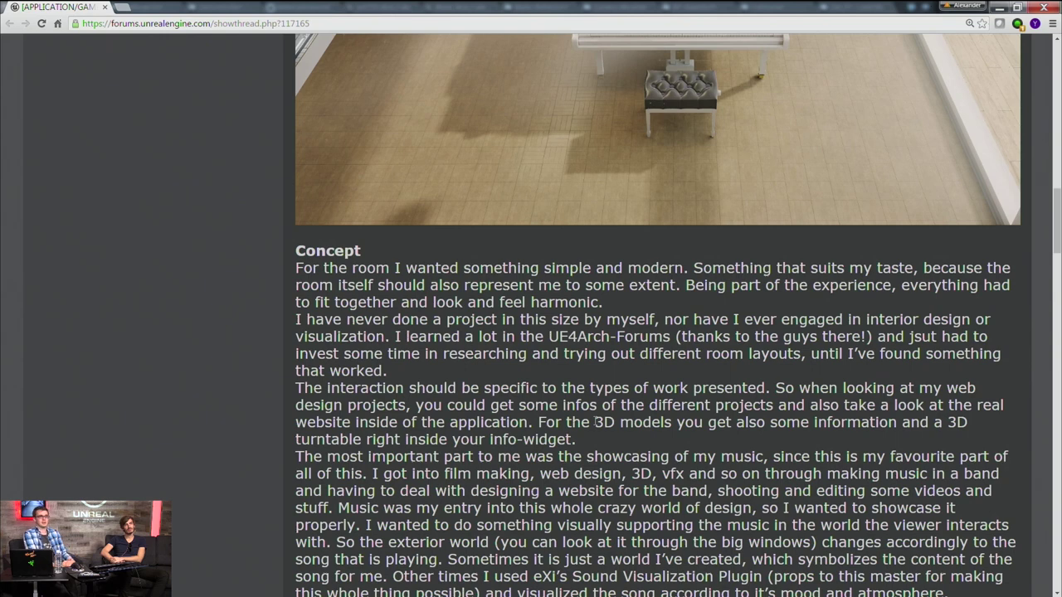
# Look over the piano room image and the Concept section of the forum thread
pyautogui.scroll(6, 635, 424)
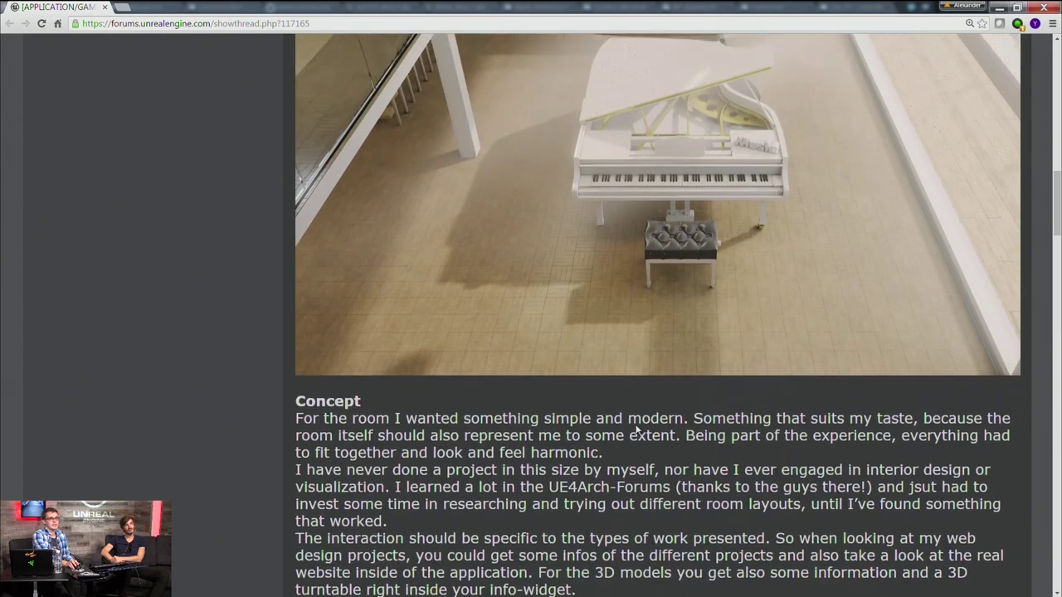
pyautogui.scroll(-1, 637, 429)
pyautogui.scroll(-1, 637, 429)
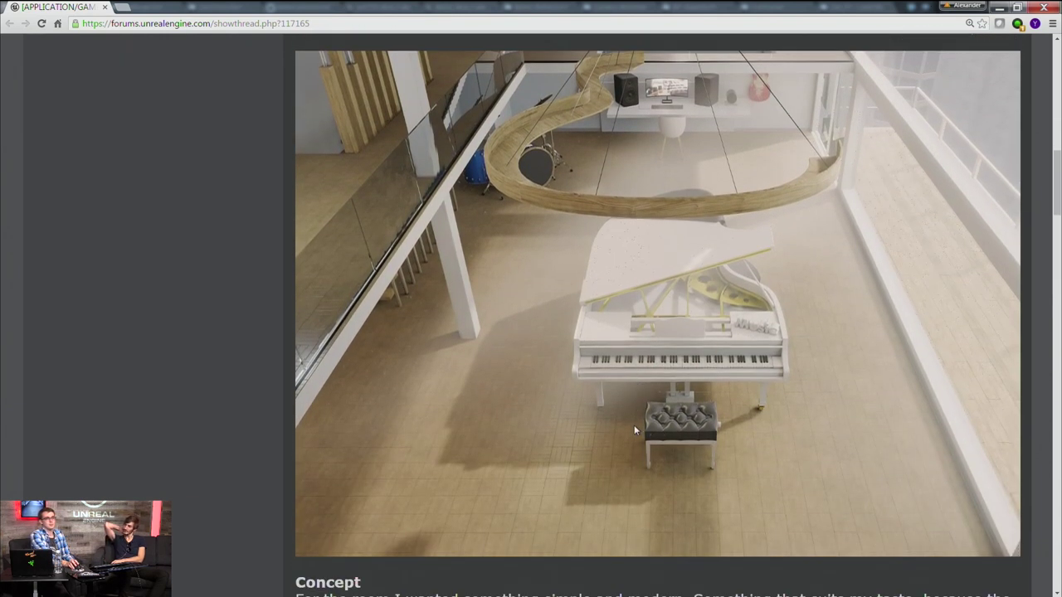
pyautogui.scroll(10, 591, 324)
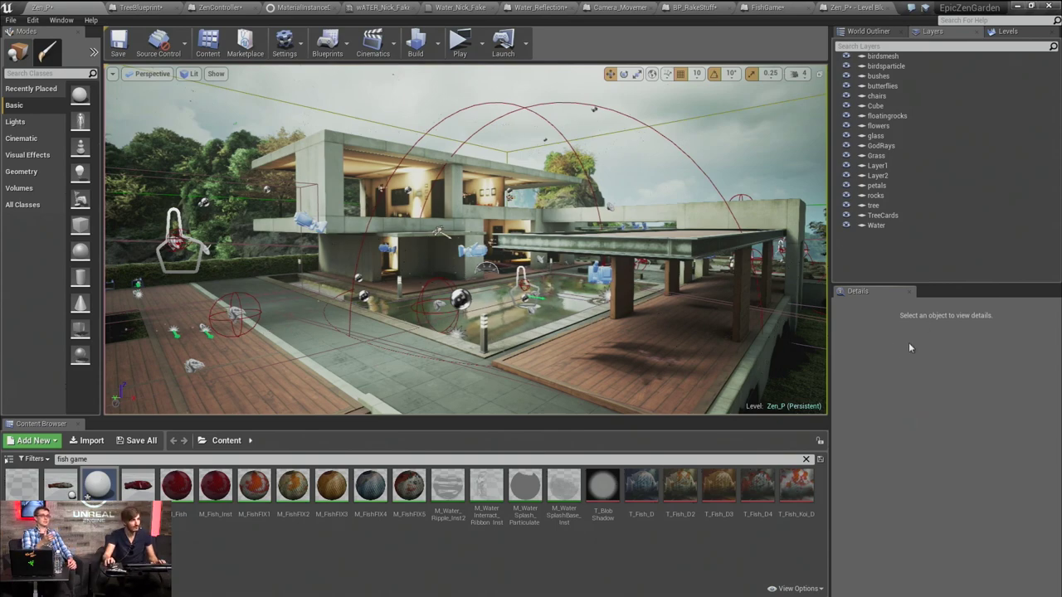
# Launch the standalone game preview, enter the koi pond view from the garden overview and stir the water
pyautogui.click(462, 49)
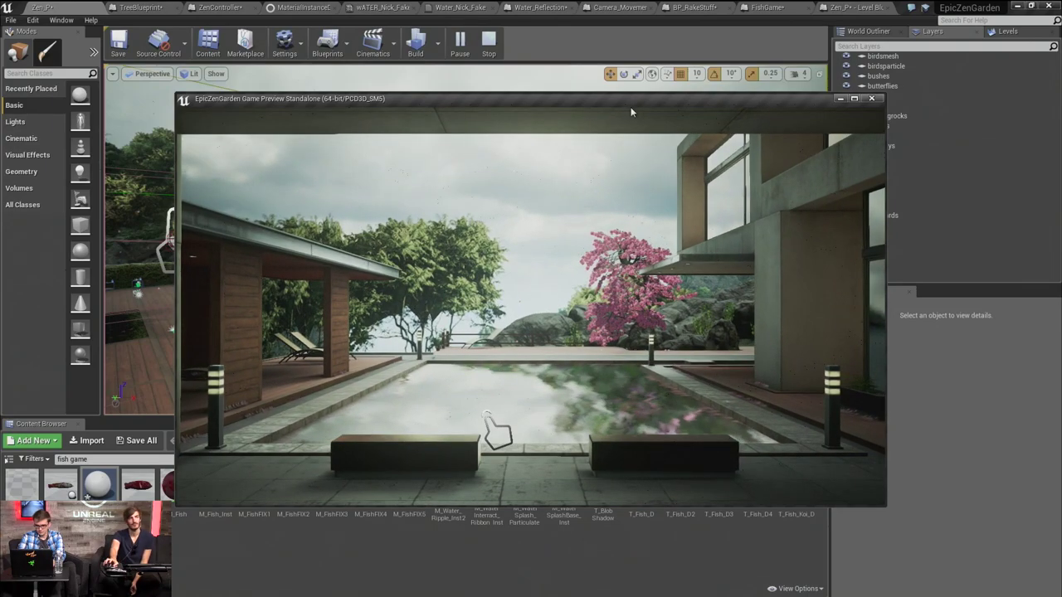
pyautogui.click(648, 231)
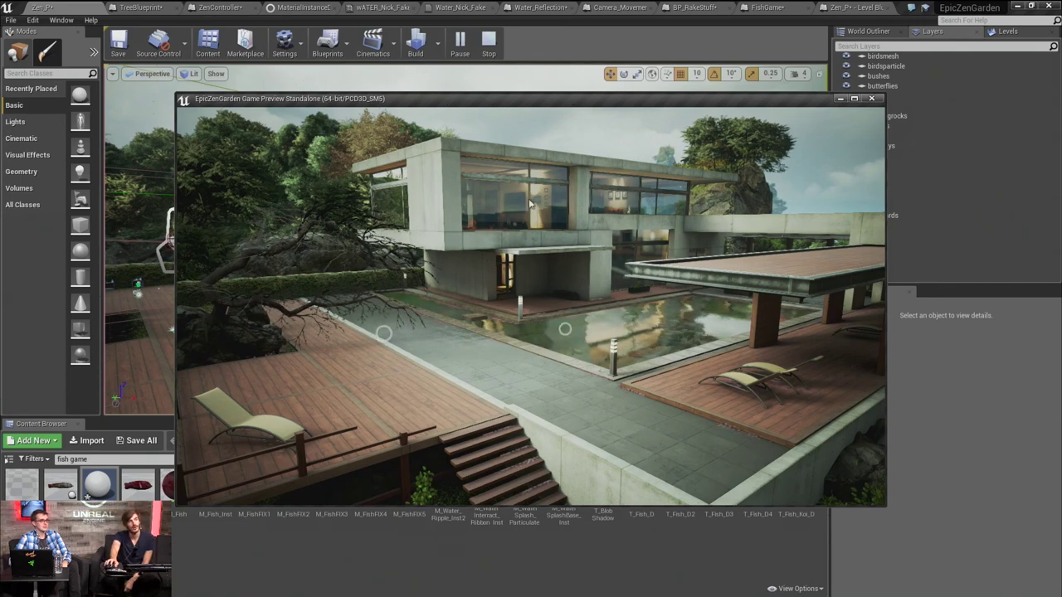
pyautogui.click(575, 329)
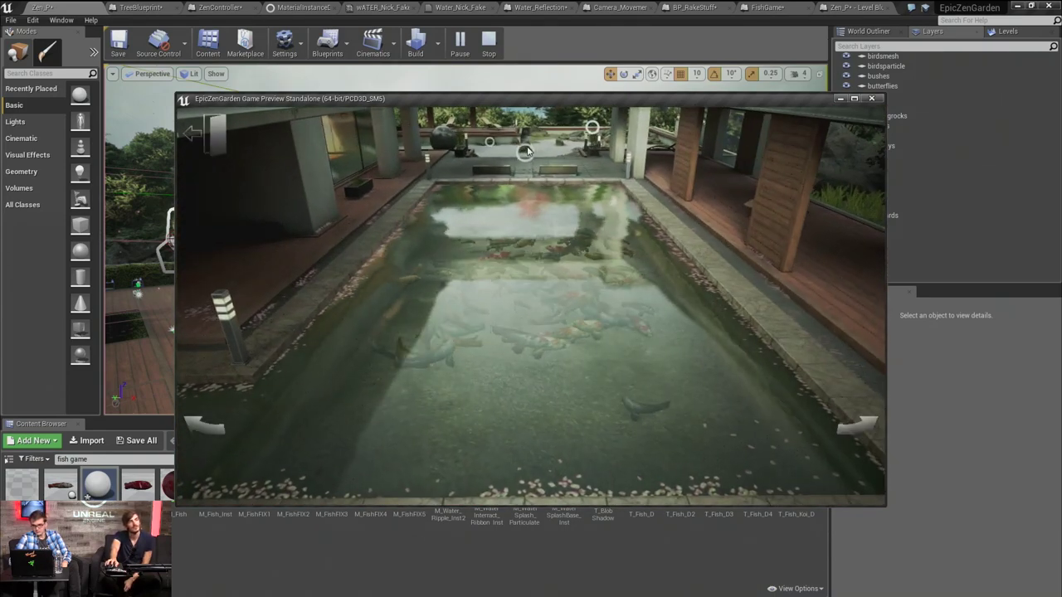
pyautogui.click(594, 300)
pyautogui.moveTo(587, 336)
pyautogui.mouseDown()
pyautogui.moveTo(476, 370)
pyautogui.moveTo(388, 304)
pyautogui.moveTo(470, 232)
pyautogui.moveTo(585, 253)
pyautogui.moveTo(600, 365)
pyautogui.moveTo(439, 387)
pyautogui.moveTo(414, 427)
pyautogui.moveTo(589, 380)
pyautogui.moveTo(591, 270)
pyautogui.moveTo(547, 235)
pyautogui.moveTo(471, 249)
pyautogui.moveTo(434, 286)
pyautogui.moveTo(436, 304)
pyautogui.mouseUp()
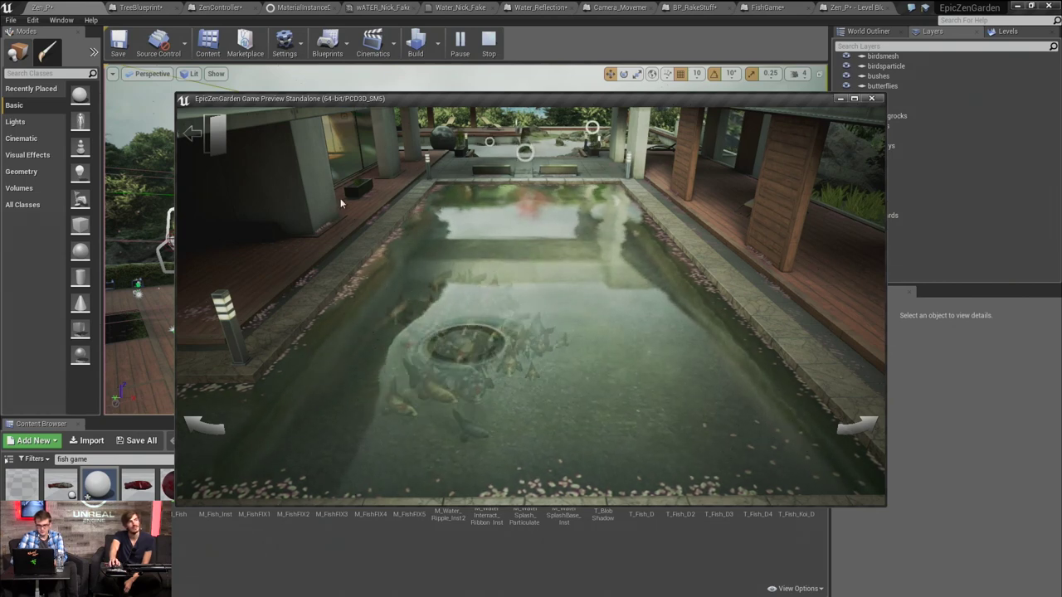
# Leave the pond for the bare tree's view, cover its branches with pink blossoms and return to the garden overview
pyautogui.click(206, 135)
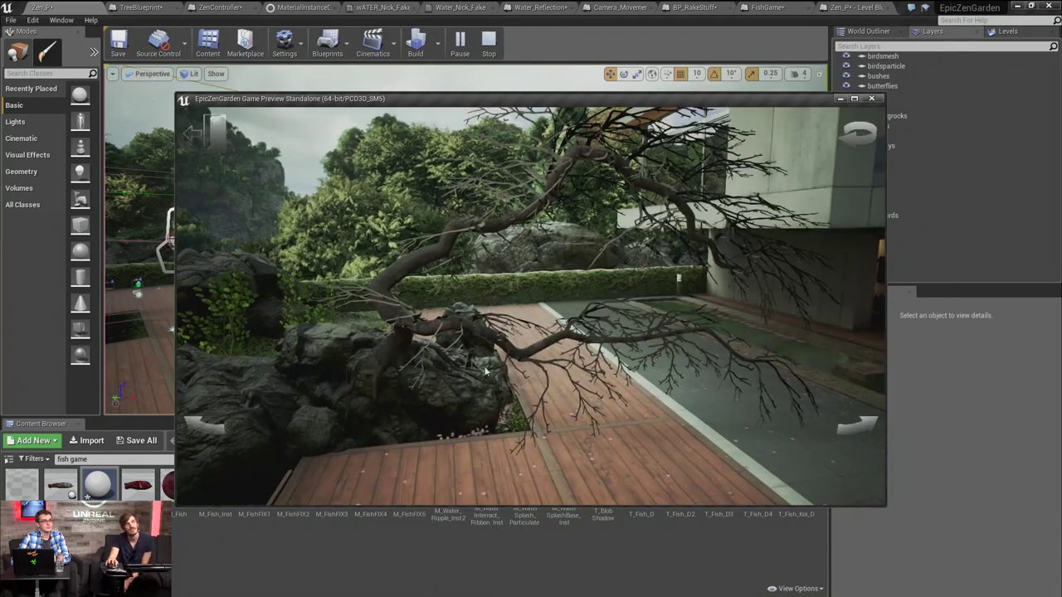
pyautogui.moveTo(630, 400)
pyautogui.mouseDown()
pyautogui.moveTo(422, 356)
pyautogui.moveTo(502, 365)
pyautogui.moveTo(637, 333)
pyautogui.moveTo(765, 257)
pyautogui.mouseUp()
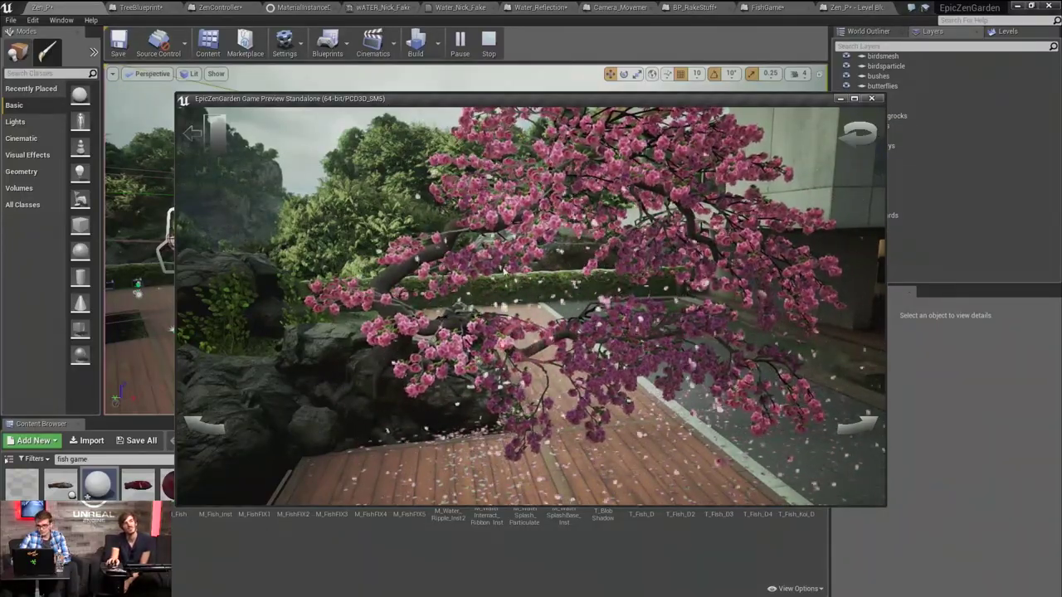
pyautogui.click(214, 143)
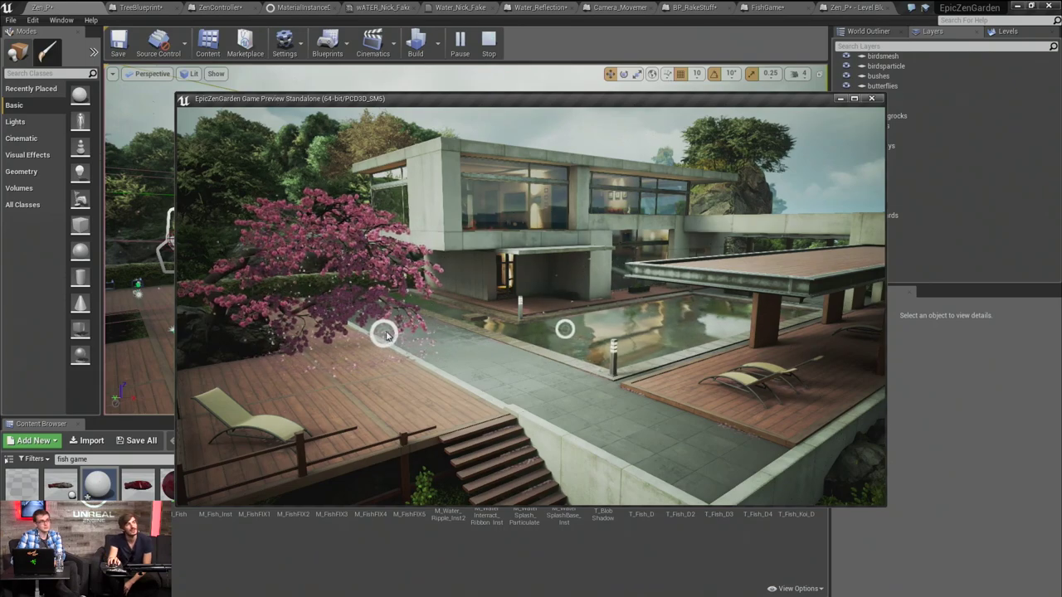
# Revisit the blossoming tree, test clearing and regrowing its blossoms, clear them again and return to the overview
pyautogui.click(386, 335)
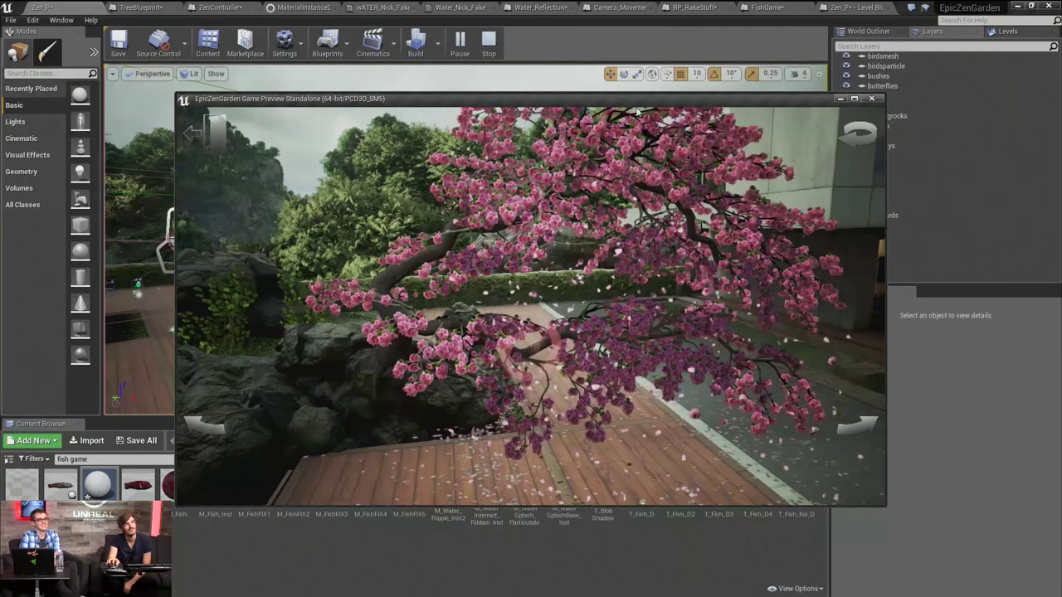
pyautogui.click(863, 135)
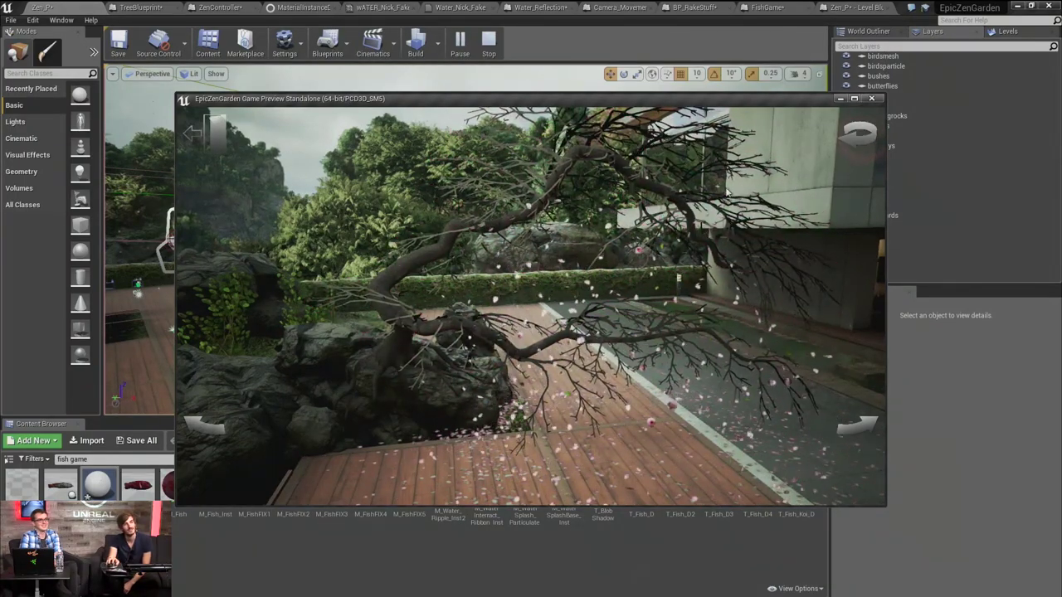
pyautogui.click(515, 172)
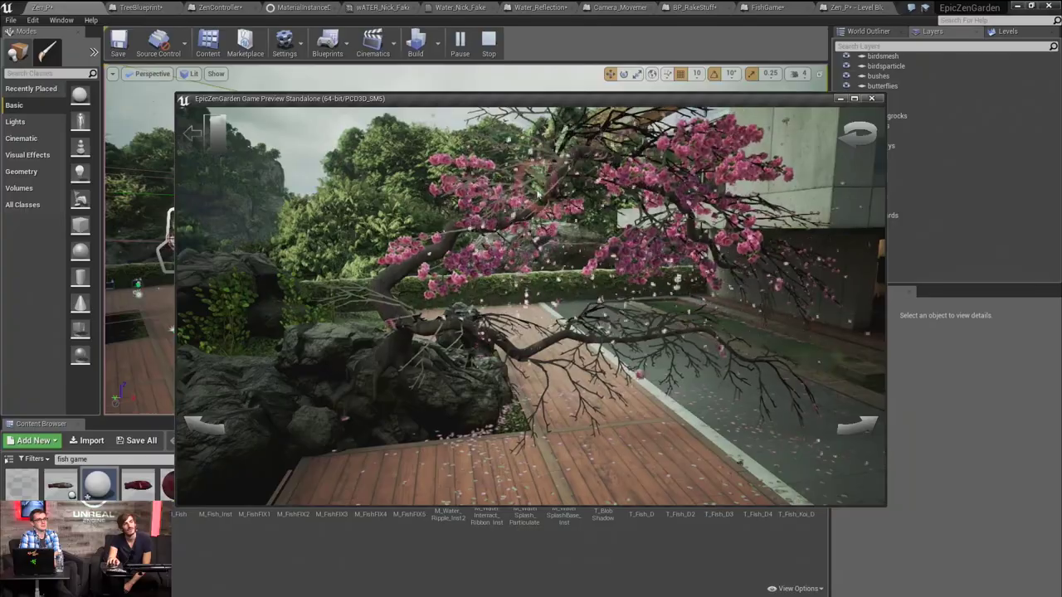
pyautogui.click(529, 406)
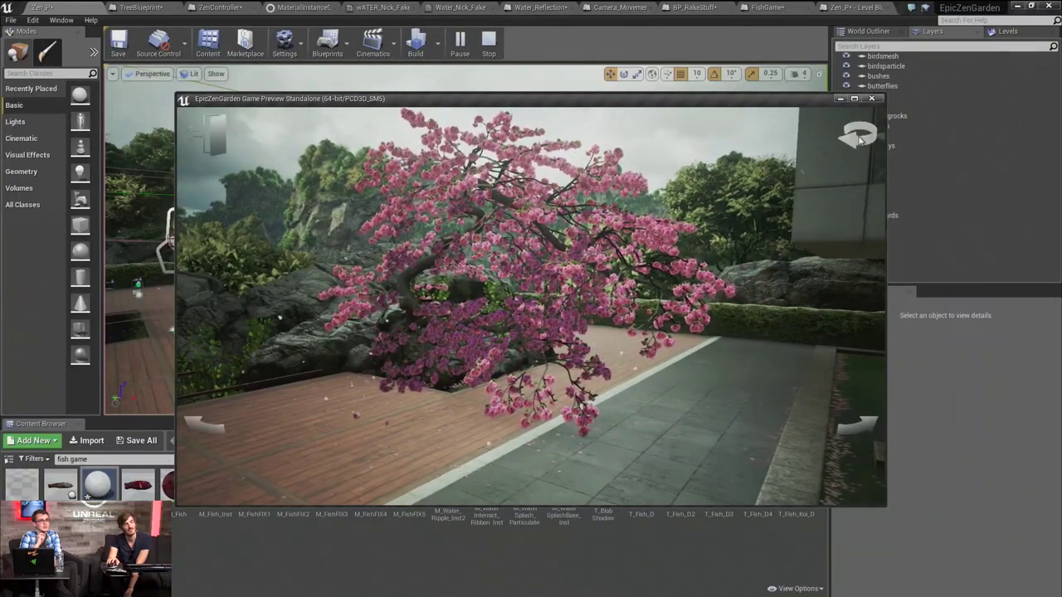
pyautogui.click(859, 141)
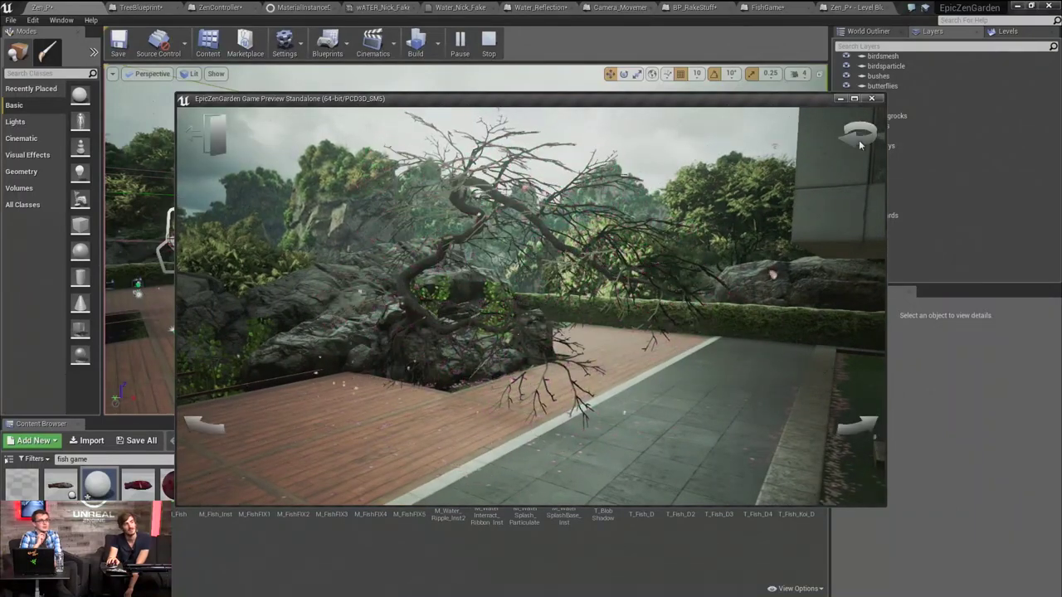
pyautogui.click(222, 137)
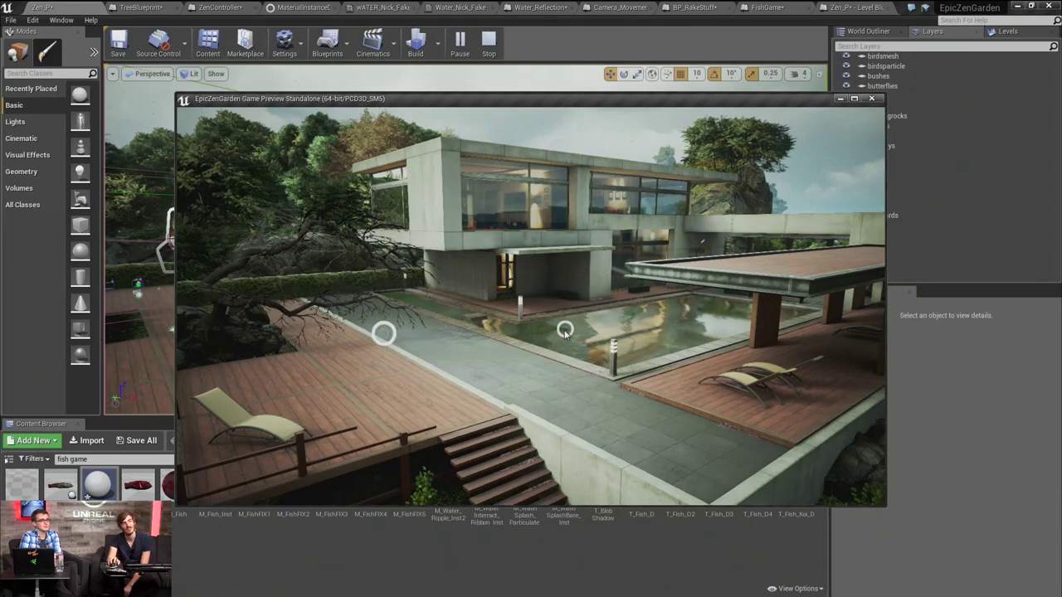
# Enter the koi pond view again, ripple the water near the fish and back out of the view
pyautogui.click(565, 333)
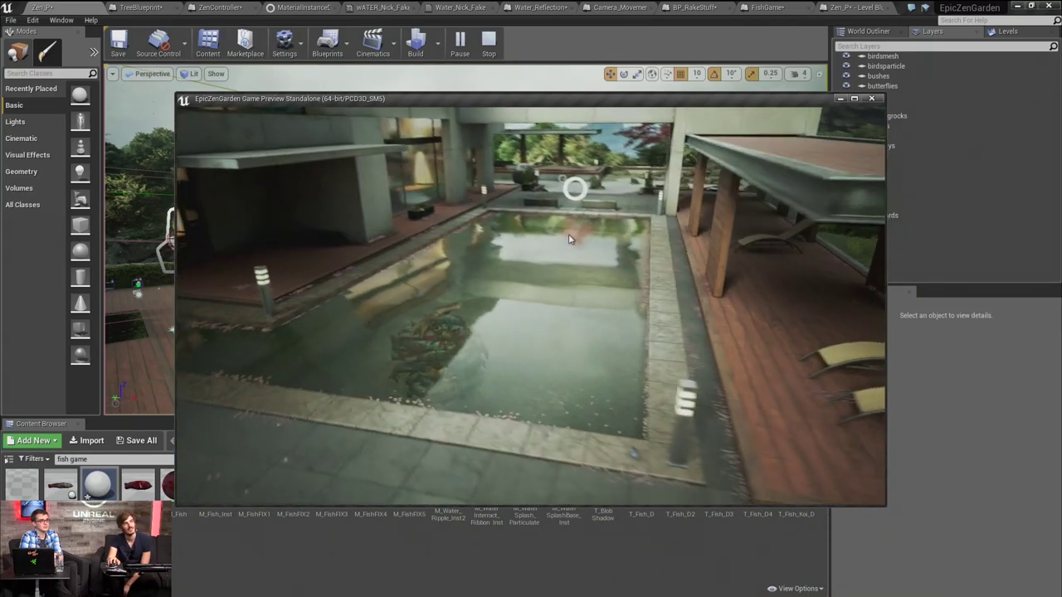
pyautogui.moveTo(658, 293)
pyautogui.mouseDown()
pyautogui.moveTo(598, 289)
pyautogui.moveTo(486, 241)
pyautogui.moveTo(383, 378)
pyautogui.moveTo(599, 236)
pyautogui.moveTo(647, 332)
pyautogui.mouseUp()
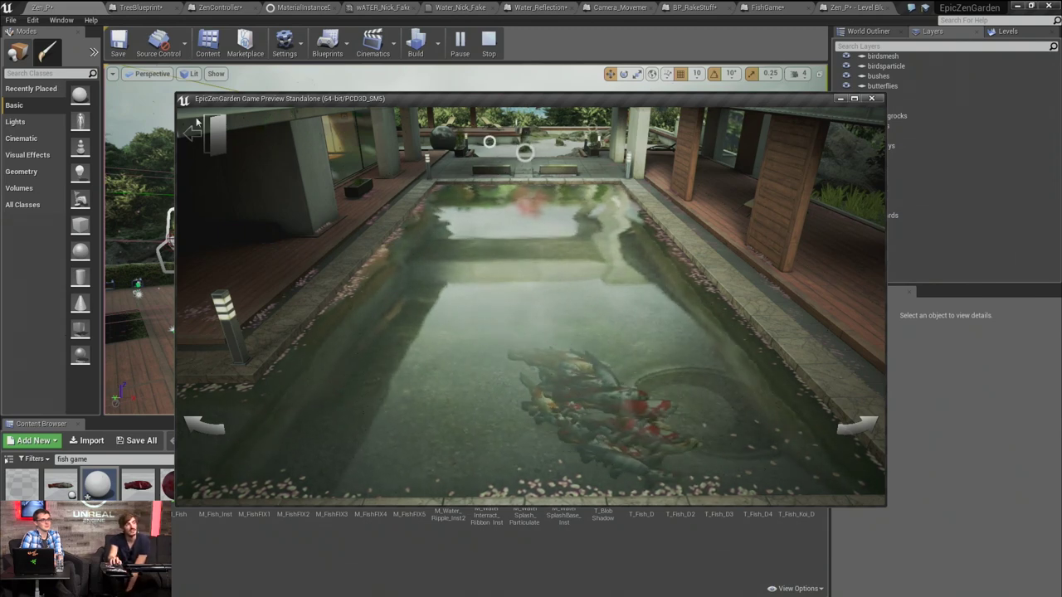
pyautogui.press('Escape')
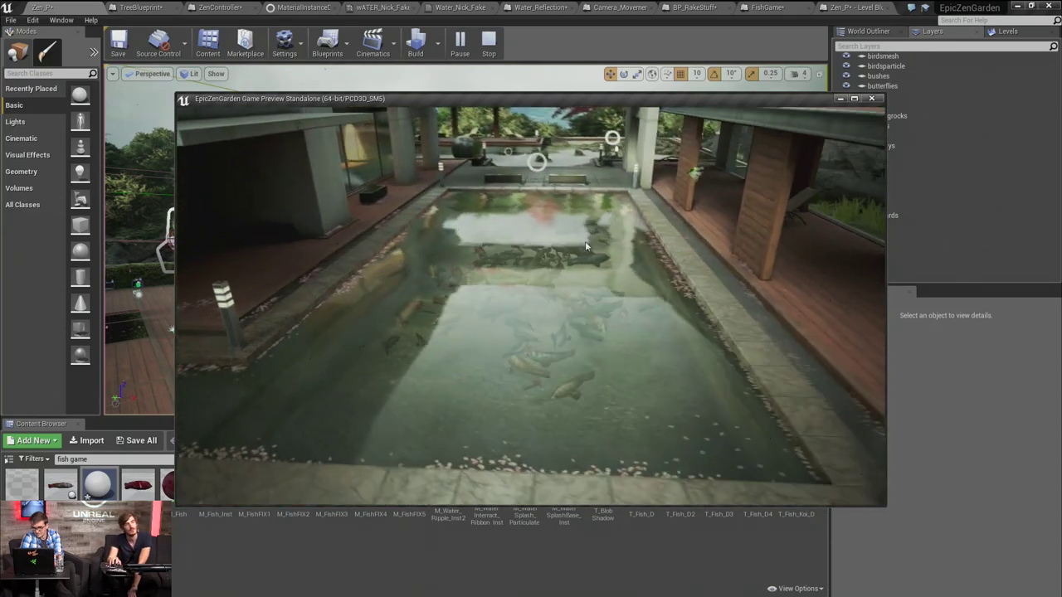
# Test the pond interaction by making ripples at the near edge, middle and far end of the koi pond
pyautogui.click(418, 389)
pyautogui.click(391, 418)
pyautogui.click(422, 406)
pyautogui.click(467, 385)
pyautogui.moveTo(490, 408)
pyautogui.mouseDown()
pyautogui.moveTo(381, 445)
pyautogui.moveTo(564, 435)
pyautogui.moveTo(719, 398)
pyautogui.moveTo(674, 309)
pyautogui.mouseUp()
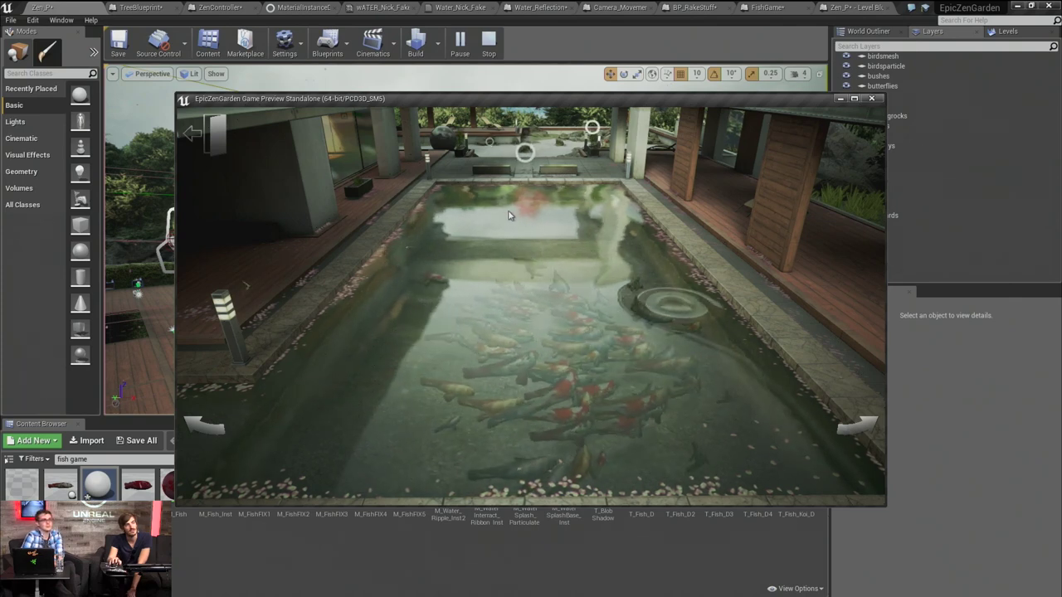
pyautogui.click(453, 241)
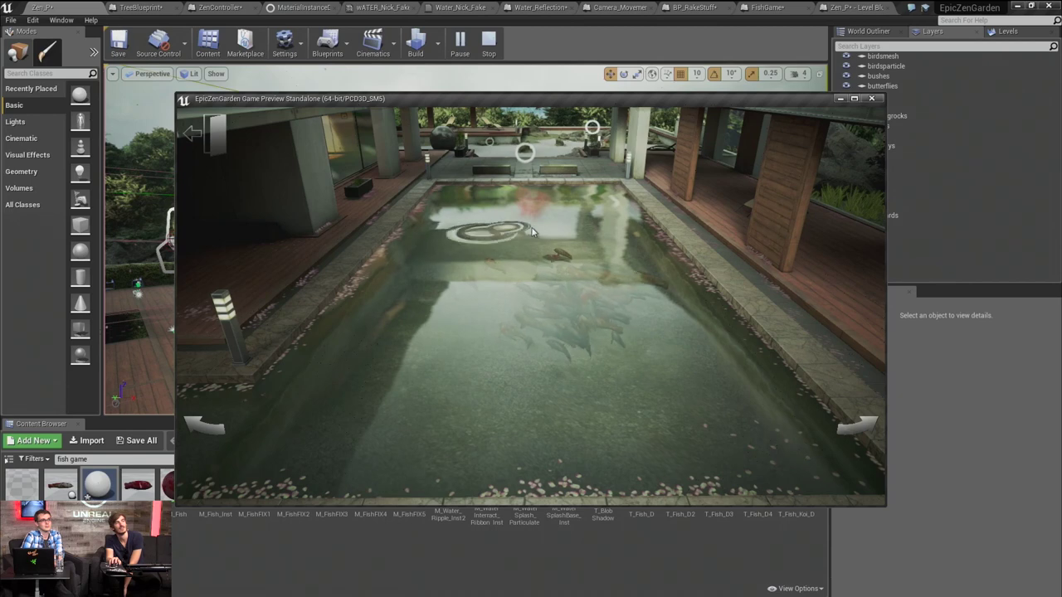
pyautogui.moveTo(653, 364)
pyautogui.mouseDown()
pyautogui.moveTo(555, 425)
pyautogui.moveTo(440, 423)
pyautogui.moveTo(425, 375)
pyautogui.moveTo(482, 345)
pyautogui.moveTo(383, 357)
pyautogui.moveTo(355, 418)
pyautogui.moveTo(412, 431)
pyautogui.moveTo(385, 375)
pyautogui.moveTo(408, 315)
pyautogui.moveTo(407, 268)
pyautogui.moveTo(432, 220)
pyautogui.moveTo(548, 216)
pyautogui.mouseUp()
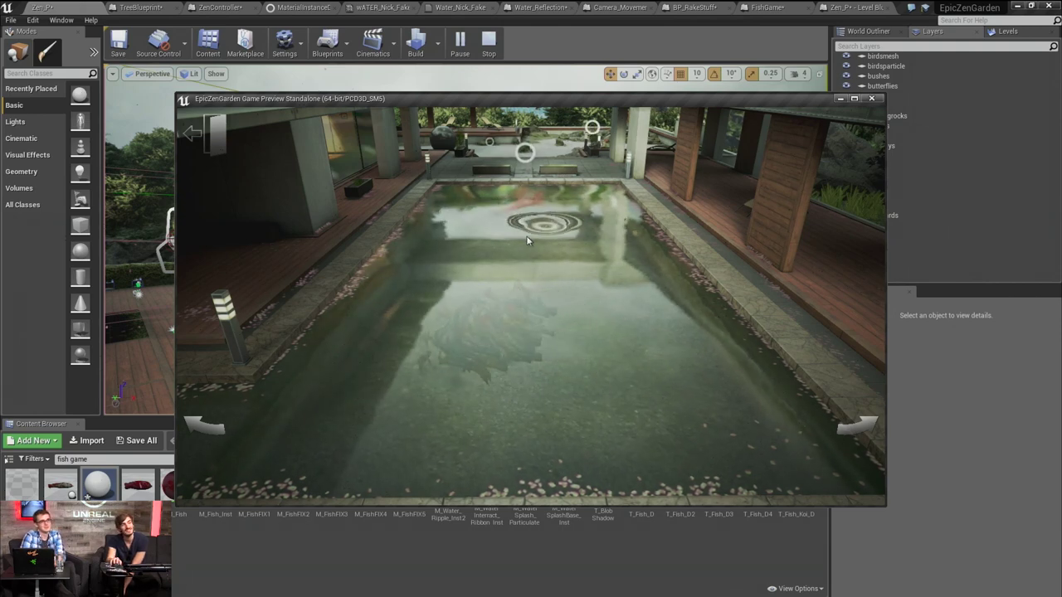
pyautogui.moveTo(622, 270)
pyautogui.mouseDown()
pyautogui.moveTo(671, 344)
pyautogui.moveTo(513, 407)
pyautogui.moveTo(384, 358)
pyautogui.moveTo(461, 438)
pyautogui.moveTo(656, 402)
pyautogui.moveTo(605, 314)
pyautogui.moveTo(411, 278)
pyautogui.moveTo(458, 249)
pyautogui.mouseUp()
pyautogui.moveTo(385, 295)
pyautogui.mouseDown()
pyautogui.moveTo(345, 351)
pyautogui.moveTo(440, 433)
pyautogui.moveTo(666, 386)
pyautogui.moveTo(622, 293)
pyautogui.moveTo(478, 290)
pyautogui.moveTo(534, 208)
pyautogui.moveTo(440, 408)
pyautogui.moveTo(551, 250)
pyautogui.moveTo(426, 319)
pyautogui.moveTo(578, 426)
pyautogui.moveTo(569, 214)
pyautogui.moveTo(484, 287)
pyautogui.moveTo(367, 456)
pyautogui.moveTo(448, 224)
pyautogui.moveTo(484, 188)
pyautogui.mouseUp()
pyautogui.moveTo(605, 233)
pyautogui.mouseDown()
pyautogui.moveTo(389, 333)
pyautogui.moveTo(543, 431)
pyautogui.moveTo(640, 304)
pyautogui.moveTo(453, 253)
pyautogui.moveTo(551, 193)
pyautogui.mouseUp()
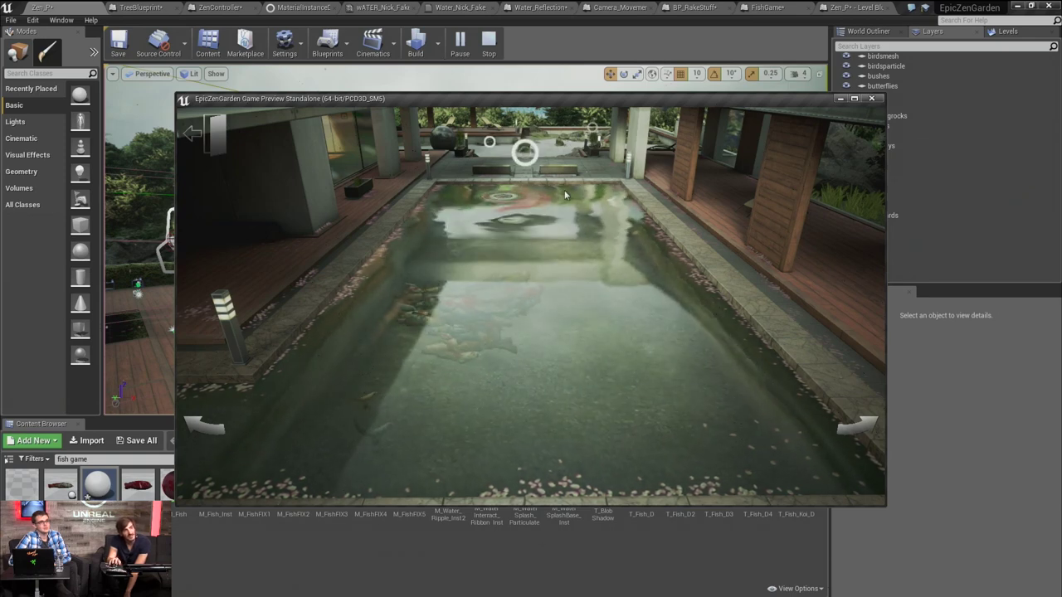
pyautogui.moveTo(579, 258)
pyautogui.mouseDown()
pyautogui.moveTo(372, 347)
pyautogui.moveTo(628, 383)
pyautogui.moveTo(531, 278)
pyautogui.moveTo(551, 204)
pyautogui.moveTo(569, 268)
pyautogui.moveTo(394, 356)
pyautogui.moveTo(521, 426)
pyautogui.moveTo(560, 263)
pyautogui.moveTo(431, 234)
pyautogui.moveTo(394, 374)
pyautogui.moveTo(567, 422)
pyautogui.moveTo(536, 323)
pyautogui.moveTo(440, 223)
pyautogui.moveTo(494, 224)
pyautogui.mouseUp()
pyautogui.moveTo(533, 294)
pyautogui.mouseDown()
pyautogui.moveTo(435, 397)
pyautogui.moveTo(522, 430)
pyautogui.moveTo(624, 391)
pyautogui.moveTo(569, 241)
pyautogui.moveTo(487, 226)
pyautogui.mouseUp()
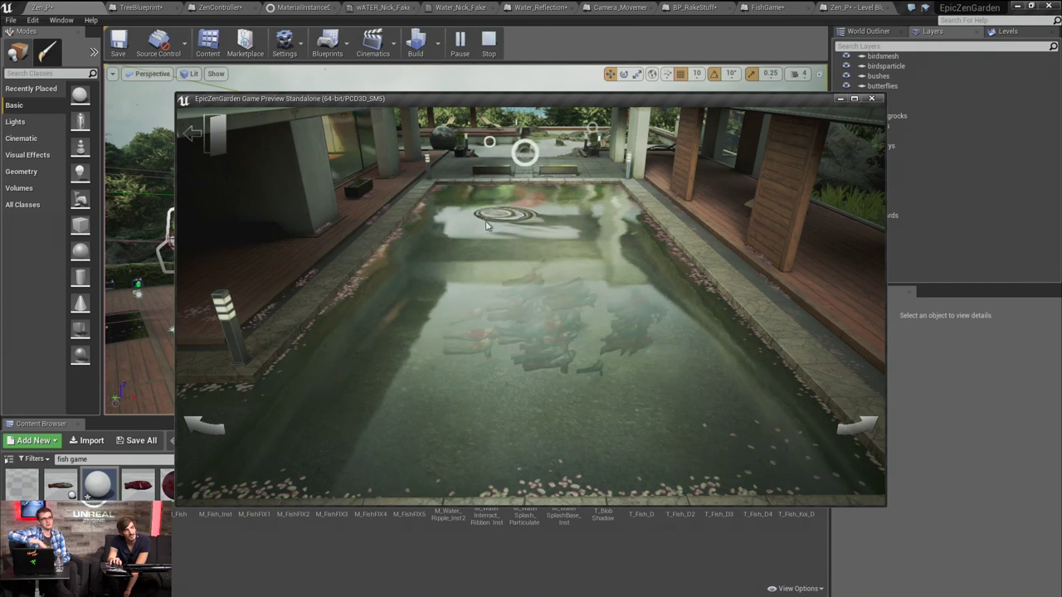
pyautogui.moveTo(412, 294)
pyautogui.mouseDown()
pyautogui.moveTo(358, 338)
pyautogui.moveTo(310, 410)
pyautogui.moveTo(373, 444)
pyautogui.moveTo(509, 408)
pyautogui.moveTo(432, 308)
pyautogui.moveTo(452, 274)
pyautogui.moveTo(455, 217)
pyautogui.mouseUp()
pyautogui.moveTo(372, 432)
pyautogui.mouseDown()
pyautogui.moveTo(522, 438)
pyautogui.moveTo(652, 397)
pyautogui.mouseUp()
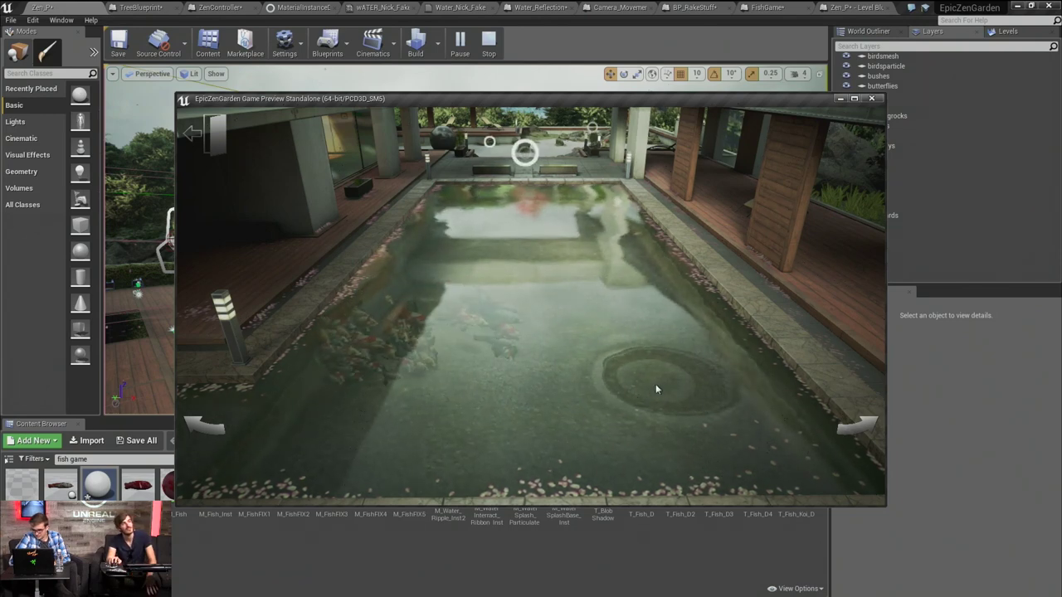
# Rotate the preview camera around the pond, past the covered deck and house front, to the opposite end
pyautogui.click(866, 431)
pyautogui.click(866, 430)
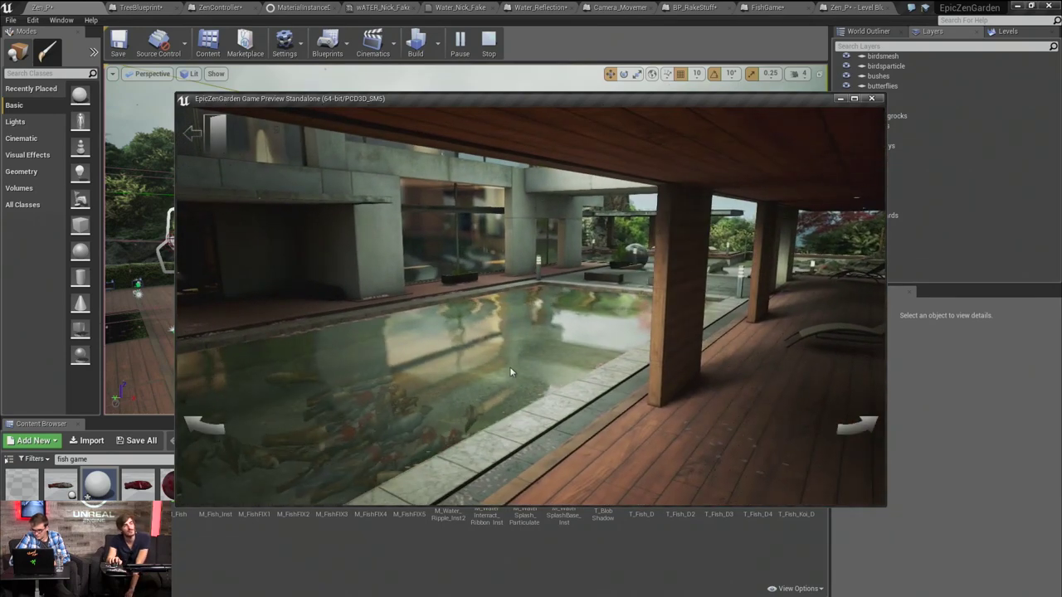
pyautogui.click(866, 428)
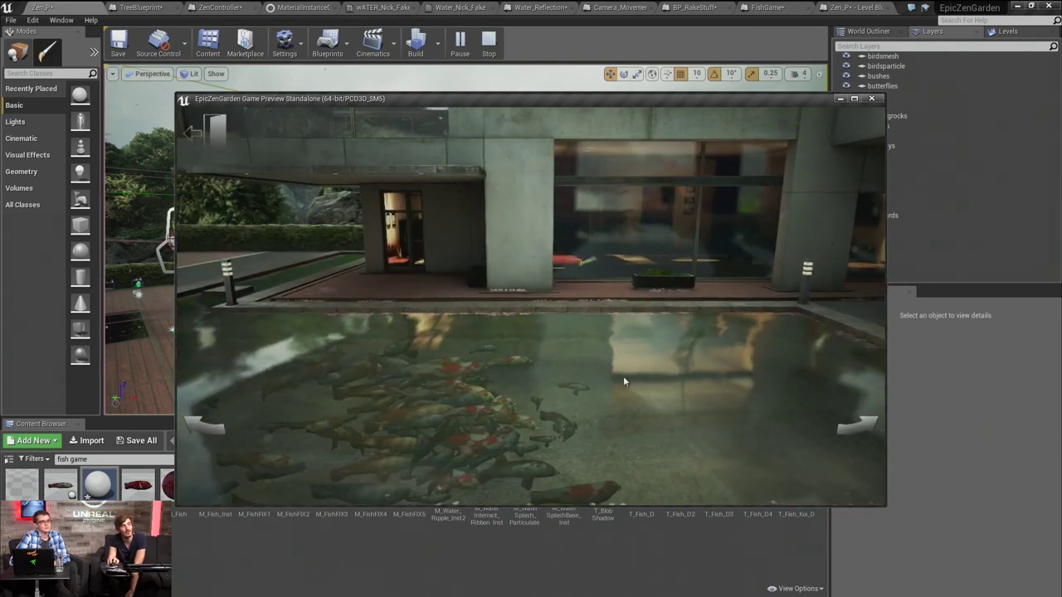
pyautogui.click(856, 428)
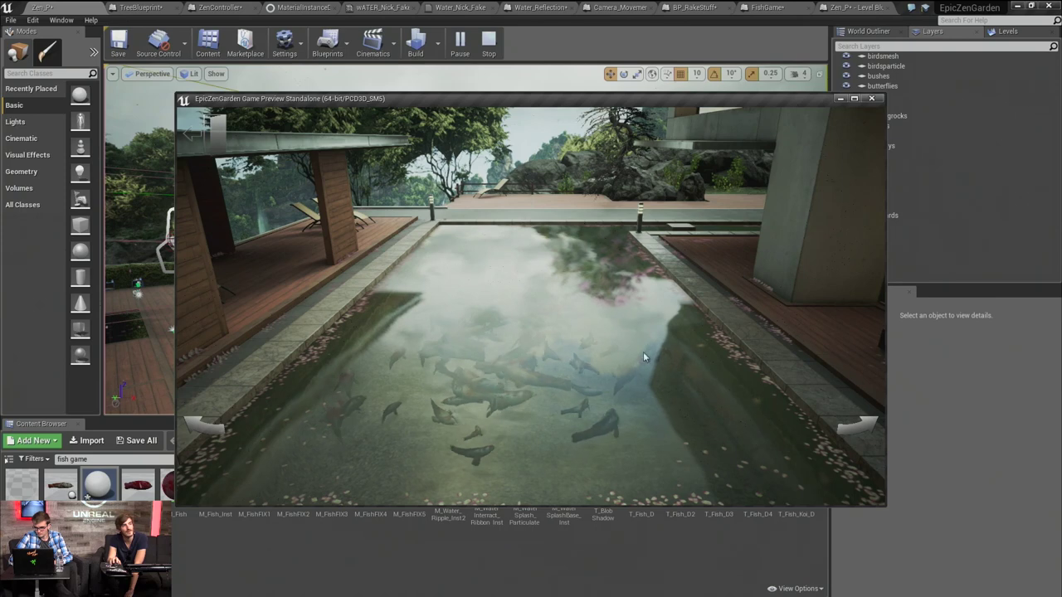
# Touch several spots on the water from the pond's opposite end to make ripples among the fish
pyautogui.click(533, 305)
pyautogui.click(403, 340)
pyautogui.click(449, 383)
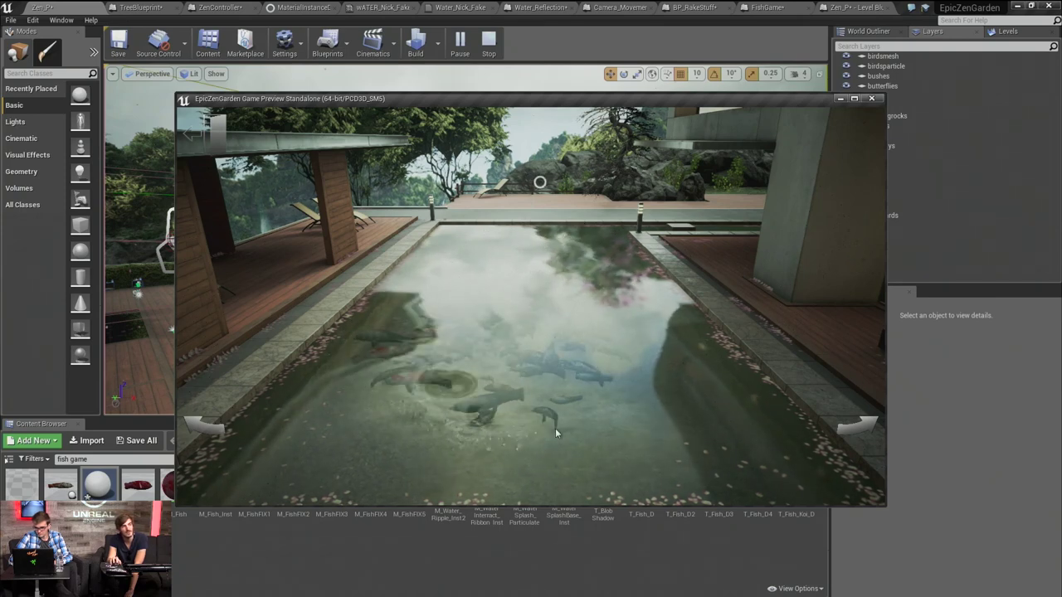
pyautogui.click(572, 375)
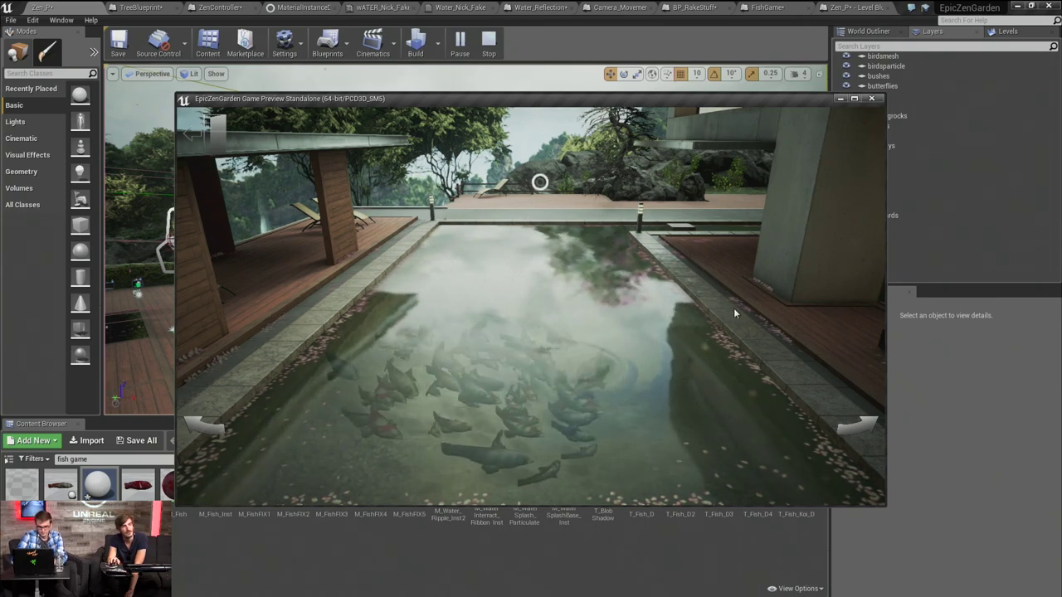
# Circle the camera back to the pond's original view and ripple the water before ending the game preview
pyautogui.click(858, 427)
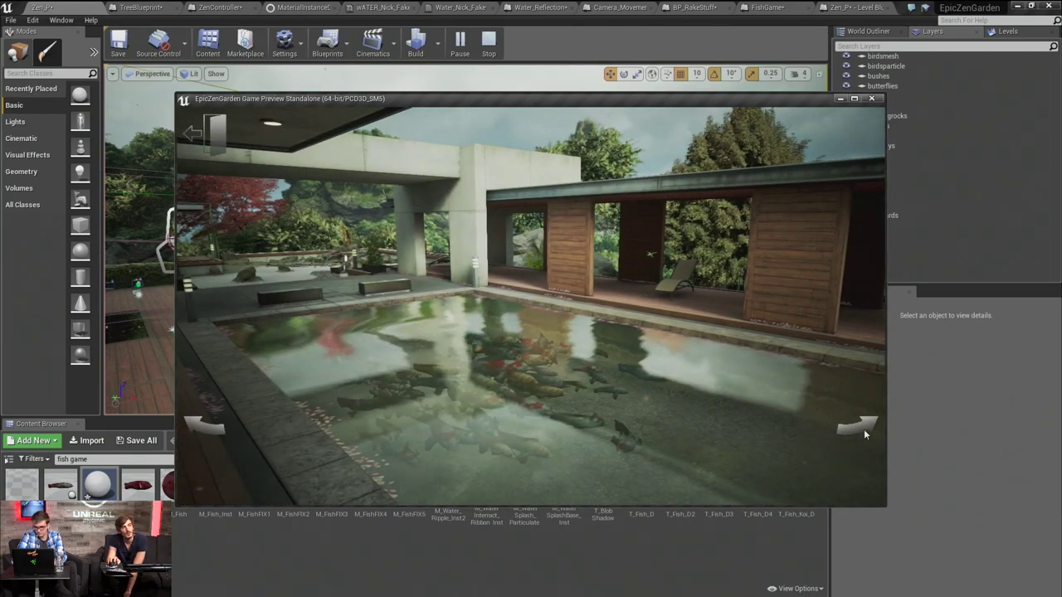
pyautogui.click(861, 428)
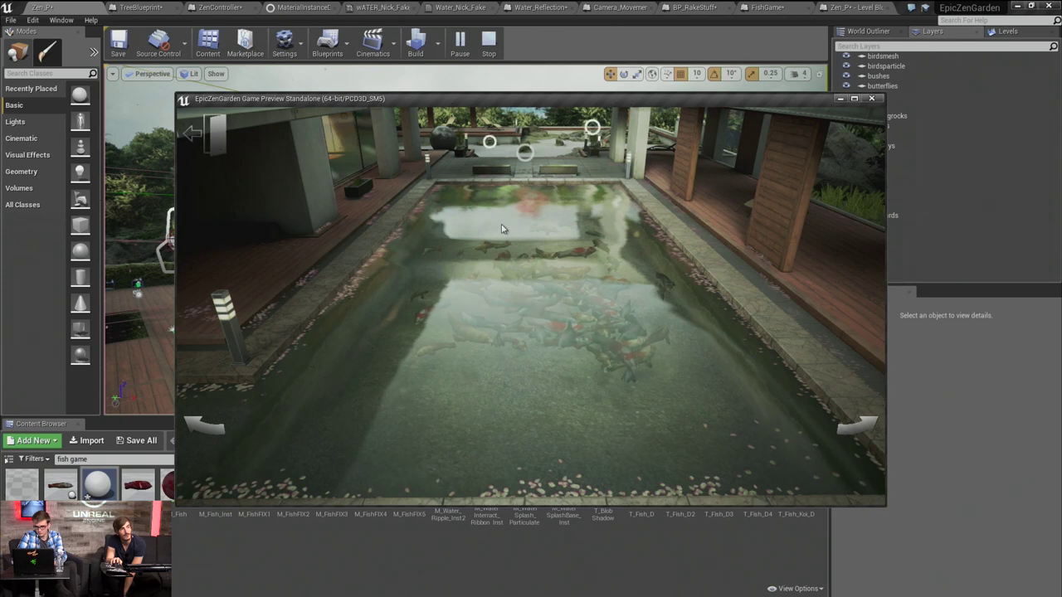
pyautogui.moveTo(470, 222)
pyautogui.mouseDown()
pyautogui.moveTo(453, 351)
pyautogui.moveTo(511, 258)
pyautogui.moveTo(561, 258)
pyautogui.mouseUp()
pyautogui.click(561, 258)
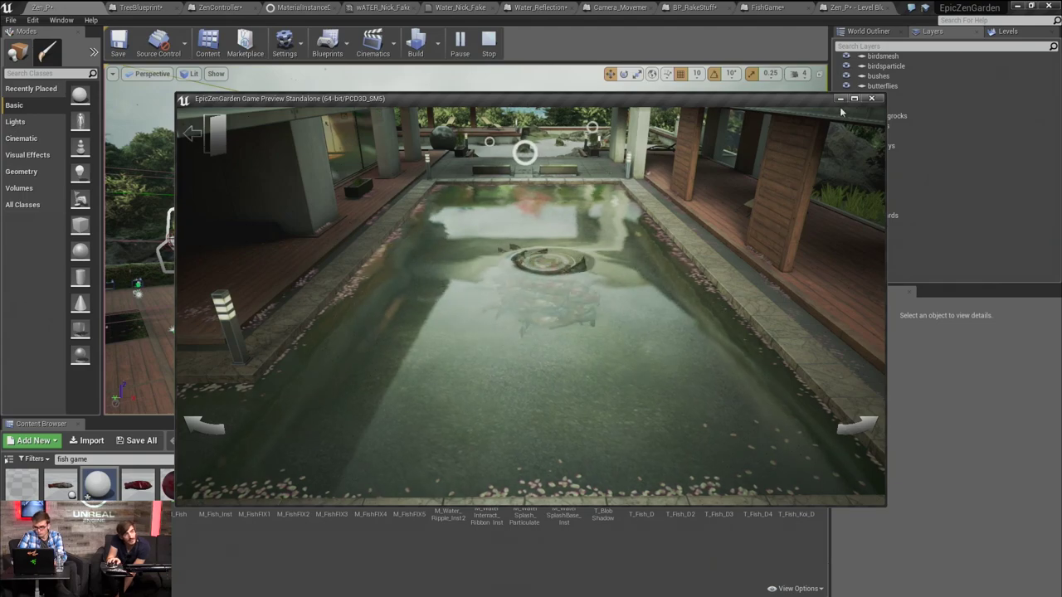
pyautogui.press('Escape')
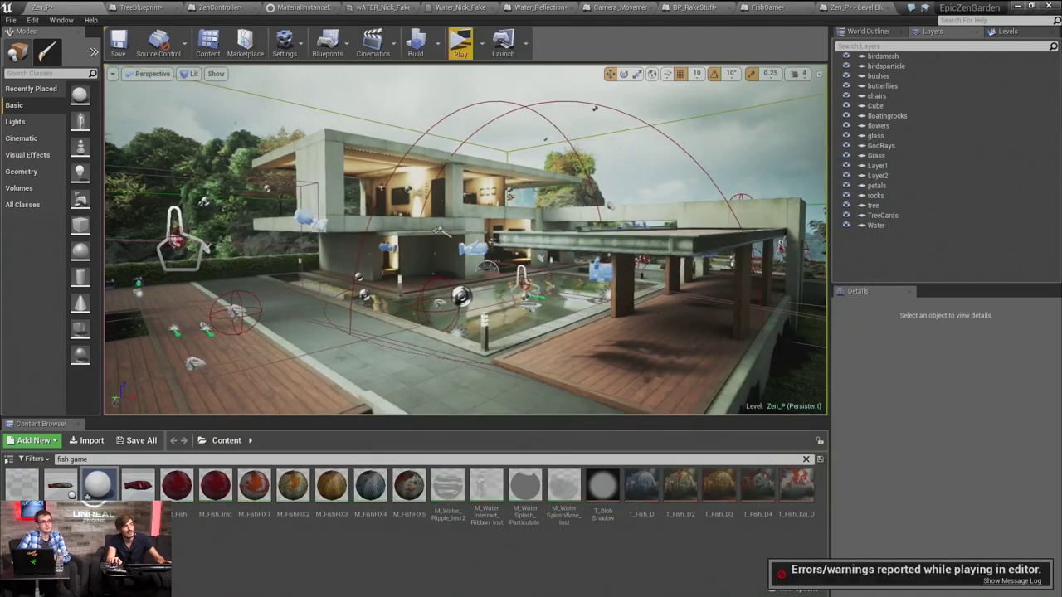
# Switch the level viewport to game view and fly the camera down to the pond's edge at water level
pyautogui.press('g')
pyautogui.press('w')
pyautogui.moveTo(465, 241); pyautogui.dragTo(508, 239, button='right')
pyautogui.press('a')
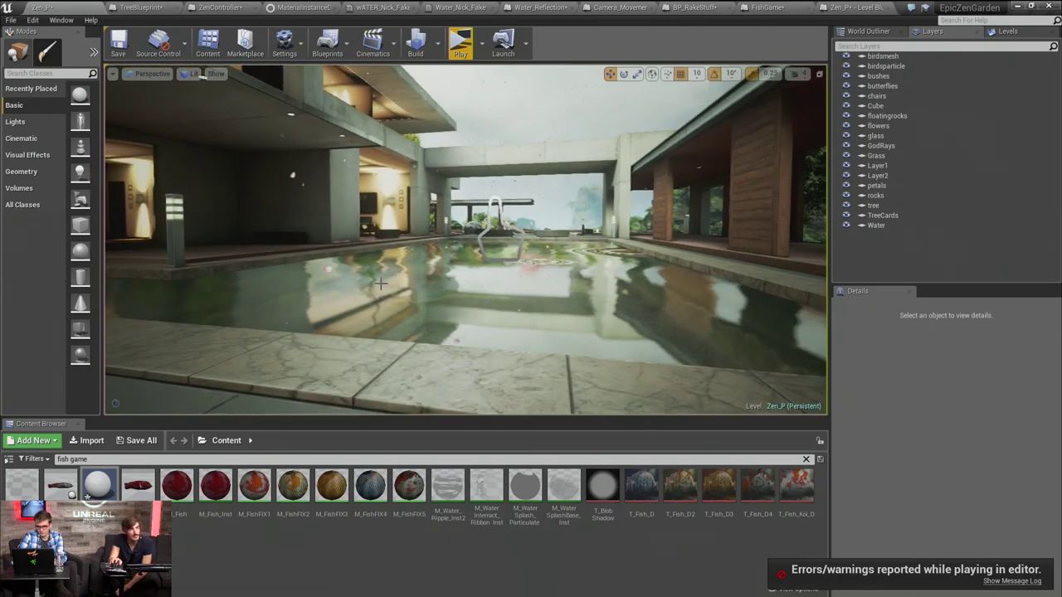
# Fly the viewport camera low over the pond and around its sides to examine the reflections on the water surface
pyautogui.press('w')
pyautogui.moveTo(401, 244); pyautogui.dragTo(413, 246, button='right')
pyautogui.press('s')
pyautogui.moveTo(477, 221); pyautogui.dragTo(483, 219, button='right')
pyautogui.press('w')
pyautogui.press('s')
pyautogui.press('w')
pyautogui.moveTo(370, 229); pyautogui.dragTo(430, 330)
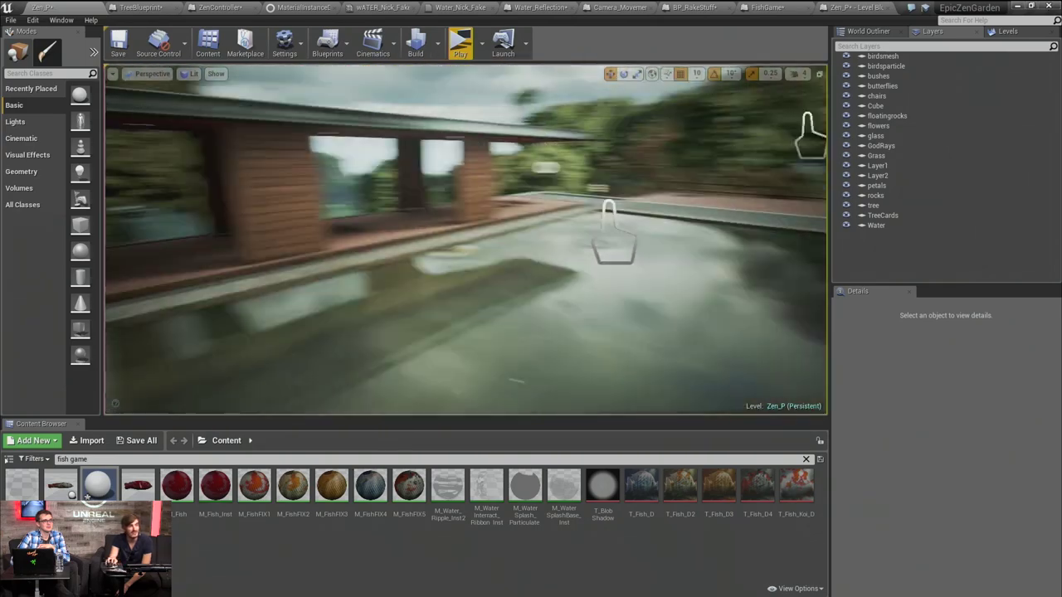
pyautogui.moveTo(464, 240)
pyautogui.mouseDown(button='right')
pyautogui.moveTo(494, 242)
pyautogui.moveTo(406, 245)
pyautogui.moveTo(473, 244)
pyautogui.mouseUp(button='right')
pyautogui.moveTo(397, 242); pyautogui.dragTo(333, 219)
pyautogui.moveTo(443, 245)
pyautogui.mouseDown(button='right')
pyautogui.moveTo(407, 245)
pyautogui.moveTo(481, 244)
pyautogui.moveTo(400, 245)
pyautogui.moveTo(460, 239)
pyautogui.mouseUp(button='right')
# Open the base material Water_Nick_Fake used by the StaticMesh1 component of the pond's Water_Reflection actor
pyautogui.moveTo(112, 340); pyautogui.dragTo(358, 353)
pyautogui.click(357, 348)
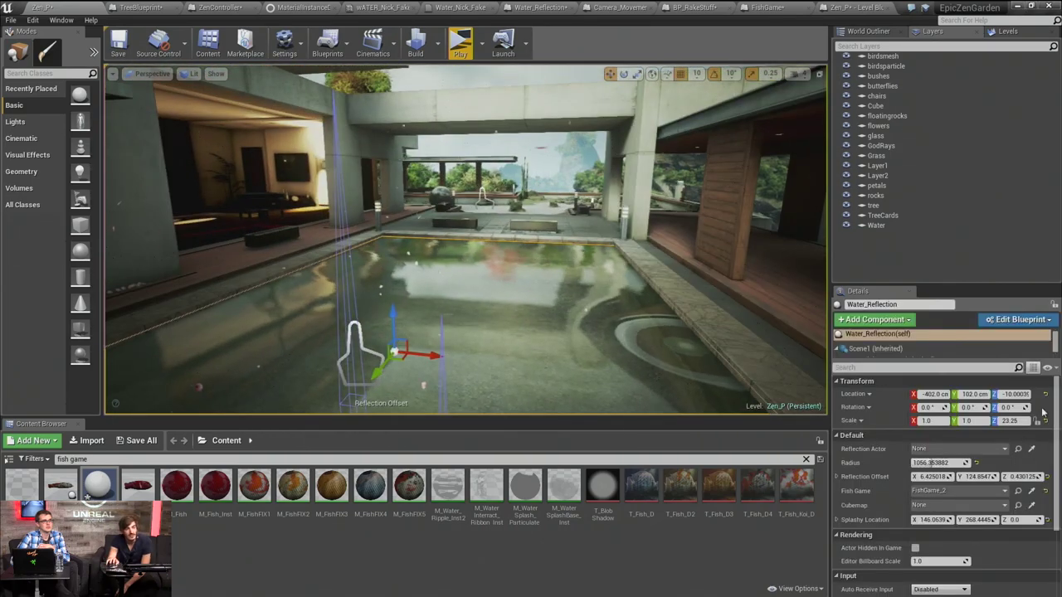
pyautogui.scroll(-3, 966, 419)
pyautogui.click(538, 285)
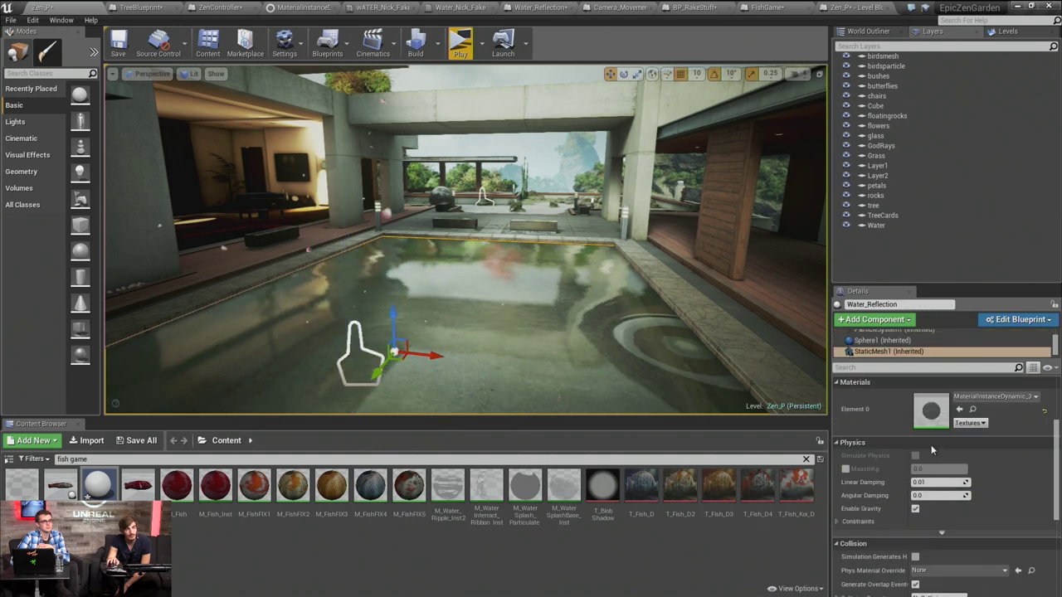
pyautogui.doubleClick(932, 411)
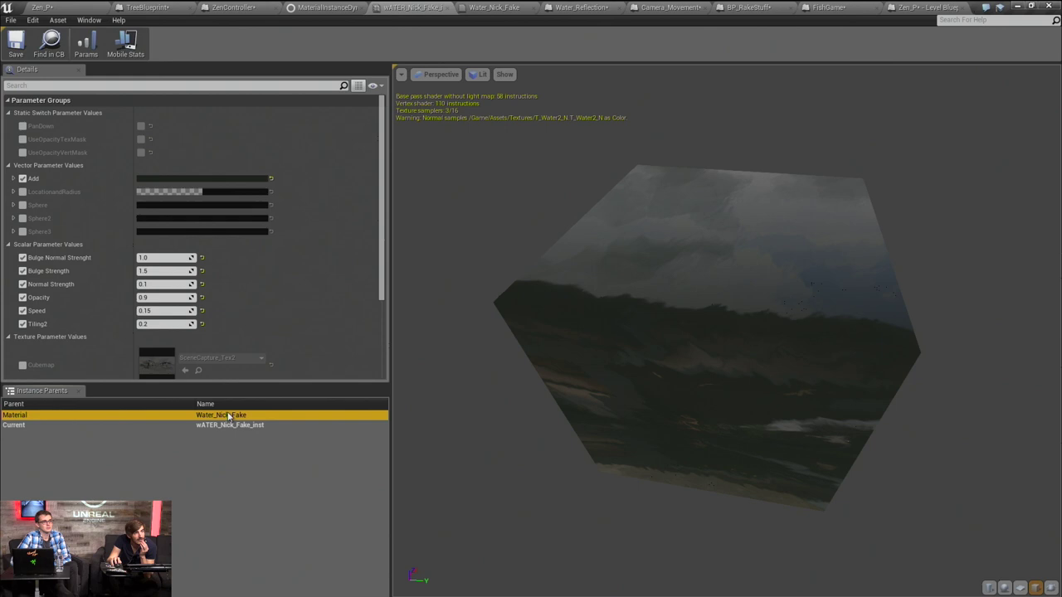
pyautogui.doubleClick(229, 416)
pyautogui.scroll(4, 378, 322)
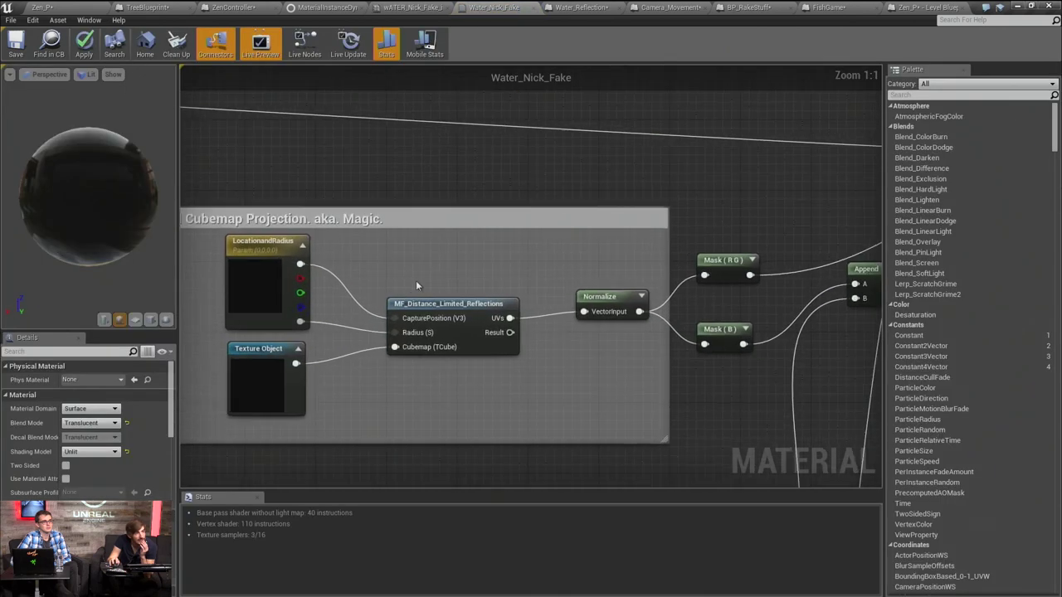
# Examine the Angle Corrected Cubemap Projection node group in the water material graph
pyautogui.click(425, 304)
pyautogui.moveTo(427, 277); pyautogui.dragTo(478, 227, button='right')
pyautogui.click(470, 237)
pyautogui.click(486, 270)
pyautogui.click(465, 228)
pyautogui.scroll(-4, 471, 193)
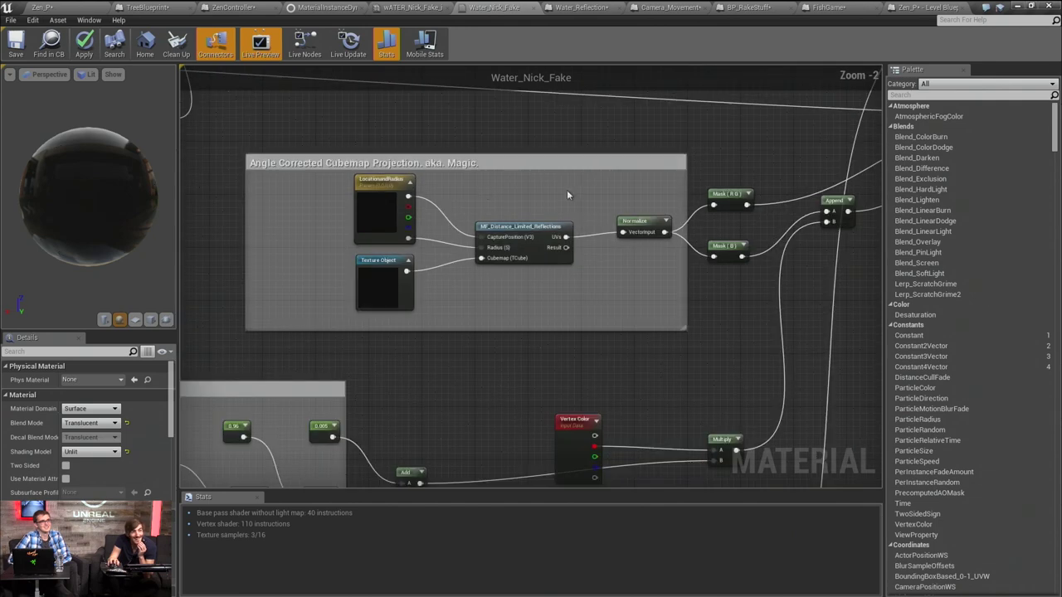
pyautogui.scroll(1, 536, 206)
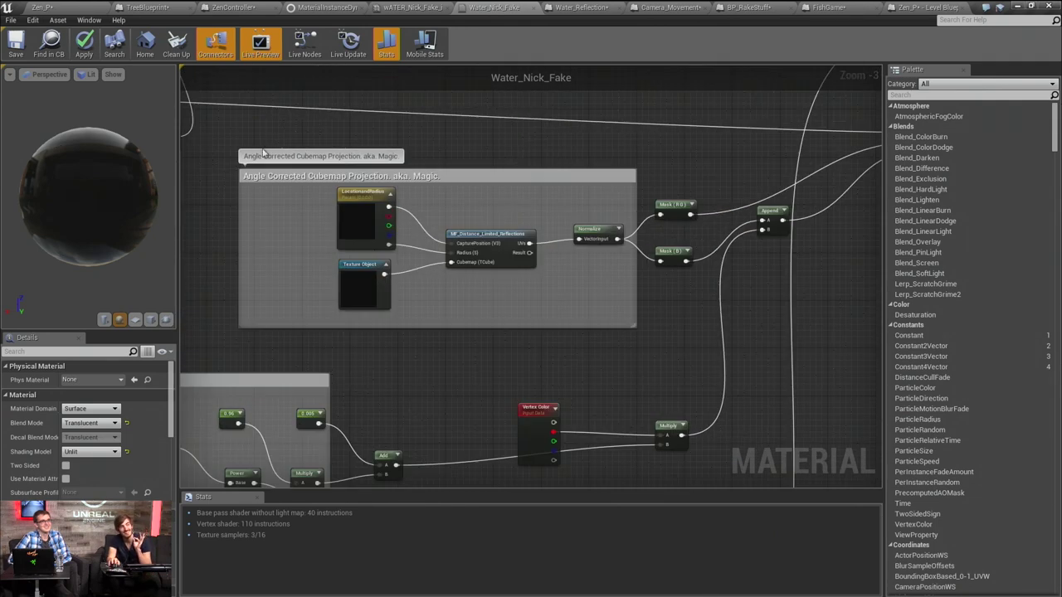
pyautogui.scroll(2, 502, 282)
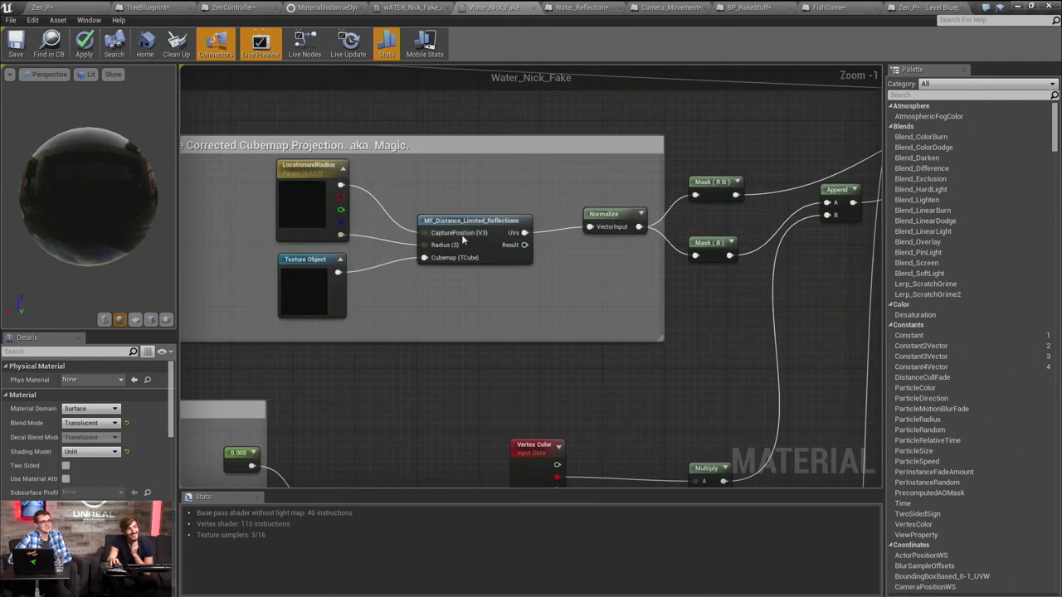
pyautogui.scroll(1, 463, 239)
# Open the MF_Distance_Limited_Reflections material function and look over its whole node network
pyautogui.click(477, 224)
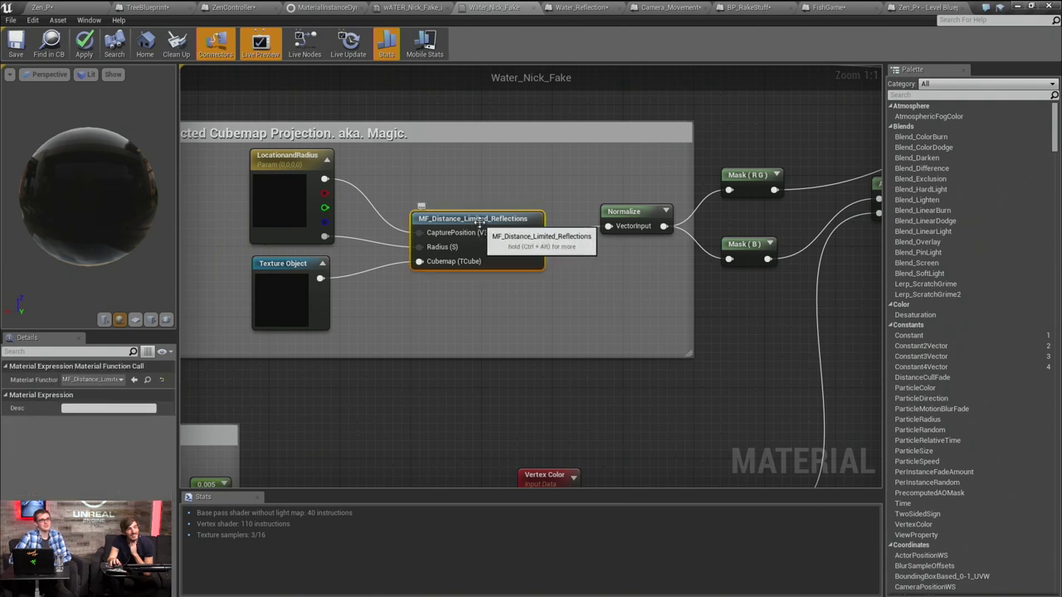
pyautogui.doubleClick(479, 222)
pyautogui.scroll(-8, 477, 231)
pyautogui.moveTo(409, 336); pyautogui.dragTo(734, 311, button='right')
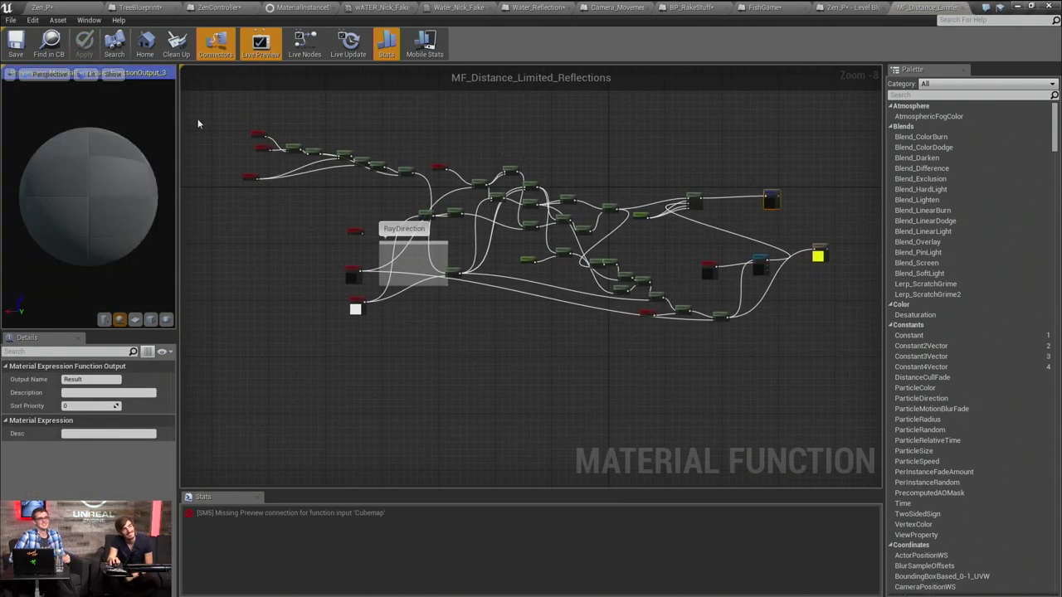
pyautogui.moveTo(833, 422); pyautogui.dragTo(854, 436)
pyautogui.click(756, 369)
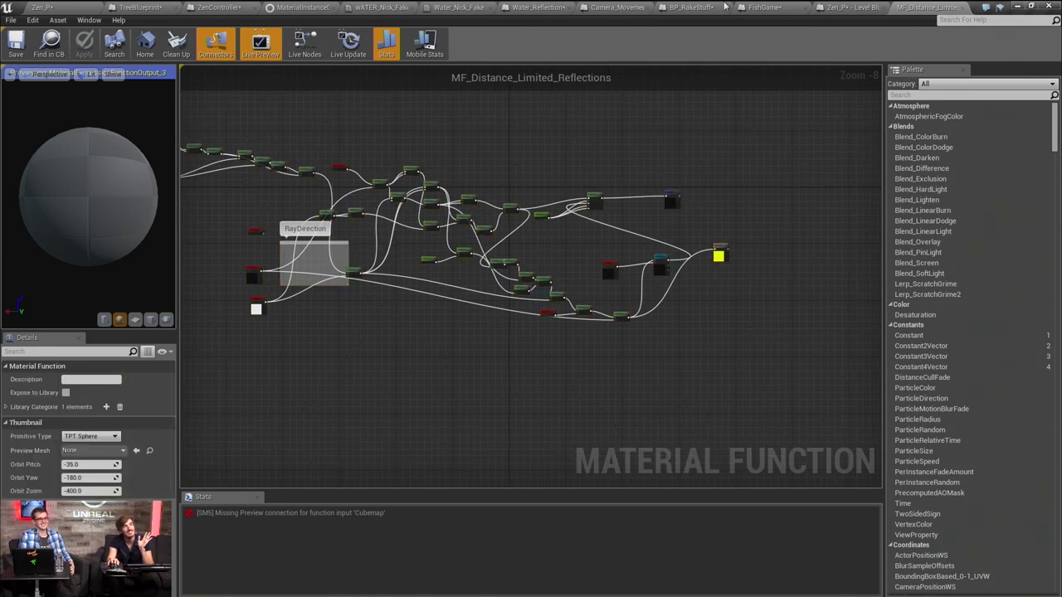
# Close the material function and return to the Zen_P level, passing through the open blueprint editors
pyautogui.middleClick(919, 7)
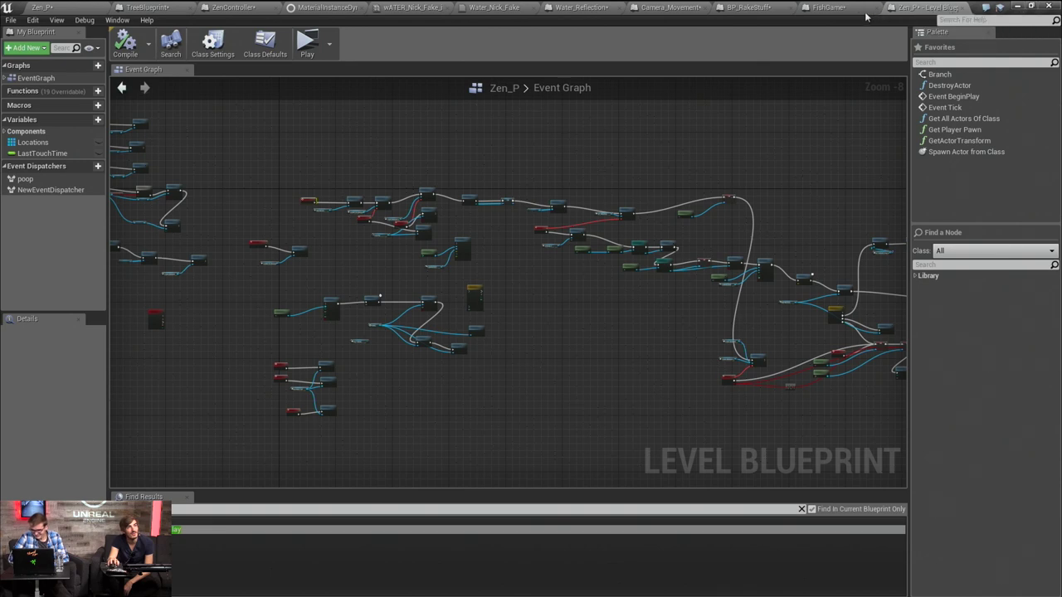
pyautogui.click(826, 9)
pyautogui.click(765, 9)
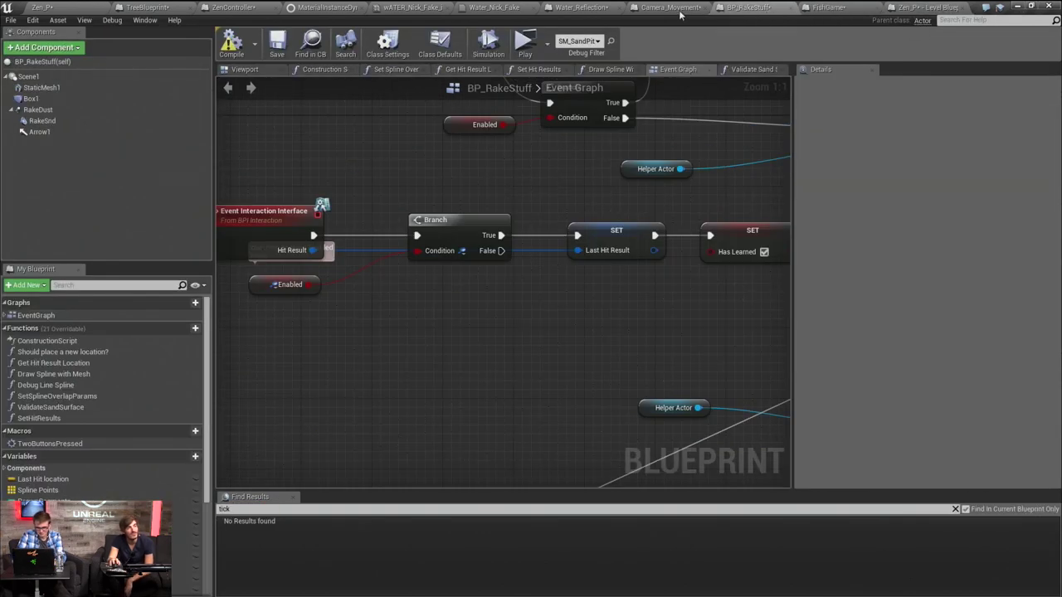
pyautogui.click(670, 9)
pyautogui.click(579, 10)
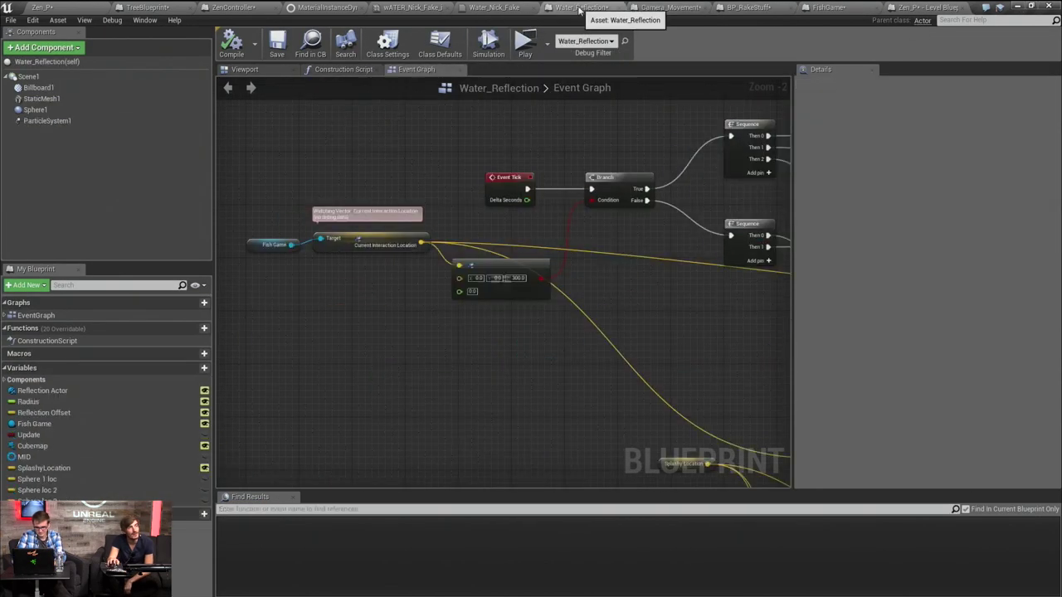
pyautogui.click(46, 7)
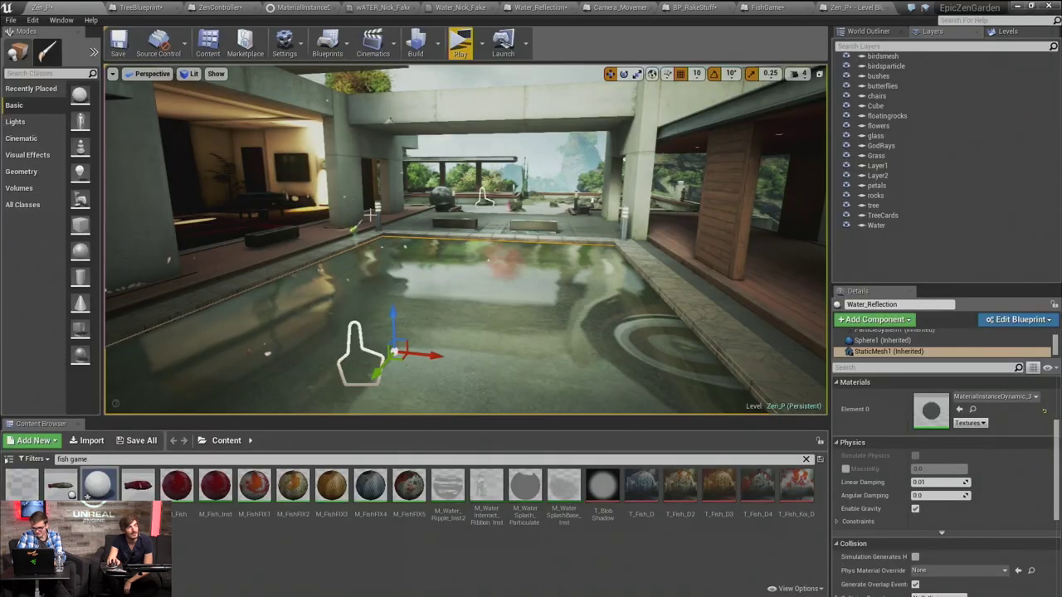
# Clear the water selection and turn the viewport camera away from the pond
pyautogui.press('Escape')
pyautogui.moveTo(504, 210); pyautogui.dragTo(373, 207, button='right')
pyautogui.moveTo(477, 212); pyautogui.dragTo(562, 107)
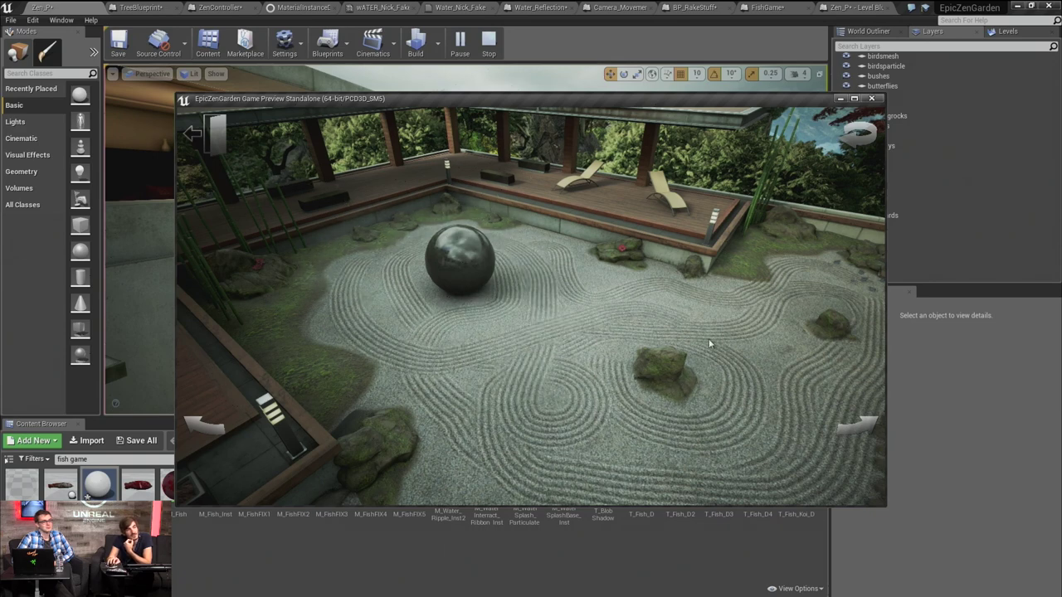
# Close the game preview and select the sand pit around the dark sphere in the level viewport
pyautogui.click(873, 98)
pyautogui.press('w')
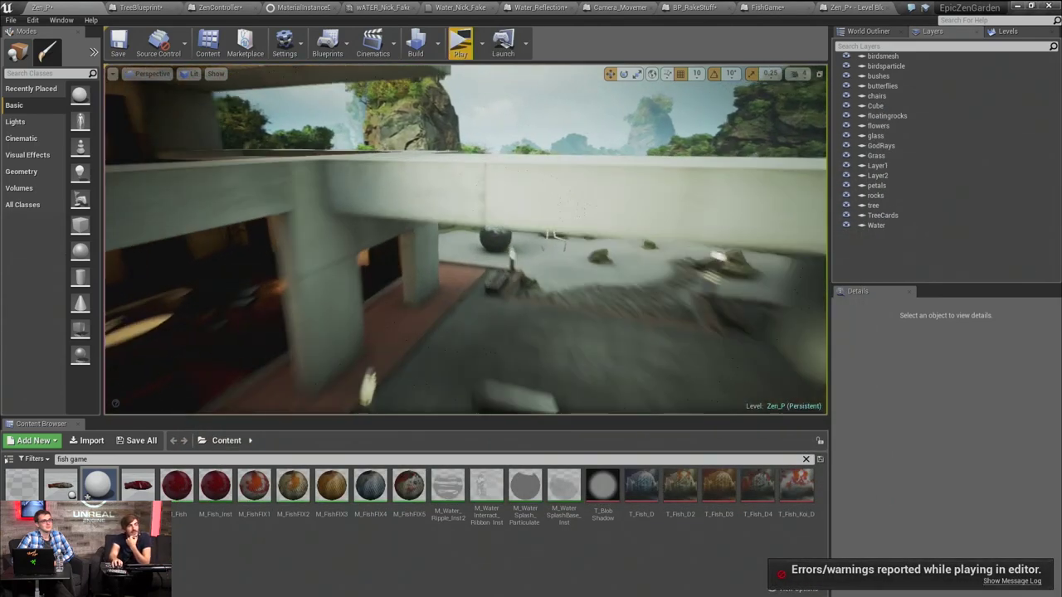
pyautogui.press('w')
pyautogui.click(512, 284)
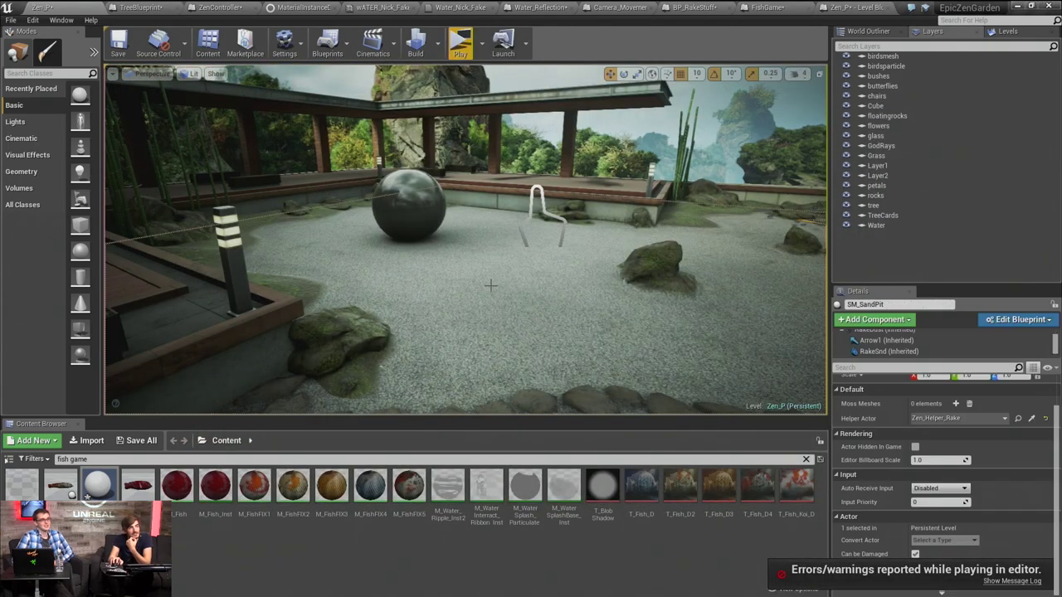
pyautogui.press('w')
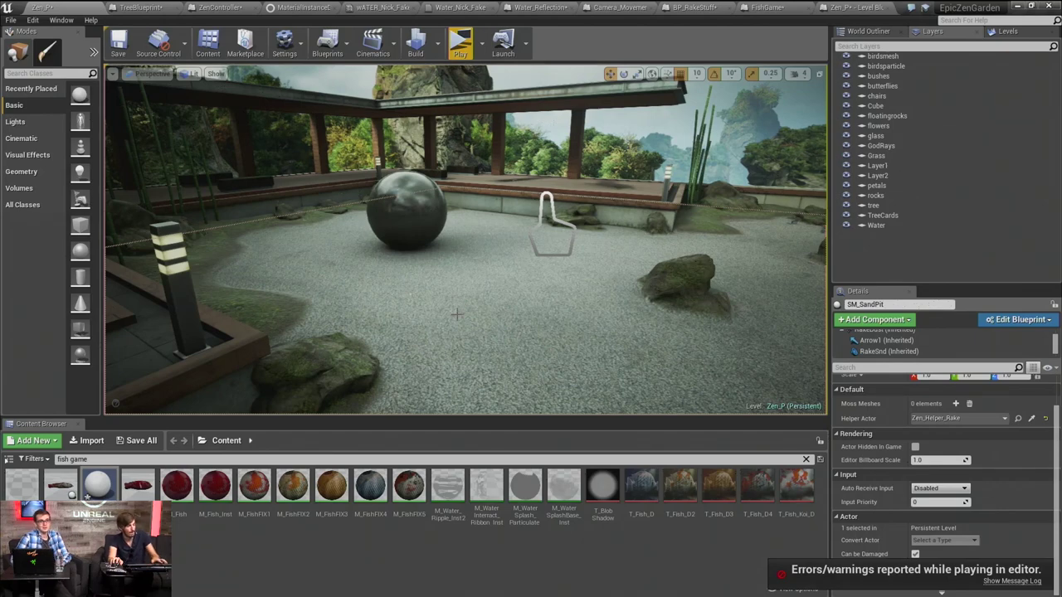
# Open the sand pit's BP_RakeStuff blueprint and examine its Event Graph around the Draw Spline With Mesh node
pyautogui.hotkey('ctrl', 'e')
pyautogui.scroll(-4, 448, 208)
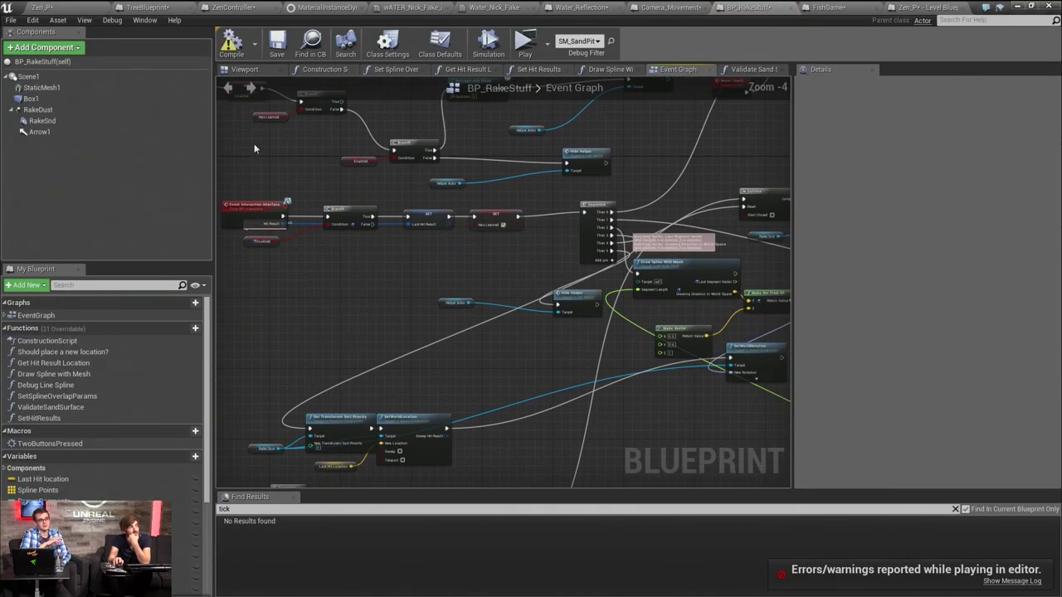
pyautogui.scroll(-3, 385, 188)
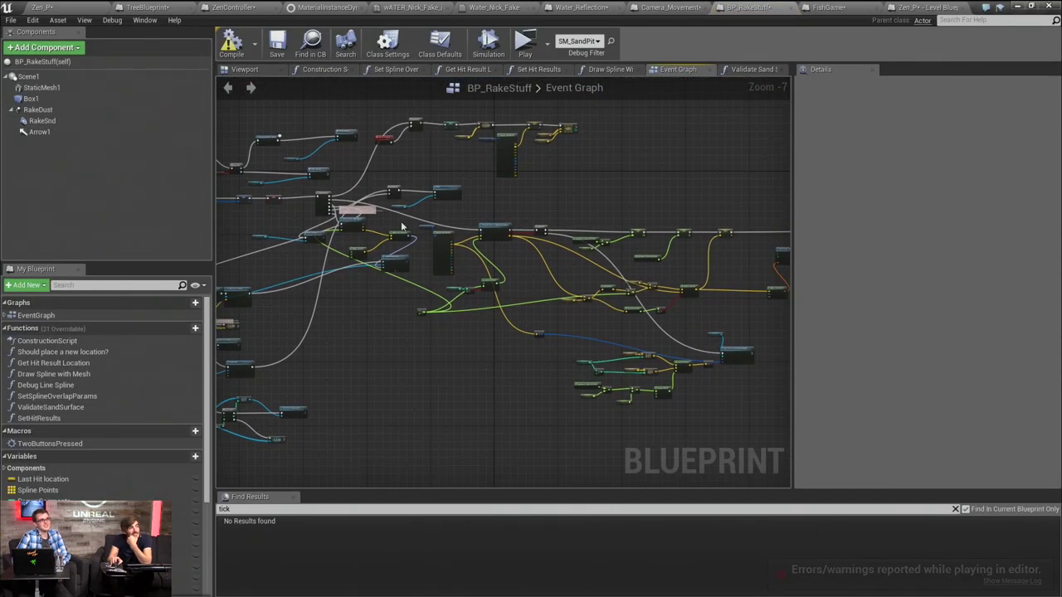
pyautogui.scroll(-4, 439, 241)
pyautogui.scroll(4, 465, 265)
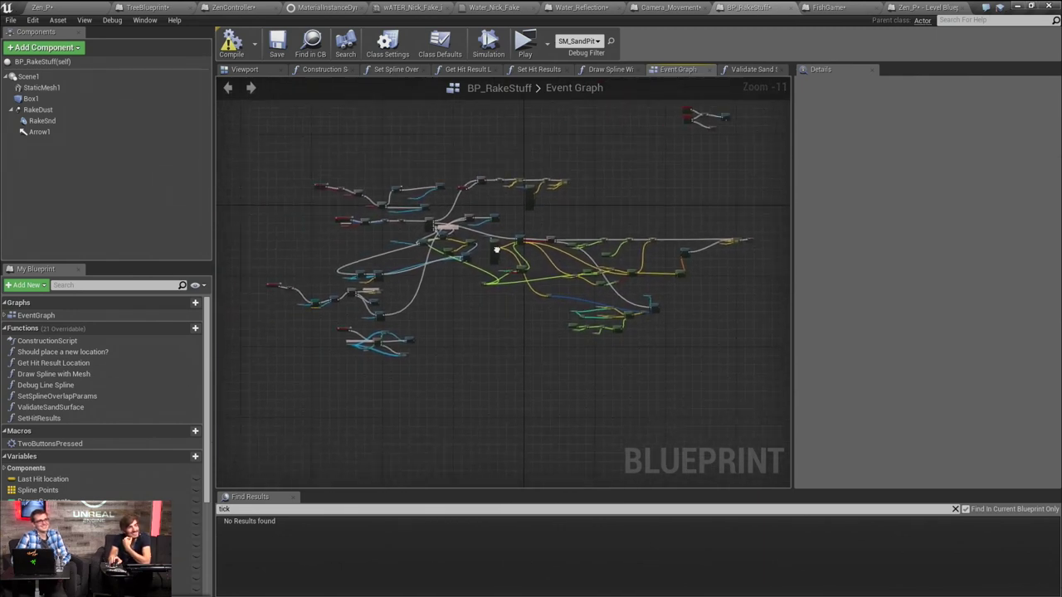
pyautogui.scroll(7, 420, 261)
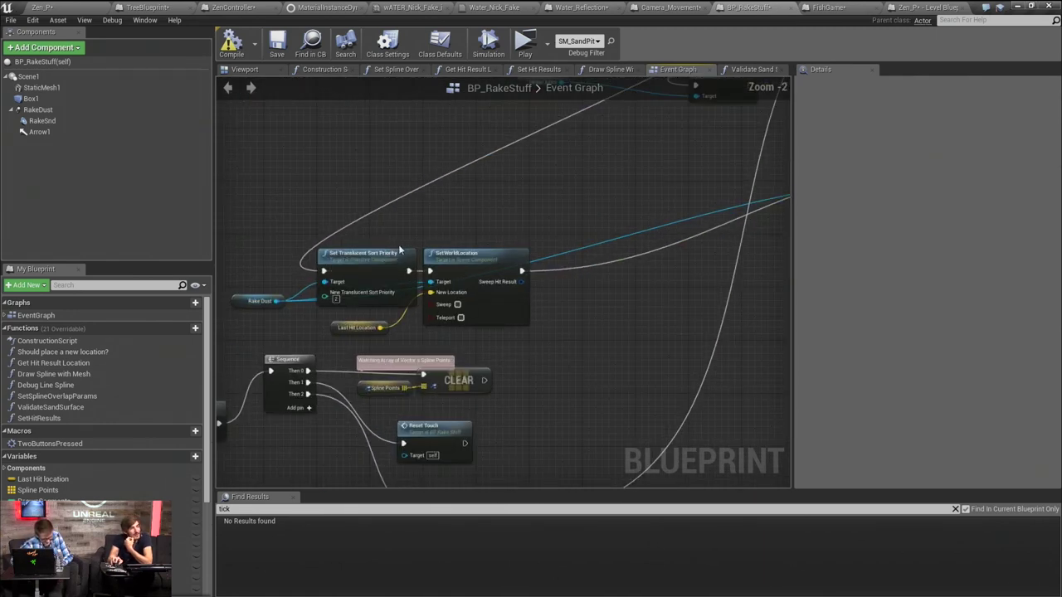
pyautogui.scroll(-3, 357, 271)
pyautogui.moveTo(356, 270); pyautogui.dragTo(292, 292, button='right')
pyautogui.moveTo(643, 232); pyautogui.dragTo(495, 294, button='right')
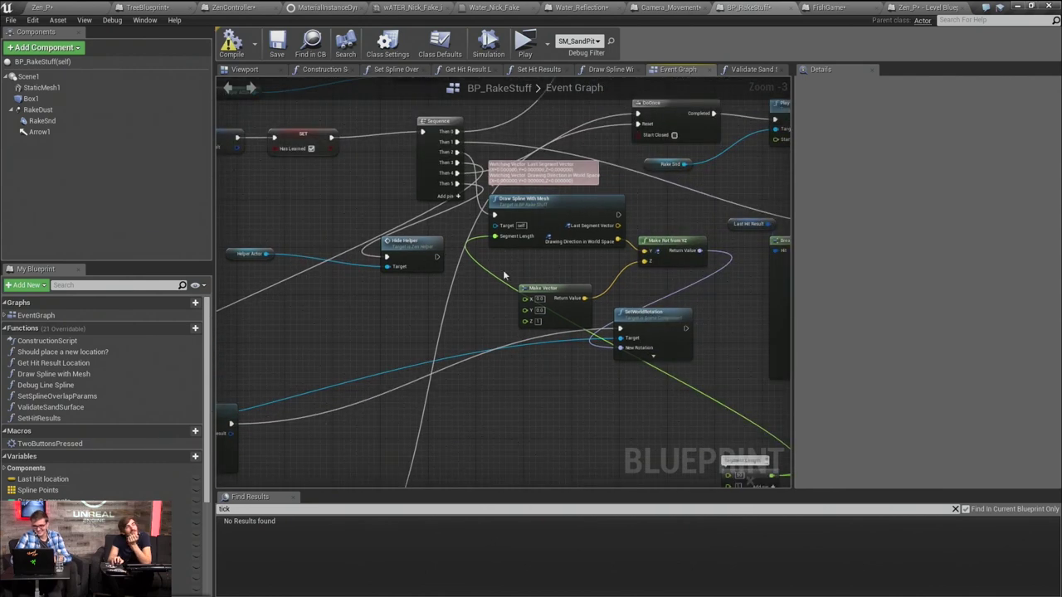
pyautogui.scroll(3, 551, 249)
# Open the Draw Spline With Mesh function and examine its node network across the graph
pyautogui.click(571, 198)
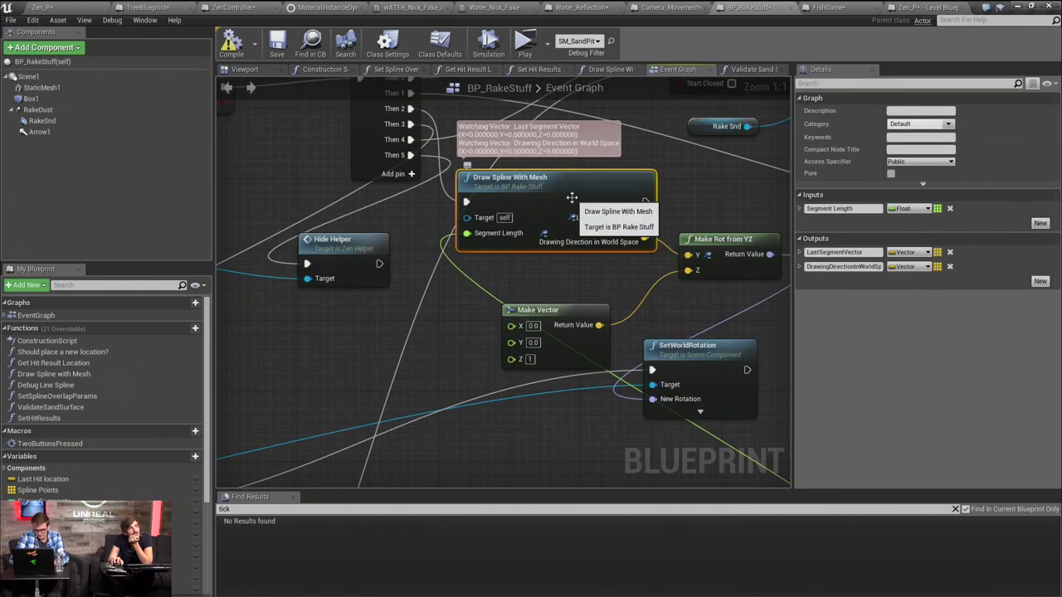
pyautogui.doubleClick(572, 201)
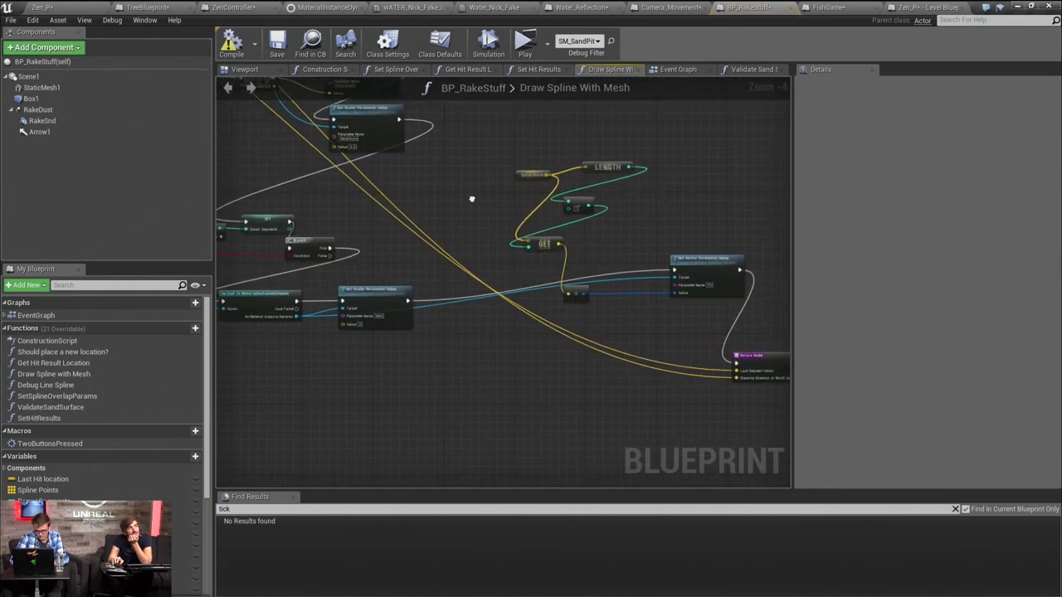
pyautogui.scroll(-6, 505, 194)
pyautogui.moveTo(628, 352); pyautogui.dragTo(692, 429, button='right')
pyautogui.scroll(-3, 692, 428)
pyautogui.moveTo(595, 377); pyautogui.dragTo(526, 332, button='right')
pyautogui.scroll(4, 527, 332)
pyautogui.scroll(4, 357, 222)
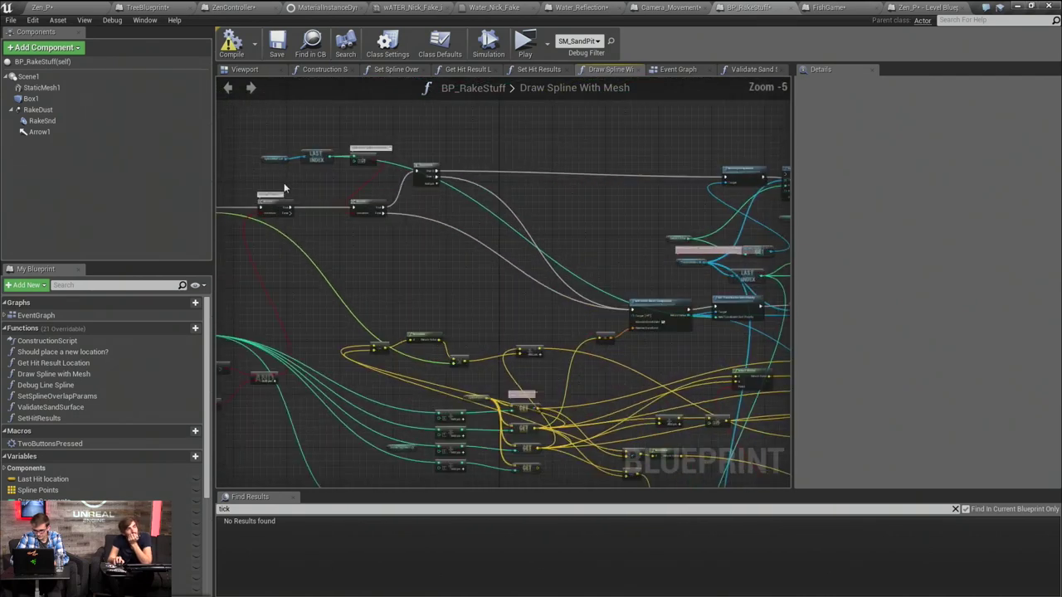
pyautogui.scroll(-4, 357, 223)
pyautogui.scroll(7, 330, 218)
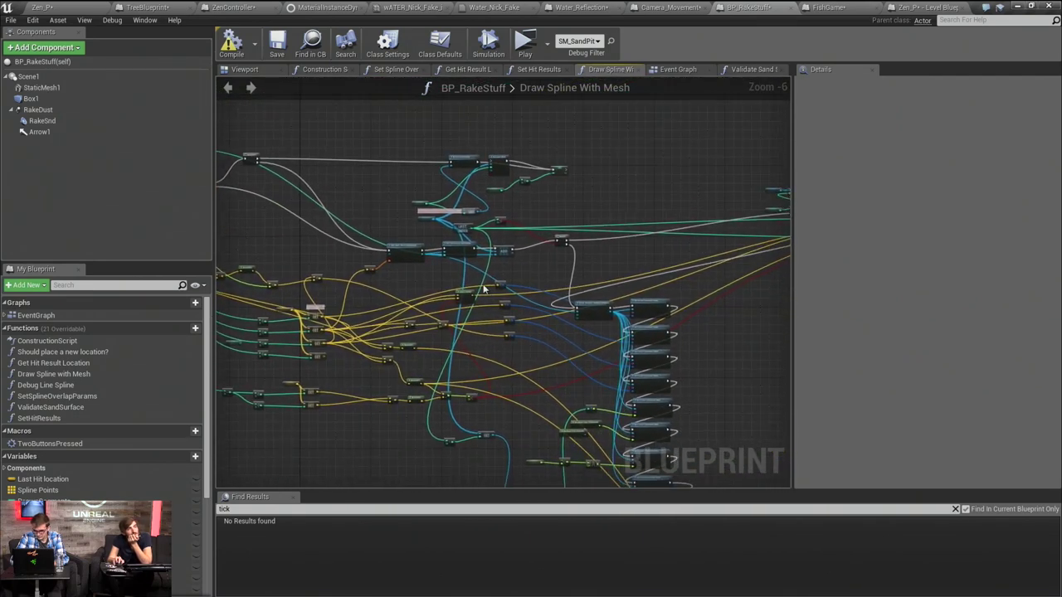
pyautogui.scroll(1, 330, 218)
# Inspect the settings of the Add Static Mesh Component node and follow its connections to the material nodes
pyautogui.click(387, 202)
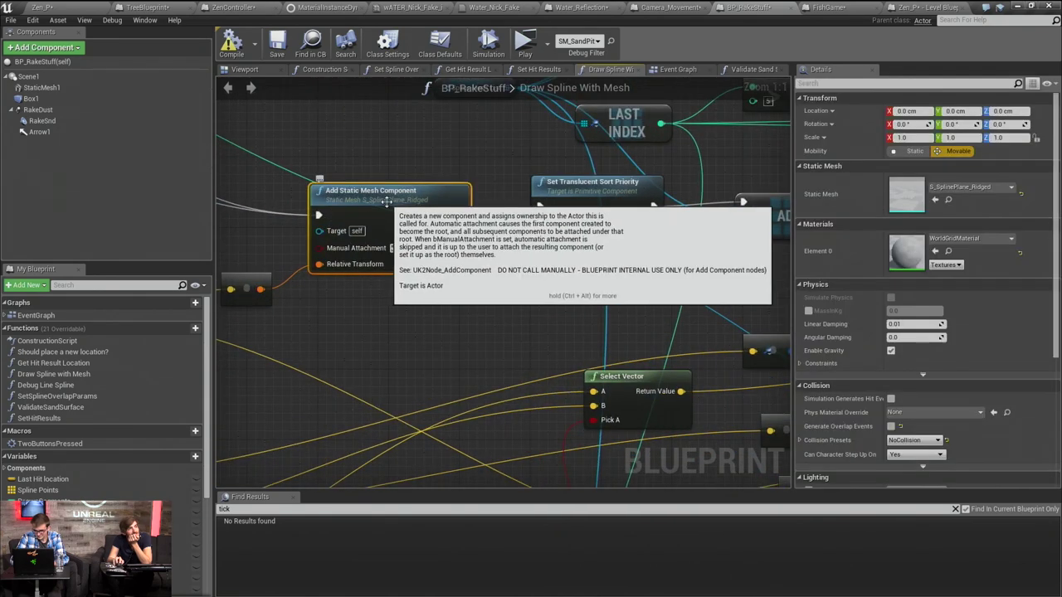
pyautogui.moveTo(409, 173); pyautogui.dragTo(381, 171, button='right')
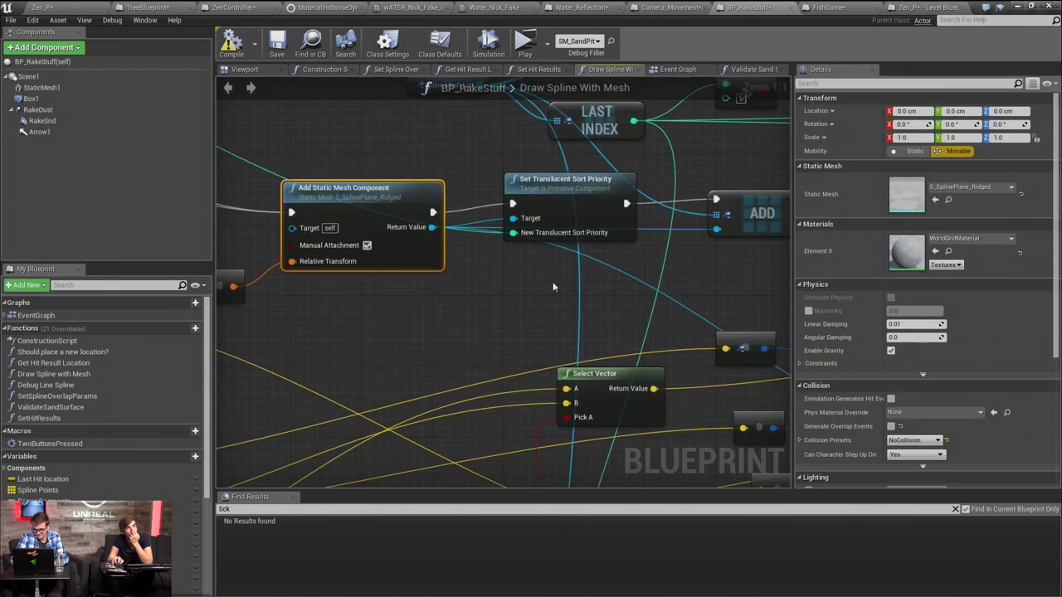
pyautogui.scroll(-5, 594, 318)
pyautogui.scroll(2, 594, 319)
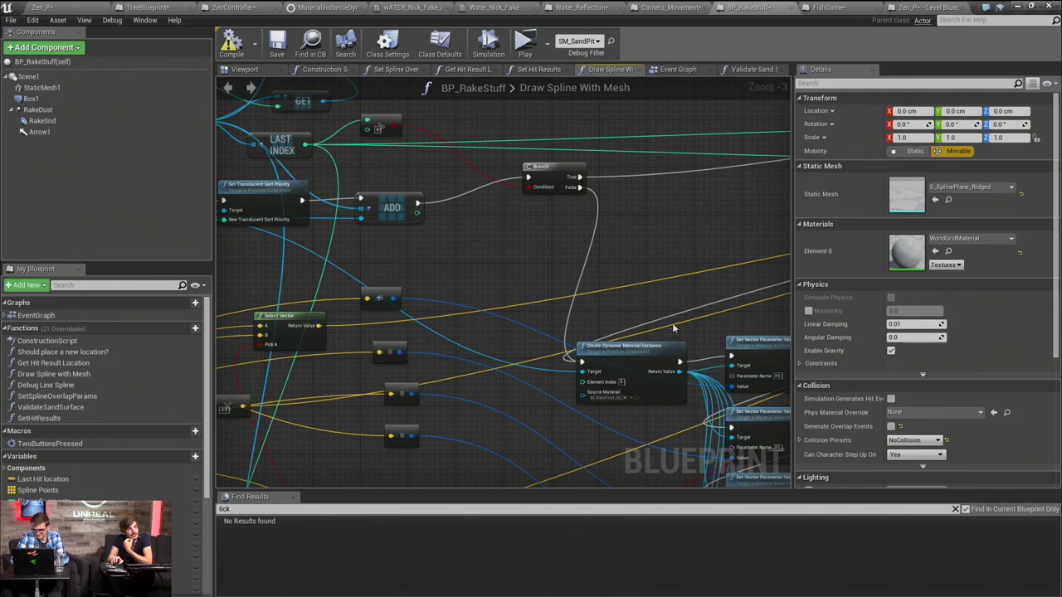
# Open the parent material M_RakeTest_02 by way of the Create Dynamic Material Instance node's source material
pyautogui.moveTo(662, 362); pyautogui.dragTo(467, 291, button='right')
pyautogui.scroll(2, 467, 292)
pyautogui.click(452, 293)
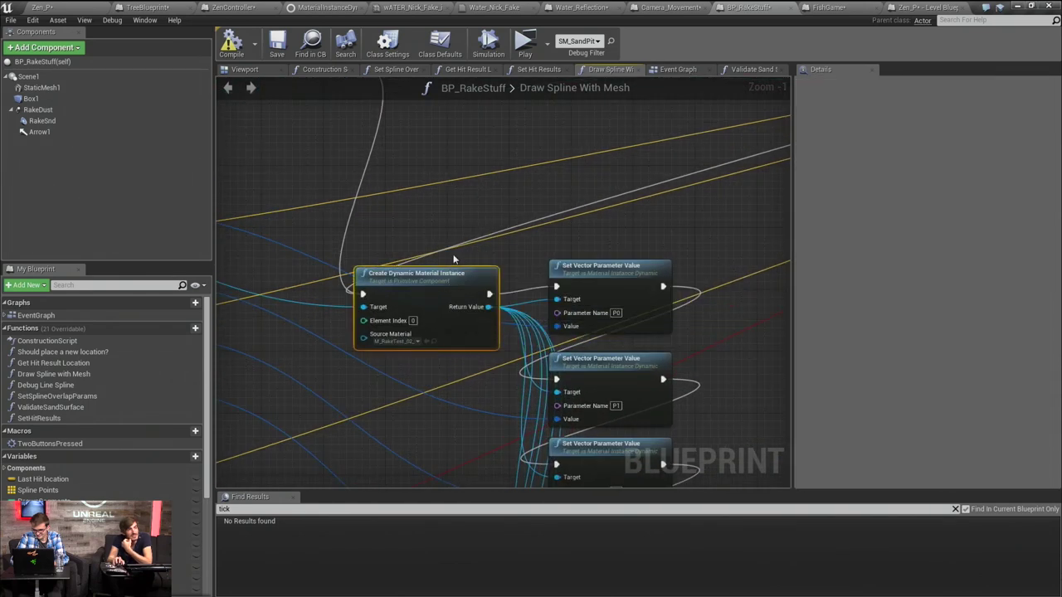
pyautogui.click(434, 343)
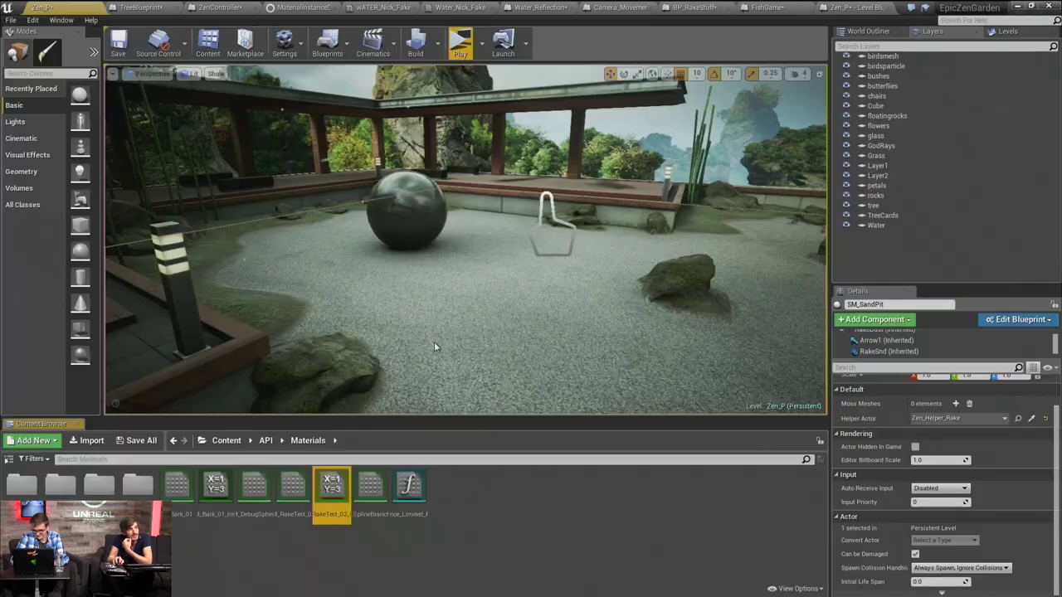
pyautogui.doubleClick(337, 498)
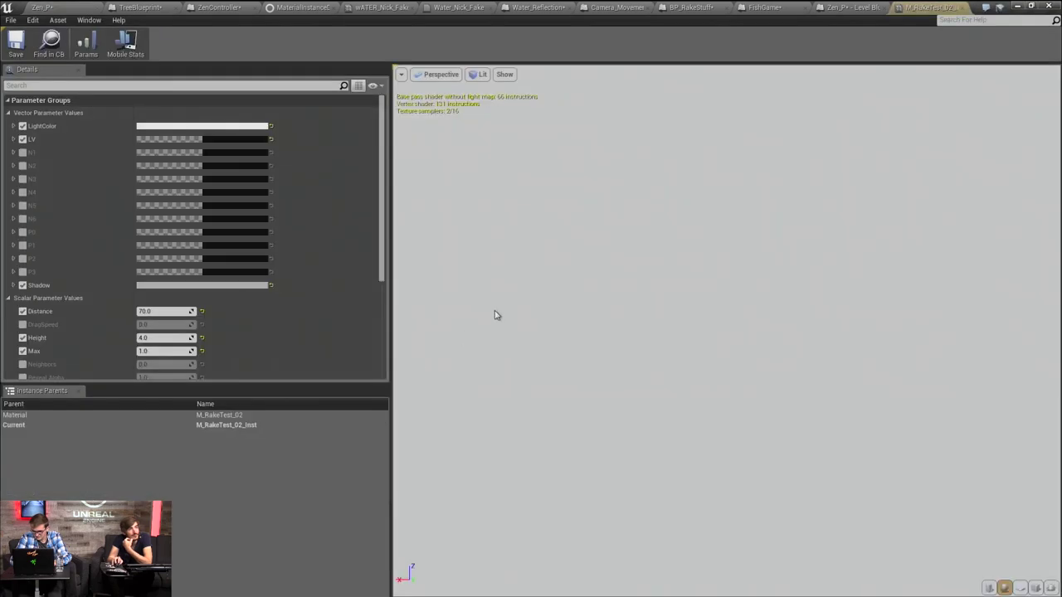
pyautogui.doubleClick(239, 415)
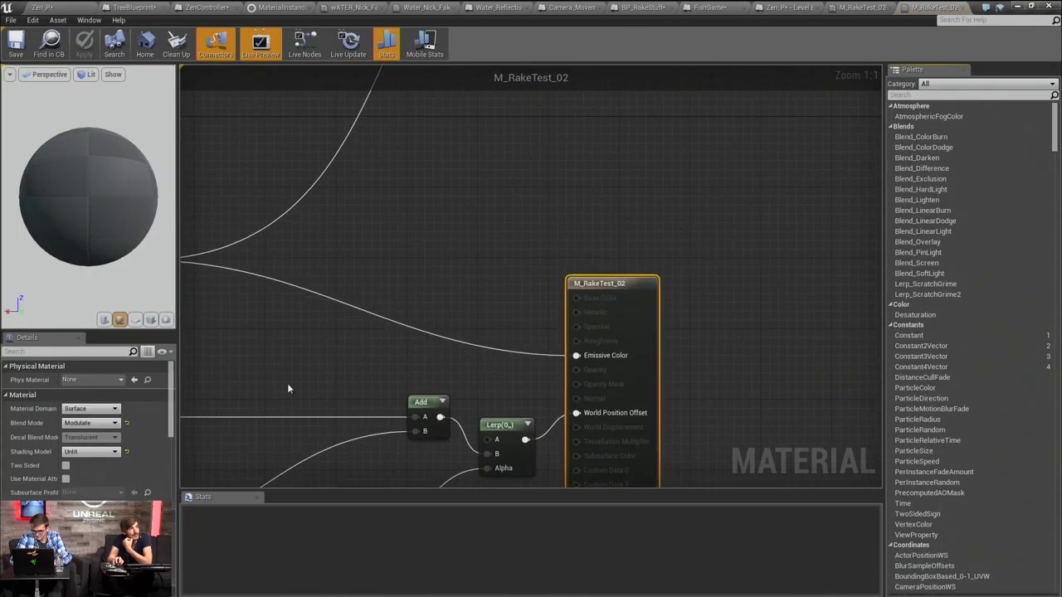
# Examine M_RakeTest_02's whole node network, from the Ridges and Spline Normals groups to the wiring around Leapfrog Points
pyautogui.scroll(-12, 334, 344)
pyautogui.moveTo(322, 366); pyautogui.dragTo(762, 252, button='right')
pyautogui.moveTo(307, 276); pyautogui.dragTo(625, 242, button='right')
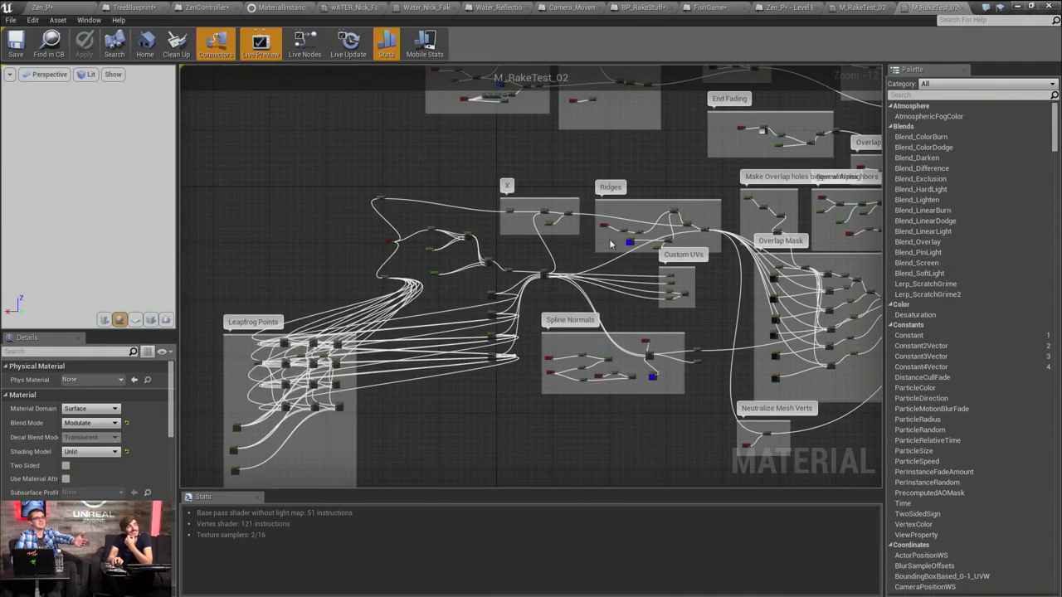
pyautogui.moveTo(529, 256); pyautogui.dragTo(492, 212, button='right')
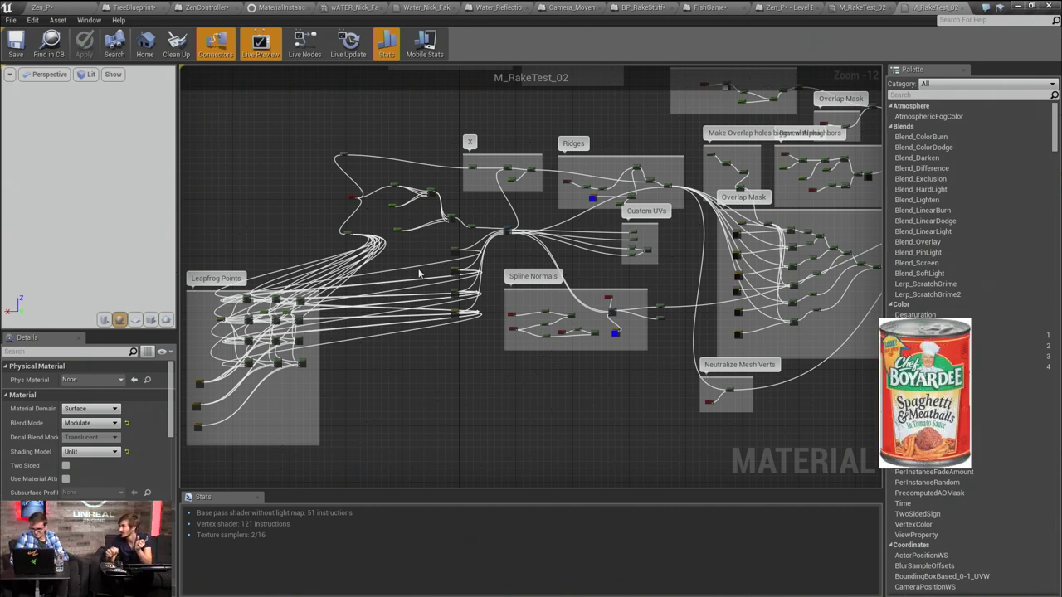
pyautogui.moveTo(413, 243); pyautogui.dragTo(485, 219, button='right')
pyautogui.scroll(3, 290, 280)
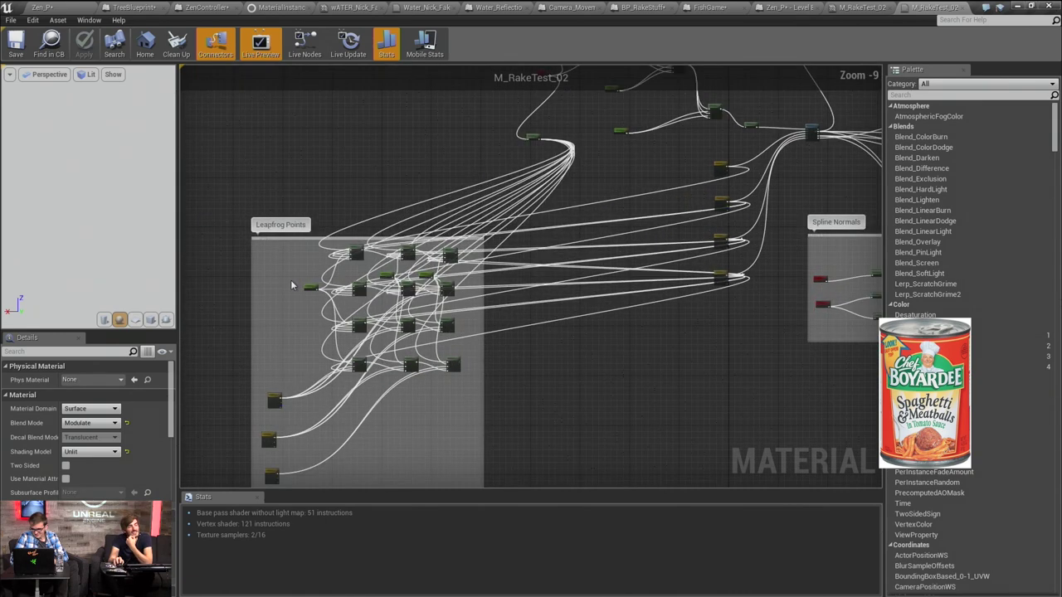
pyautogui.scroll(2, 305, 326)
pyautogui.moveTo(350, 314); pyautogui.dragTo(256, 349, button='right')
pyautogui.scroll(-2, 273, 338)
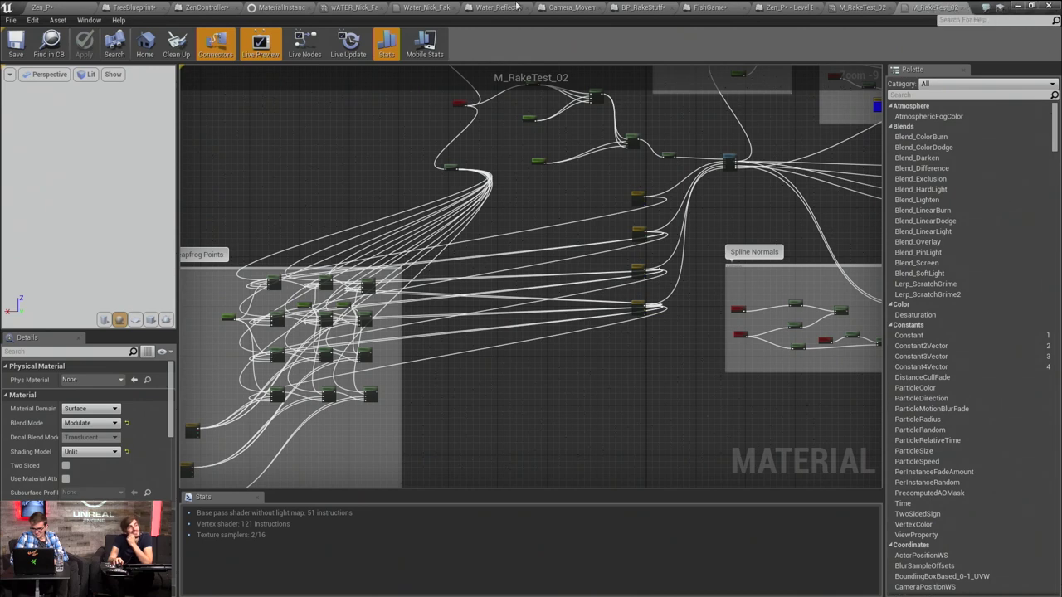
# Return to the Zen_P level, select the concrete structure SM_Building_E, and open its M_Concrete_Inst_Inst material instance
pyautogui.click(43, 8)
pyautogui.moveTo(445, 295); pyautogui.dragTo(483, 303, button='right')
pyautogui.press('Escape')
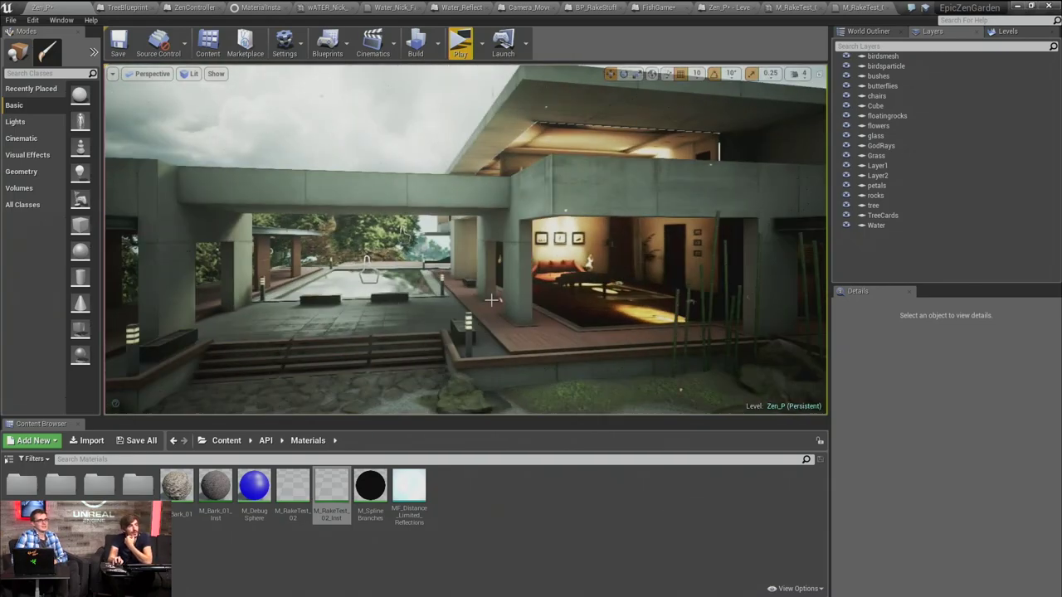
pyautogui.moveTo(581, 205); pyautogui.dragTo(570, 220, button='right')
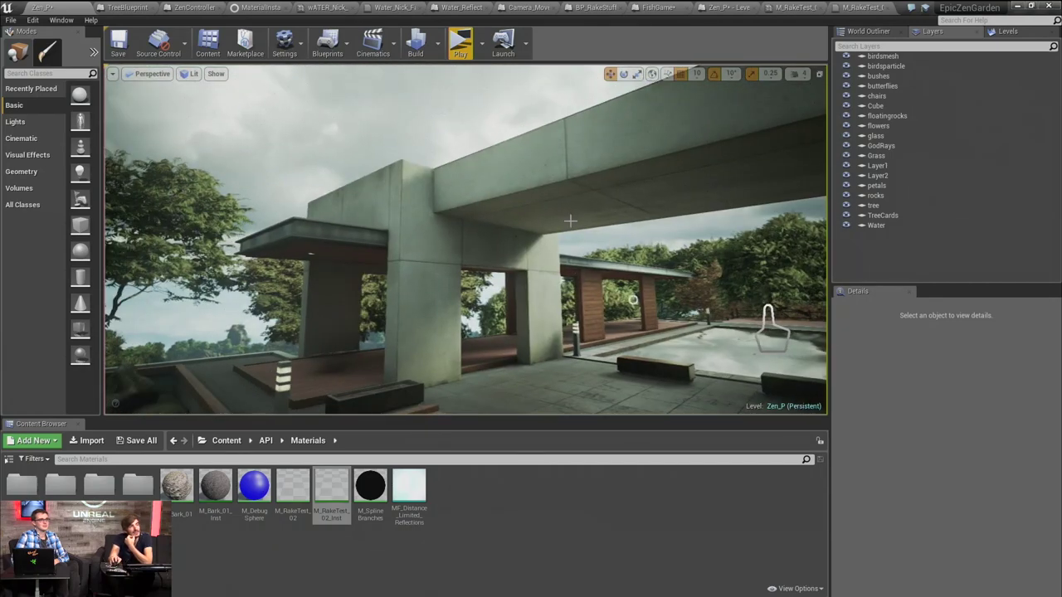
pyautogui.moveTo(377, 178); pyautogui.dragTo(377, 177, button='right')
pyautogui.click(396, 208)
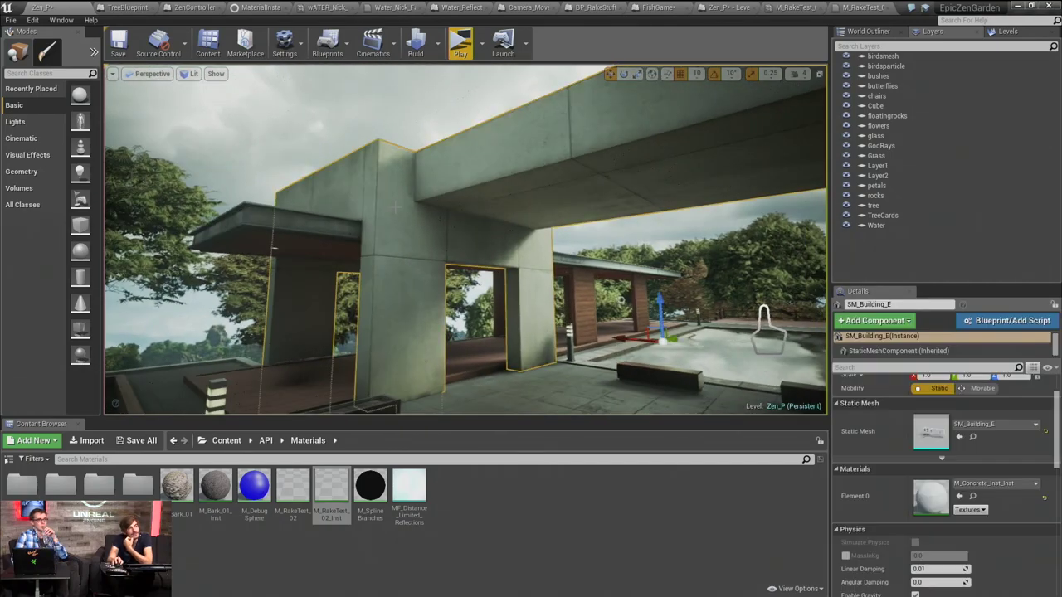
pyautogui.doubleClick(940, 504)
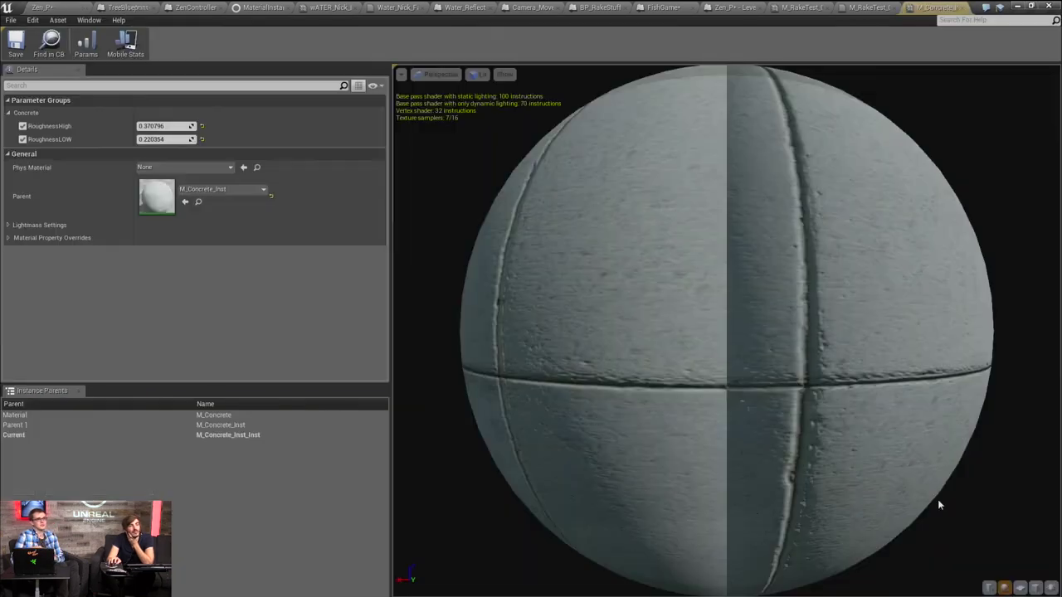
pyautogui.scroll(-5, 557, 269)
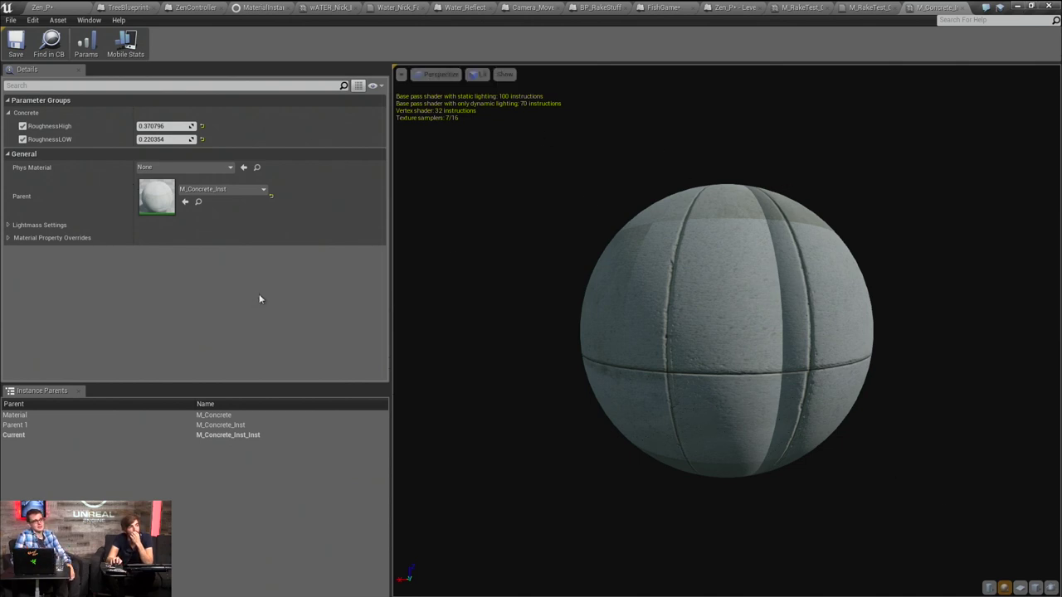
# Open the parent material M_Concrete and inspect the Mobile section of its material settings, including Fully Rough
pyautogui.doubleClick(234, 414)
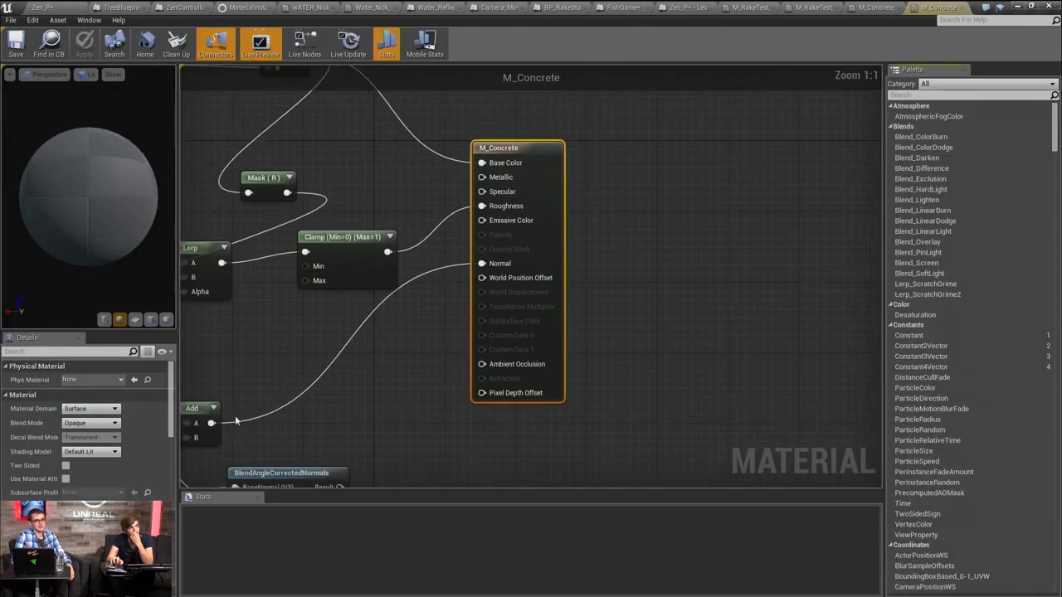
pyautogui.scroll(-10, 97, 481)
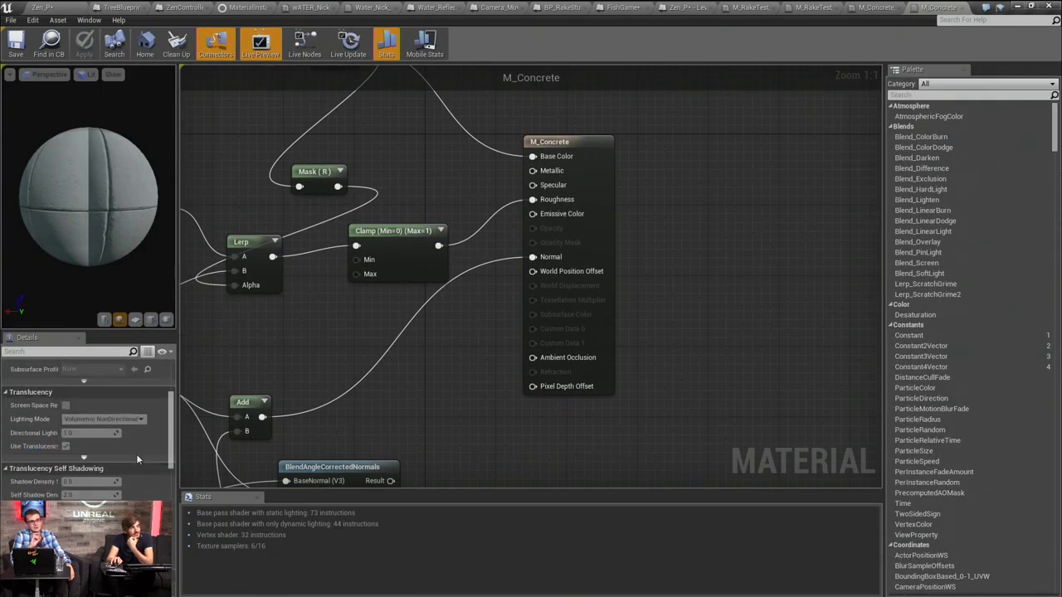
pyautogui.scroll(-5, 141, 454)
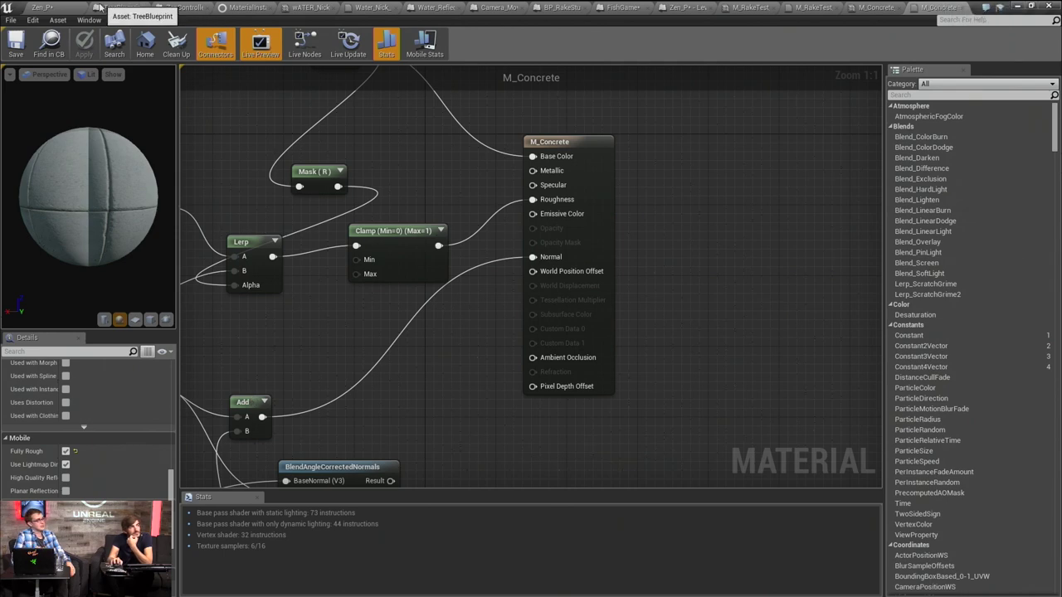
# Go back to the Zen_P level and view the concrete structure's surfaces and beams beside the pool
pyautogui.click(71, 10)
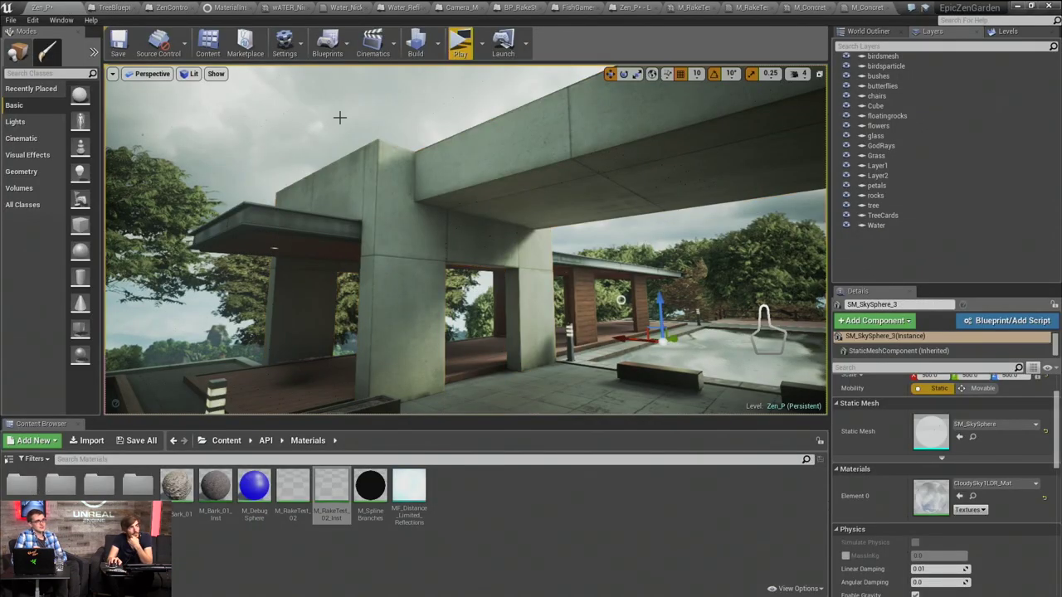
pyautogui.moveTo(349, 150); pyautogui.dragTo(432, 184, button='right')
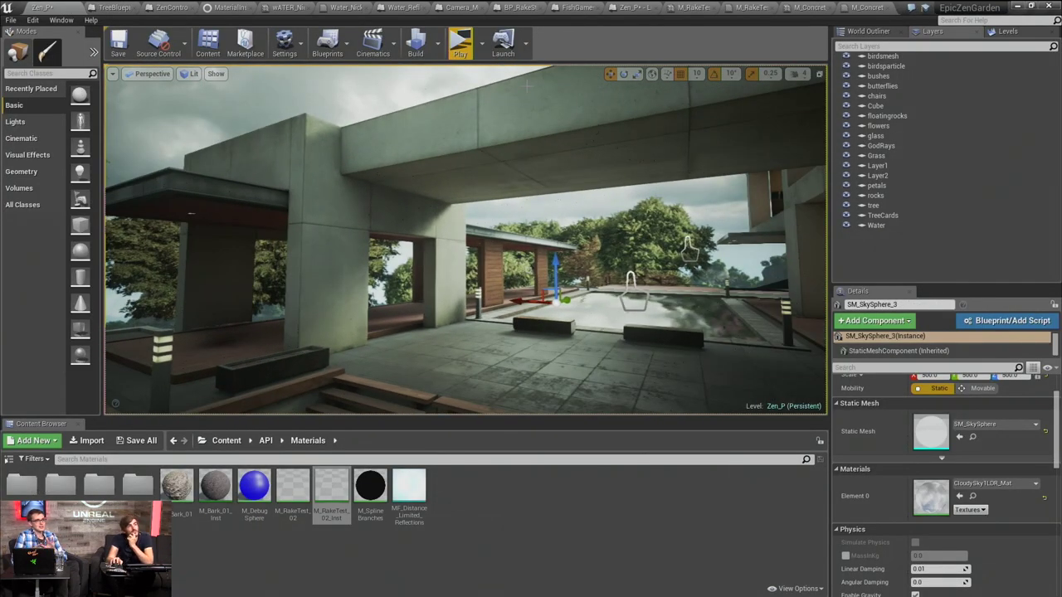
pyautogui.moveTo(687, 245); pyautogui.dragTo(675, 249)
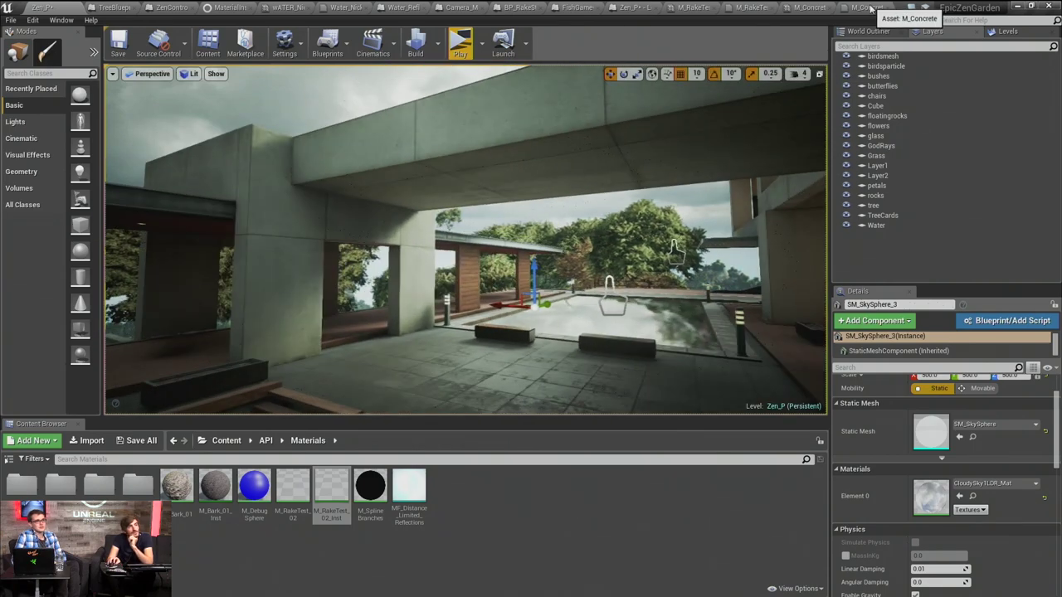
pyautogui.moveTo(333, 156); pyautogui.dragTo(310, 170)
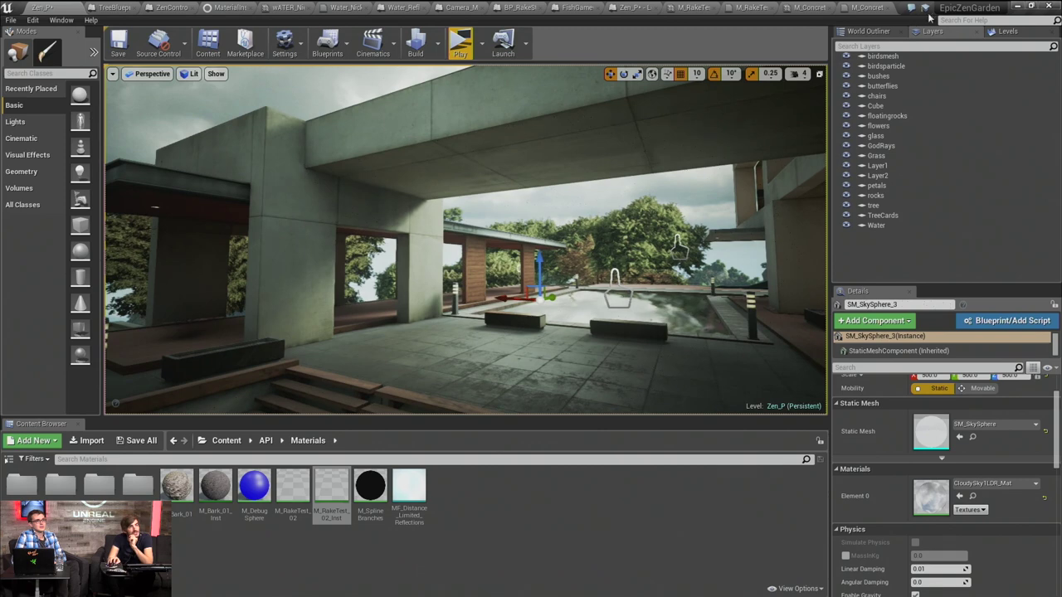
# Return to the M_Concrete material, preview it on a plane, and orbit the preview to examine the surface
pyautogui.click(873, 8)
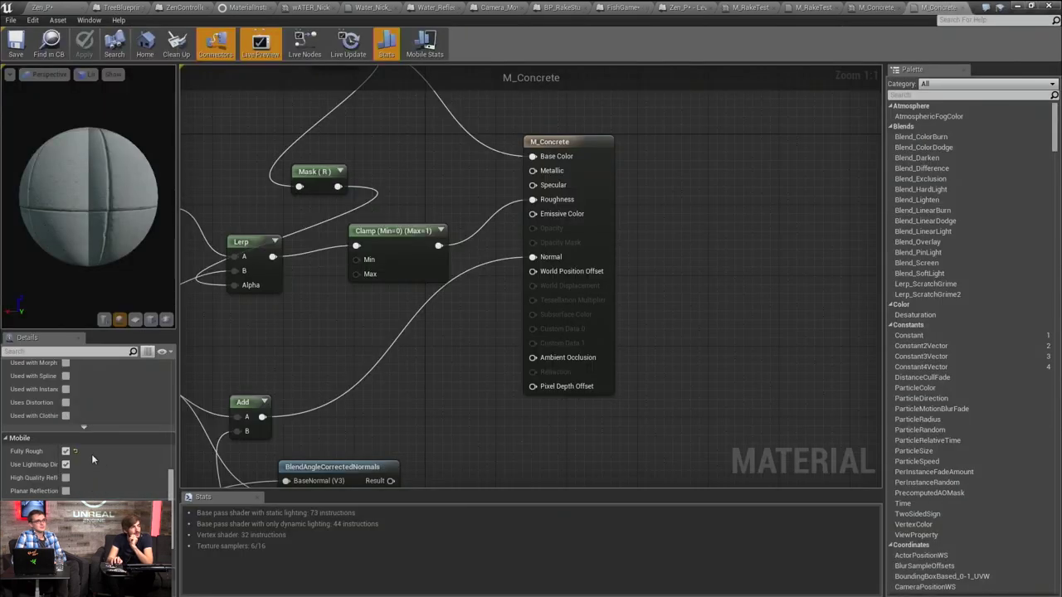
pyautogui.moveTo(89, 234)
pyautogui.mouseDown()
pyautogui.moveTo(137, 223)
pyautogui.moveTo(90, 234)
pyautogui.mouseUp()
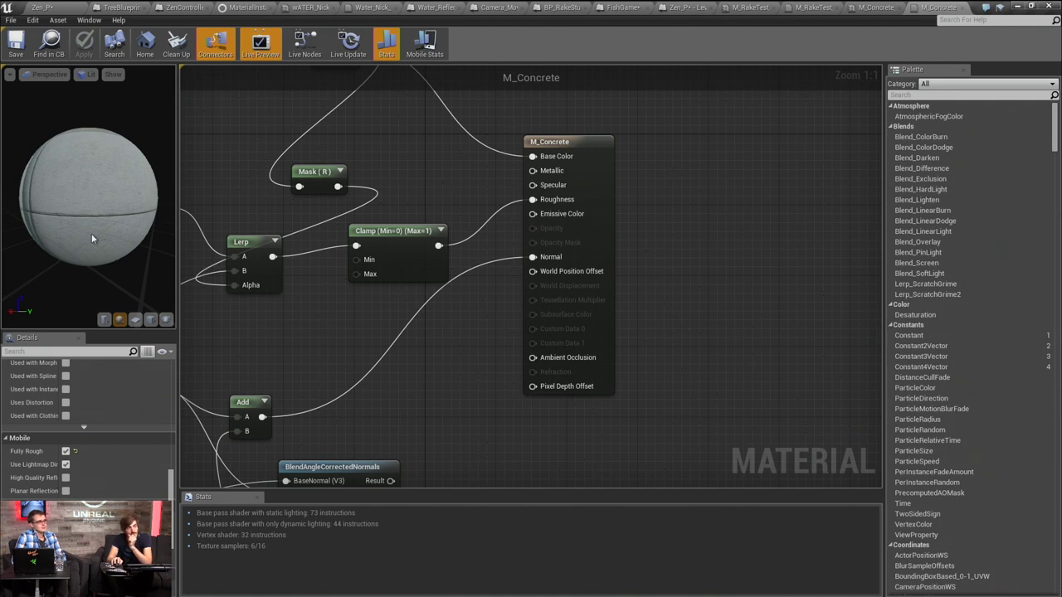
pyautogui.scroll(-3, 91, 233)
pyautogui.click(135, 320)
pyautogui.moveTo(120, 239)
pyautogui.mouseDown()
pyautogui.moveTo(130, 225)
pyautogui.moveTo(124, 236)
pyautogui.moveTo(101, 232)
pyautogui.mouseUp()
pyautogui.moveTo(249, 215); pyautogui.dragTo(287, 221, button='right')
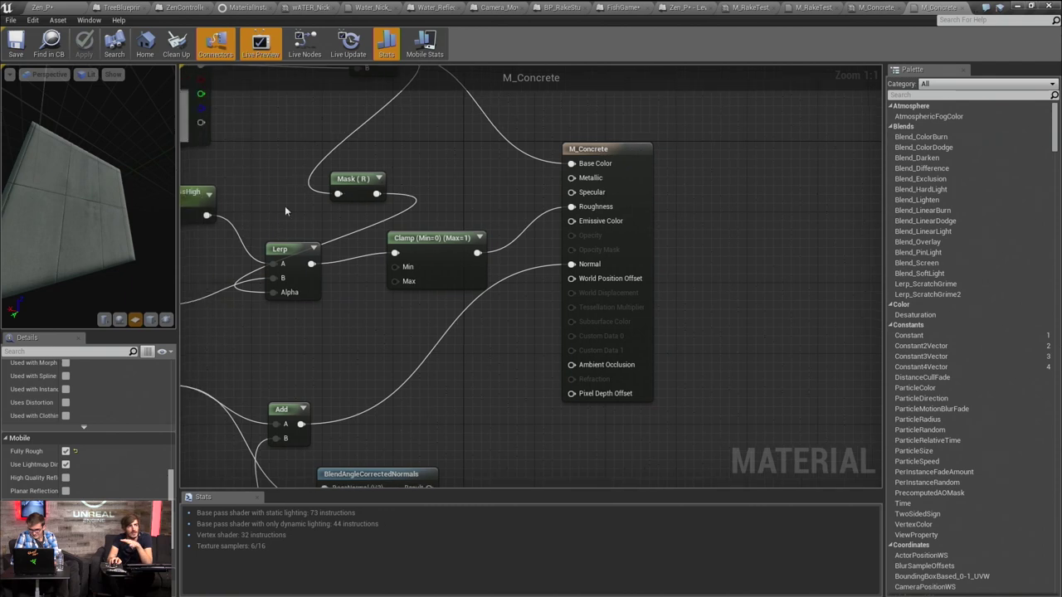
pyautogui.moveTo(492, 206); pyautogui.dragTo(513, 214, button='right')
pyautogui.moveTo(105, 236); pyautogui.dragTo(70, 249)
pyautogui.scroll(-2, 339, 234)
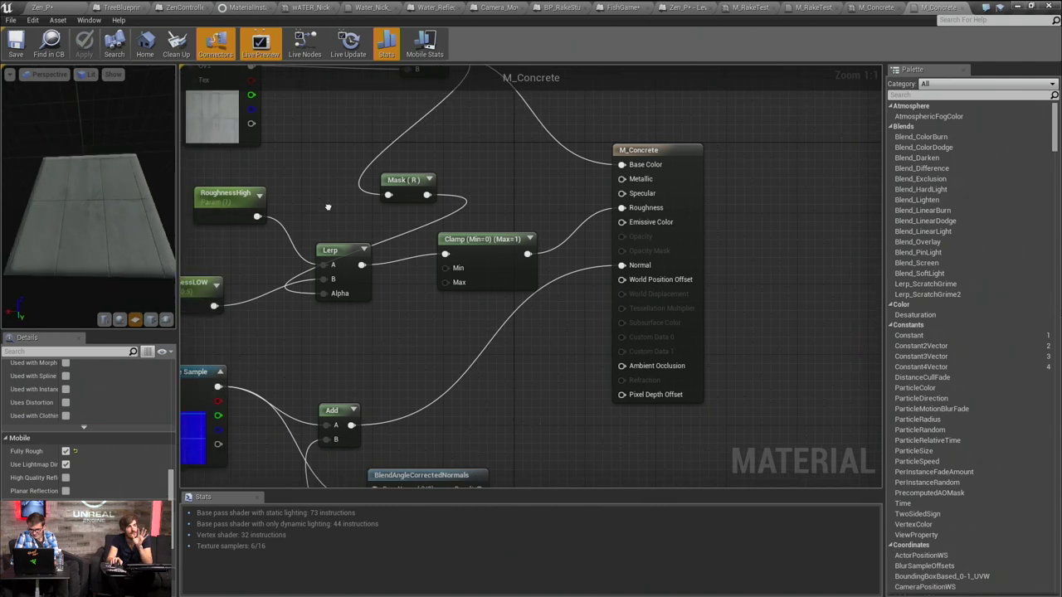
# Examine M_Concrete's full node network and inspect the two normal map Texture Sample nodes feeding the Normal input
pyautogui.scroll(-4, 400, 208)
pyautogui.moveTo(339, 234); pyautogui.dragTo(449, 235, button='right')
pyautogui.moveTo(602, 442); pyautogui.dragTo(390, 422)
pyautogui.moveTo(343, 418); pyautogui.dragTo(267, 246, button='right')
pyautogui.scroll(-2, 465, 389)
pyautogui.moveTo(465, 388); pyautogui.dragTo(375, 290, button='right')
pyautogui.click(335, 371)
pyautogui.scroll(4, 335, 366)
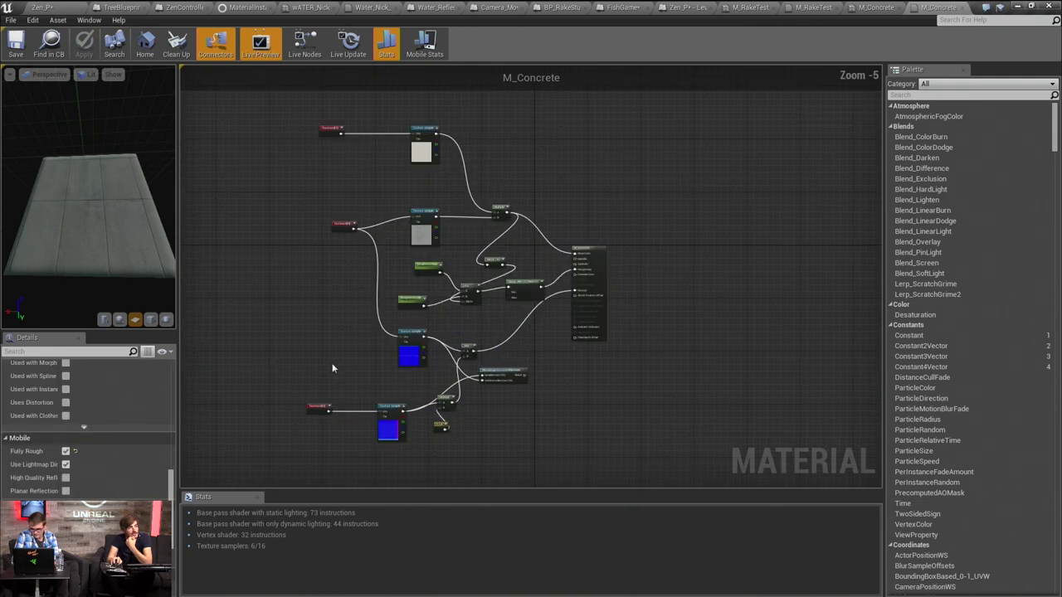
pyautogui.click(409, 426)
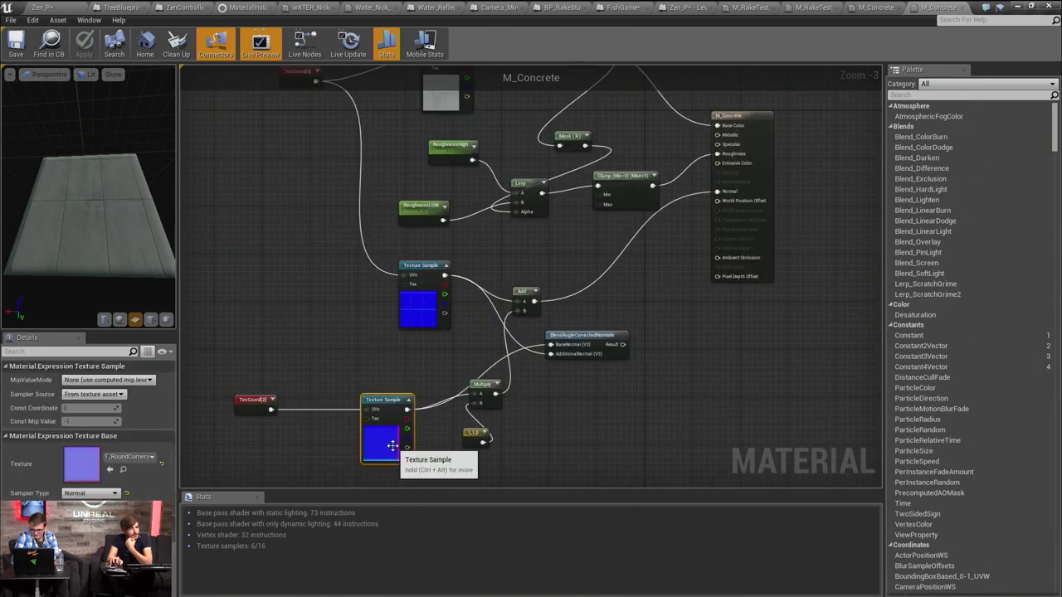
pyautogui.click(428, 317)
pyautogui.click(367, 356)
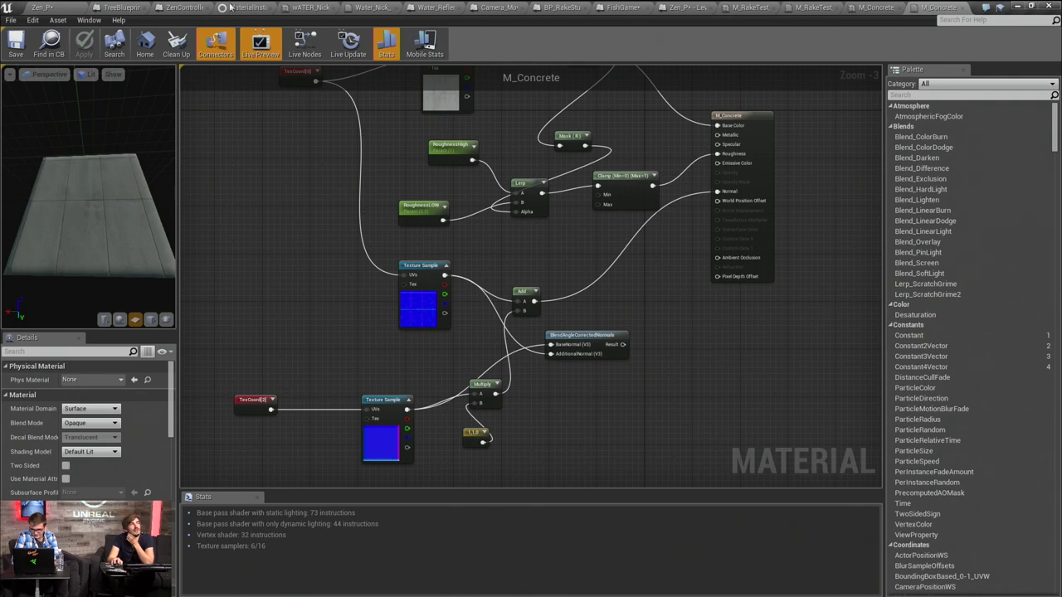
# Look up at the edges and corners of the concrete pillar and beam in the Zen_P level
pyautogui.click(55, 7)
pyautogui.moveTo(392, 234)
pyautogui.mouseDown(button='right')
pyautogui.moveTo(387, 217)
pyautogui.moveTo(398, 248)
pyautogui.moveTo(357, 228)
pyautogui.moveTo(387, 233)
pyautogui.moveTo(385, 250)
pyautogui.moveTo(402, 214)
pyautogui.moveTo(400, 236)
pyautogui.mouseUp(button='right')
pyautogui.press('w')
pyautogui.press('w')
pyautogui.press('s')
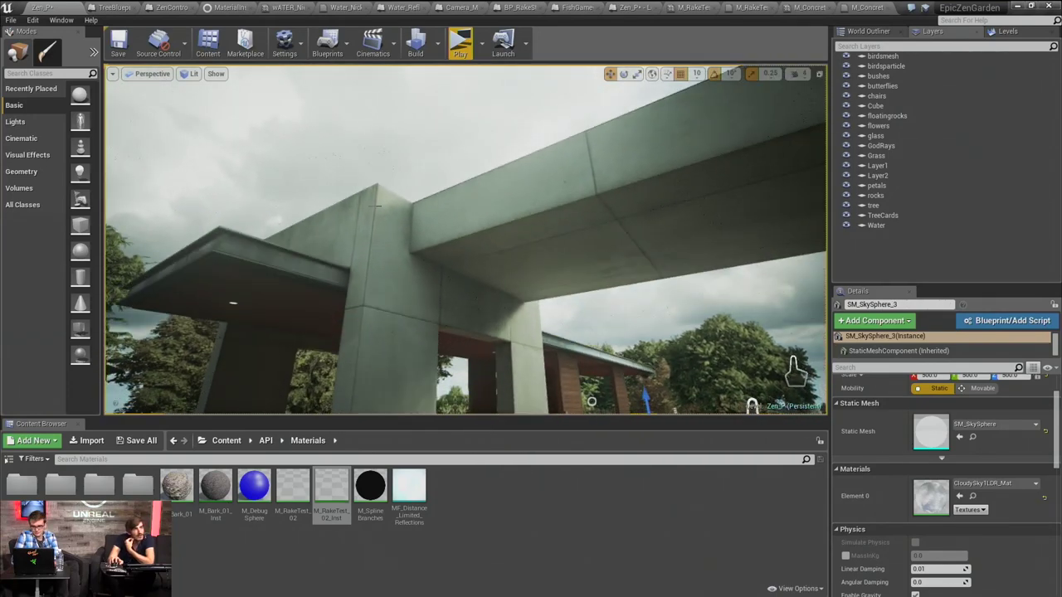
# Open the T_RoundCorners_D texture from M_Concrete's lower normal map Texture Sample, view it, and close it
pyautogui.click(871, 8)
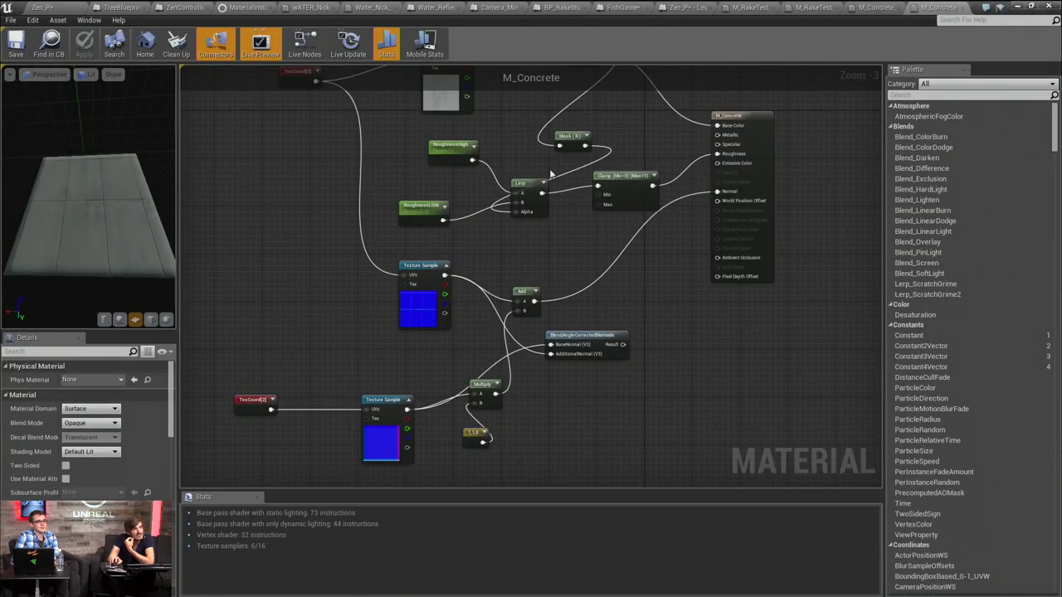
pyautogui.click(372, 433)
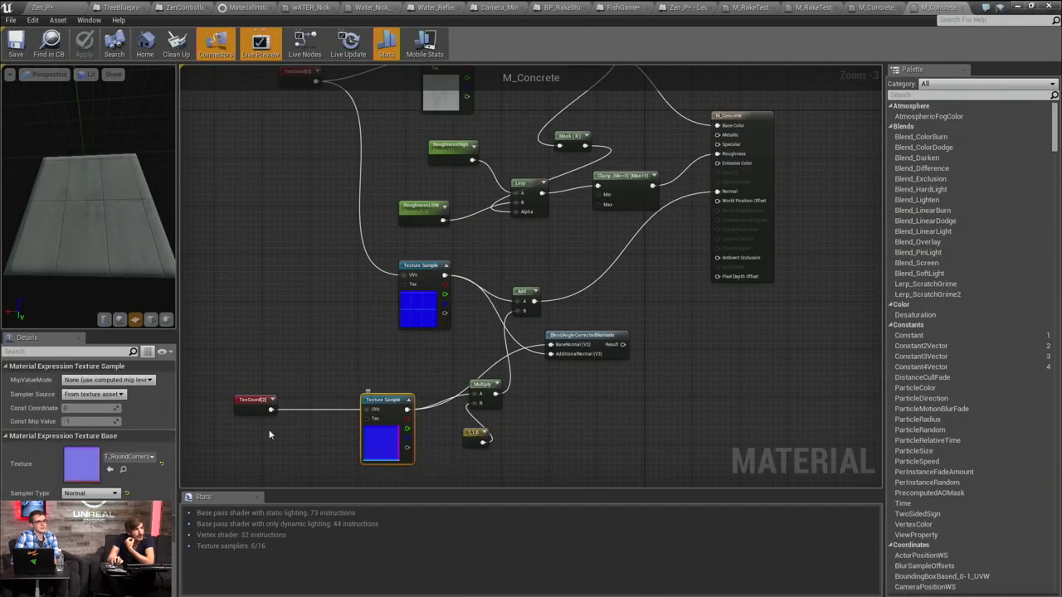
pyautogui.doubleClick(86, 479)
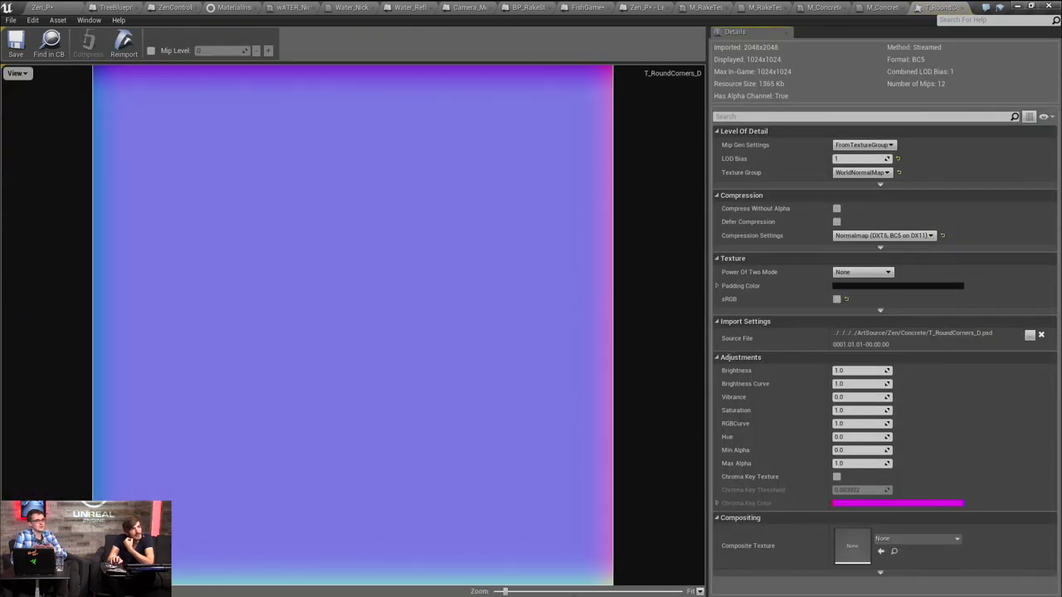
pyautogui.click(959, 7)
pyautogui.scroll(2, 390, 349)
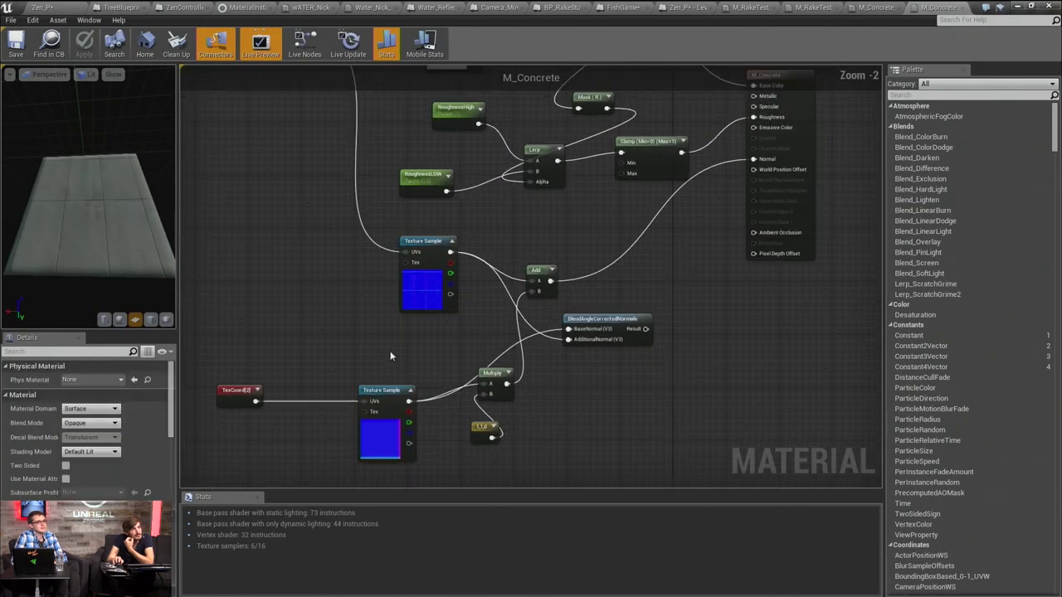
# Locate the upper normal Texture Sample's T_ConcretePlates_N texture among the project assets, view it, and close it
pyautogui.click(417, 273)
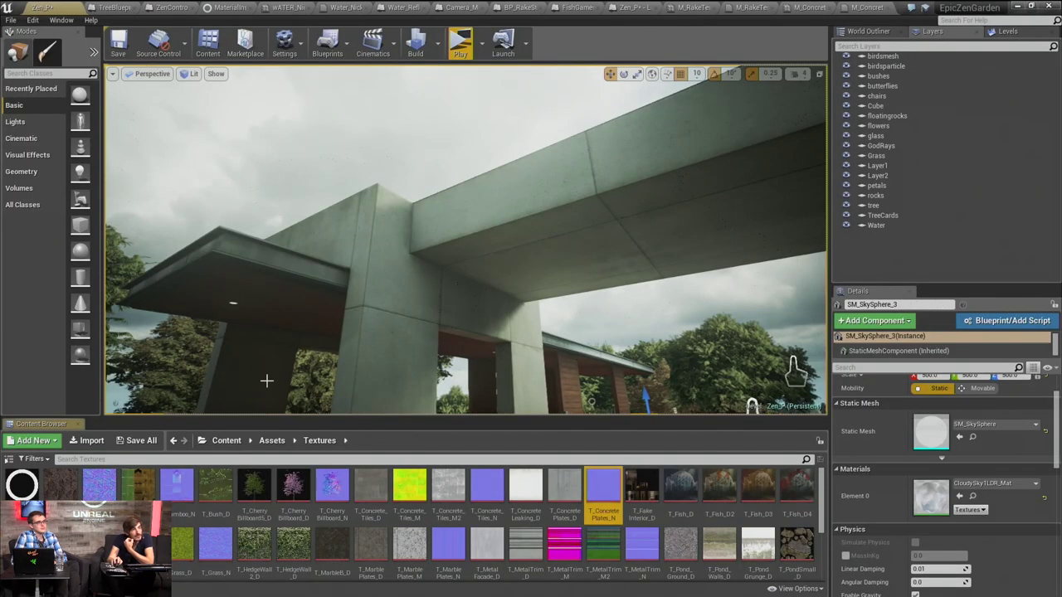
pyautogui.doubleClick(604, 486)
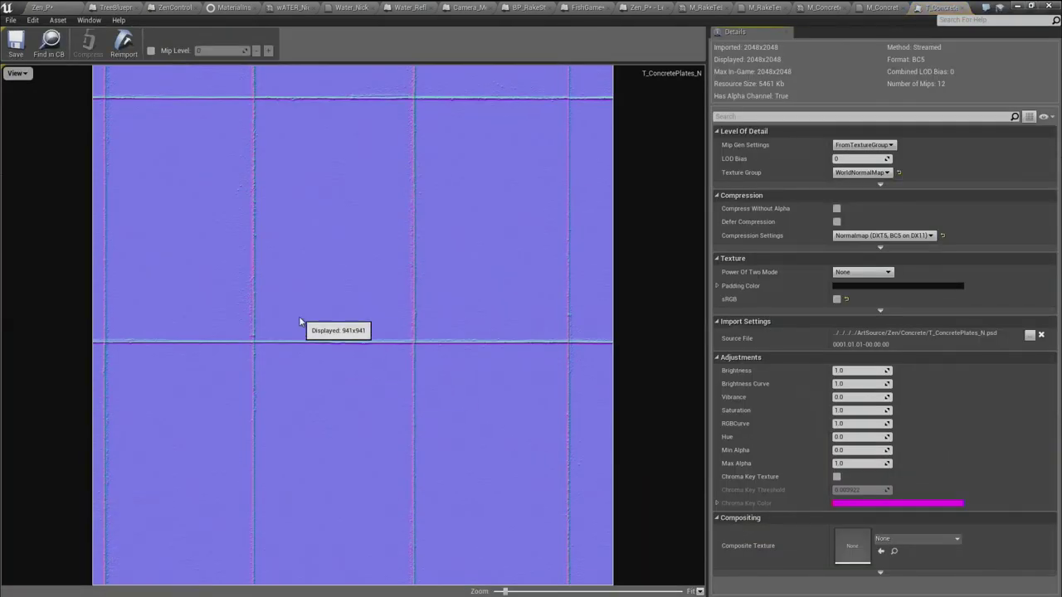
pyautogui.click(944, 7)
# Inspect the coordinate index settings of the TexCoord[2] and TexCoord[0] nodes in M_Concrete
pyautogui.moveTo(436, 343); pyautogui.dragTo(457, 331, button='right')
pyautogui.click(225, 385)
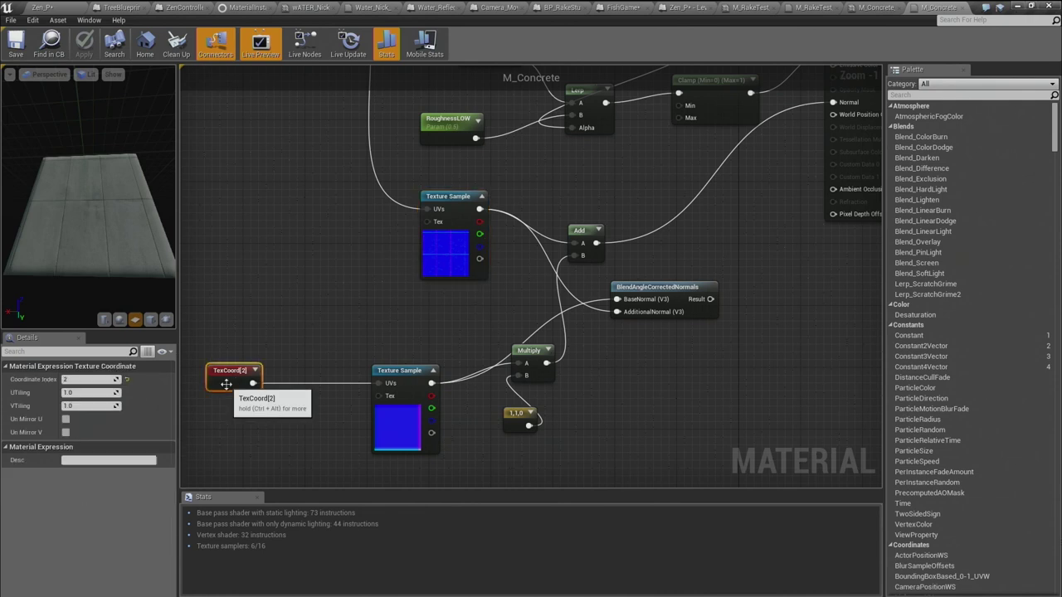
pyautogui.scroll(-2, 225, 339)
pyautogui.moveTo(225, 339); pyautogui.dragTo(248, 401, button='right')
pyautogui.click(286, 101)
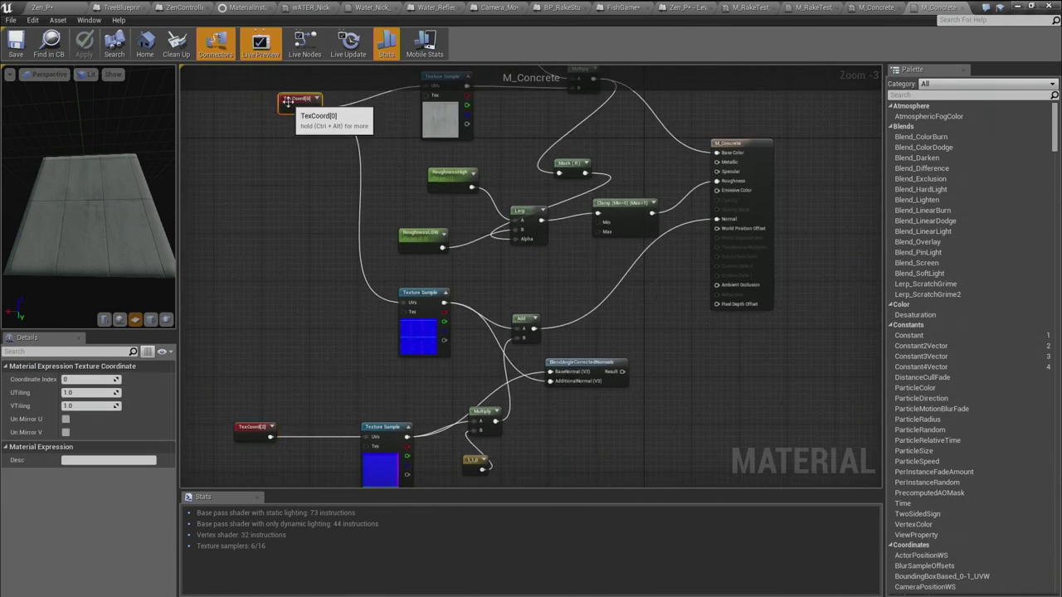
pyautogui.moveTo(297, 123); pyautogui.dragTo(298, 133, button='right')
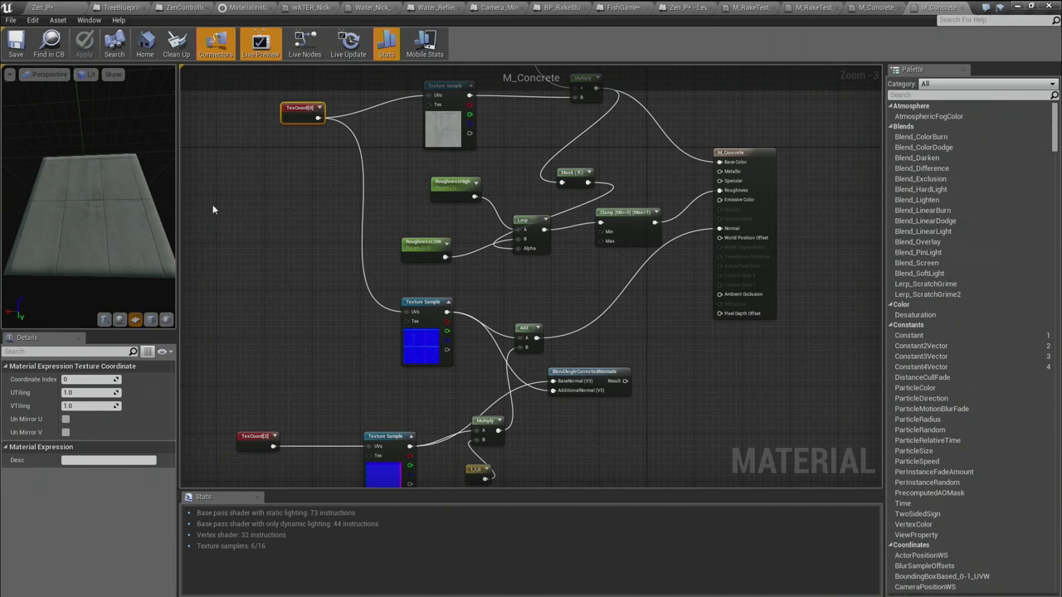
# Open the concrete building's static mesh from the Zen_P level and turn on its UV display
pyautogui.click(50, 7)
pyautogui.click(355, 274)
pyautogui.doubleClick(928, 435)
pyautogui.click(524, 44)
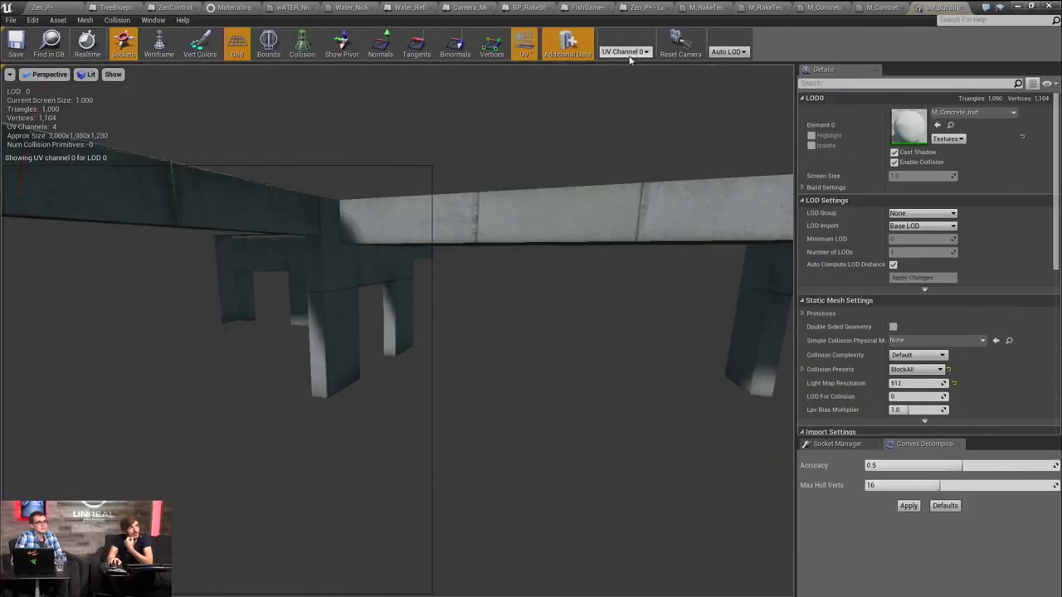
pyautogui.moveTo(376, 191); pyautogui.dragTo(177, 159)
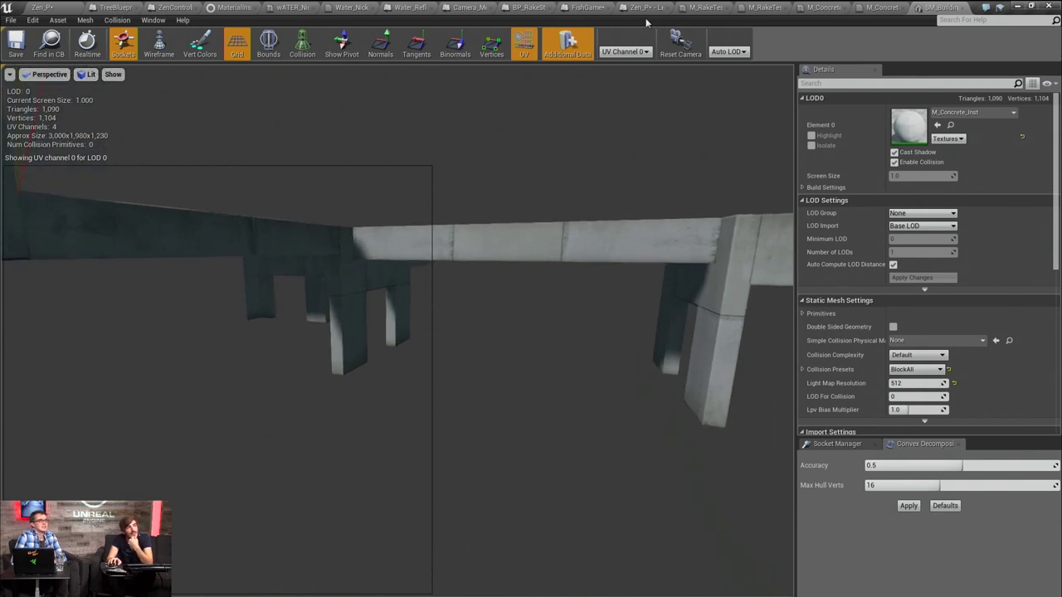
# View UV channels 1, 2 and 3 of the building mesh in turn, ending back on UV channel 2
pyautogui.click(639, 51)
pyautogui.click(637, 72)
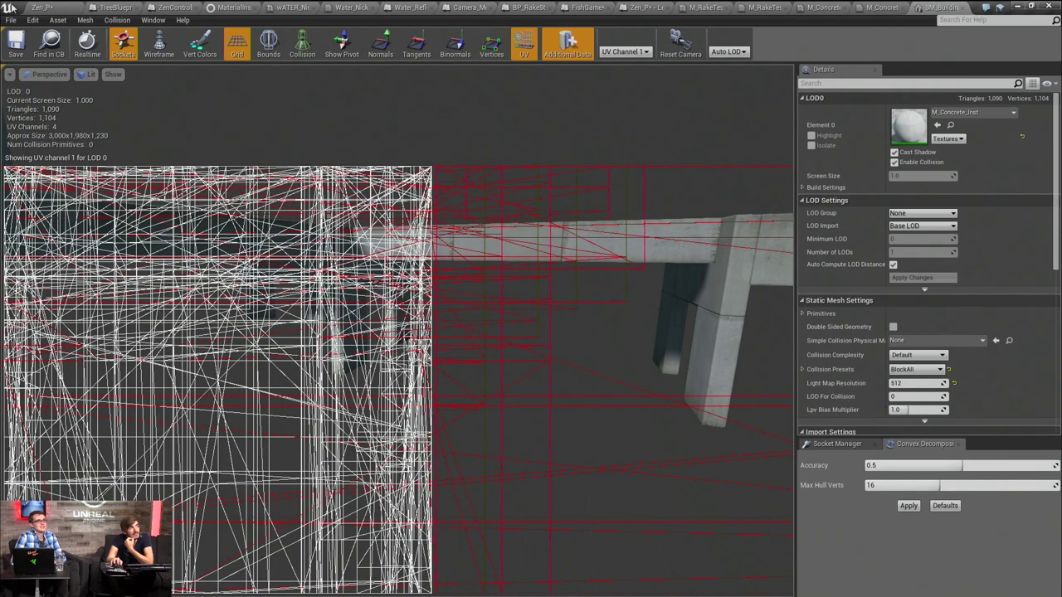
pyautogui.click(624, 53)
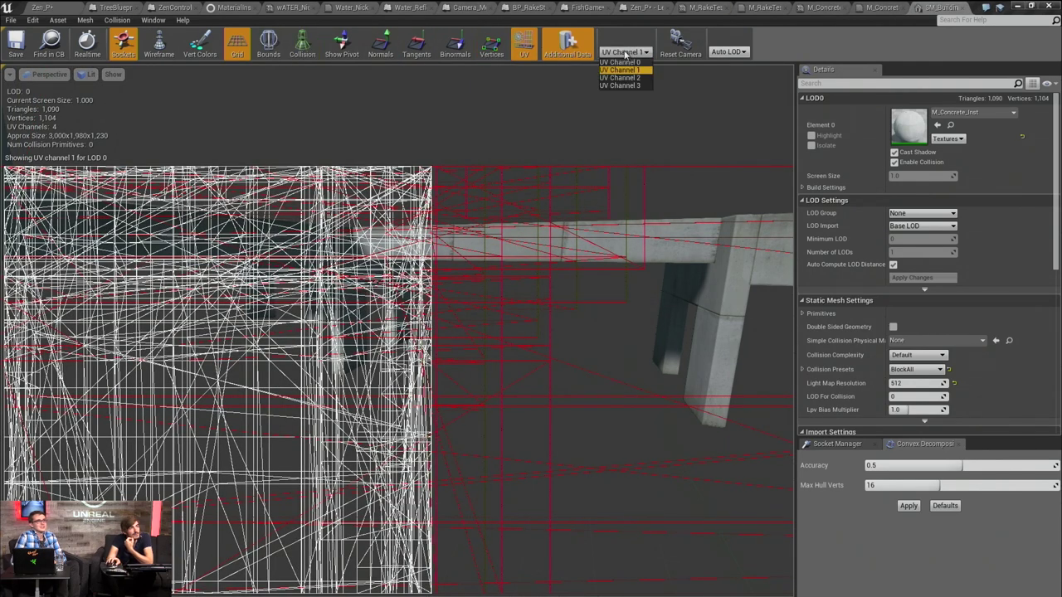
pyautogui.click(621, 78)
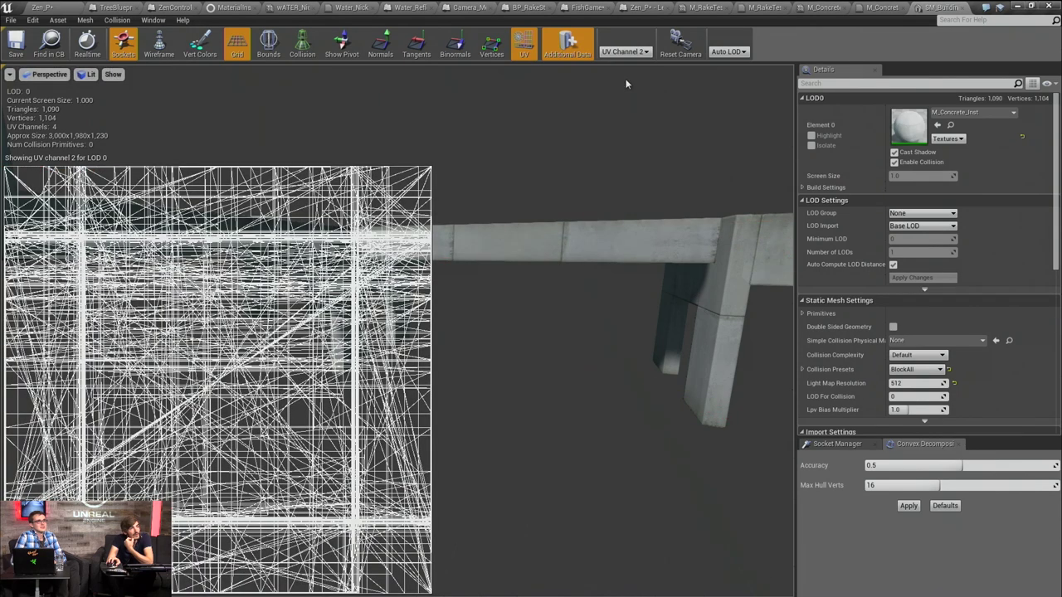
pyautogui.click(638, 55)
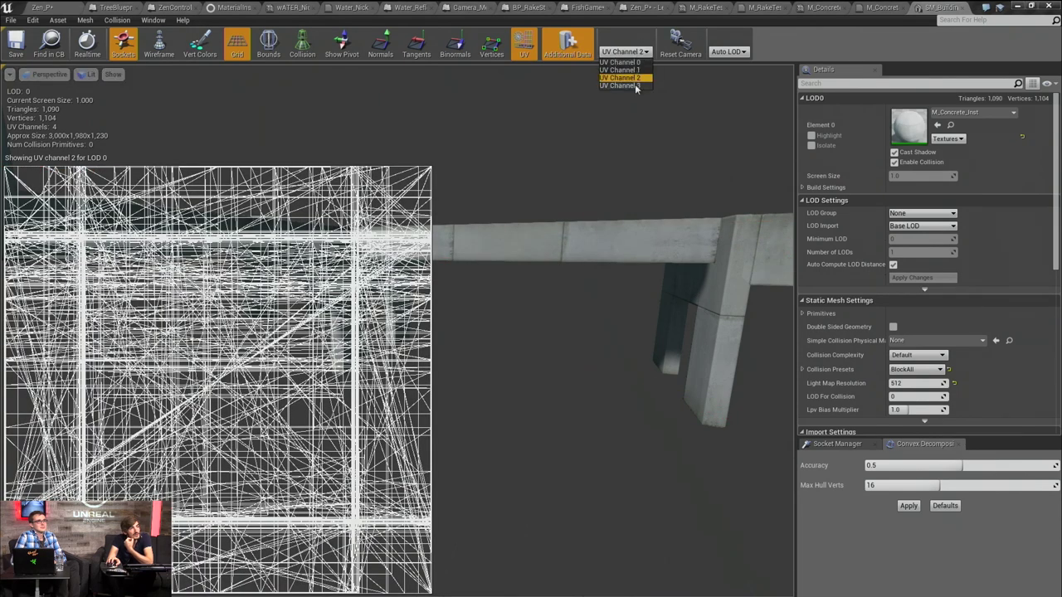
pyautogui.click(622, 85)
pyautogui.click(625, 52)
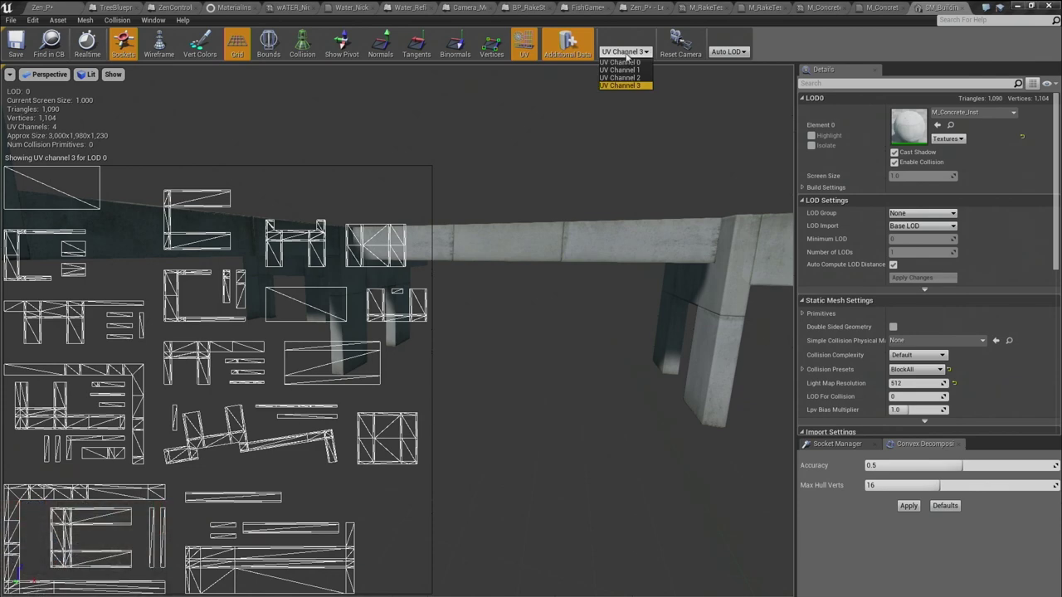
pyautogui.click(622, 78)
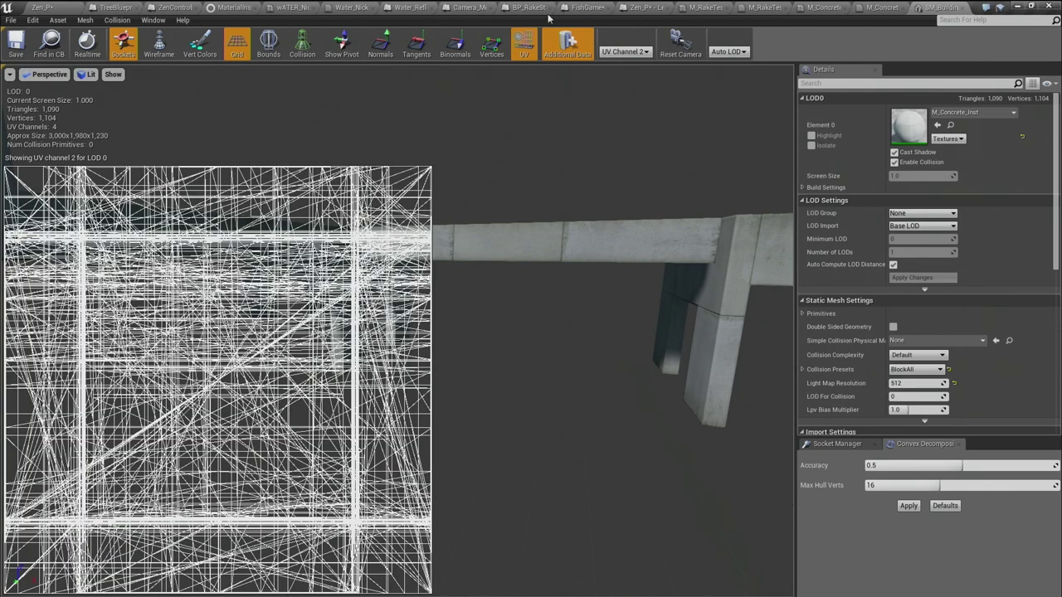
# Examine how M_Concrete's TexCoord[0] and TexCoord[2] nodes feed the two normal Texture Samples, checking each node's coordinate index
pyautogui.click(867, 8)
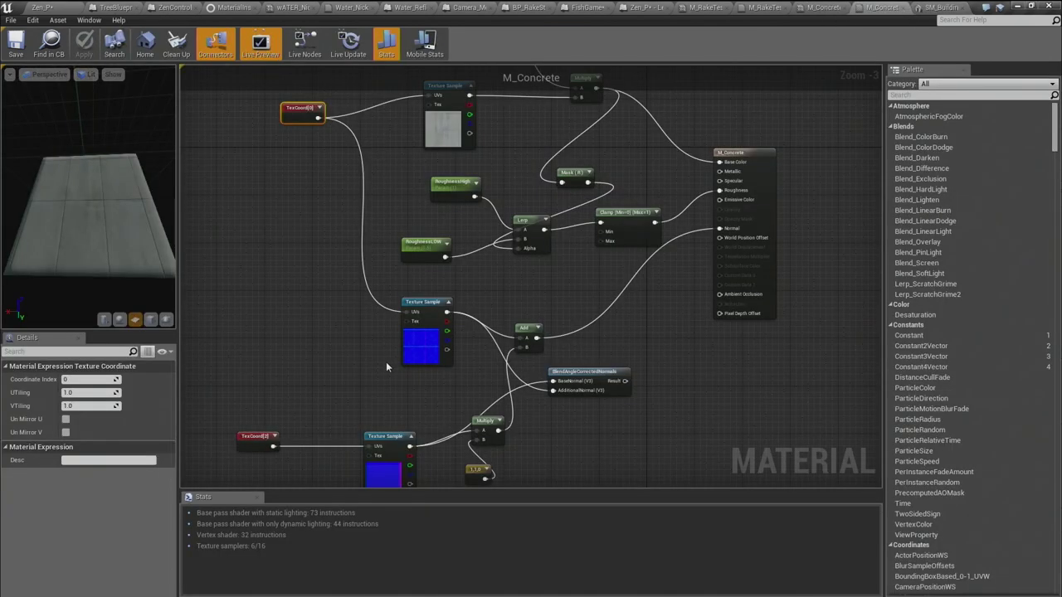
pyautogui.scroll(2, 390, 367)
pyautogui.click(371, 338)
pyautogui.moveTo(326, 350); pyautogui.dragTo(307, 307, button='right')
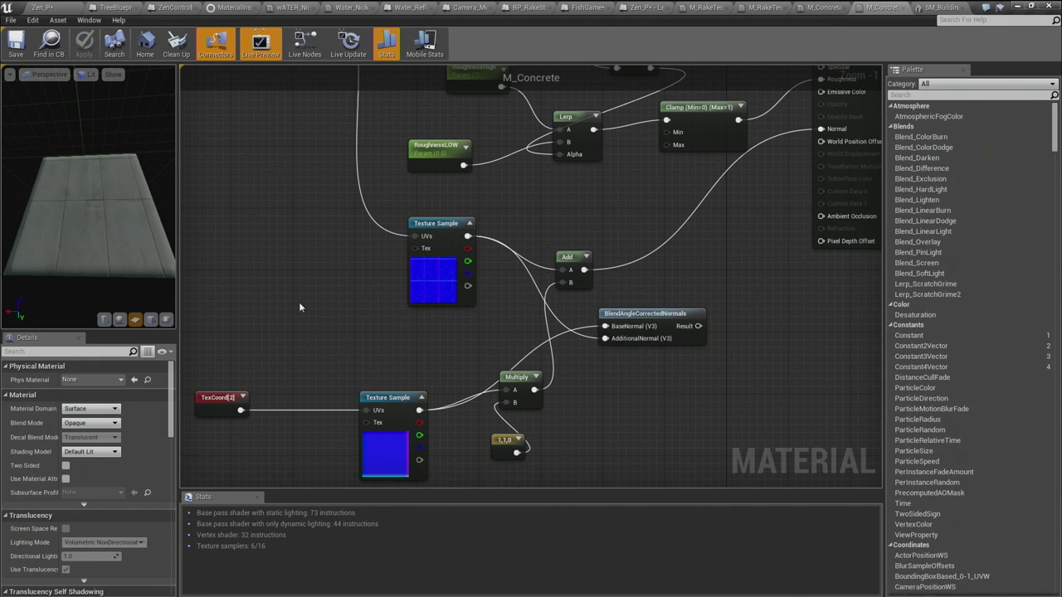
pyautogui.rightClick(300, 307)
pyautogui.scroll(-2, 324, 295)
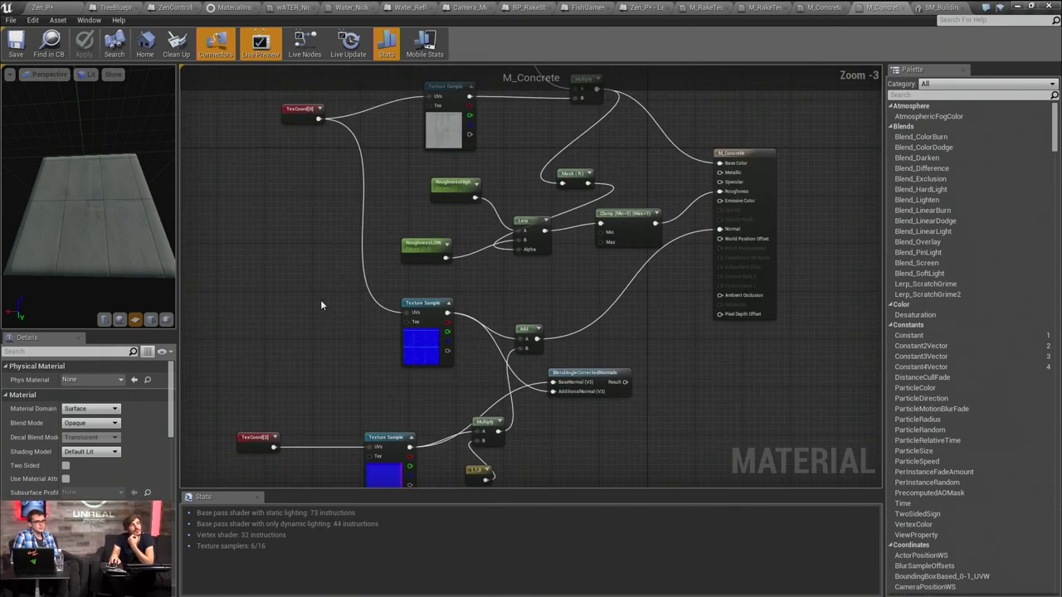
pyautogui.click(294, 103)
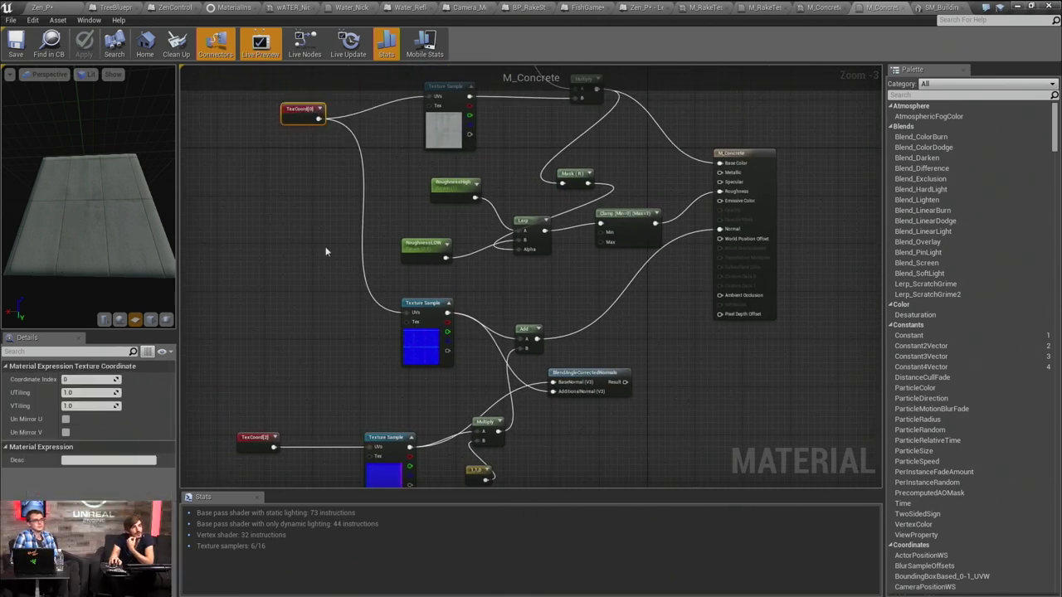
pyautogui.moveTo(327, 244); pyautogui.dragTo(313, 243, button='right')
pyautogui.moveTo(371, 267); pyautogui.dragTo(375, 249, button='right')
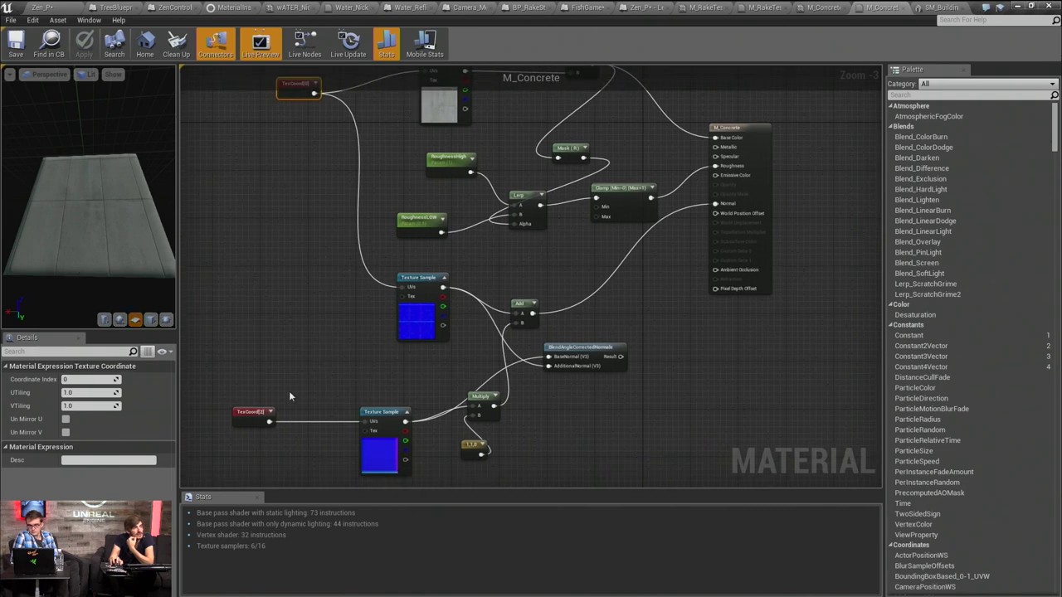
pyautogui.moveTo(317, 332); pyautogui.dragTo(315, 347, button='right')
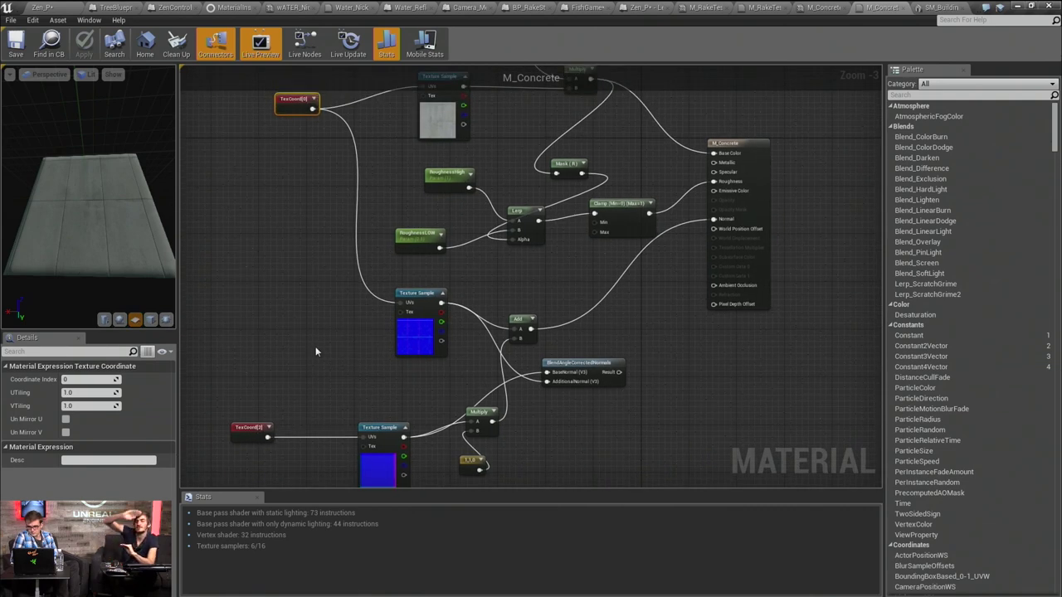
pyautogui.click(250, 428)
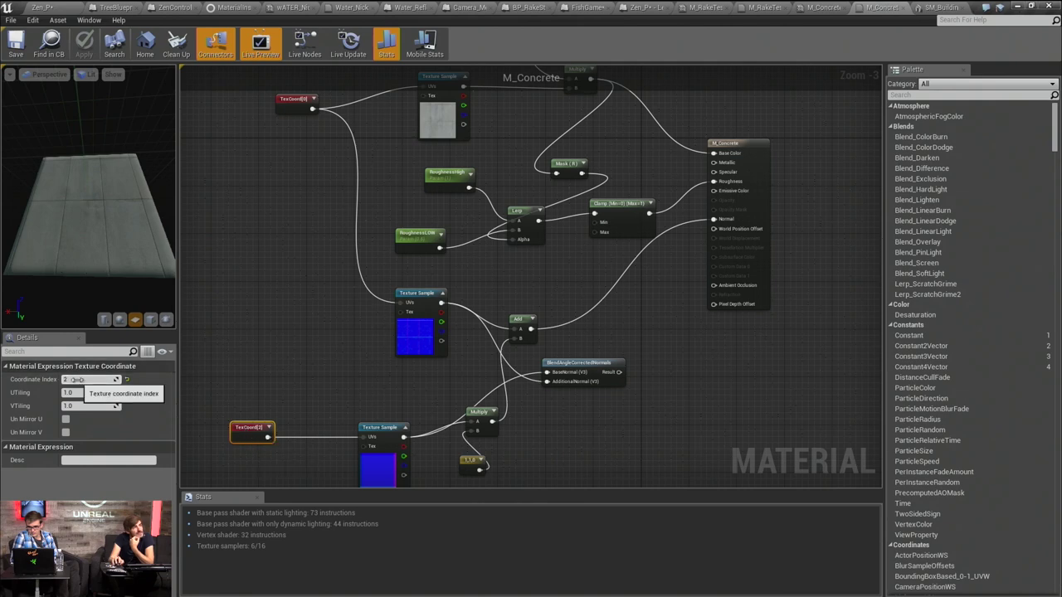
# Return to the building's static mesh and examine the rounded corner edges of a concrete pillar up close
pyautogui.click(938, 7)
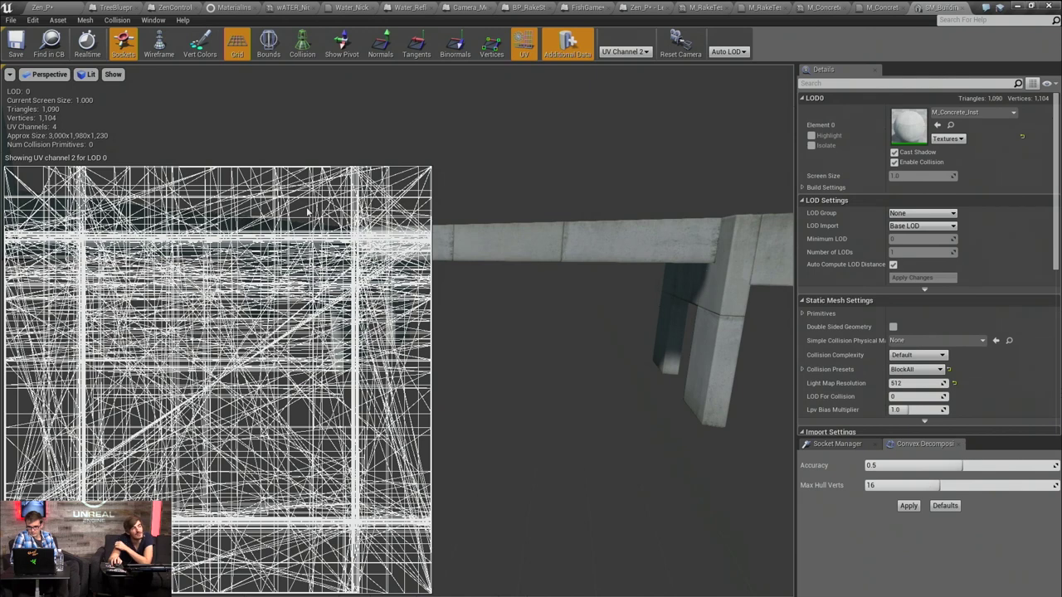
pyautogui.keyDown('alt'); pyautogui.moveTo(573, 253); pyautogui.dragTo(722, 257); pyautogui.keyUp('alt')
pyautogui.moveTo(634, 262); pyautogui.dragTo(580, 308)
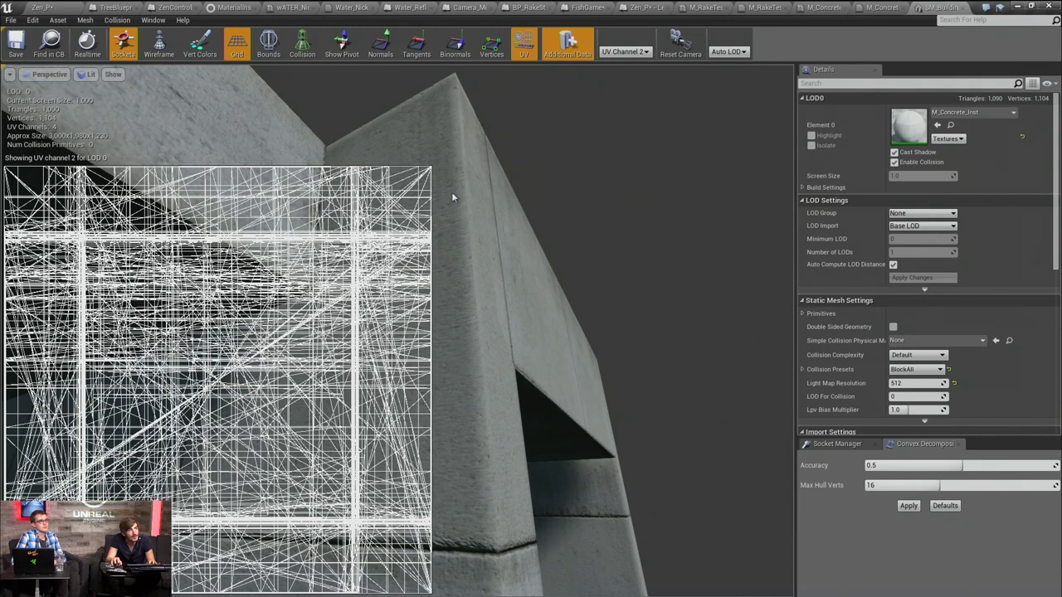
pyautogui.moveTo(467, 194)
pyautogui.mouseDown()
pyautogui.moveTo(440, 211)
pyautogui.moveTo(506, 213)
pyautogui.moveTo(466, 213)
pyautogui.mouseUp()
pyautogui.moveTo(559, 251); pyautogui.dragTo(672, 567)
pyautogui.click(559, 251)
pyautogui.moveTo(602, 292); pyautogui.dragTo(697, 166)
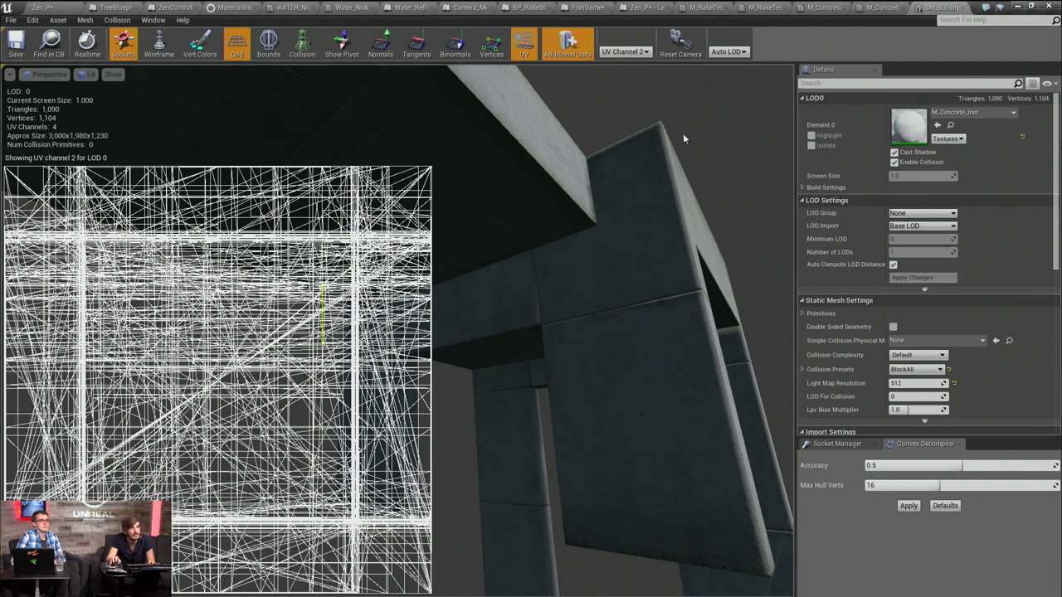
# Select an edge beside the seam between pillar and beam to locate it in the UV channel 2 layout
pyautogui.keyDown('alt'); pyautogui.moveTo(665, 272); pyautogui.dragTo(614, 260); pyautogui.keyUp('alt')
pyautogui.keyDown('alt'); pyautogui.moveTo(614, 261); pyautogui.dragTo(538, 237); pyautogui.keyUp('alt')
pyautogui.click(543, 146)
pyautogui.moveTo(573, 380)
pyautogui.mouseDown()
pyautogui.moveTo(614, 381)
pyautogui.moveTo(580, 381)
pyautogui.moveTo(593, 381)
pyautogui.mouseUp()
pyautogui.click(560, 287)
pyautogui.moveTo(560, 287); pyautogui.dragTo(593, 176, button='right')
pyautogui.press('w')
pyautogui.moveTo(535, 318)
pyautogui.mouseDown()
pyautogui.moveTo(567, 319)
pyautogui.moveTo(534, 319)
pyautogui.mouseUp()
pyautogui.click(534, 319)
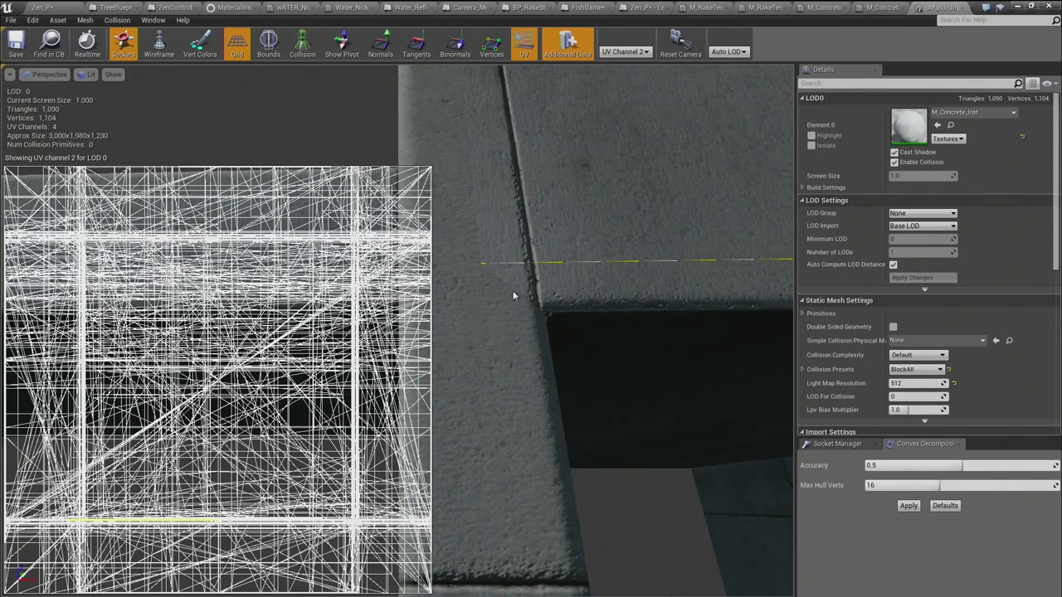
# Examine the building's pillar and beam corners from several angles, including the plate seams close up
pyautogui.moveTo(478, 130); pyautogui.dragTo(504, 378)
pyautogui.moveTo(475, 184); pyautogui.dragTo(440, 217, button='right')
pyautogui.moveTo(475, 184)
pyautogui.mouseDown()
pyautogui.moveTo(515, 184)
pyautogui.moveTo(470, 184)
pyautogui.mouseUp()
pyautogui.moveTo(564, 199); pyautogui.dragTo(619, 225)
pyautogui.moveTo(606, 144); pyautogui.dragTo(580, 145)
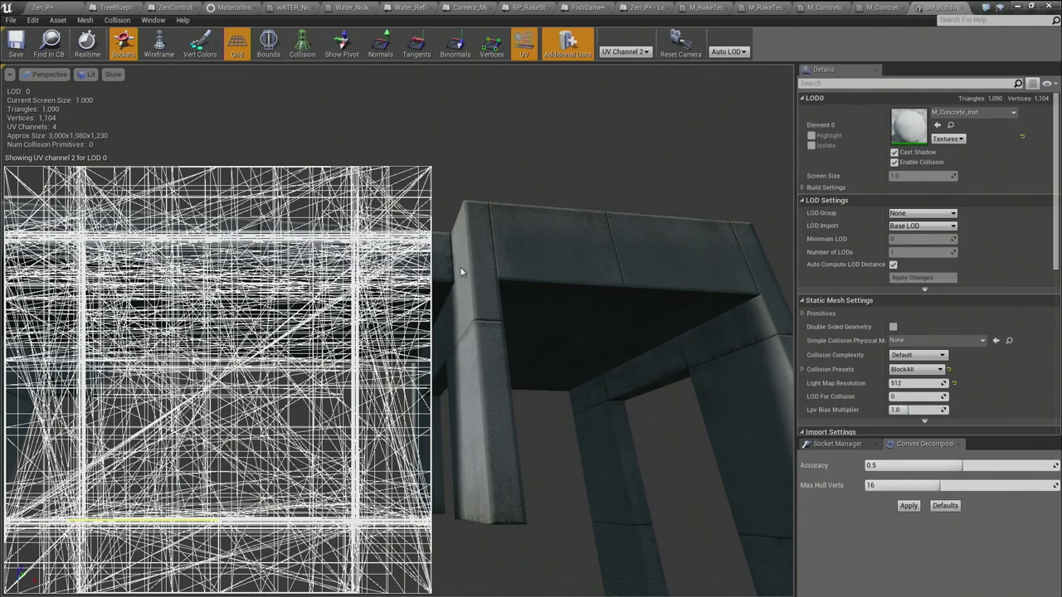
pyautogui.moveTo(725, 303)
pyautogui.mouseDown()
pyautogui.moveTo(739, 302)
pyautogui.moveTo(697, 303)
pyautogui.moveTo(731, 304)
pyautogui.mouseUp()
pyautogui.moveTo(488, 321); pyautogui.dragTo(519, 321)
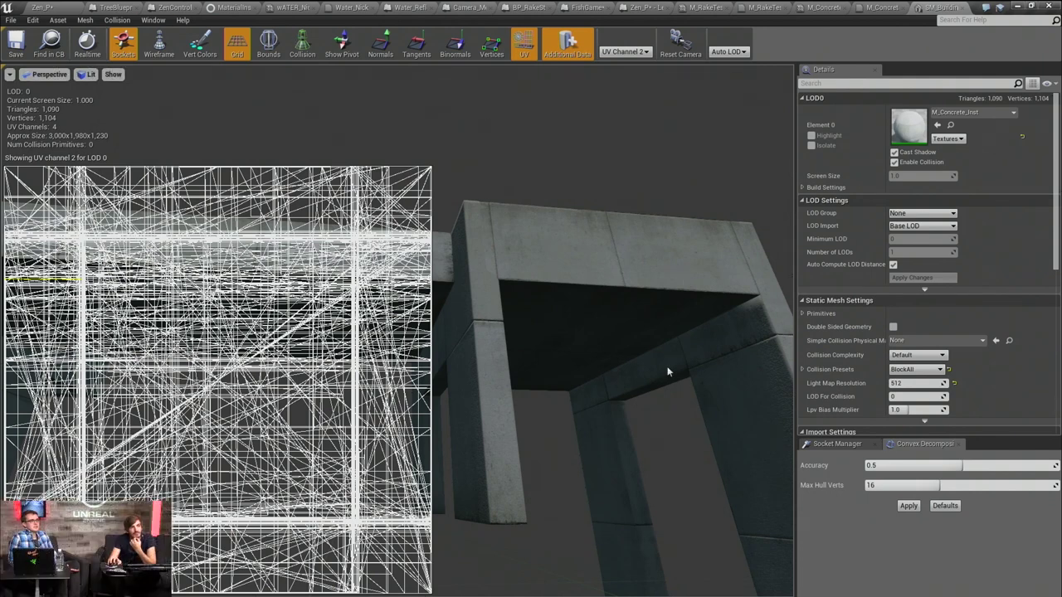
pyautogui.moveTo(633, 403); pyautogui.dragTo(656, 395)
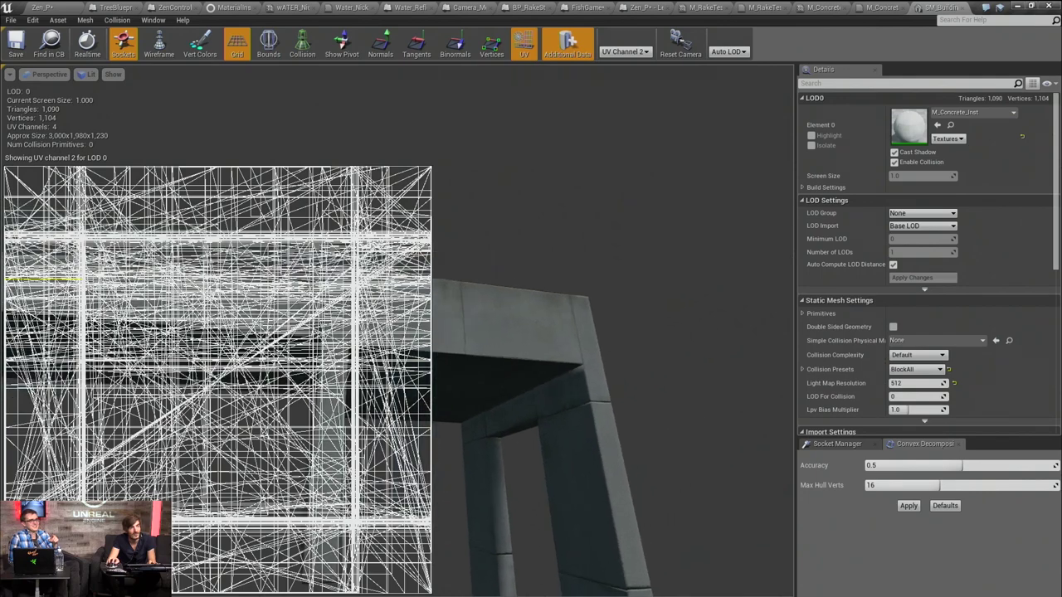
pyautogui.moveTo(655, 395); pyautogui.dragTo(672, 356, button='right')
pyautogui.moveTo(588, 380); pyautogui.dragTo(620, 421)
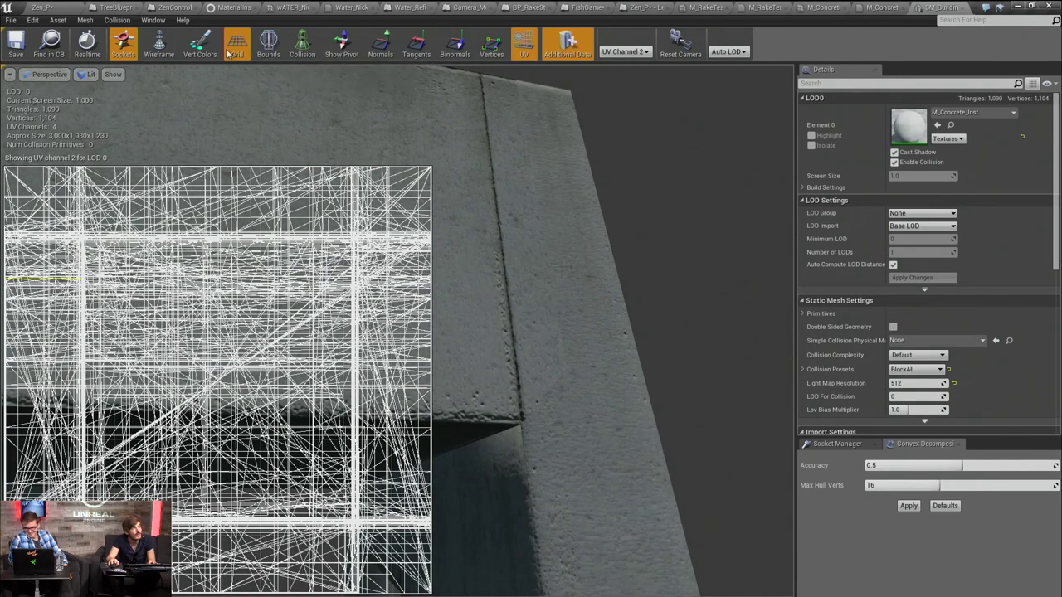
# Show the building mesh in wireframe and examine the edge topology around its beams and pillars
pyautogui.click(158, 48)
pyautogui.moveTo(588, 365)
pyautogui.mouseDown()
pyautogui.moveTo(565, 349)
pyautogui.moveTo(605, 365)
pyautogui.mouseUp()
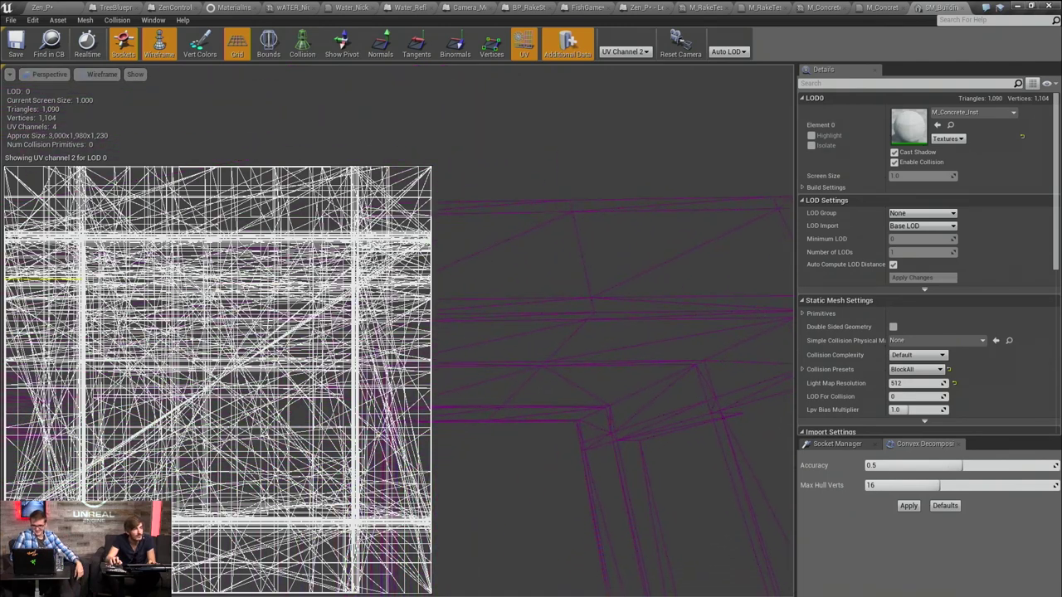
pyautogui.moveTo(605, 365); pyautogui.dragTo(613, 367)
pyautogui.moveTo(561, 322); pyautogui.dragTo(529, 334)
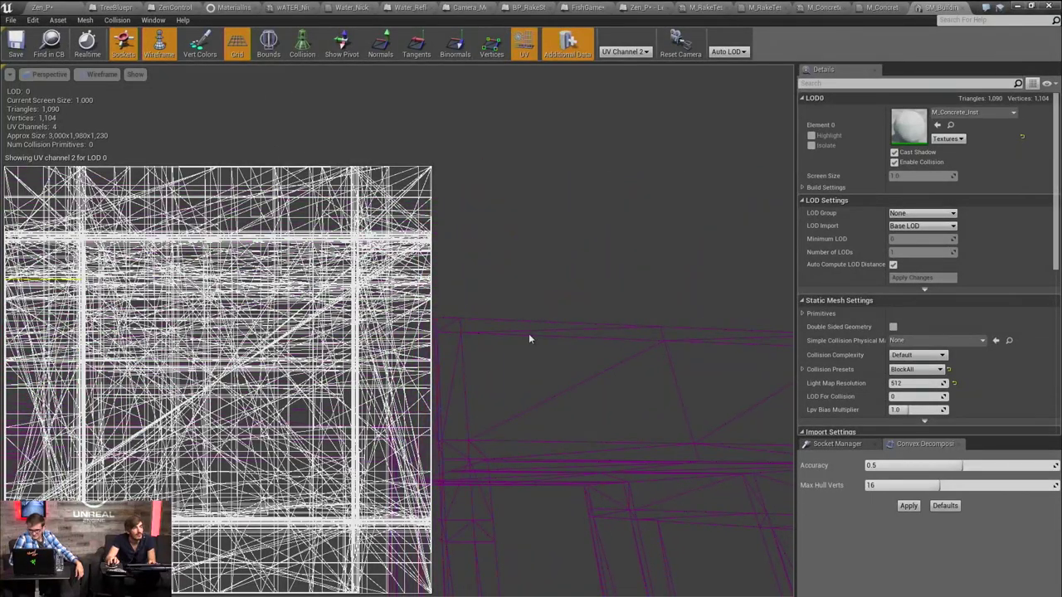
pyautogui.moveTo(463, 321); pyautogui.dragTo(452, 326)
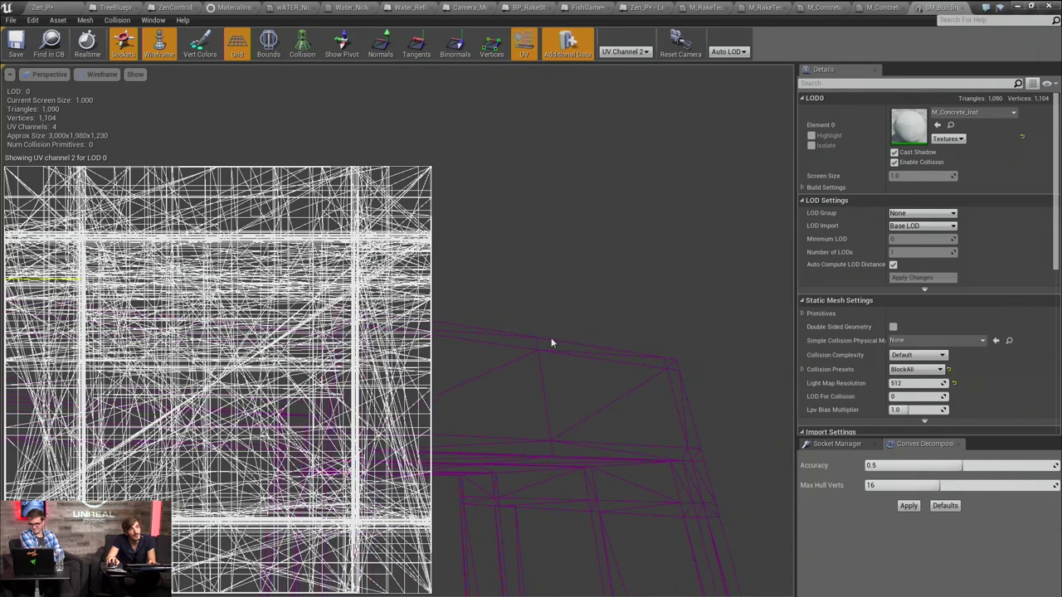
pyautogui.scroll(-2, 707, 501)
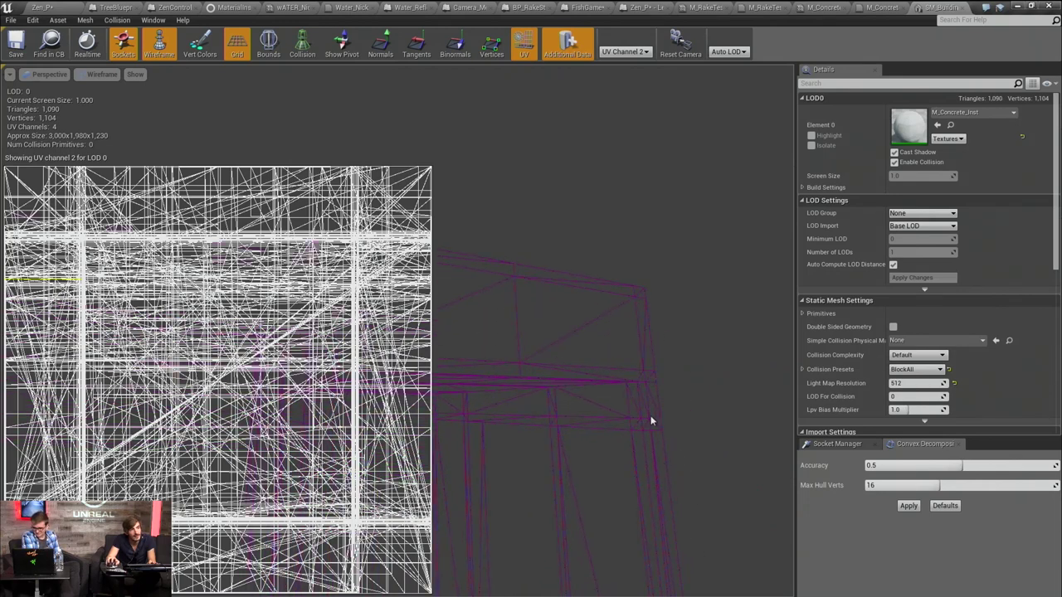
pyautogui.moveTo(572, 253); pyautogui.dragTo(572, 253)
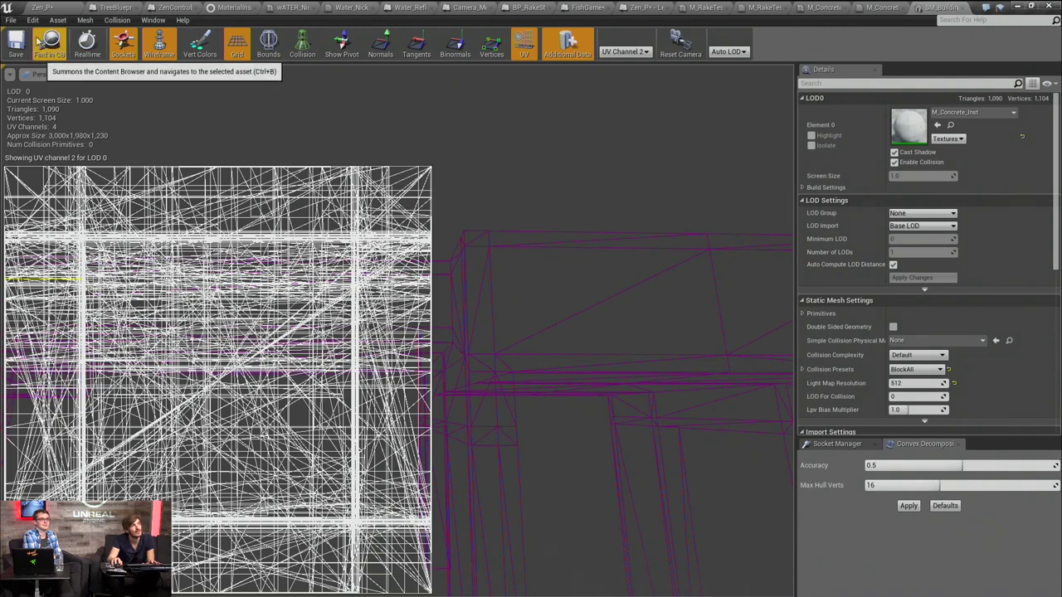
# Revisit M_Concrete_Inst_Inst and the M_Concrete graph, and close the building mesh and concrete material editors
pyautogui.click(880, 8)
pyautogui.click(836, 7)
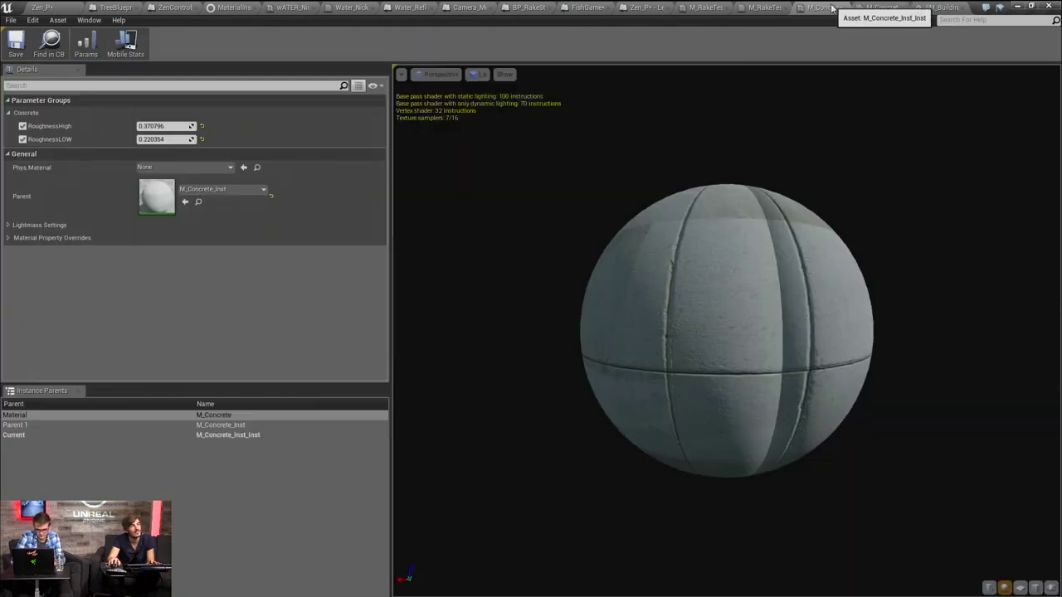
pyautogui.click(879, 7)
pyautogui.moveTo(378, 276); pyautogui.dragTo(370, 265, button='right')
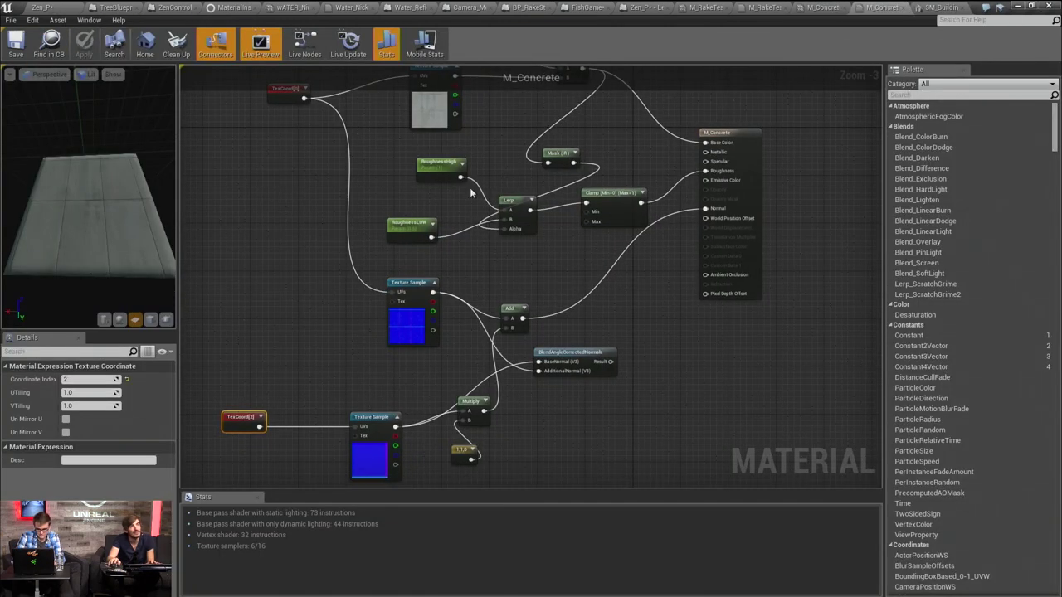
pyautogui.click(925, 7)
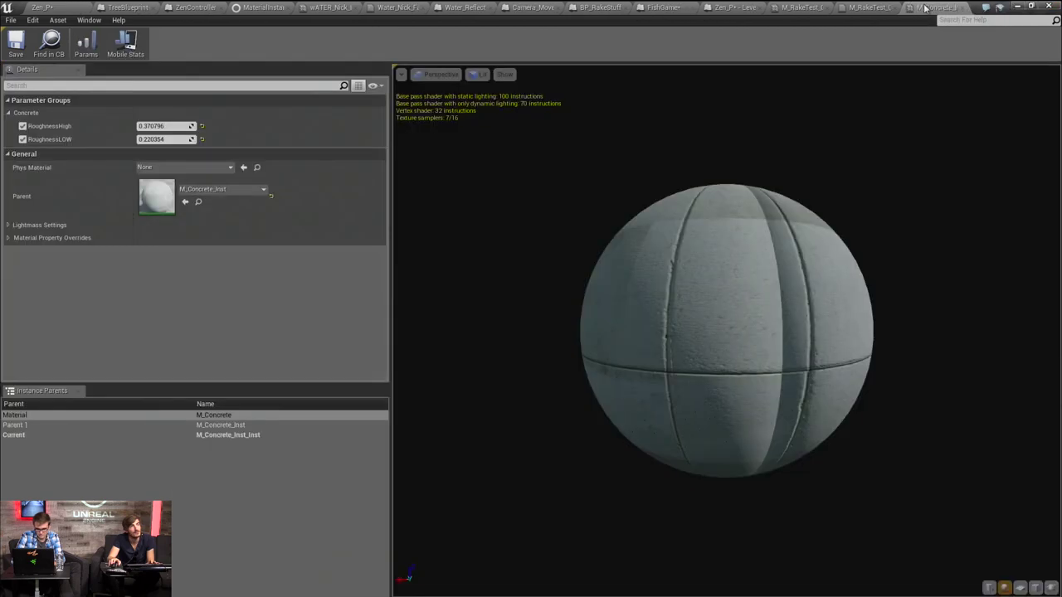
pyautogui.middleClick(924, 7)
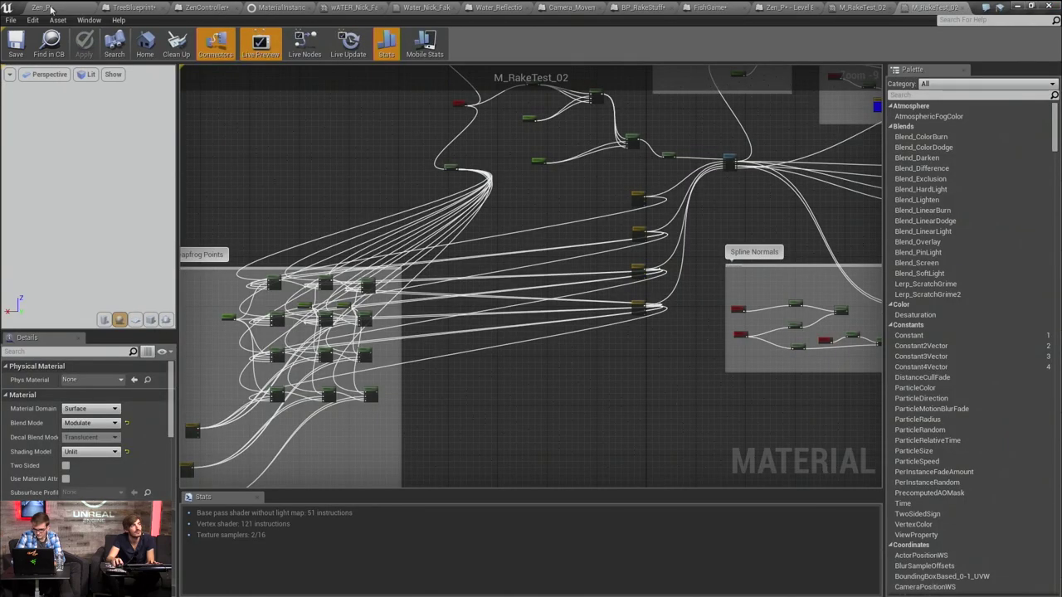
# Select the SM_Pond floor under the water in the Zen_P level and open its M_Pond_Inst material instance for viewing
pyautogui.click(45, 7)
pyautogui.click(338, 151)
pyautogui.moveTo(337, 149); pyautogui.dragTo(390, 163, button='right')
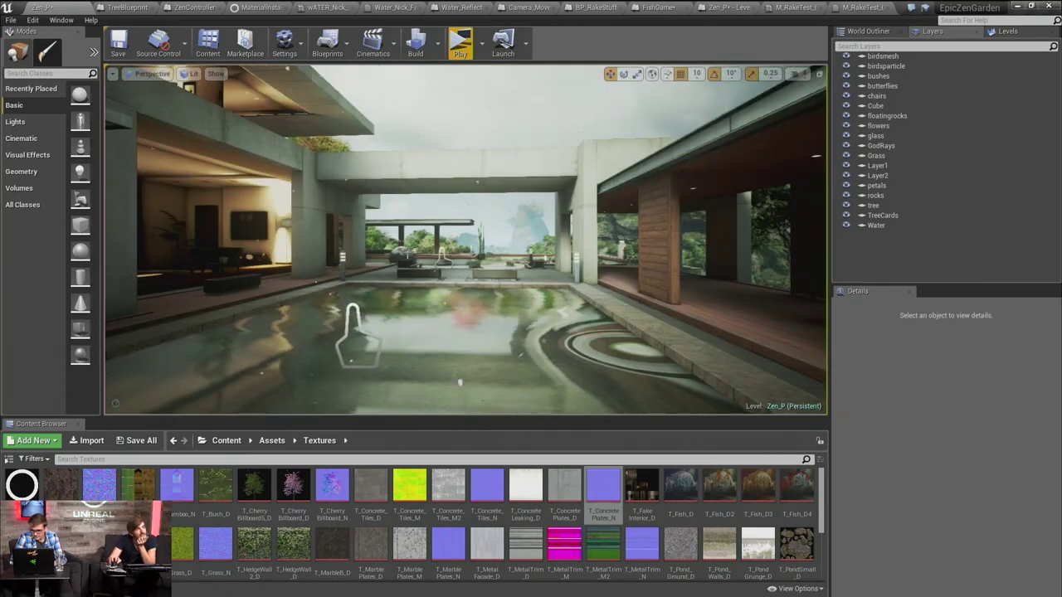
pyautogui.moveTo(489, 218)
pyautogui.mouseDown(button='right')
pyautogui.moveTo(478, 226)
pyautogui.moveTo(488, 266)
pyautogui.moveTo(501, 220)
pyautogui.mouseUp(button='right')
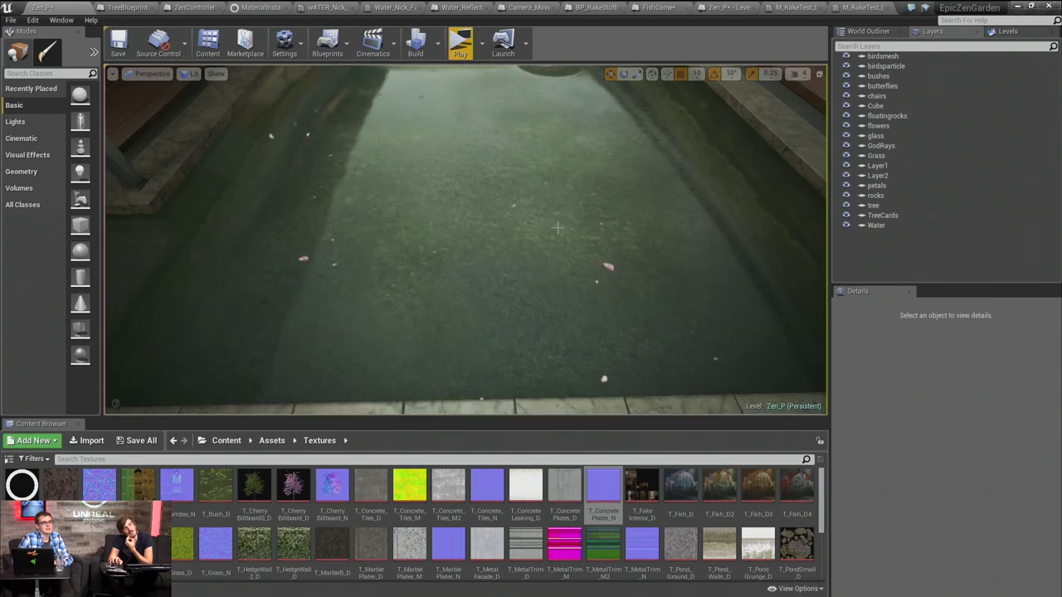
pyautogui.moveTo(525, 221)
pyautogui.mouseDown(button='right')
pyautogui.moveTo(477, 219)
pyautogui.moveTo(530, 222)
pyautogui.moveTo(517, 227)
pyautogui.mouseUp(button='right')
pyautogui.click(522, 227)
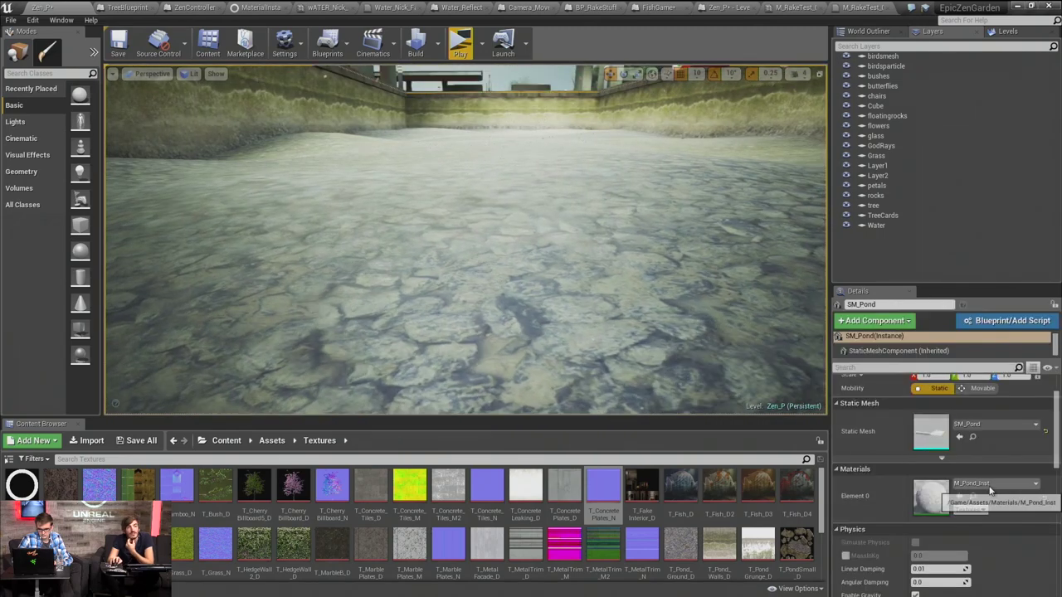
pyautogui.doubleClick(940, 496)
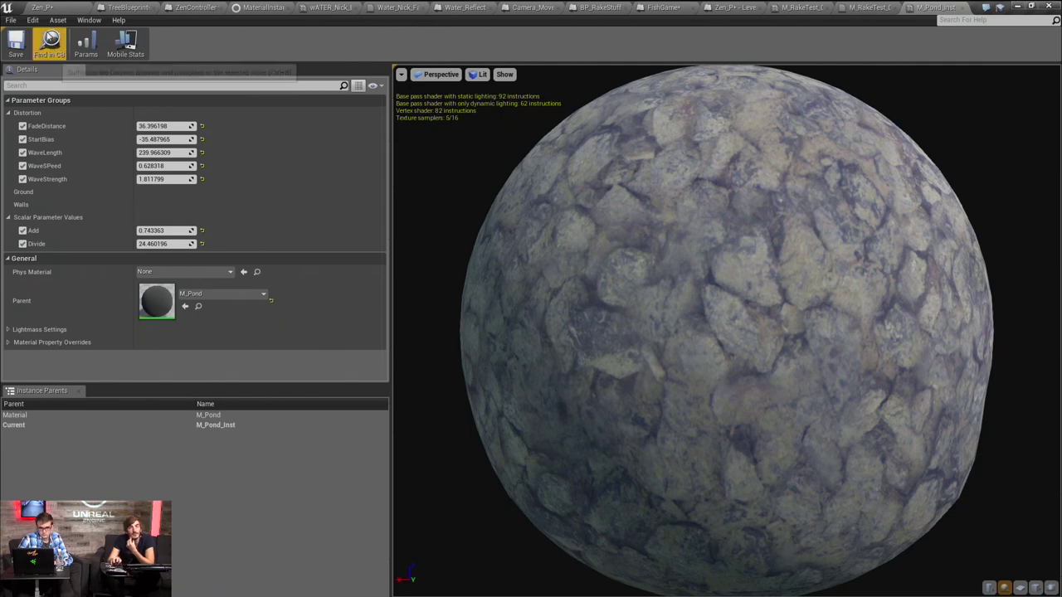
pyautogui.moveTo(631, 346); pyautogui.dragTo(644, 346)
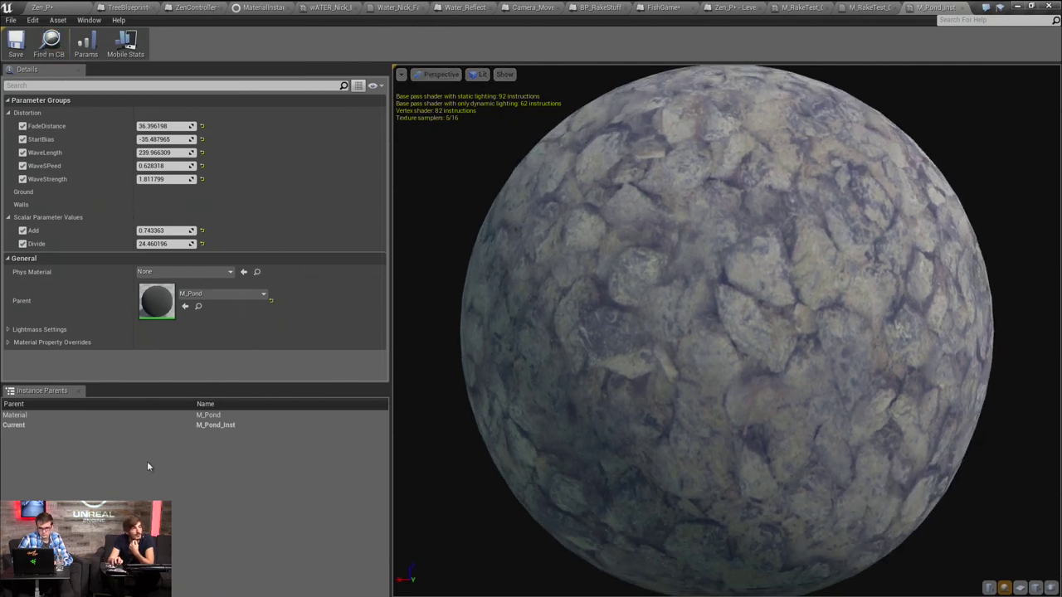
# Open the parent material M_Pond from the instance and bring its VertexDistortion section into view
pyautogui.doubleClick(224, 415)
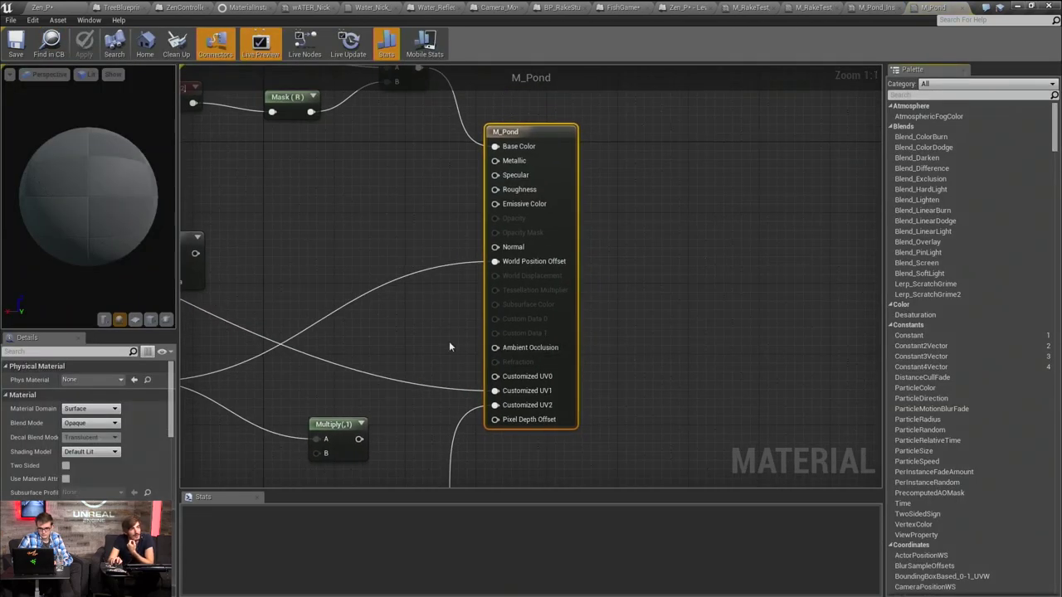
pyautogui.scroll(-3, 449, 347)
pyautogui.moveTo(454, 322); pyautogui.dragTo(602, 293, button='right')
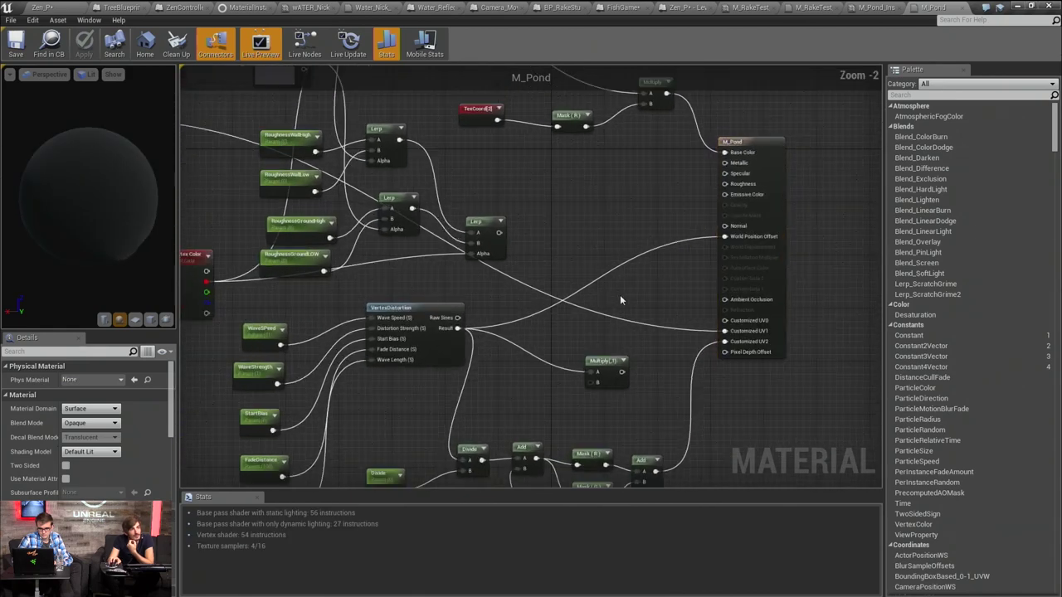
pyautogui.scroll(2, 428, 276)
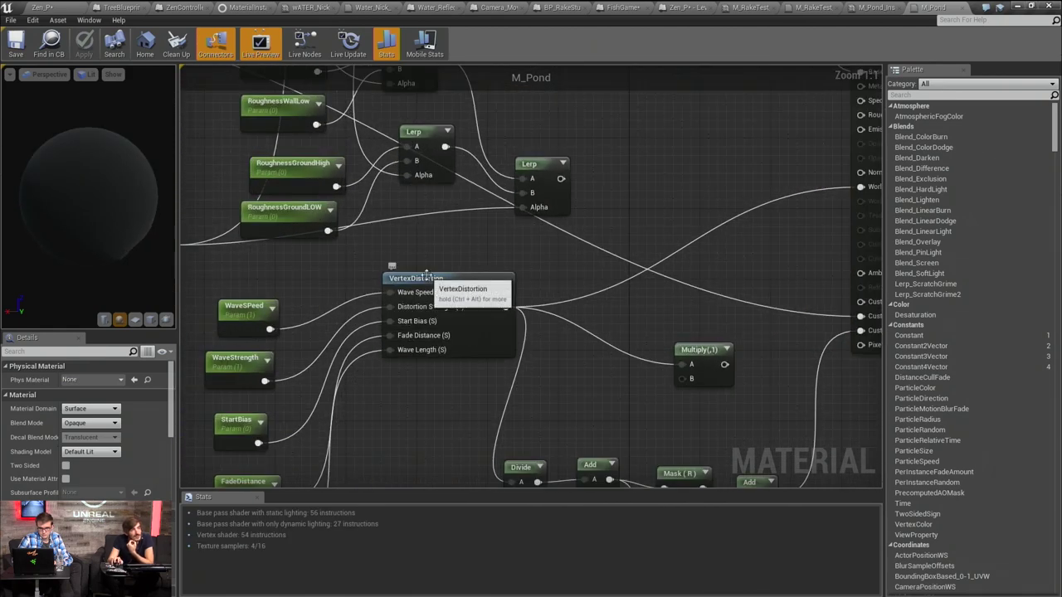
# Reposition the VertexDistortion function node beside the WaveSPeed parameter in the M_Pond graph and leave it selected
pyautogui.click(427, 276)
pyautogui.moveTo(427, 277); pyautogui.dragTo(467, 324)
pyautogui.click(462, 300)
pyautogui.moveTo(485, 320); pyautogui.dragTo(457, 320)
pyautogui.click(436, 283)
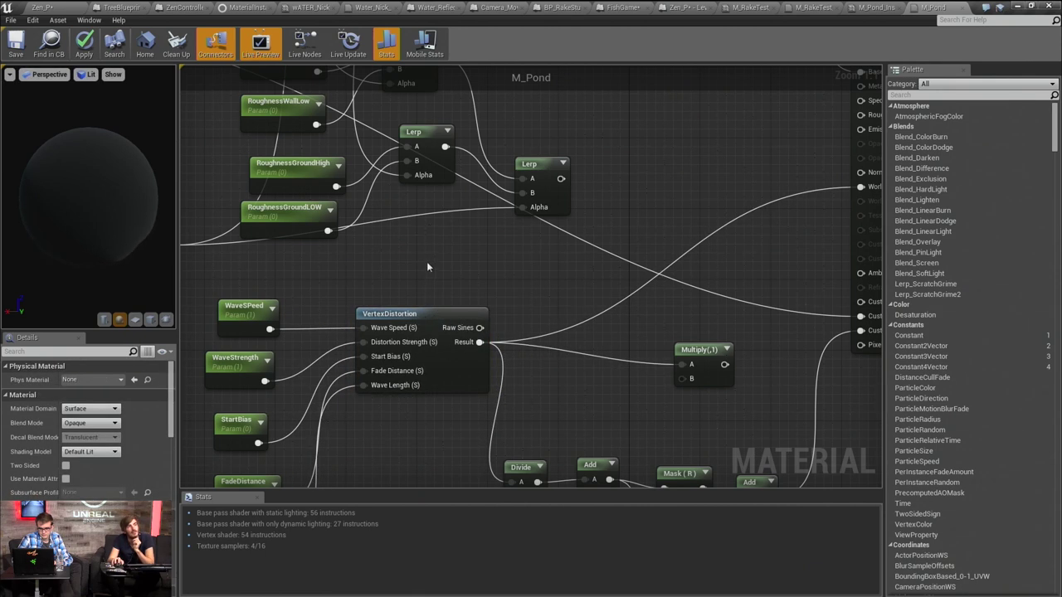
pyautogui.click(440, 319)
pyautogui.click(435, 287)
pyautogui.click(427, 325)
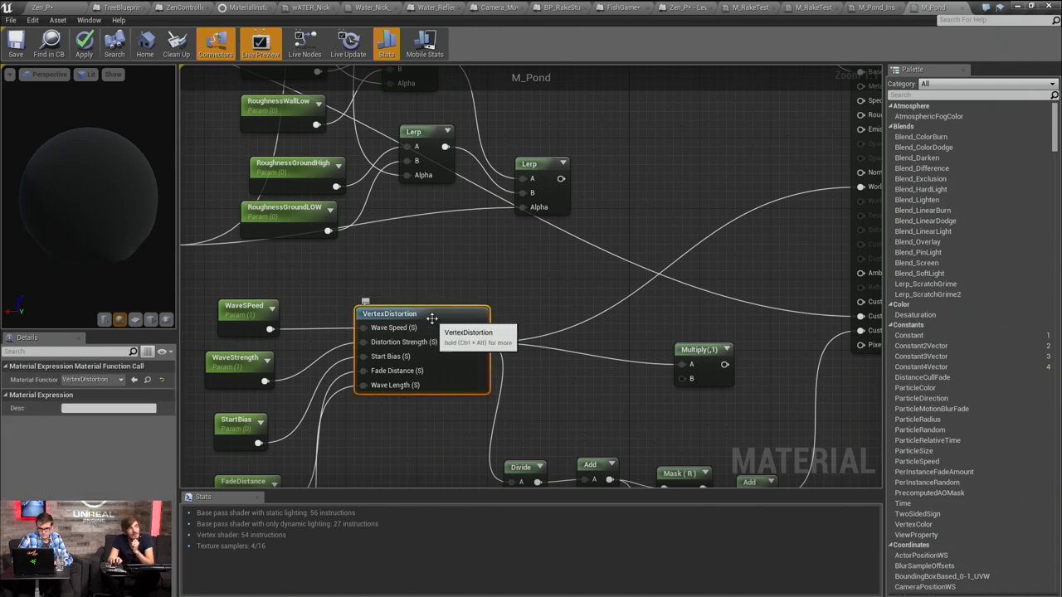
# Inspect the WaveSPeed and WaveStrength parameters that feed the VertexDistortion node
pyautogui.moveTo(418, 291); pyautogui.dragTo(445, 262, button='right')
pyautogui.scroll(-1, 444, 263)
pyautogui.scroll(1, 363, 288)
pyautogui.click(270, 302)
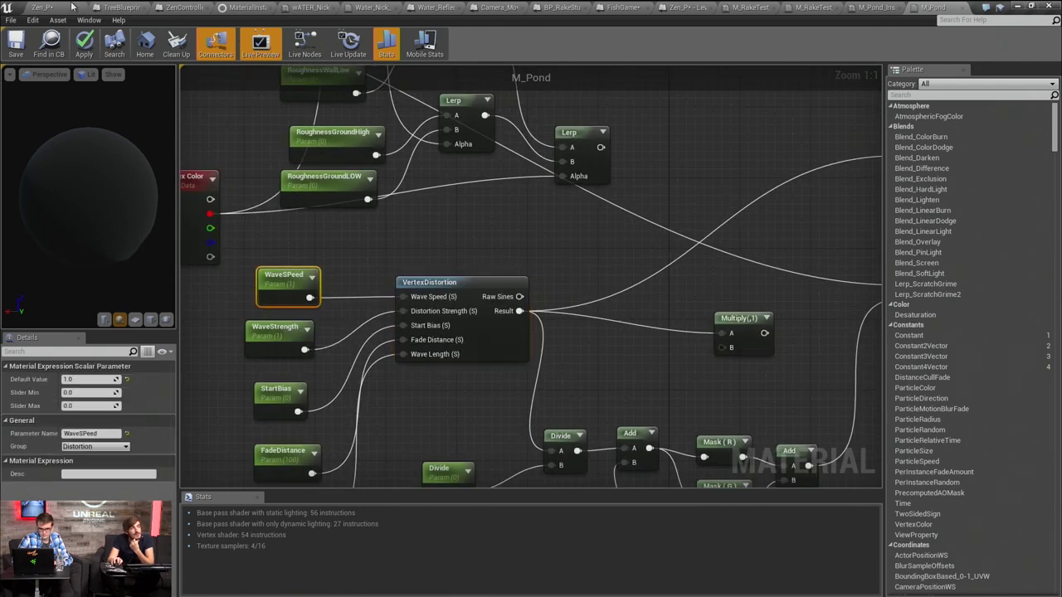
pyautogui.click(318, 352)
pyautogui.moveTo(319, 352); pyautogui.dragTo(318, 335, button='right')
pyautogui.click(311, 335)
pyautogui.scroll(-2, 314, 336)
# Trace the VertexDistortion result to World Position Offset and through the Divide, Add and Mask nodes to Customized UV2
pyautogui.moveTo(355, 365); pyautogui.dragTo(302, 332, button='right')
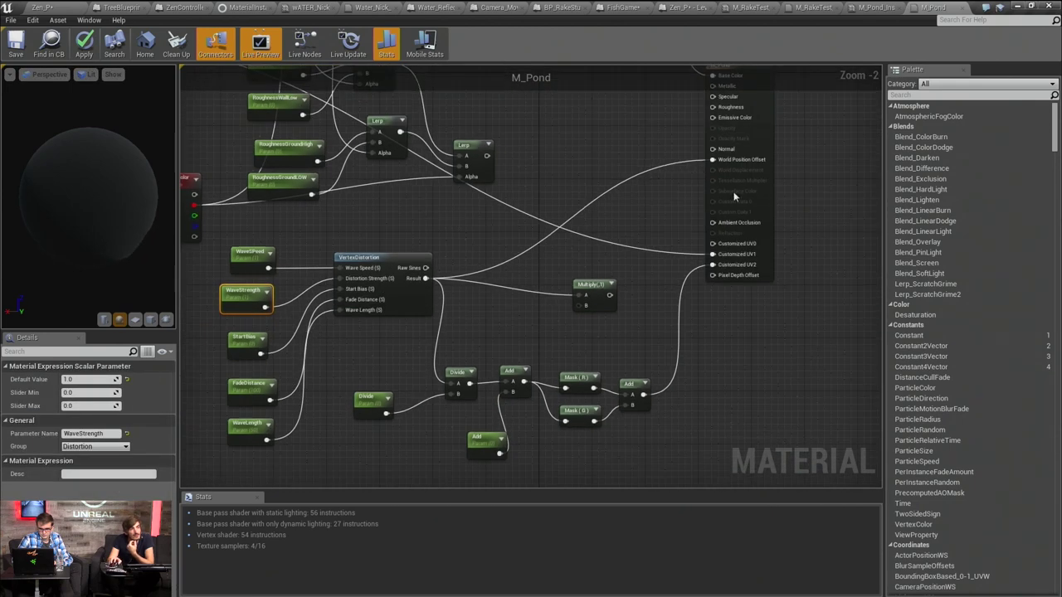
pyautogui.moveTo(730, 195); pyautogui.dragTo(729, 203, button='right')
pyautogui.click(612, 198)
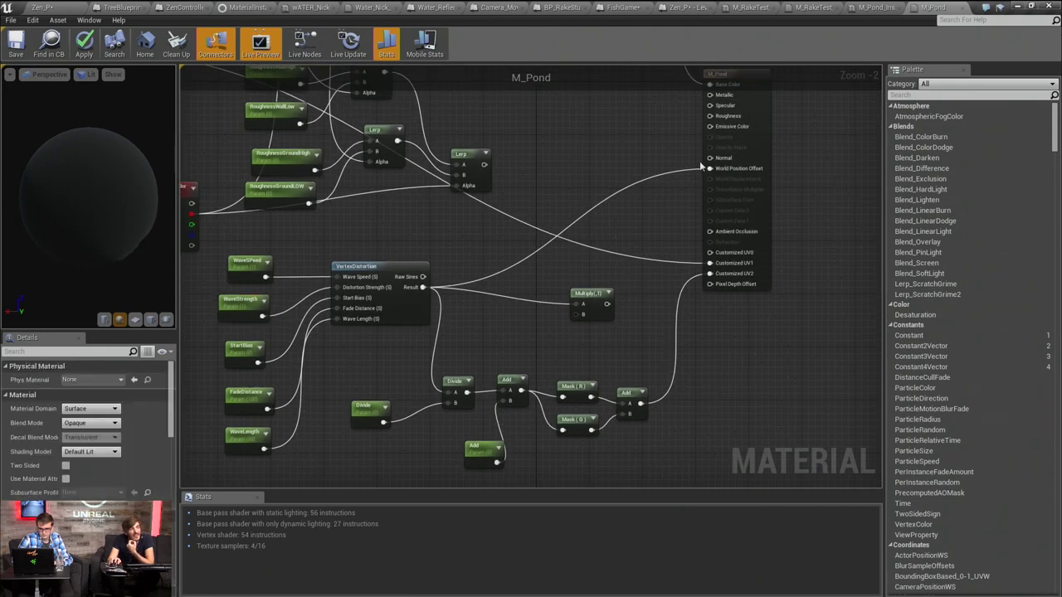
pyautogui.moveTo(635, 218); pyautogui.dragTo(633, 236, button='right')
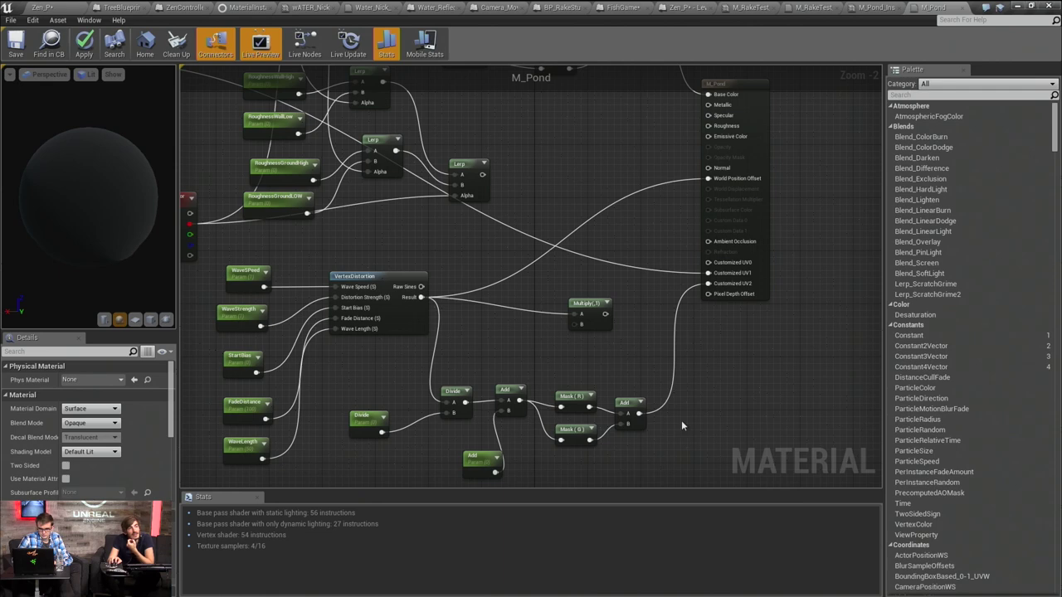
pyautogui.moveTo(612, 407); pyautogui.dragTo(356, 395)
pyautogui.moveTo(419, 312); pyautogui.dragTo(431, 376, button='right')
# Inspect the base color nodes: TexCoord[1], the pond ground and wall Texture Samples, and the Lerp that blends them
pyautogui.moveTo(573, 110); pyautogui.dragTo(677, 294, button='right')
pyautogui.moveTo(637, 221); pyautogui.dragTo(673, 343, button='right')
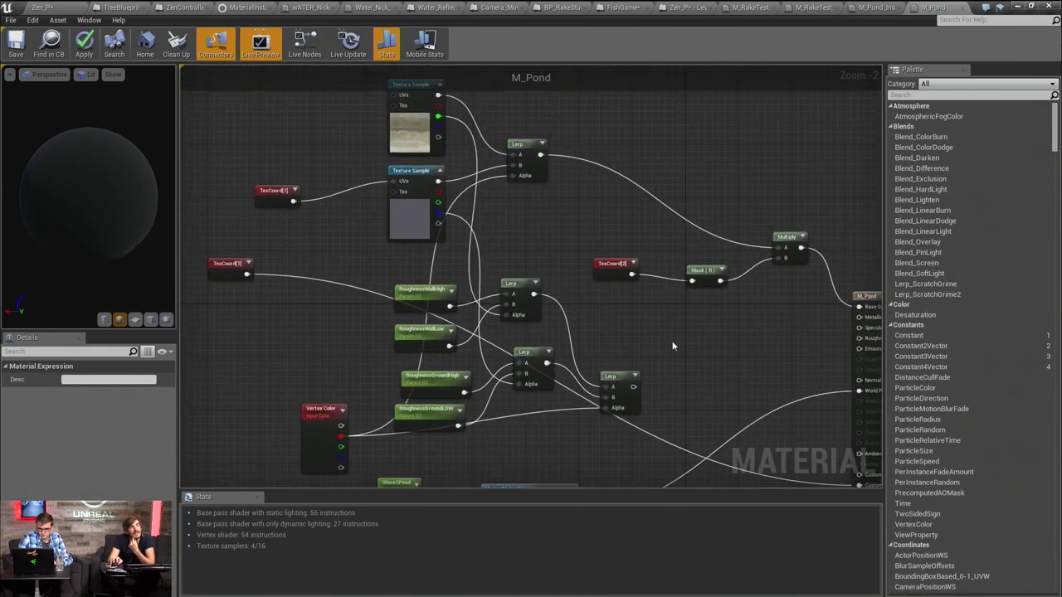
pyautogui.click(279, 195)
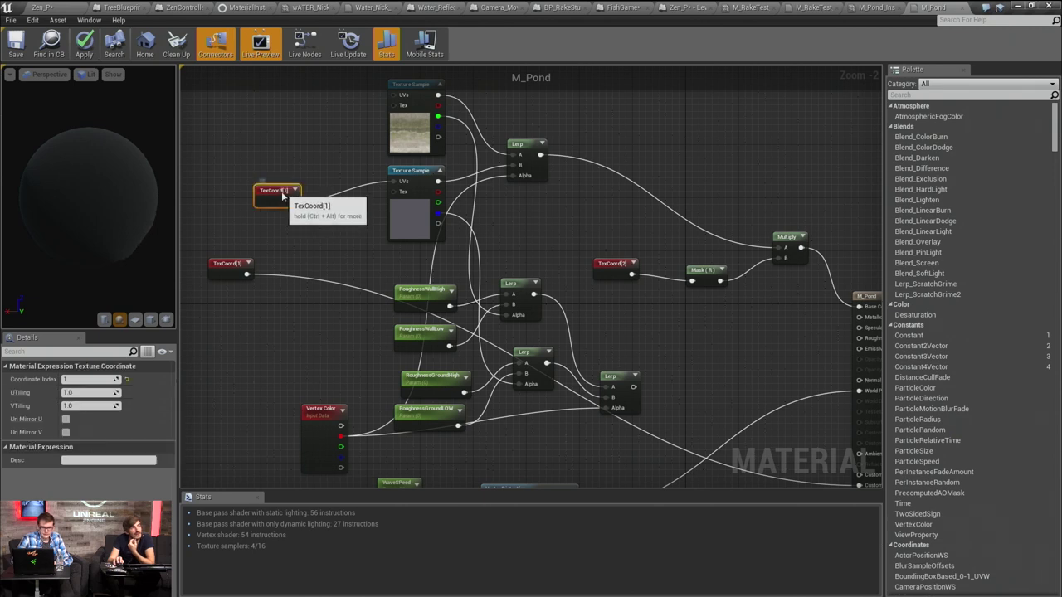
pyautogui.scroll(2, 398, 183)
pyautogui.click(387, 237)
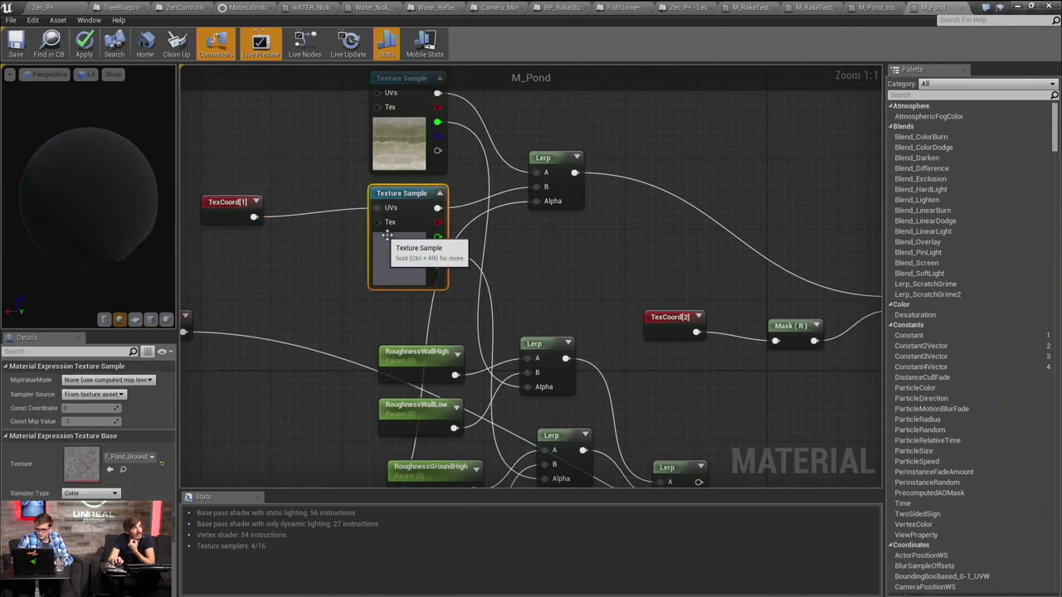
pyautogui.click(570, 162)
pyautogui.moveTo(606, 285); pyautogui.dragTo(659, 110, button='right')
pyautogui.moveTo(372, 273); pyautogui.dragTo(348, 419, button='right')
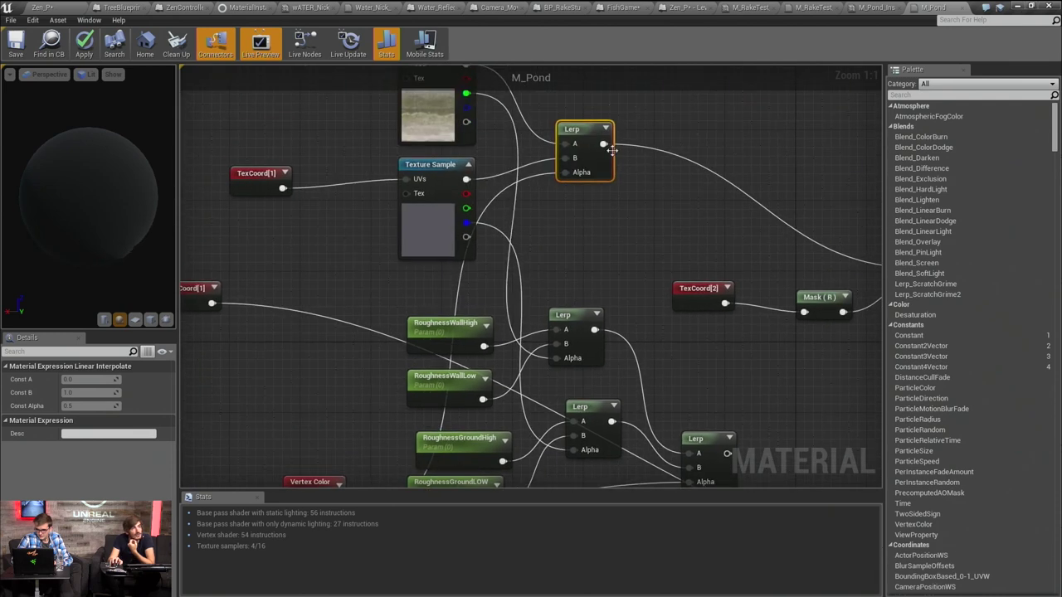
pyautogui.click(434, 122)
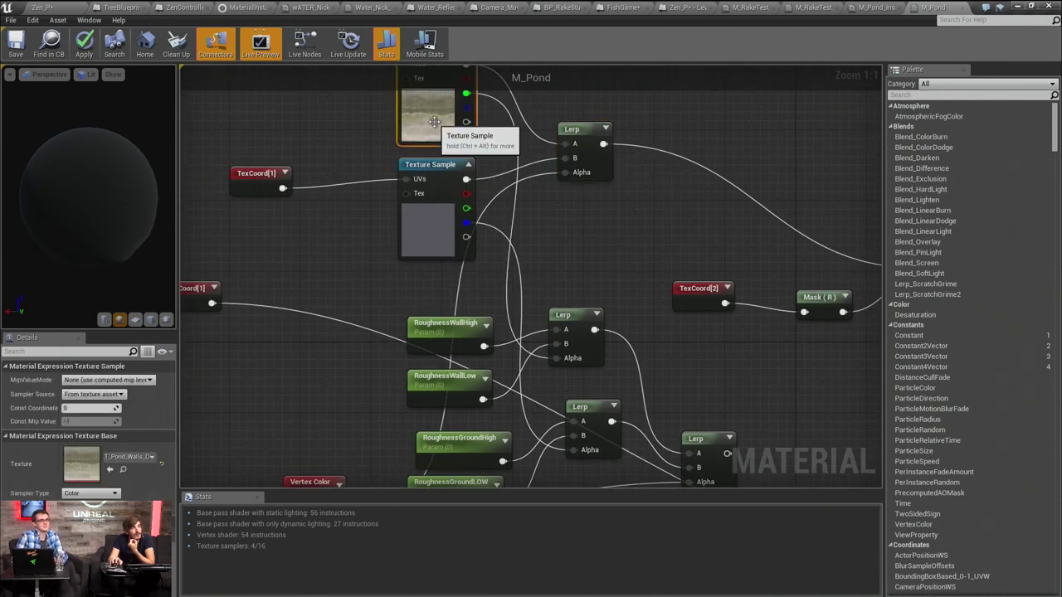
# Preview the base color Lerp node on the cube mesh and view its stone texture close up
pyautogui.rightClick(591, 131)
pyautogui.click(601, 139)
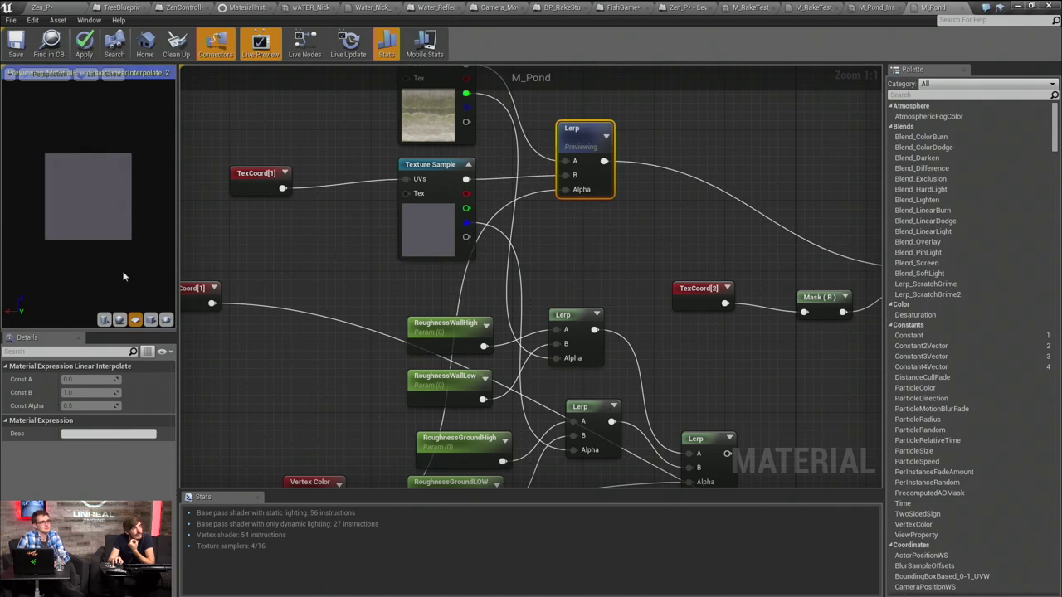
pyautogui.moveTo(86, 195); pyautogui.dragTo(89, 217)
pyautogui.click(150, 321)
pyautogui.scroll(4, 113, 236)
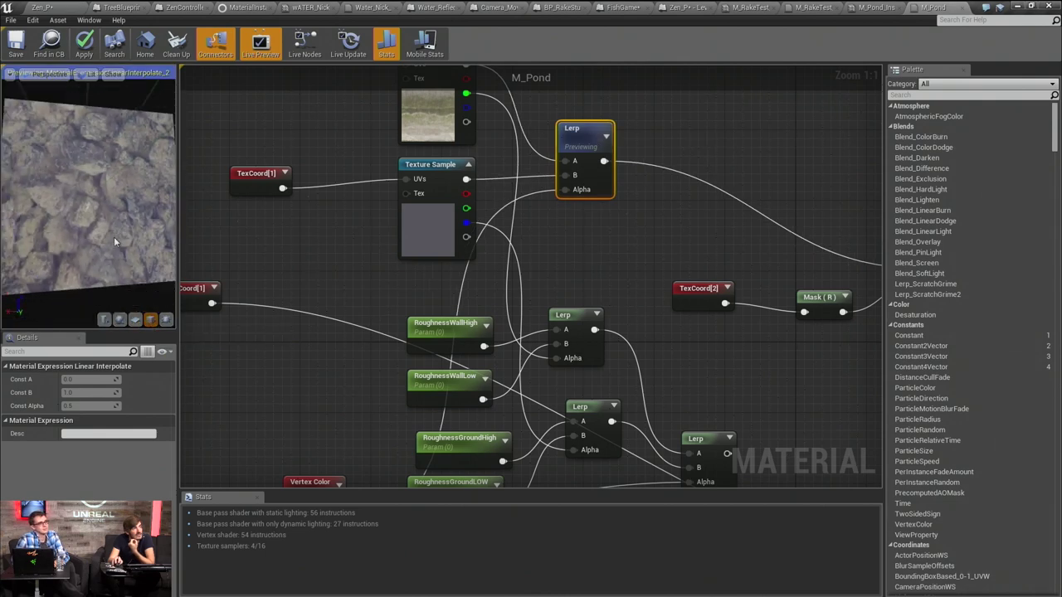
# Switch to the Zen_P level and examine the pond's mossy walls and stone floor from below and above the water
pyautogui.click(43, 6)
pyautogui.moveTo(437, 223); pyautogui.dragTo(304, 188, button='right')
pyautogui.moveTo(499, 184); pyautogui.dragTo(500, 186, button='right')
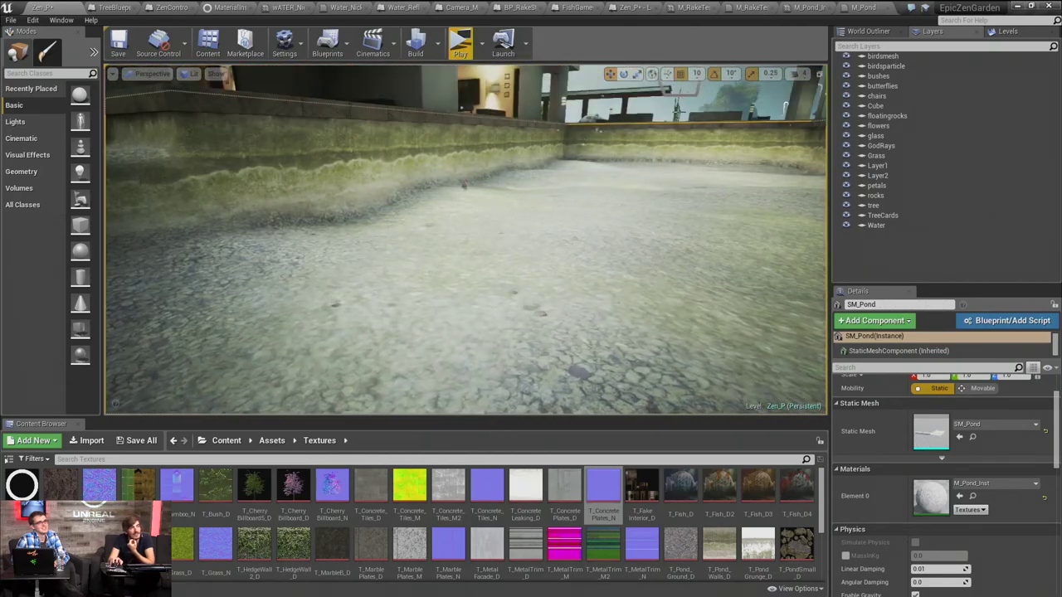
pyautogui.moveTo(661, 152); pyautogui.dragTo(551, 201, button='right')
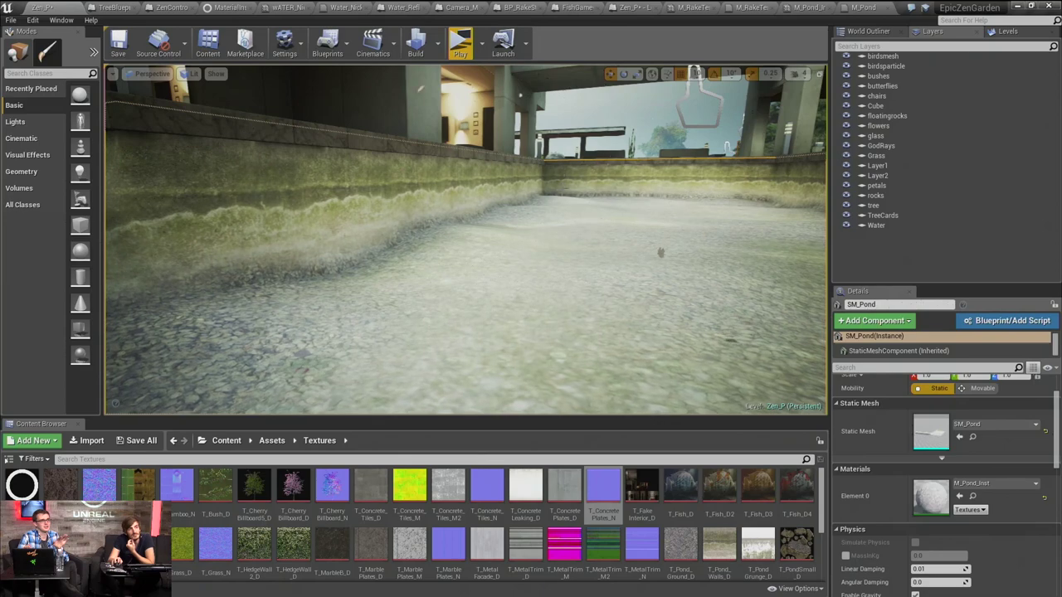
pyautogui.moveTo(604, 219); pyautogui.dragTo(574, 246, button='right')
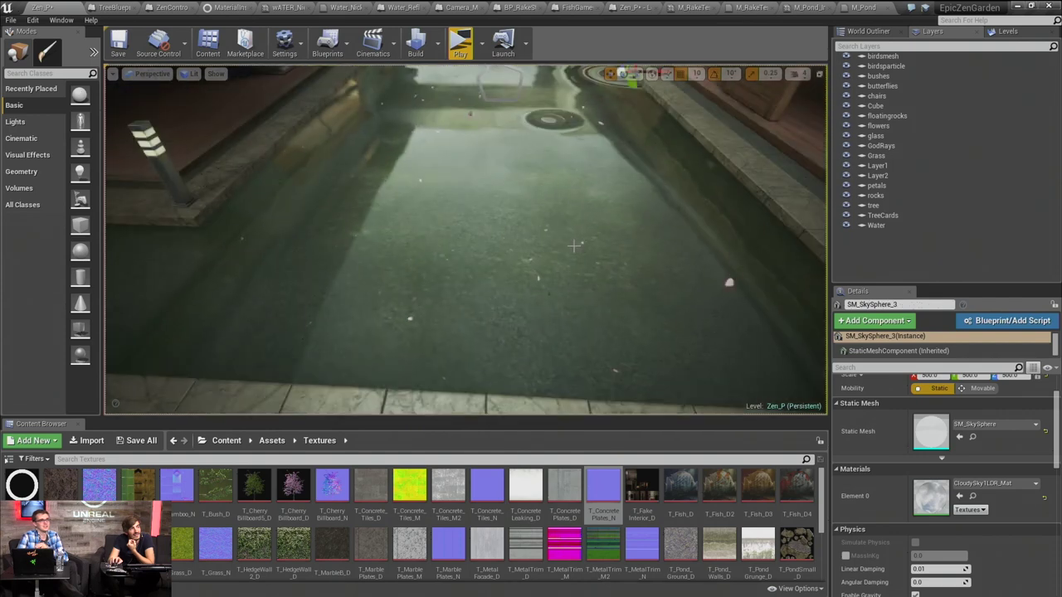
# Delete the Water_Reflection actor temporarily to examine the bare pond floor and its wall corners
pyautogui.click(525, 257)
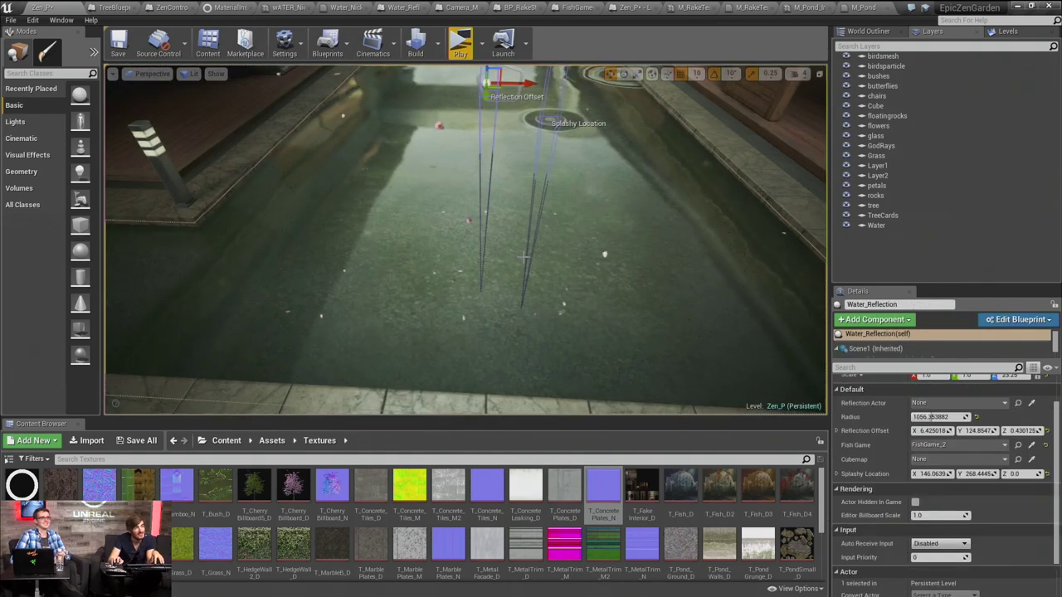
pyautogui.press('Delete')
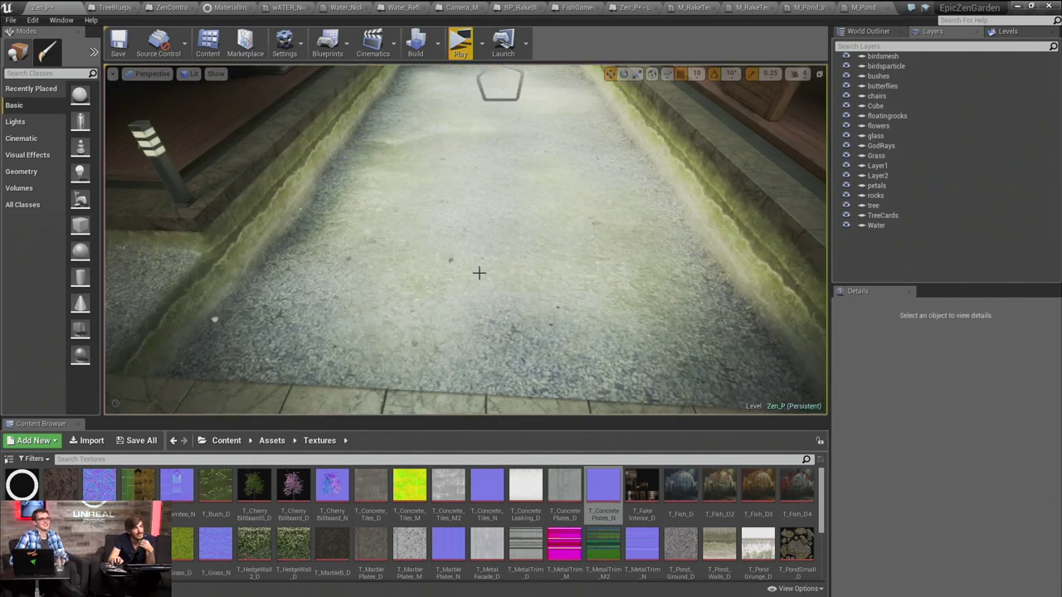
pyautogui.moveTo(472, 278)
pyautogui.mouseDown(button='right')
pyautogui.moveTo(444, 264)
pyautogui.moveTo(459, 264)
pyautogui.mouseUp(button='right')
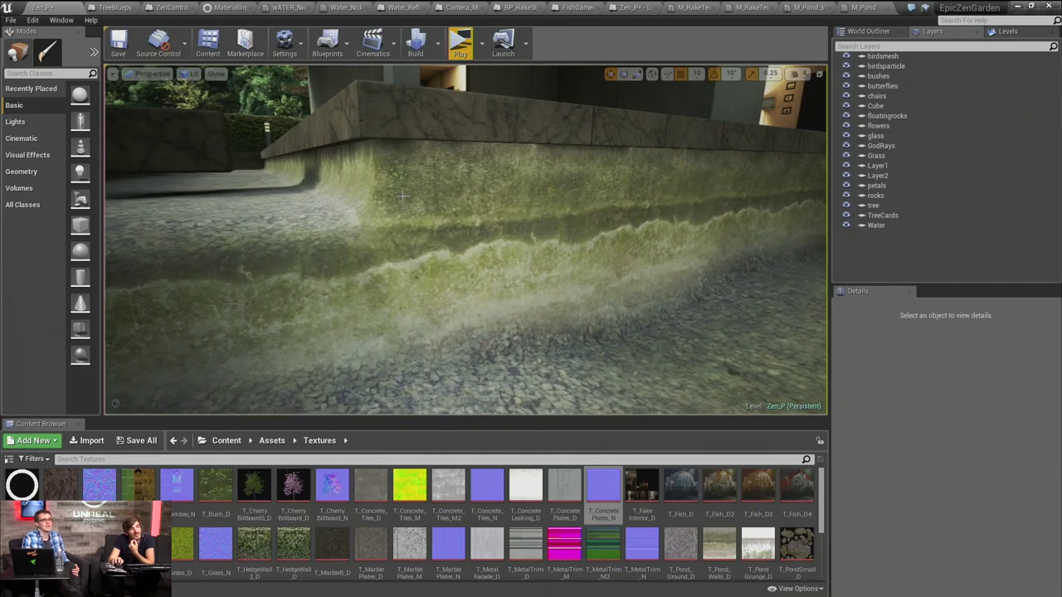
pyautogui.moveTo(315, 161); pyautogui.dragTo(358, 174, button='right')
pyautogui.moveTo(362, 236); pyautogui.dragTo(378, 214, button='right')
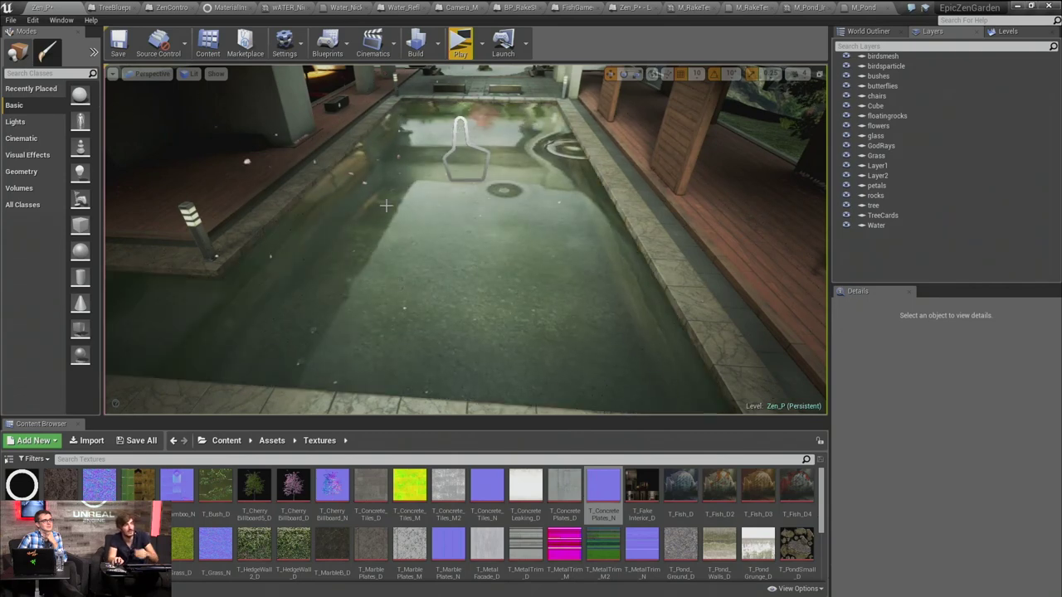
# Examine the pond's water reflections, the surrounding house and the terrace steps from several viewpoints
pyautogui.moveTo(414, 214); pyautogui.dragTo(431, 234, button='right')
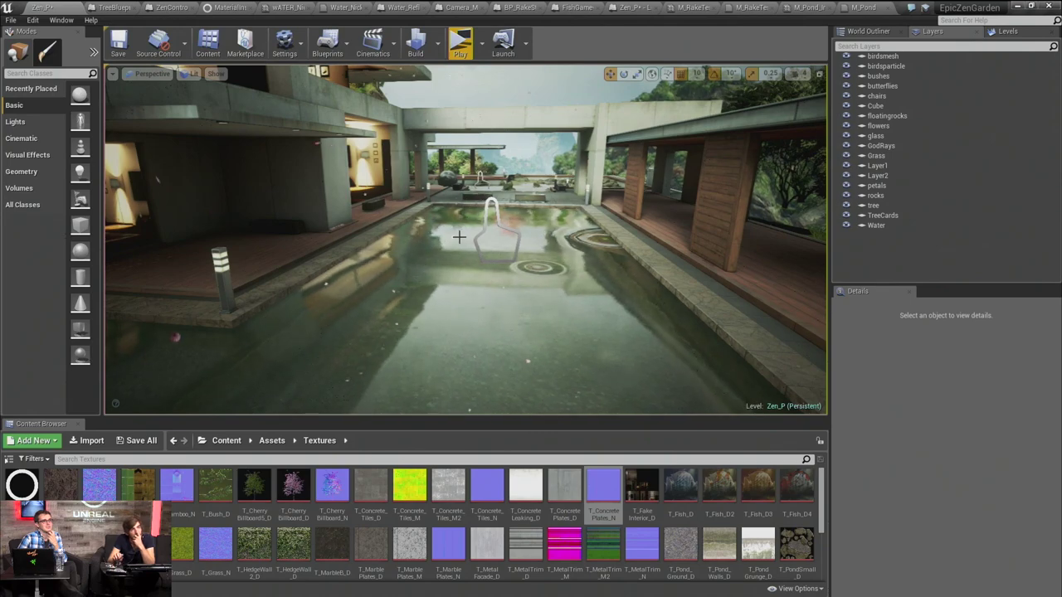
pyautogui.moveTo(459, 241); pyautogui.dragTo(510, 218, button='right')
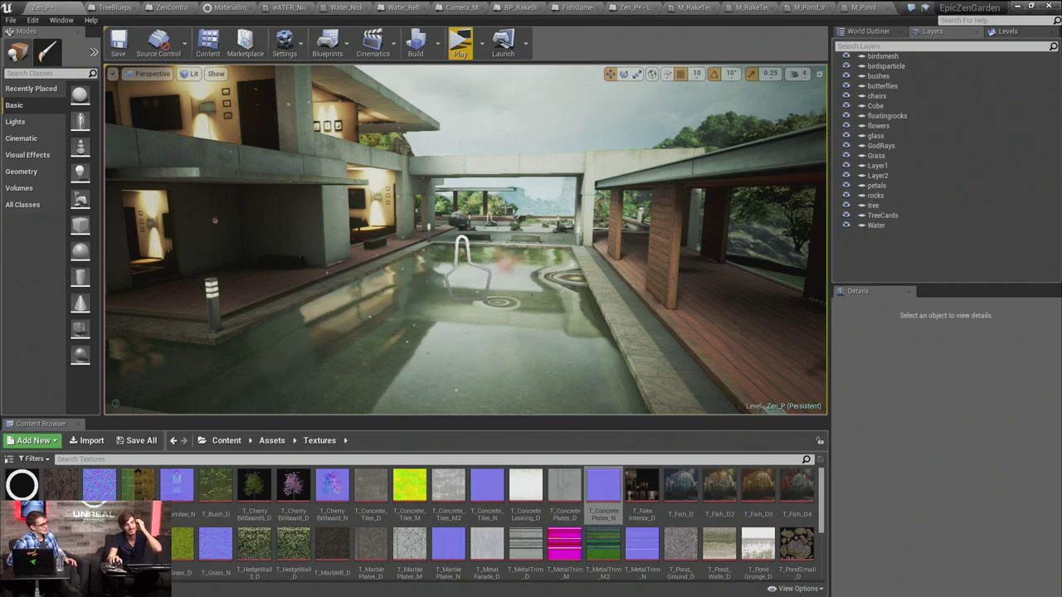
pyautogui.moveTo(510, 218); pyautogui.dragTo(199, 241, button='right')
pyautogui.press('Escape')
pyautogui.moveTo(664, 177); pyautogui.dragTo(670, 176, button='right')
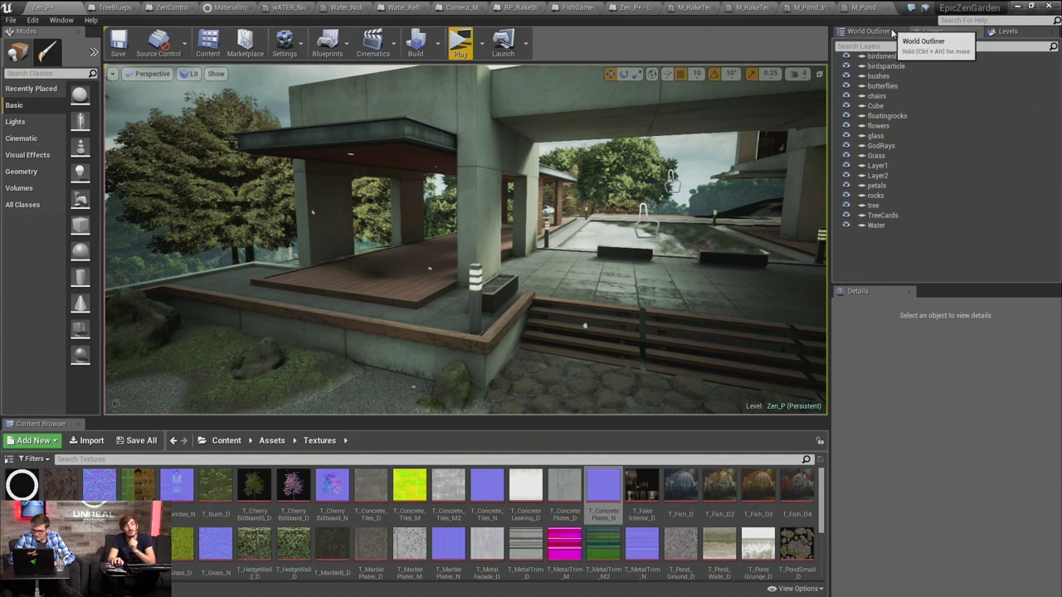
# Search the level's actors for "sky light", select _SkyLight2, and enlarge the details area to inspect its light settings
pyautogui.click(866, 34)
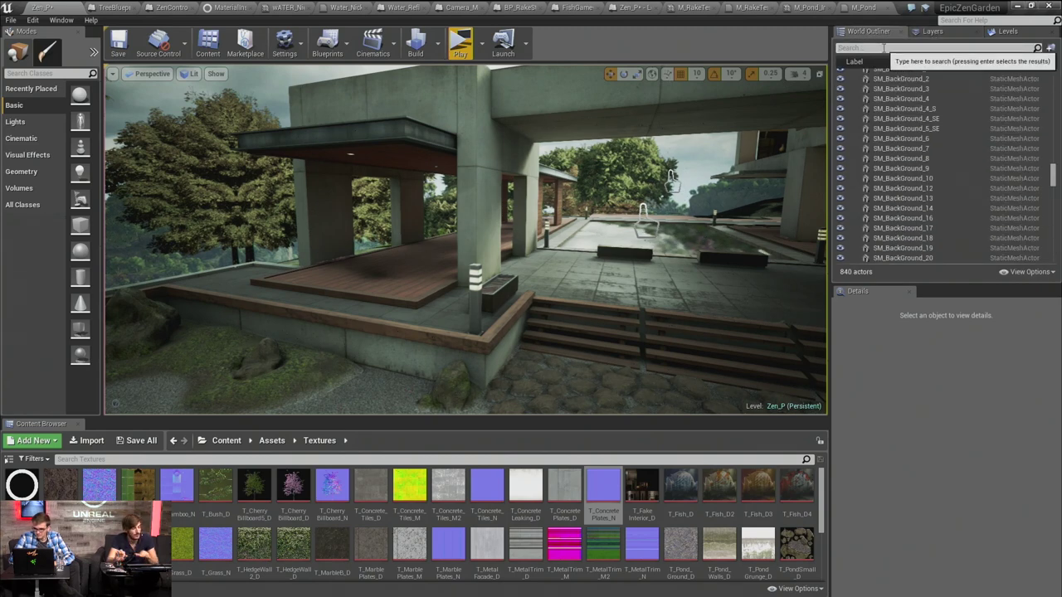
pyautogui.write('sky light')
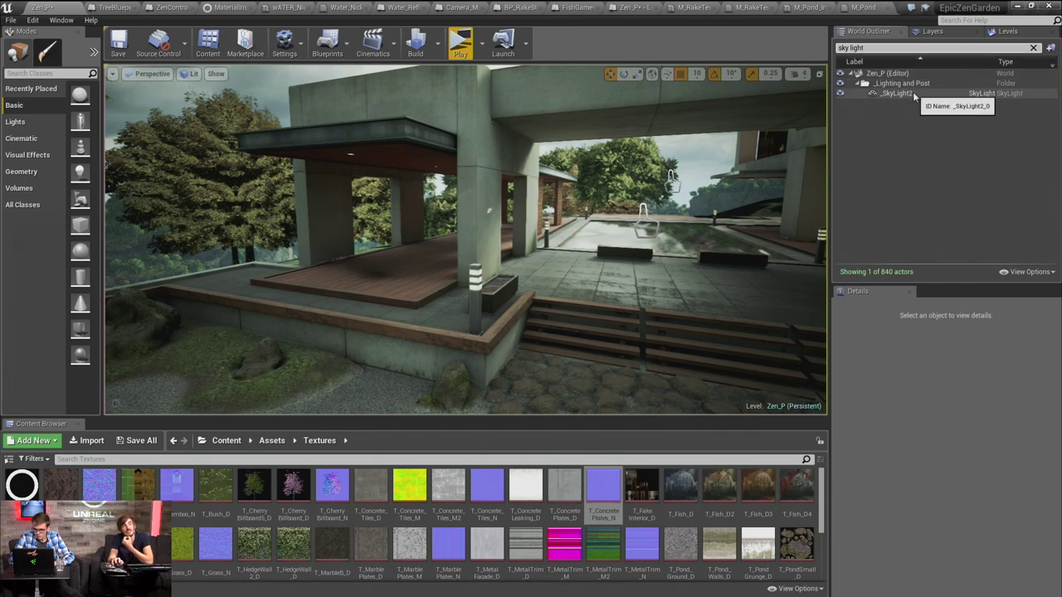
pyautogui.click(913, 93)
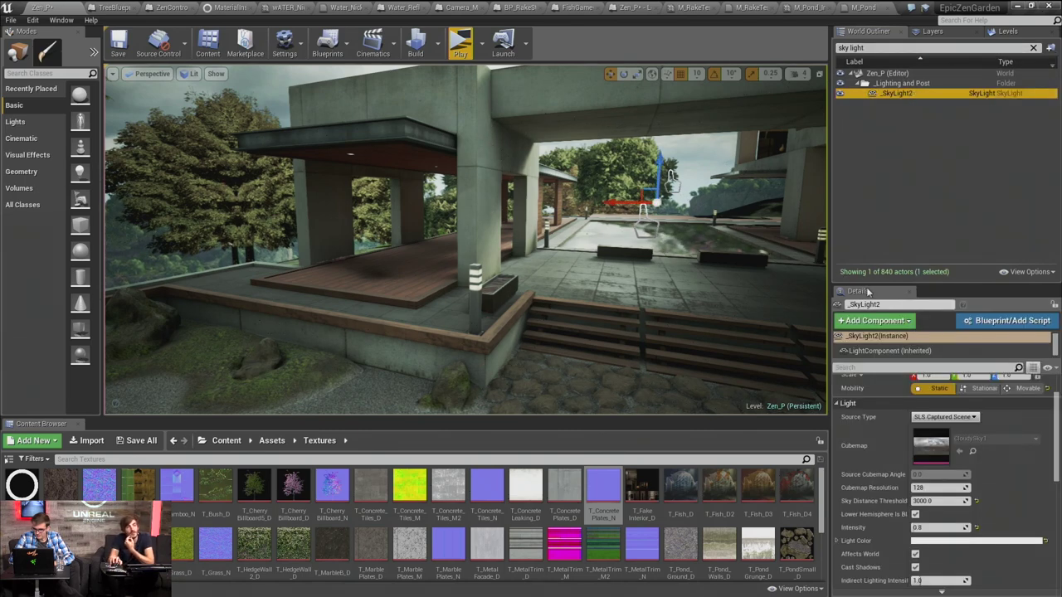
pyautogui.moveTo(950, 285); pyautogui.dragTo(950, 195)
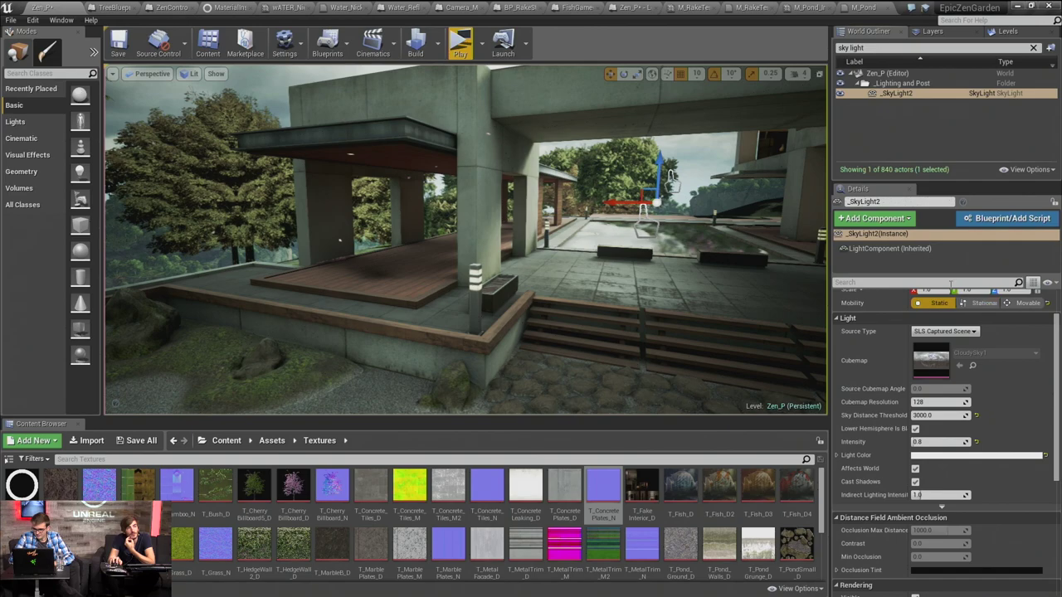
pyautogui.scroll(2, 954, 295)
# Examine the lighting on the house, terrace and pond surroundings from several viewpoints, clearing the sky light selection
pyautogui.moveTo(410, 198); pyautogui.dragTo(700, 147, button='right')
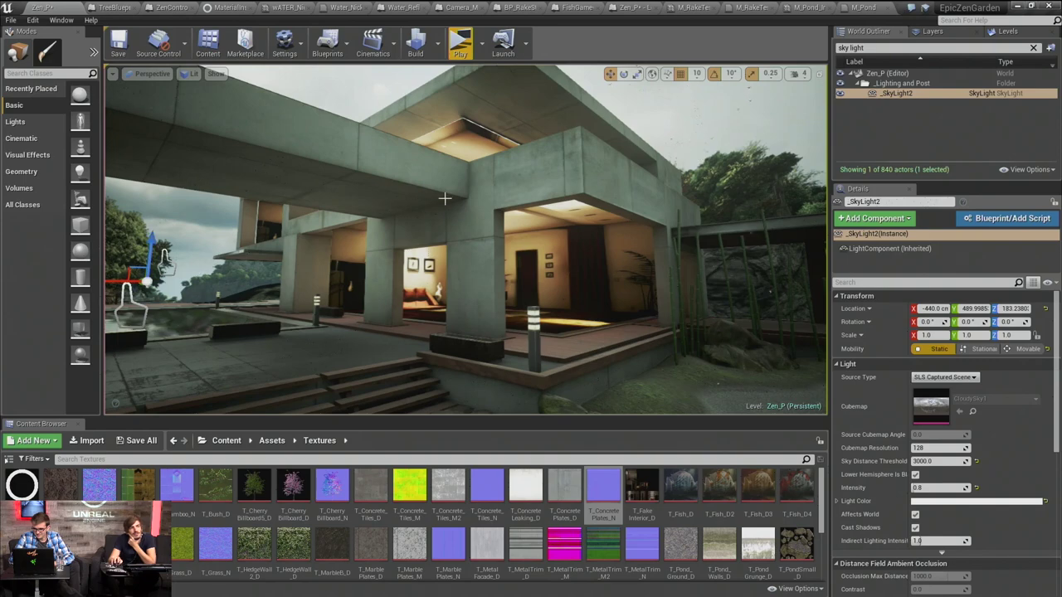
pyautogui.moveTo(347, 199); pyautogui.dragTo(349, 179, button='right')
pyautogui.moveTo(446, 189); pyautogui.dragTo(447, 192, button='right')
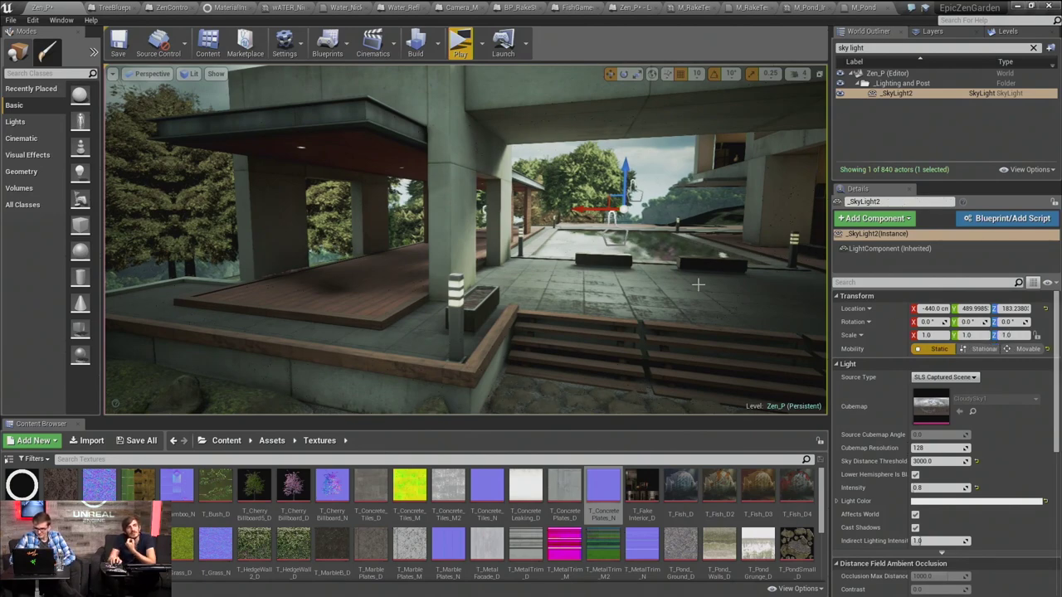
pyautogui.moveTo(698, 284); pyautogui.dragTo(693, 282, button='right')
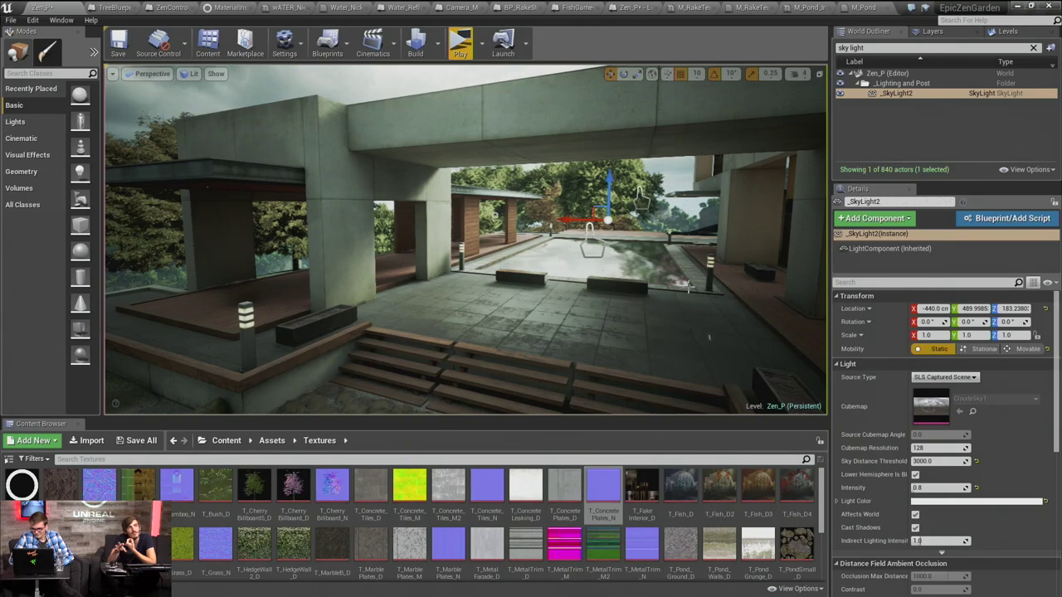
pyautogui.press('Escape')
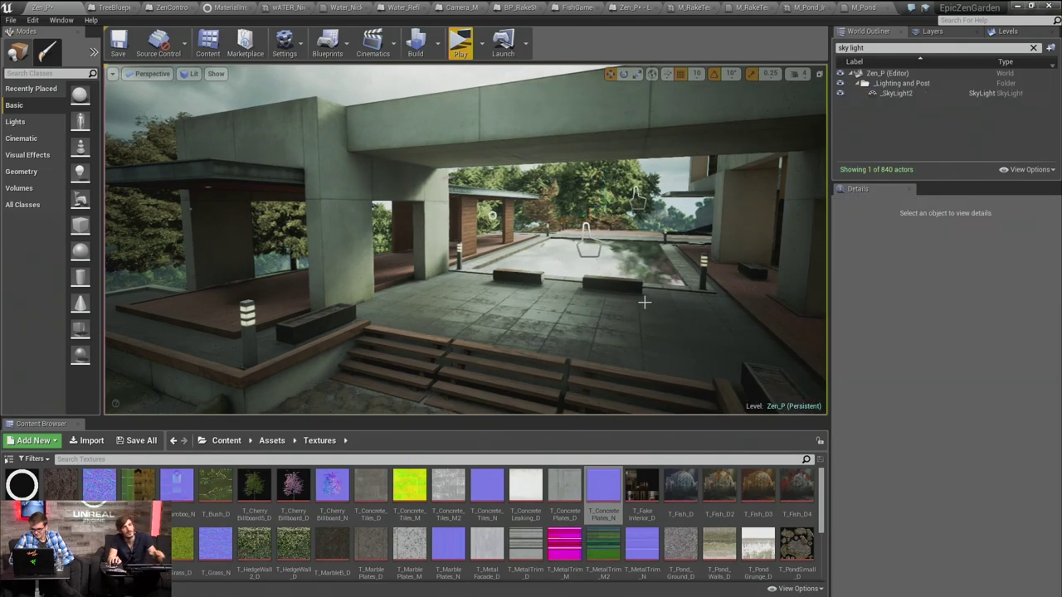
pyautogui.moveTo(611, 314)
pyautogui.mouseDown(button='right')
pyautogui.moveTo(817, 317)
pyautogui.moveTo(672, 300)
pyautogui.moveTo(612, 310)
pyautogui.mouseUp(button='right')
pyautogui.moveTo(533, 355); pyautogui.dragTo(533, 355, button='right')
pyautogui.moveTo(358, 261); pyautogui.dragTo(199, 258, button='right')
pyautogui.moveTo(822, 220); pyautogui.dragTo(380, 186, button='right')
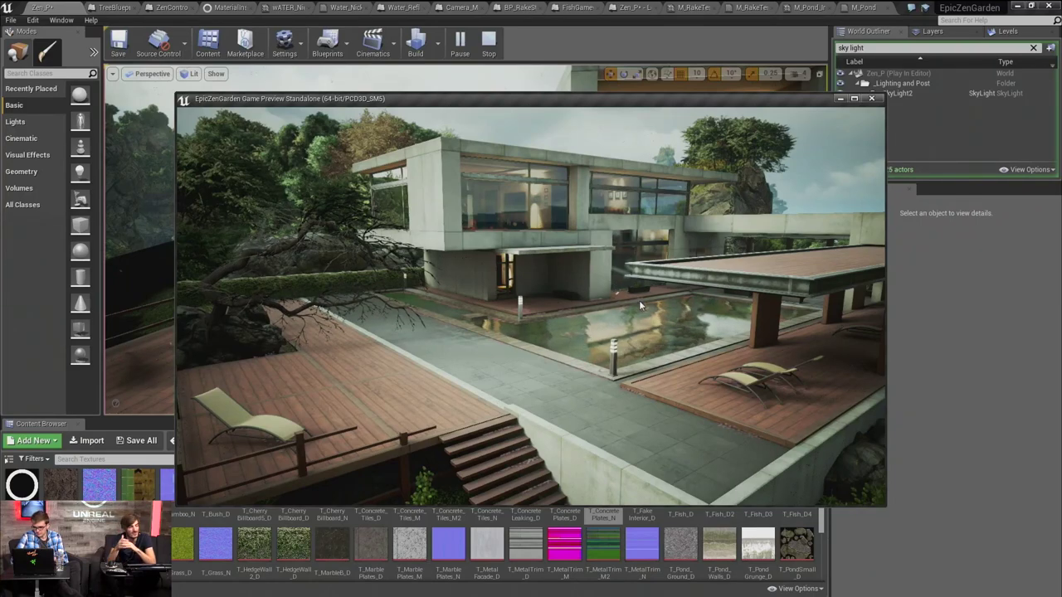
# Stop the game preview and select the polished marble sphere in the sand garden
pyautogui.press('Escape')
pyautogui.moveTo(613, 206); pyautogui.dragTo(796, 213, button='right')
pyautogui.press('w')
pyautogui.press('w')
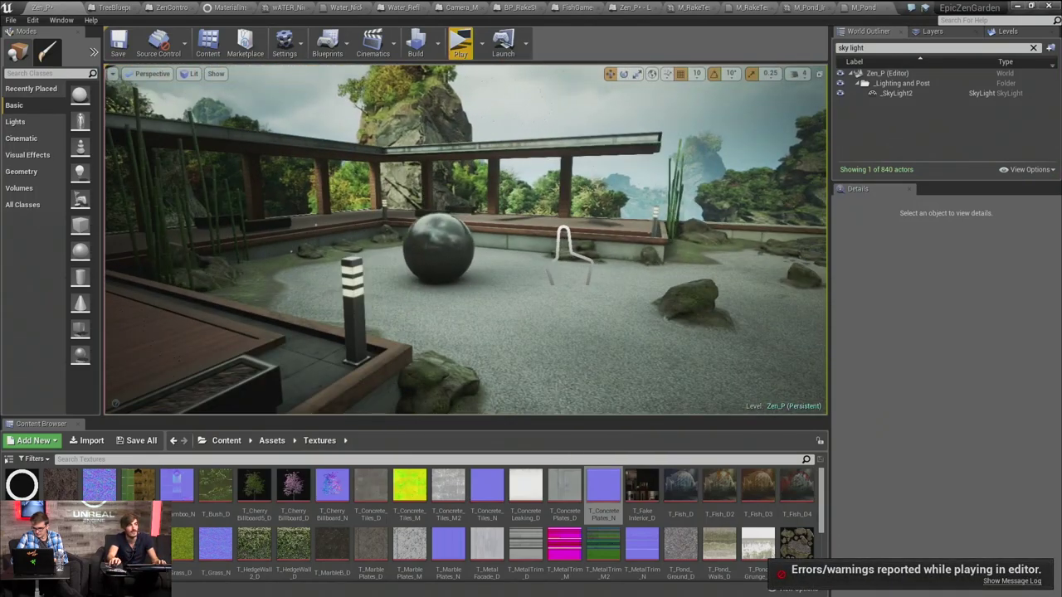
pyautogui.moveTo(466, 240)
pyautogui.mouseDown(button='right')
pyautogui.moveTo(481, 211)
pyautogui.moveTo(453, 233)
pyautogui.mouseUp(button='right')
pyautogui.scroll(5, 488, 250)
pyautogui.scroll(-5, 489, 249)
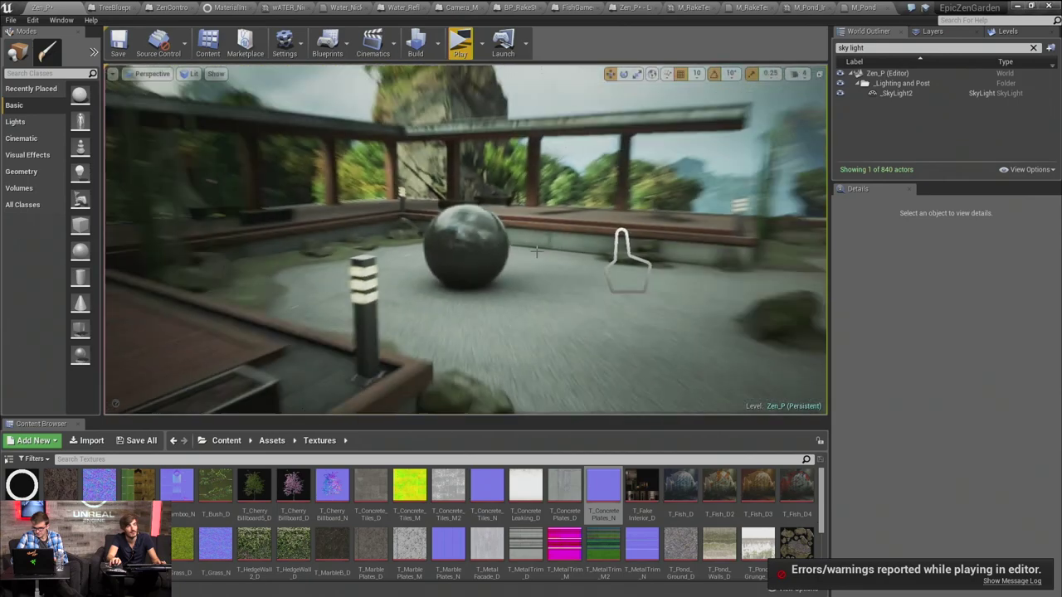
pyautogui.click(489, 249)
pyautogui.scroll(3, 489, 250)
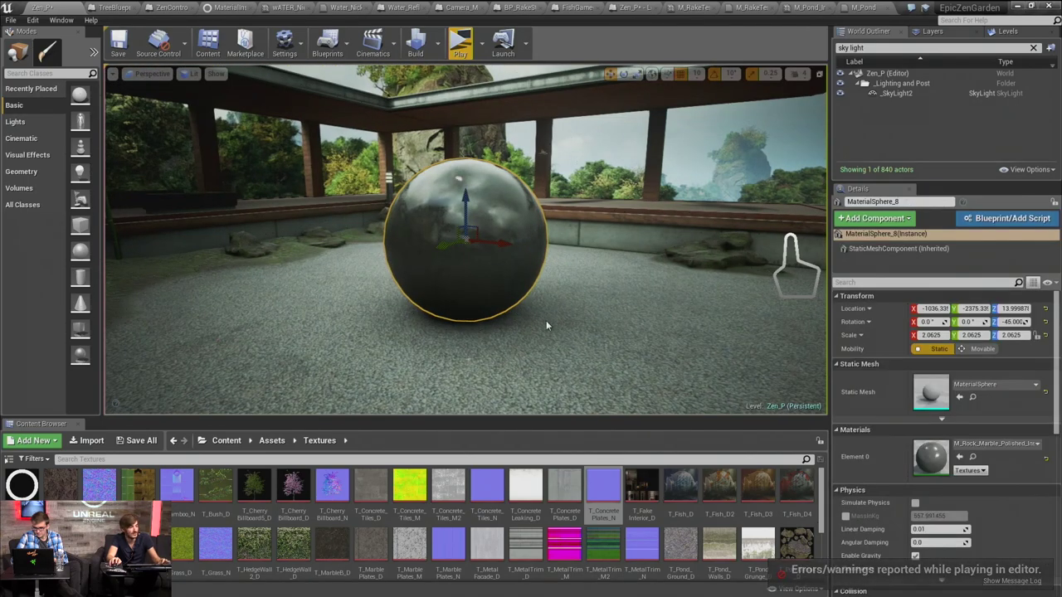
# Clear the sphere selection and examine the sphere's reflections from several sides of the sand garden
pyautogui.press('Escape')
pyautogui.keyDown('alt'); pyautogui.moveTo(546, 326); pyautogui.dragTo(747, 357); pyautogui.keyUp('alt')
pyautogui.keyDown('alt'); pyautogui.moveTo(603, 347); pyautogui.dragTo(398, 276); pyautogui.keyUp('alt')
pyautogui.keyDown('alt'); pyautogui.moveTo(541, 166); pyautogui.dragTo(224, 244); pyautogui.keyUp('alt')
pyautogui.keyDown('alt'); pyautogui.moveTo(569, 208); pyautogui.dragTo(238, 222); pyautogui.keyUp('alt')
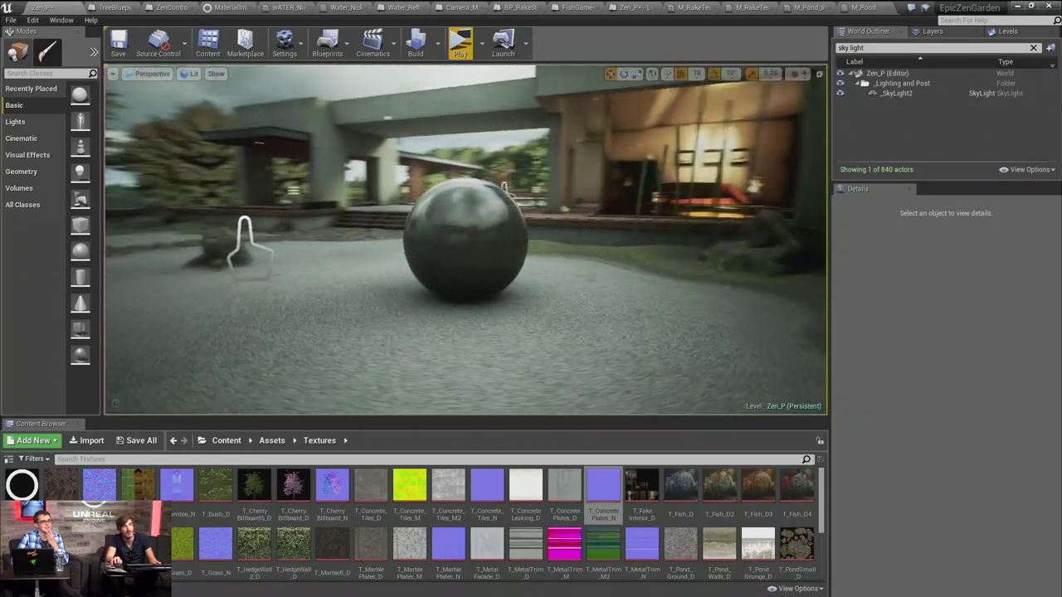
pyautogui.keyDown('alt'); pyautogui.moveTo(446, 323); pyautogui.dragTo(442, 271); pyautogui.keyUp('alt')
pyautogui.keyDown('alt'); pyautogui.moveTo(529, 200); pyautogui.dragTo(220, 241); pyautogui.keyUp('alt')
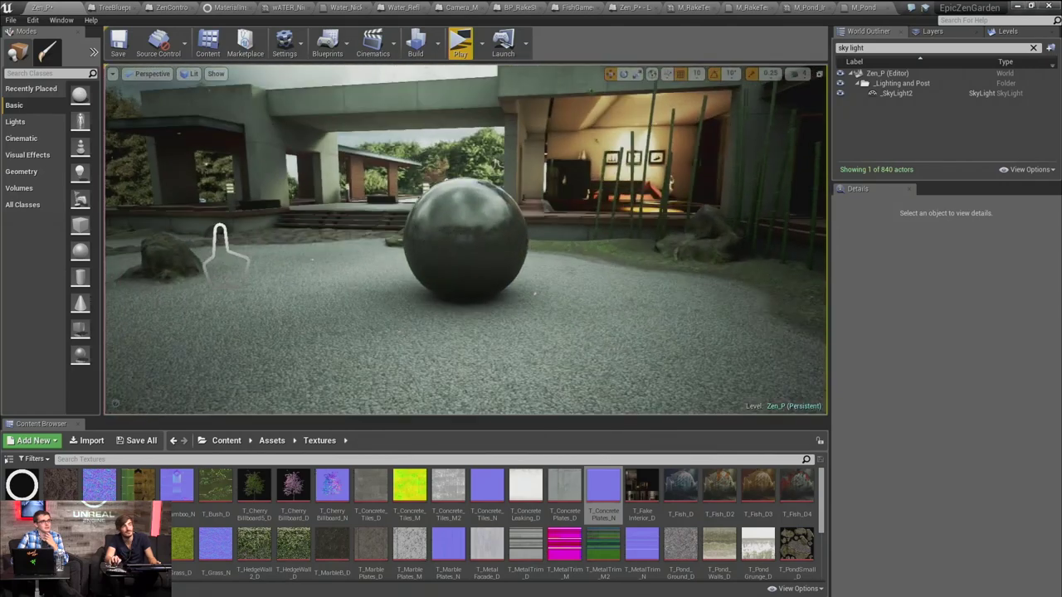
pyautogui.keyDown('alt'); pyautogui.moveTo(514, 312); pyautogui.dragTo(495, 314); pyautogui.keyUp('alt')
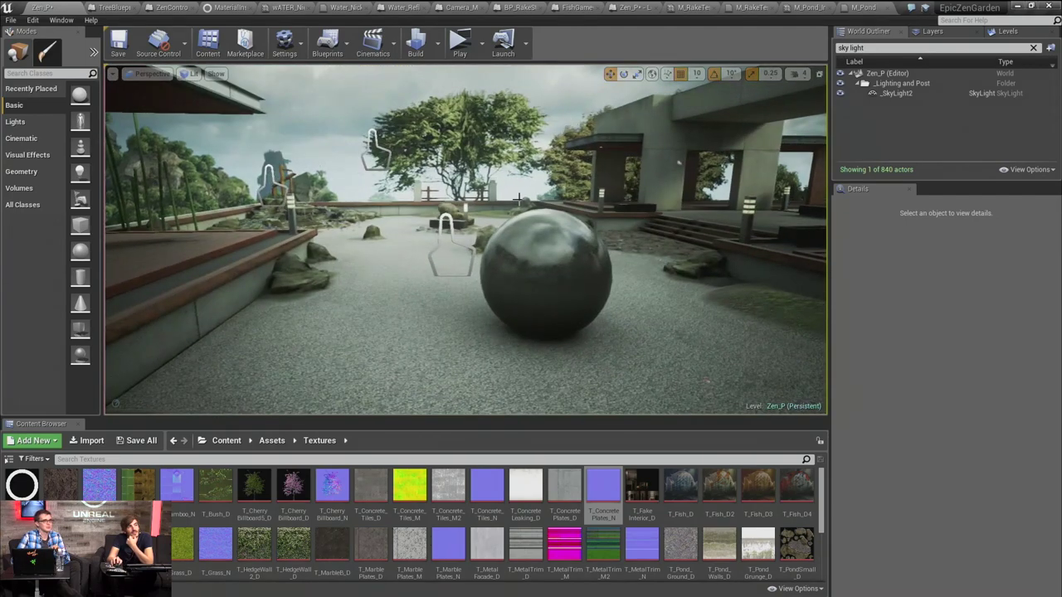
# Examine the butterflies resting on the rocks and gravel around the bamboo fountain
pyautogui.press('w')
pyautogui.moveTo(354, 238); pyautogui.dragTo(334, 259, button='right')
pyautogui.press('w')
pyautogui.keyDown('alt'); pyautogui.moveTo(333, 260); pyautogui.dragTo(381, 275); pyautogui.keyUp('alt')
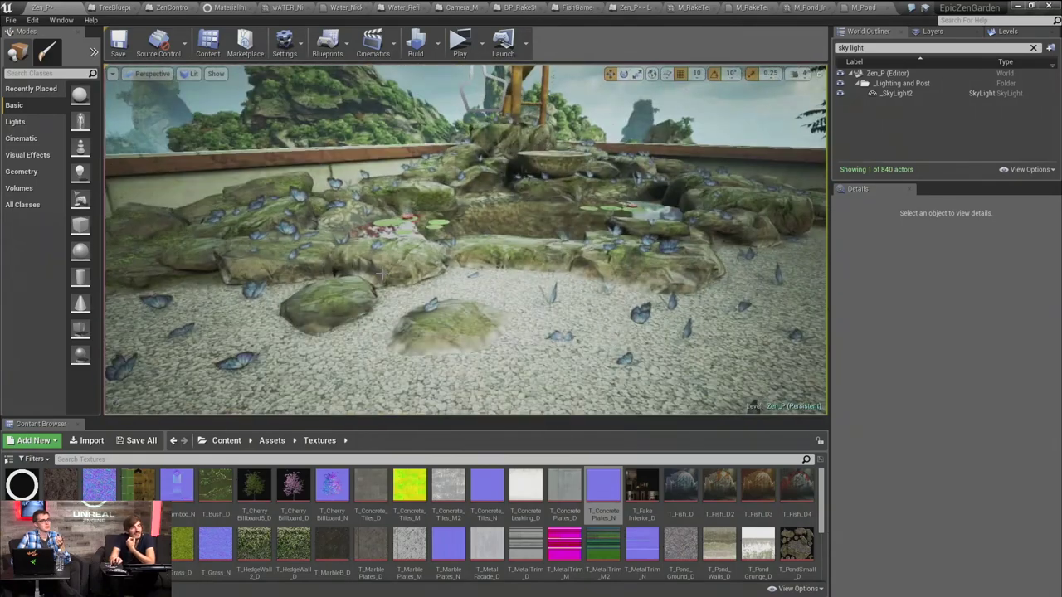
pyautogui.click(432, 303)
pyautogui.moveTo(414, 288); pyautogui.dragTo(448, 279, button='right')
pyautogui.press('Escape')
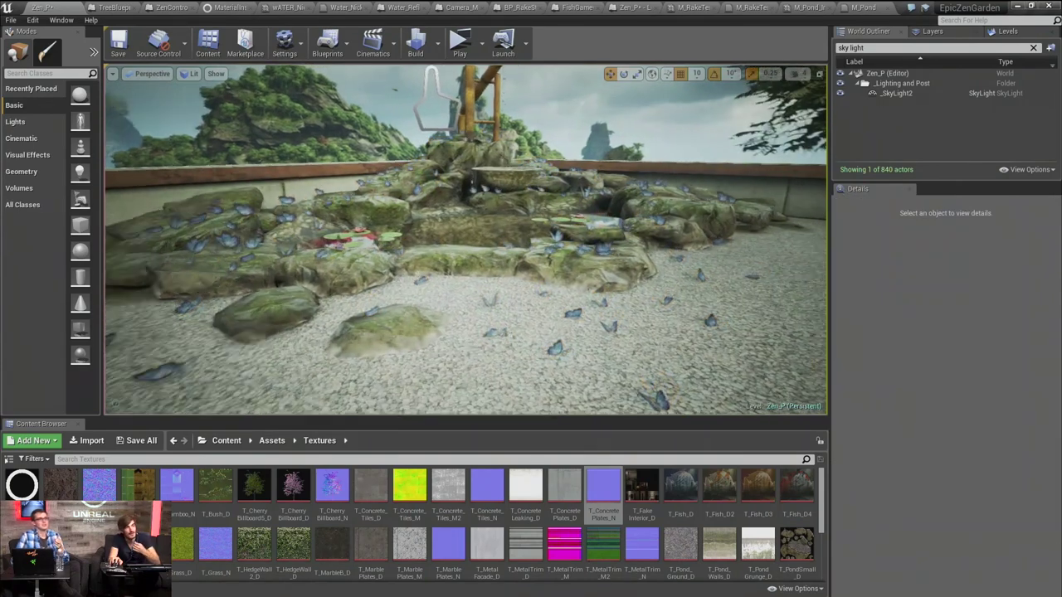
pyautogui.moveTo(429, 263); pyautogui.dragTo(437, 243)
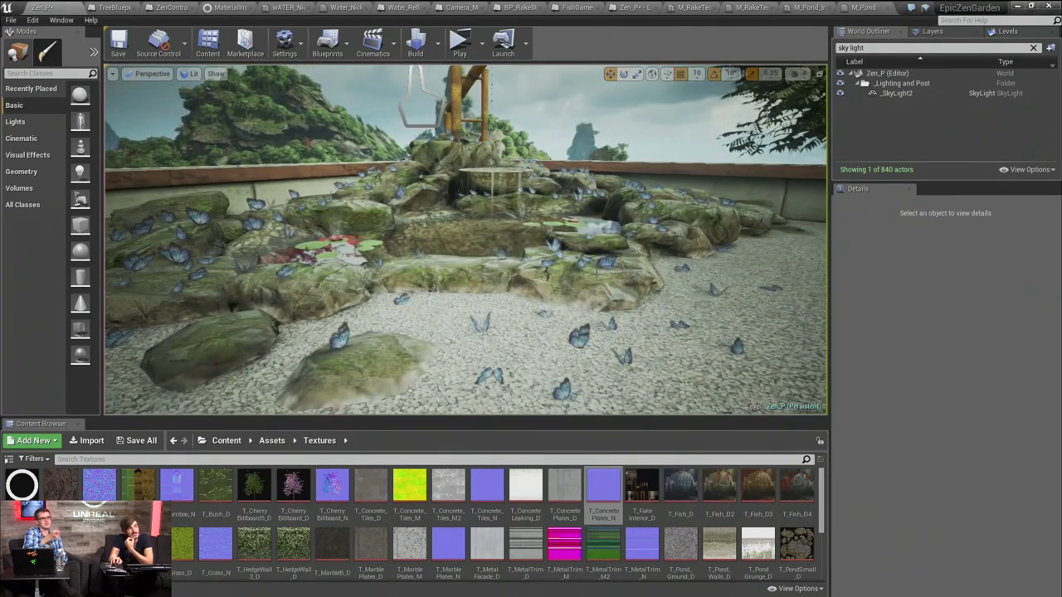
# Select the BP_GroundButterflies actor, locate its asset in the project content, and open its blueprint
pyautogui.click(609, 266)
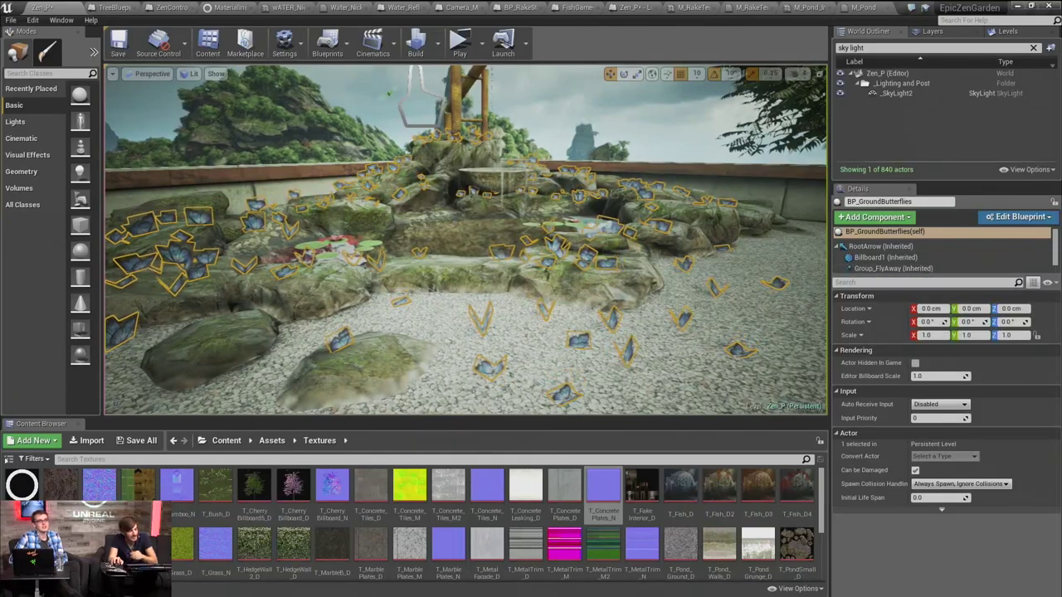
pyautogui.hotkey('ctrl', 'b')
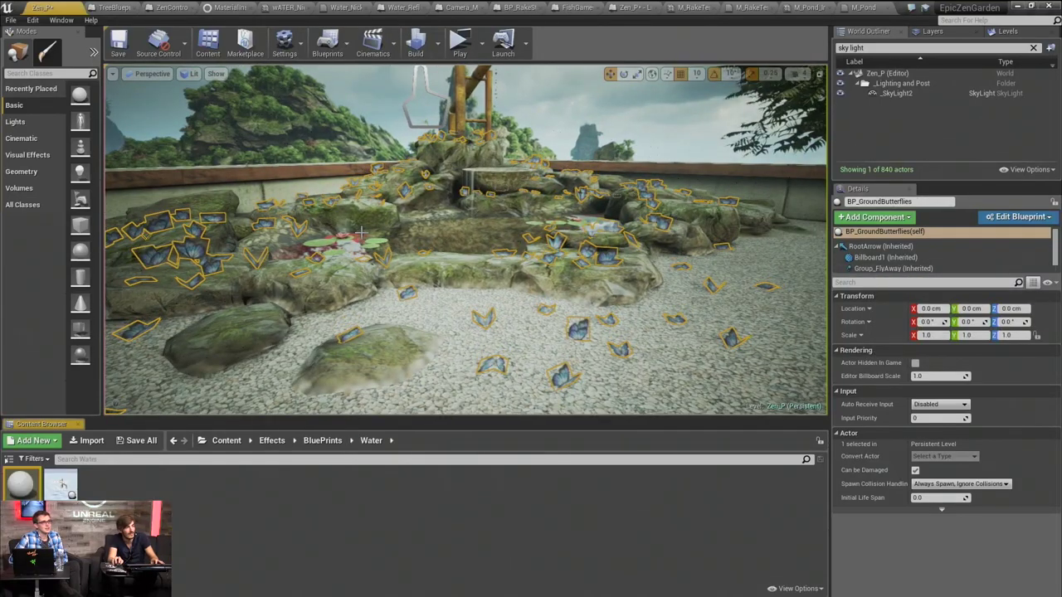
pyautogui.doubleClick(33, 483)
# Examine the Set Visibility and Activate nodes in the BP_GroundButterflies event graph, close the blueprint and return to the Zen_P level
pyautogui.scroll(-4, 395, 236)
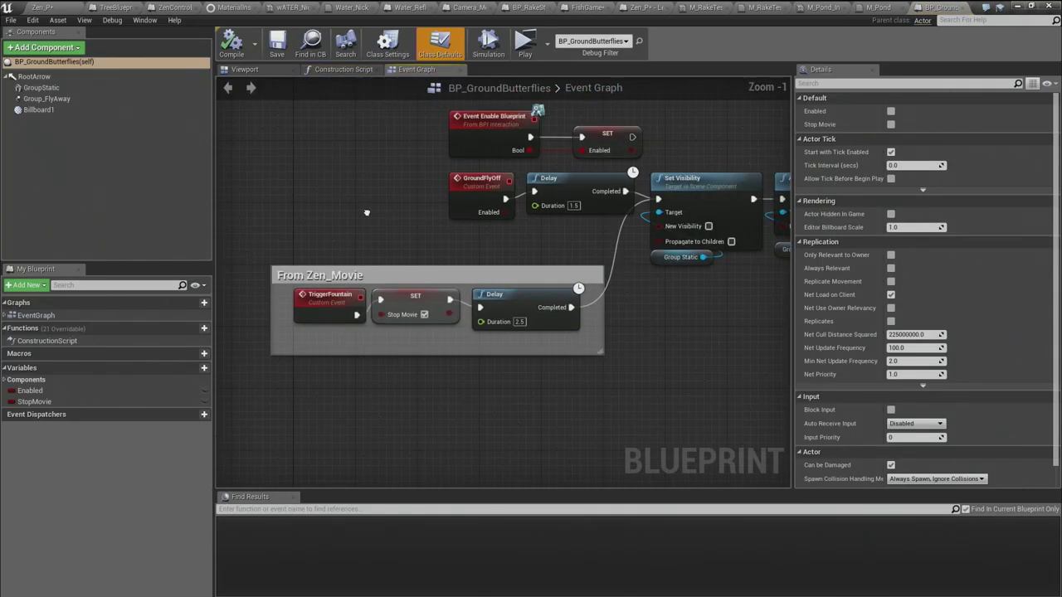
pyautogui.scroll(4, 539, 211)
pyautogui.click(555, 243)
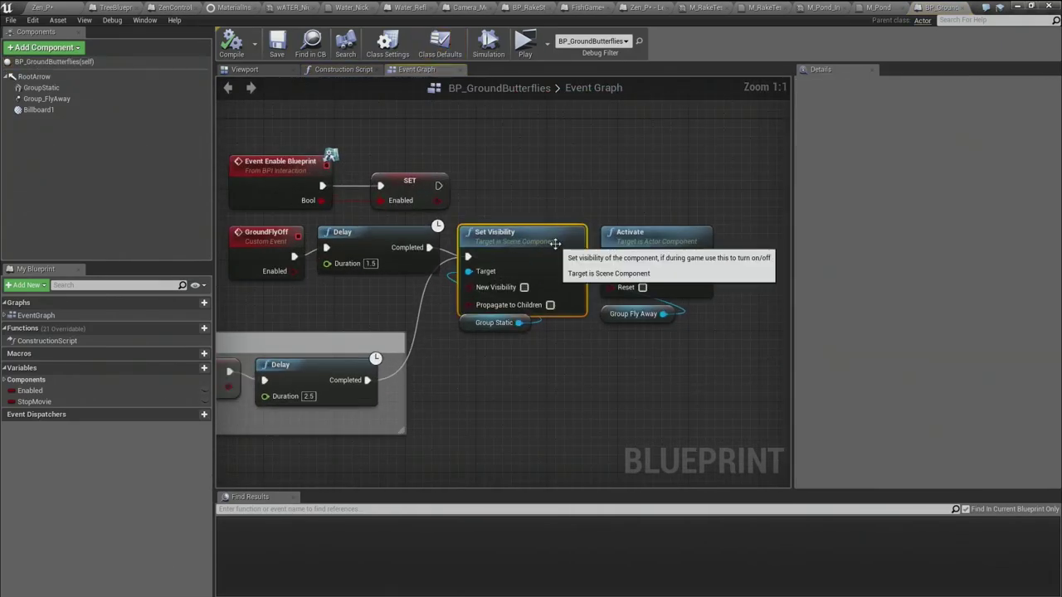
pyautogui.click(682, 252)
pyautogui.moveTo(609, 171); pyautogui.dragTo(634, 155, button='right')
pyautogui.click(625, 153)
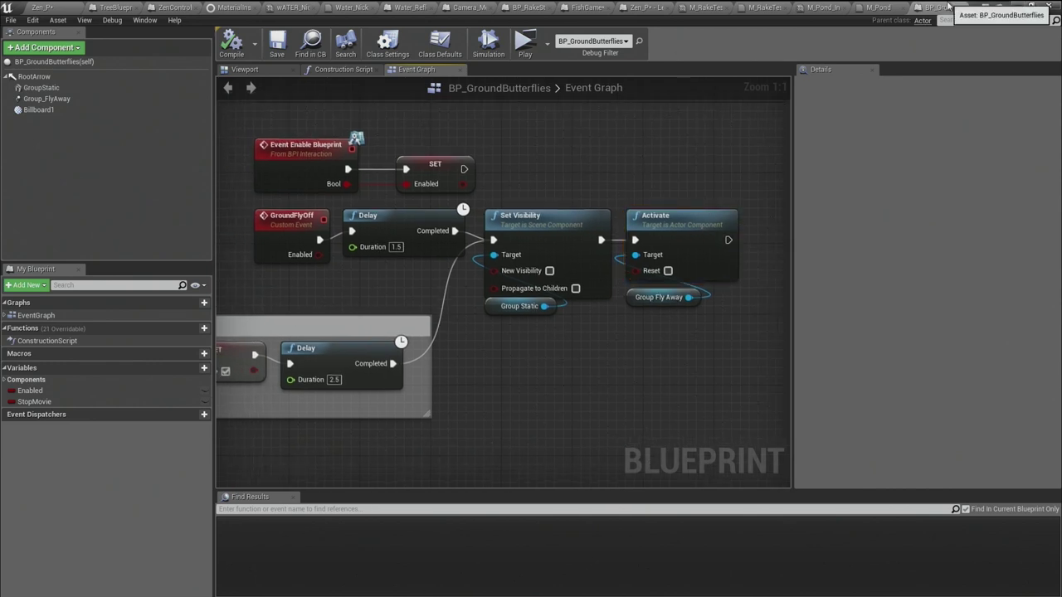
pyautogui.click(909, 7)
pyautogui.click(56, 10)
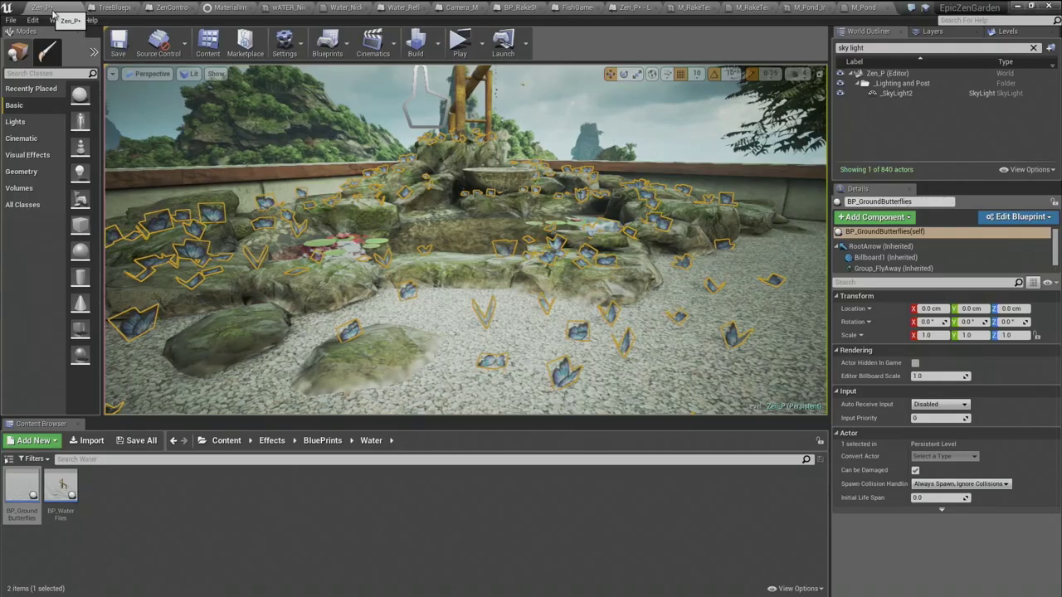
# Clear the butterfly selection, view the fountain from farther back, and reselect the BP_GroundButterflies actor
pyautogui.moveTo(510, 289)
pyautogui.mouseDown(button='right')
pyautogui.moveTo(521, 297)
pyautogui.moveTo(510, 289)
pyautogui.mouseUp(button='right')
pyautogui.press('Escape')
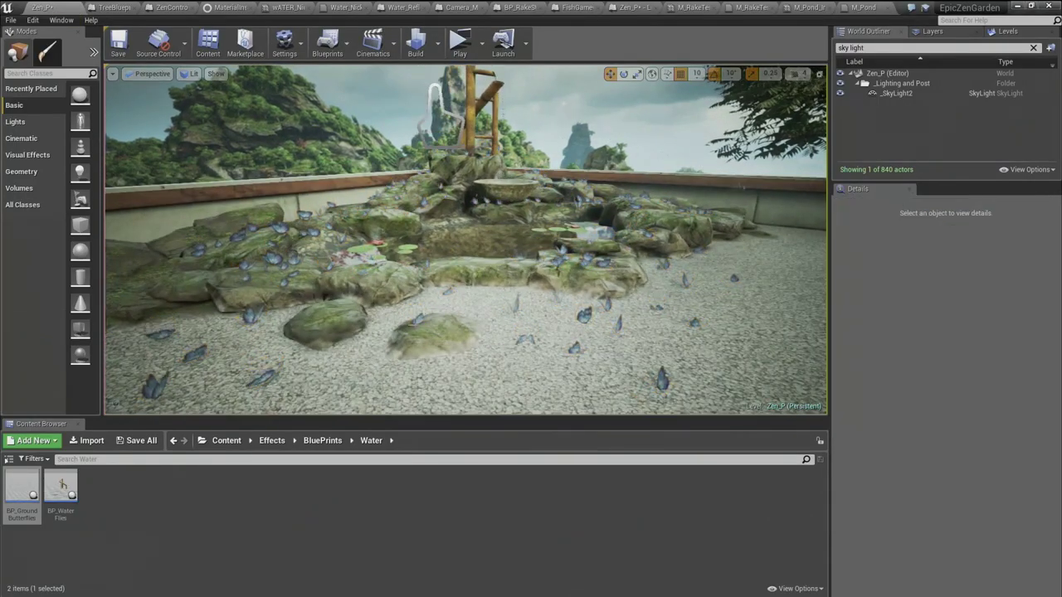
pyautogui.click(591, 261)
pyautogui.click(589, 259)
pyautogui.moveTo(247, 186)
pyautogui.mouseDown(button='right')
pyautogui.moveTo(249, 199)
pyautogui.moveTo(247, 187)
pyautogui.mouseUp(button='right')
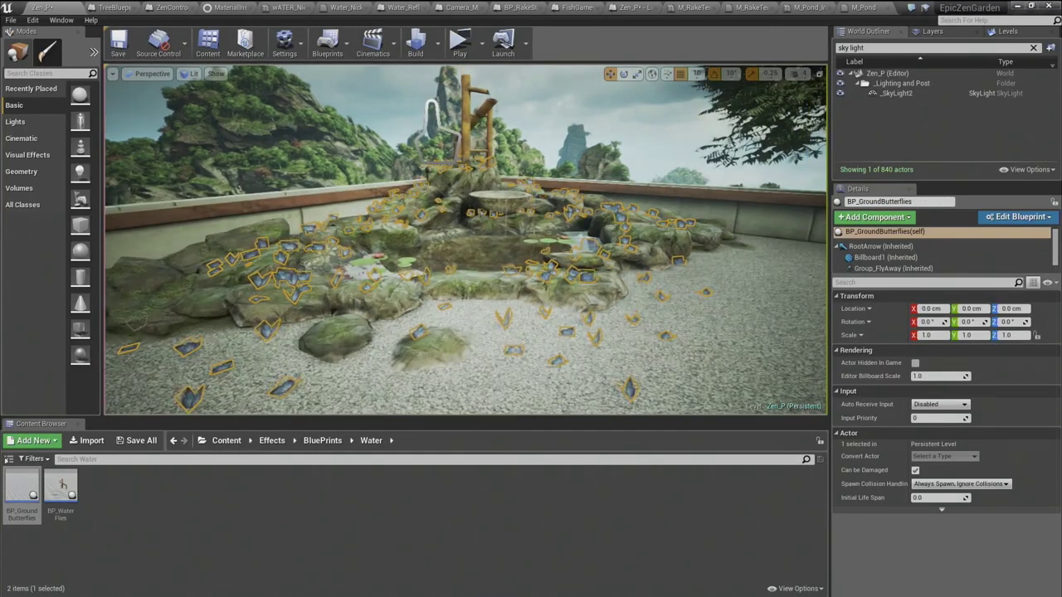
# Play the level in a preview window, enter the fountain hotspot, and interact with the fountain scene
pyautogui.click(460, 43)
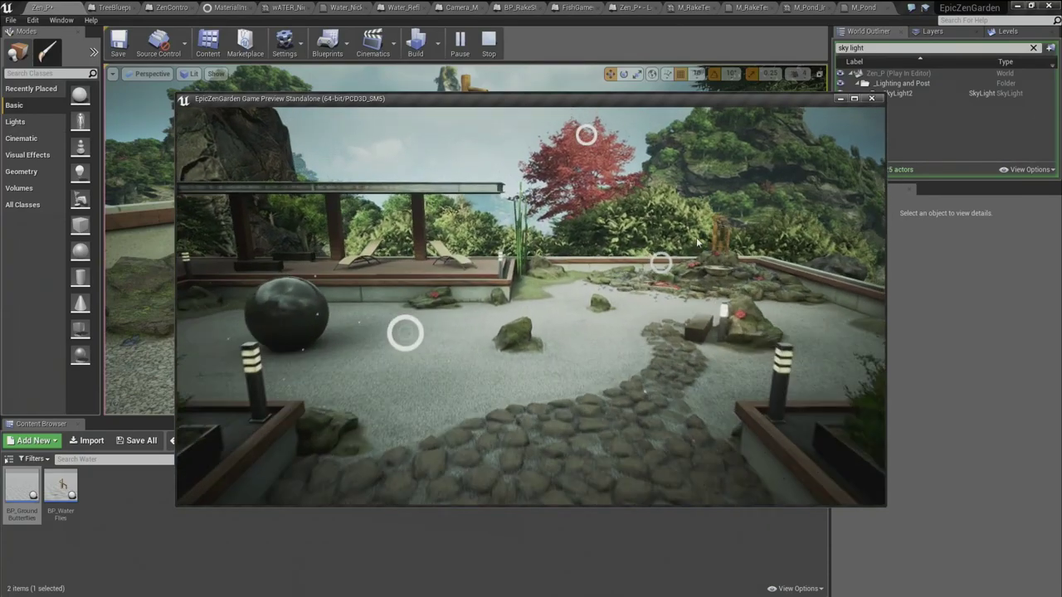
pyautogui.click(669, 270)
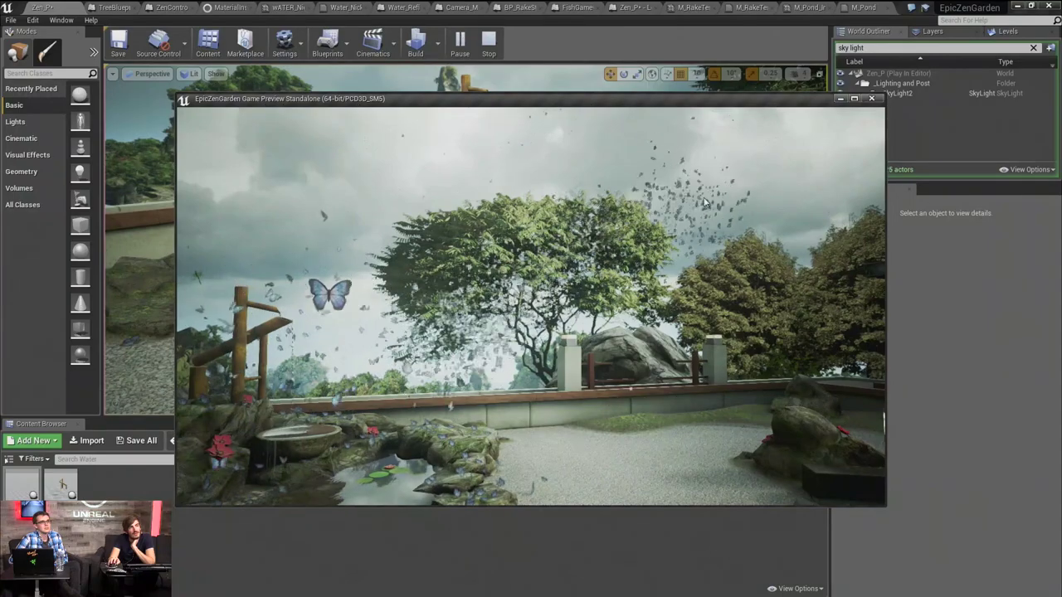
pyautogui.moveTo(724, 240); pyautogui.dragTo(555, 365)
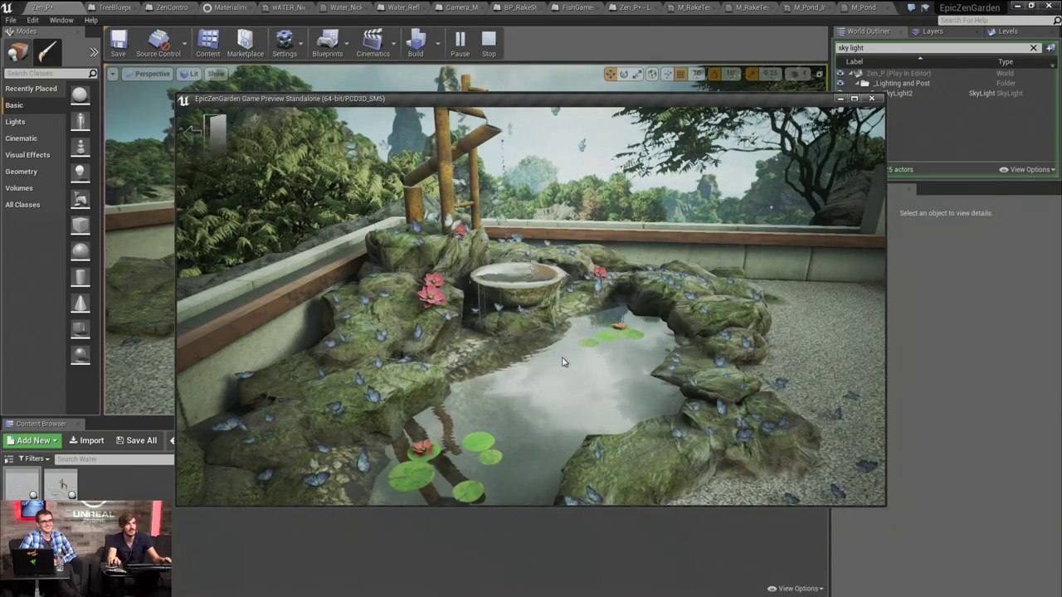
# Stop the preview and select the Camera_Movement_12 actor over the fountain pond to inspect its settings
pyautogui.press('Escape')
pyautogui.moveTo(597, 274); pyautogui.dragTo(689, 245, button='right')
pyautogui.moveTo(419, 242)
pyautogui.mouseDown(button='right')
pyautogui.moveTo(390, 241)
pyautogui.moveTo(414, 234)
pyautogui.mouseUp(button='right')
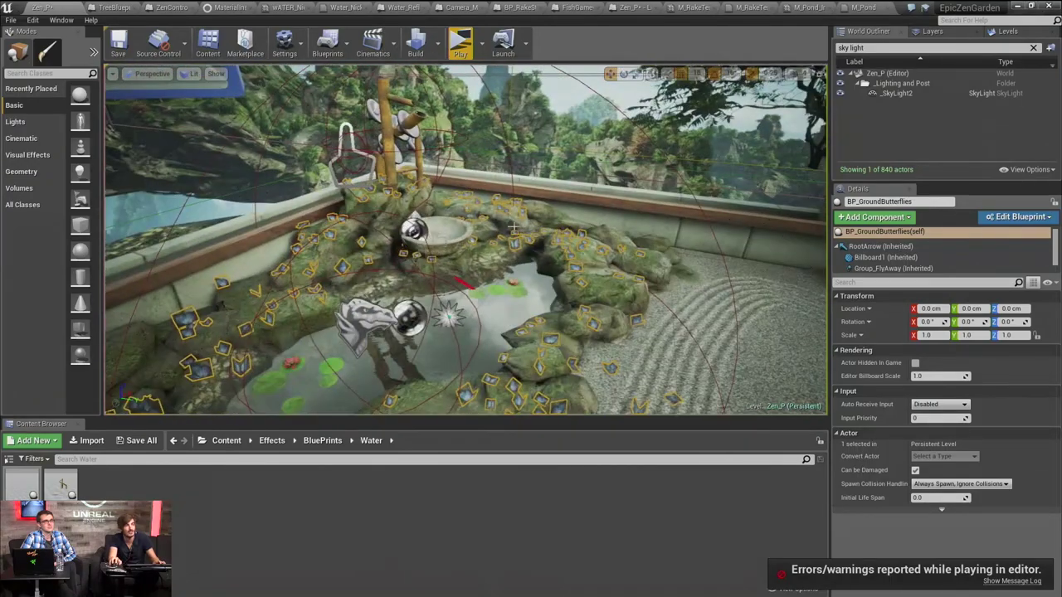
pyautogui.click(370, 324)
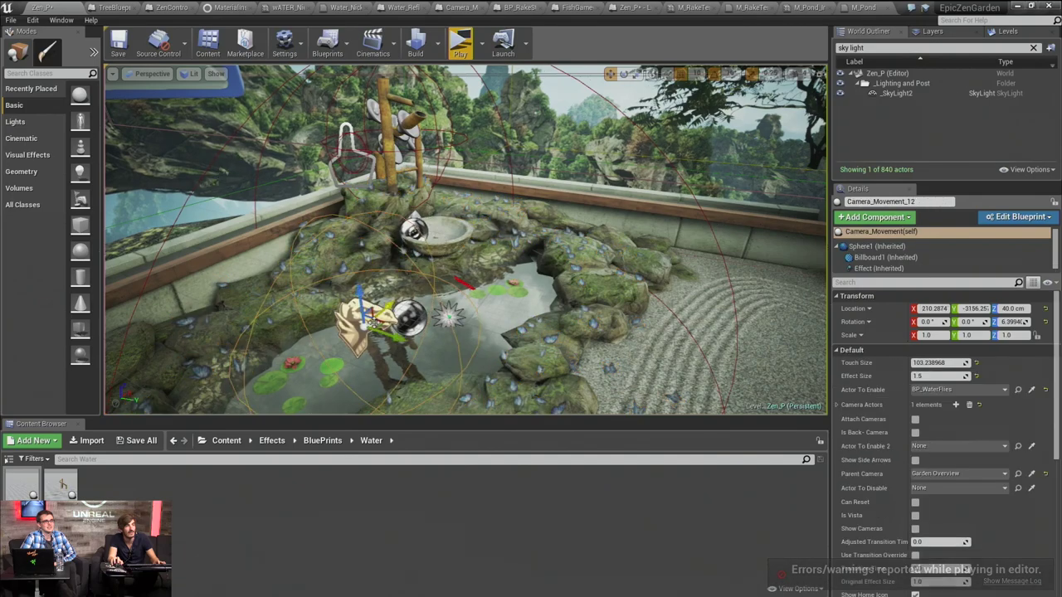
pyautogui.moveTo(370, 323); pyautogui.dragTo(361, 320, button='right')
# Open the bamboo fountain's BP_WaterFlies blueprint and look through its event graph and component list
pyautogui.click(408, 130)
pyautogui.hotkey('ctrl', 'e')
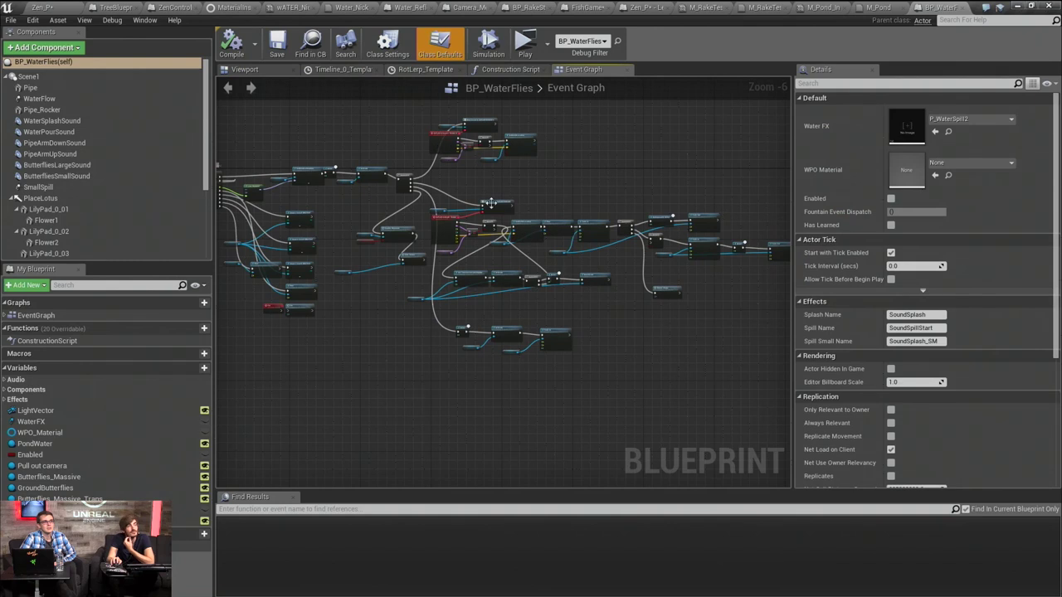
pyautogui.moveTo(496, 205); pyautogui.dragTo(576, 209, button='right')
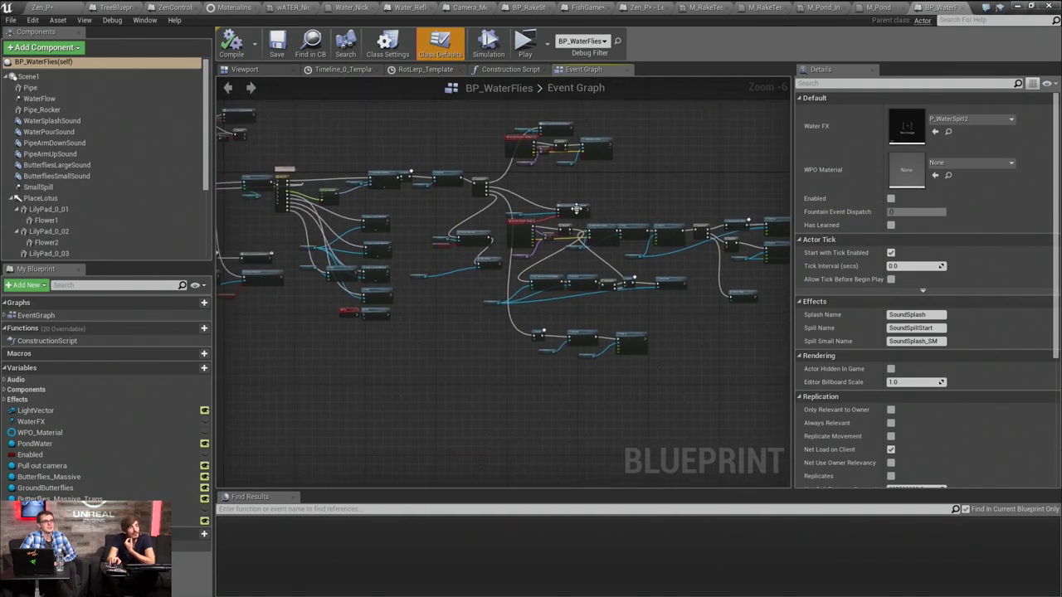
pyautogui.moveTo(371, 166); pyautogui.dragTo(454, 170, button='right')
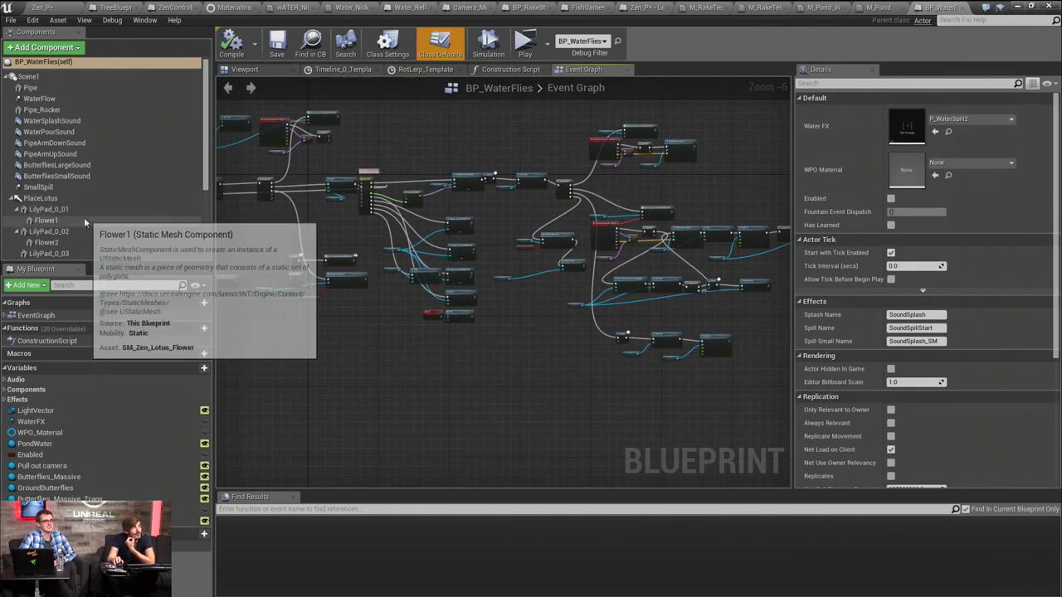
pyautogui.scroll(-3, 84, 217)
pyautogui.scroll(-3, 83, 217)
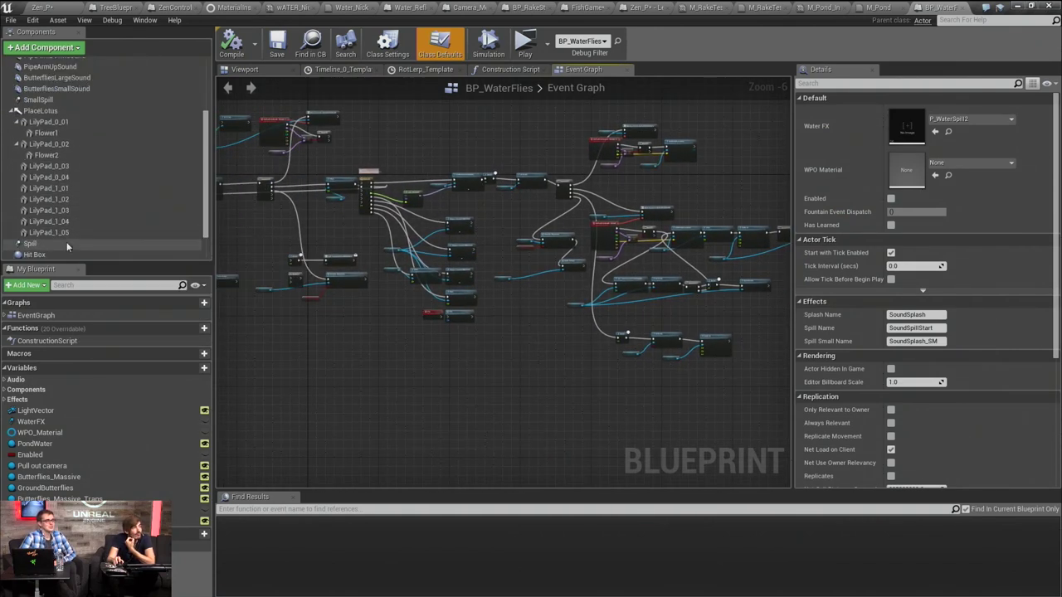
pyautogui.scroll(7, 70, 232)
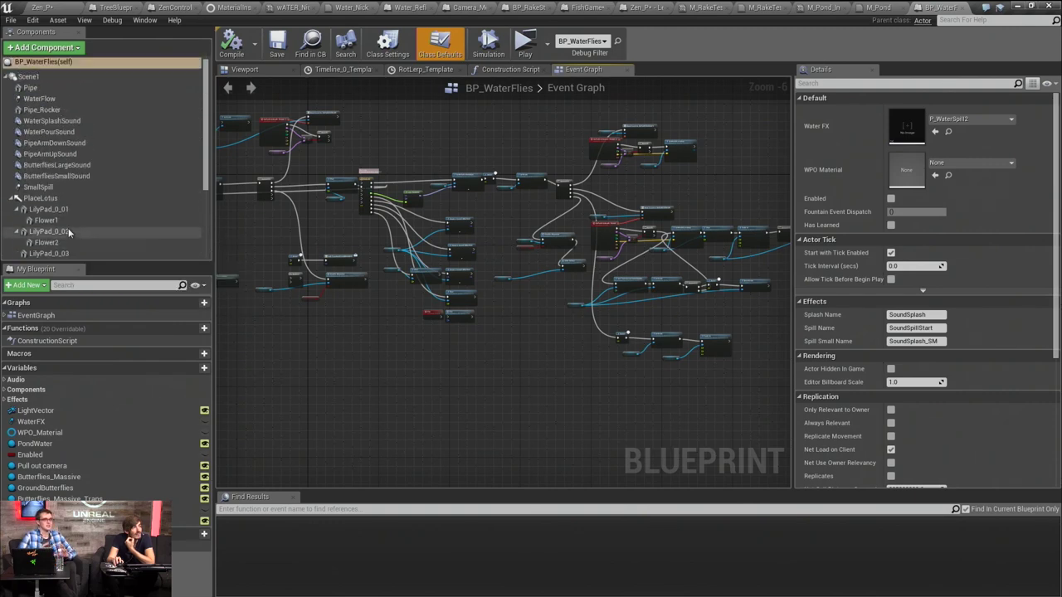
# Trace the BP_WaterFlies event graph back to the Event Enable Blueprint node and examine its connections
pyautogui.moveTo(451, 137); pyautogui.dragTo(711, 177, button='right')
pyautogui.scroll(-1, 547, 137)
pyautogui.scroll(-1, 647, 153)
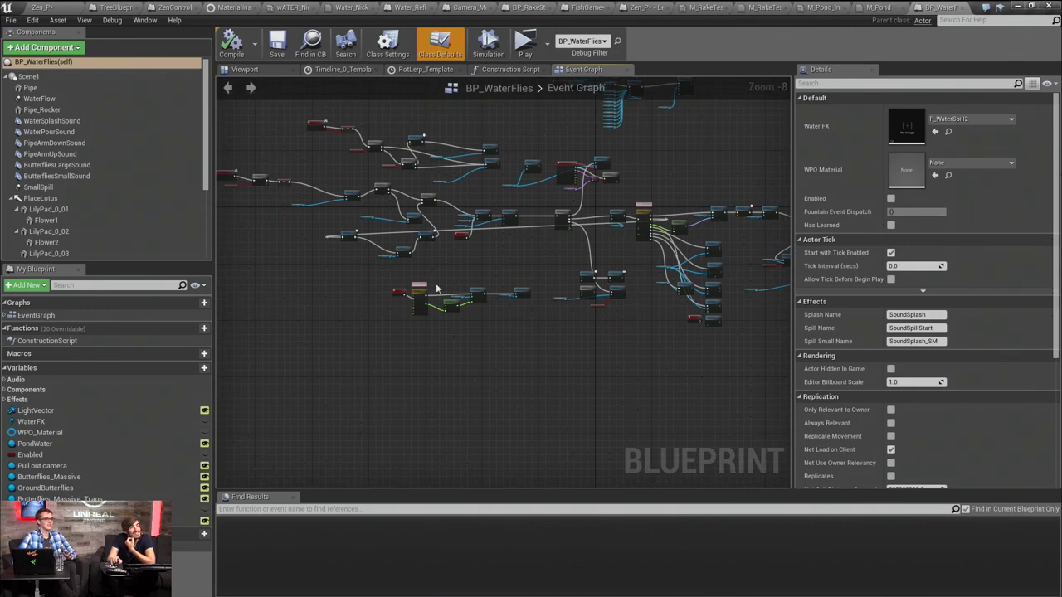
pyautogui.scroll(6, 352, 322)
pyautogui.moveTo(520, 243); pyautogui.dragTo(441, 392, button='right')
pyautogui.scroll(-5, 225, 359)
pyautogui.scroll(-1, 441, 392)
pyautogui.scroll(8, 377, 230)
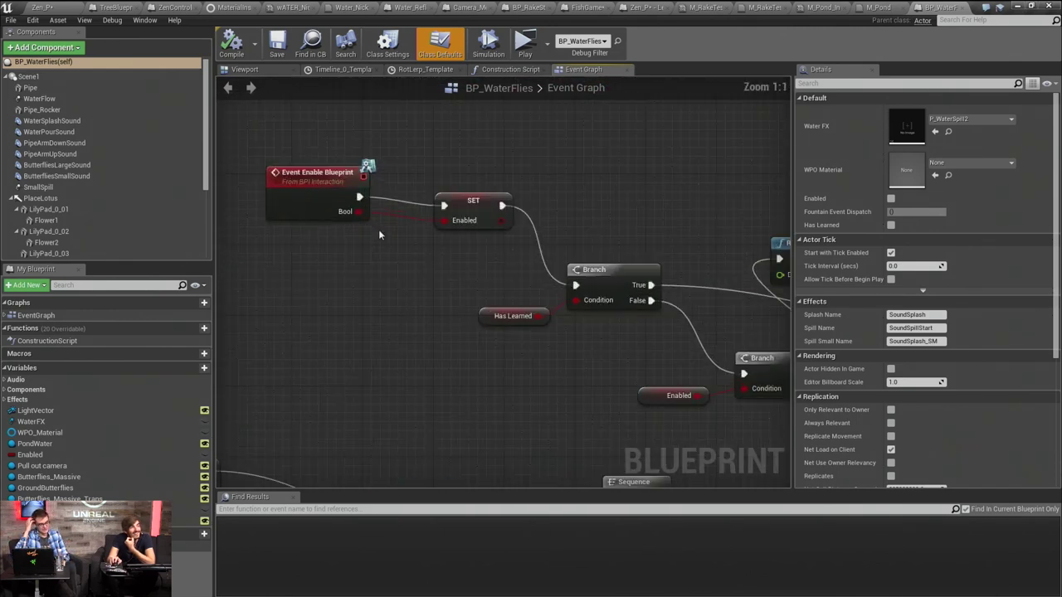
# Return to the Zen_P level and examine the Camera_Movement_12 actor and its Actor To Enable setting
pyautogui.click(68, 12)
pyautogui.moveTo(574, 282); pyautogui.dragTo(564, 319, button='right')
pyautogui.press('Escape')
pyautogui.moveTo(574, 282); pyautogui.dragTo(556, 274, button='right')
pyautogui.moveTo(465, 207)
pyautogui.mouseDown(button='right')
pyautogui.moveTo(431, 199)
pyautogui.moveTo(465, 195)
pyautogui.mouseUp(button='right')
pyautogui.click(431, 199)
pyautogui.moveTo(485, 272); pyautogui.dragTo(444, 253, button='right')
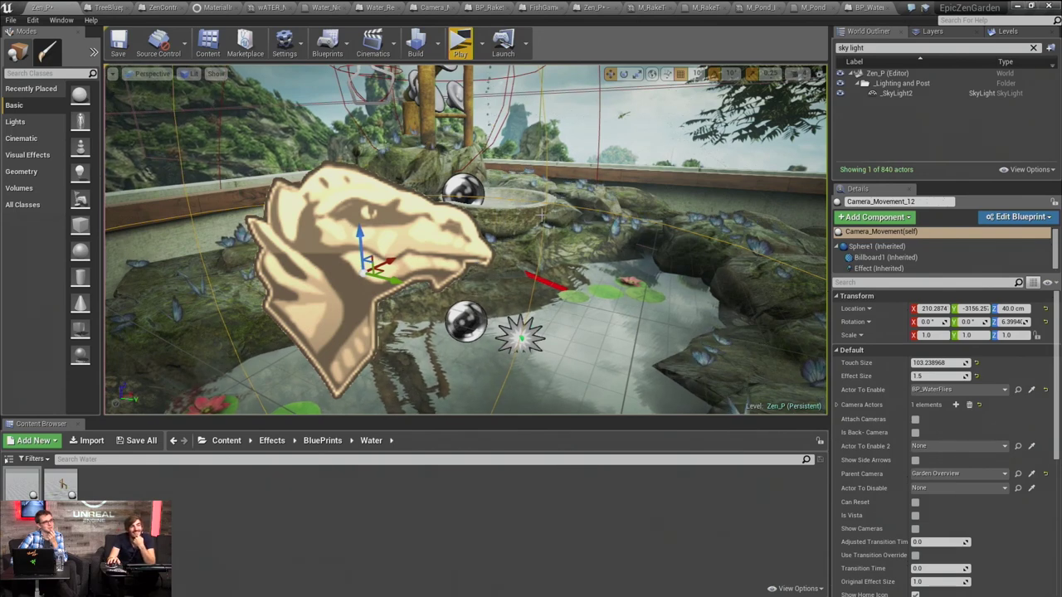
# Reopen the BP_WaterFlies event graph and follow Event Enable Blueprint through its branches to the Show Helper and Hide Helper nodes
pyautogui.click(871, 8)
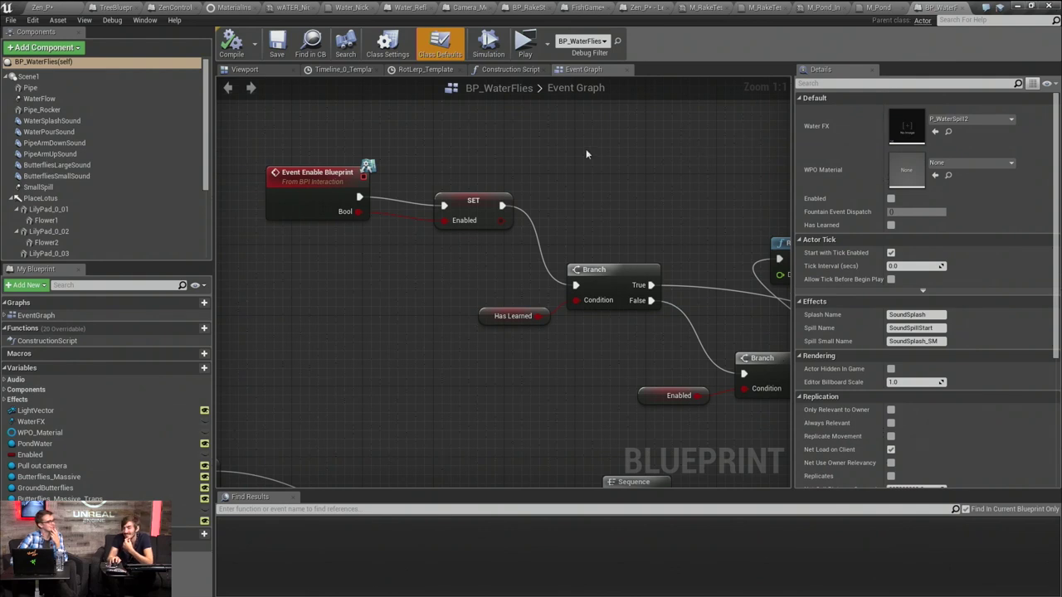
pyautogui.click(332, 207)
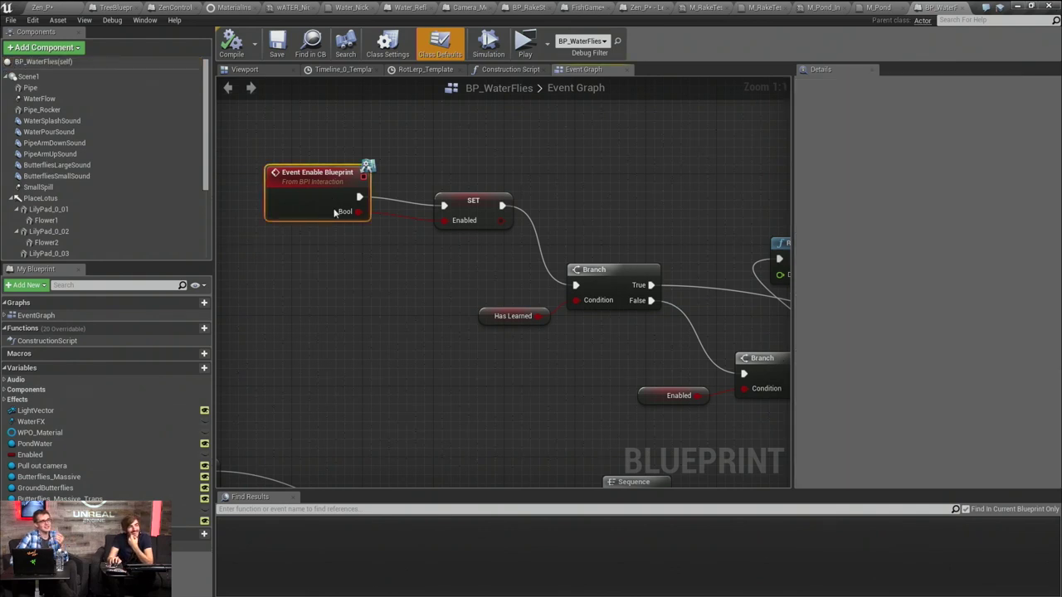
pyautogui.scroll(-3, 462, 273)
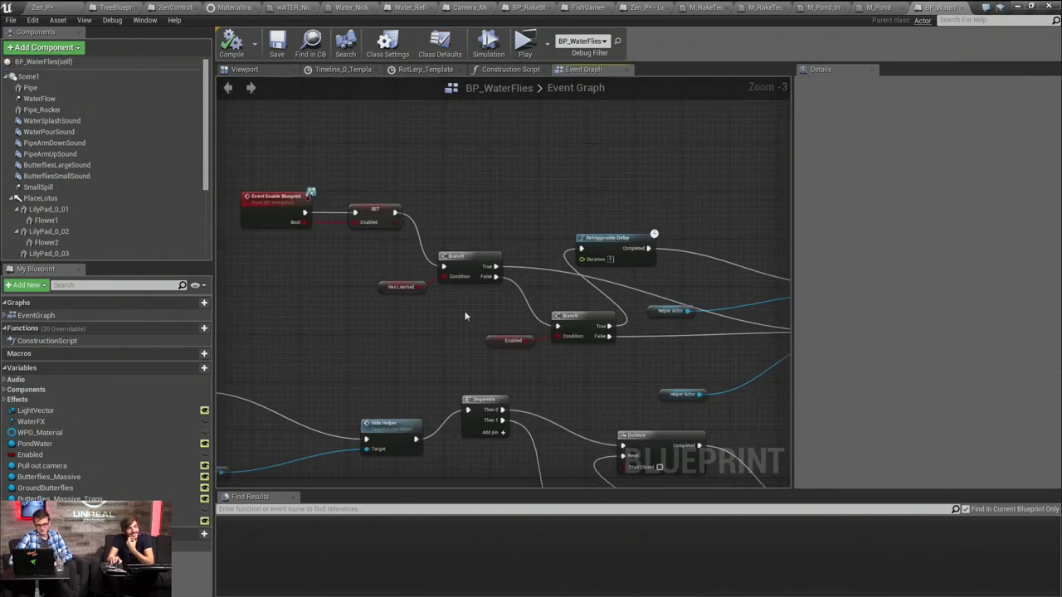
pyautogui.scroll(2, 641, 264)
pyautogui.scroll(1, 645, 264)
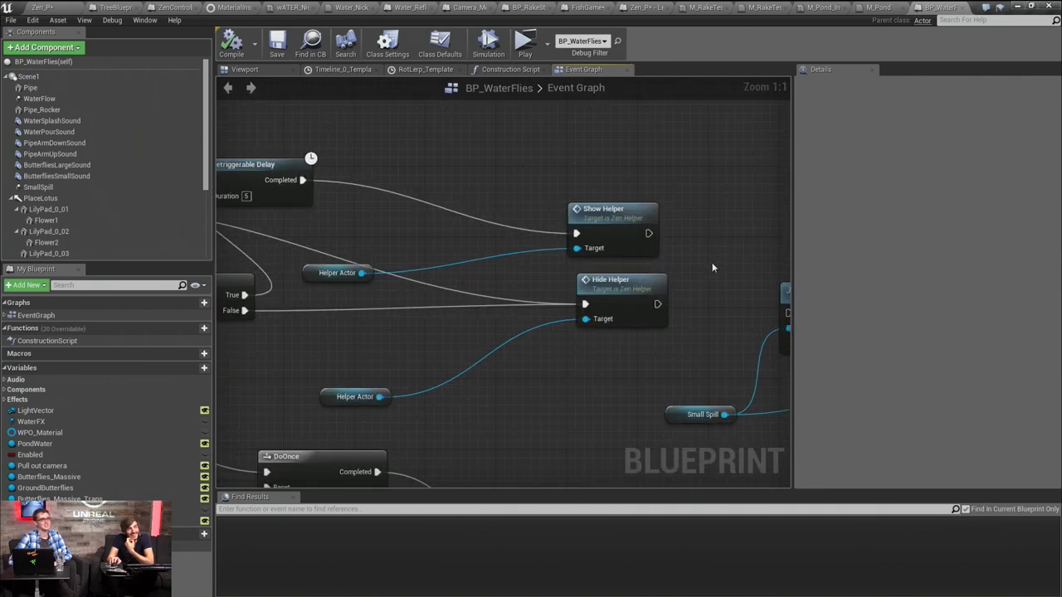
# Examine the remaining BP_WaterFlies node chains beyond the helper logic, including the sequence that splits into several branches
pyautogui.scroll(-3, 712, 265)
pyautogui.scroll(-4, 724, 220)
pyautogui.moveTo(724, 220); pyautogui.dragTo(484, 189, button='right')
pyautogui.moveTo(573, 204); pyautogui.dragTo(485, 194, button='right')
pyautogui.moveTo(690, 197); pyautogui.dragTo(419, 199, button='right')
pyautogui.scroll(4, 542, 252)
pyautogui.moveTo(311, 222); pyautogui.dragTo(489, 305, button='right')
pyautogui.scroll(3, 490, 264)
pyautogui.scroll(-5, 547, 295)
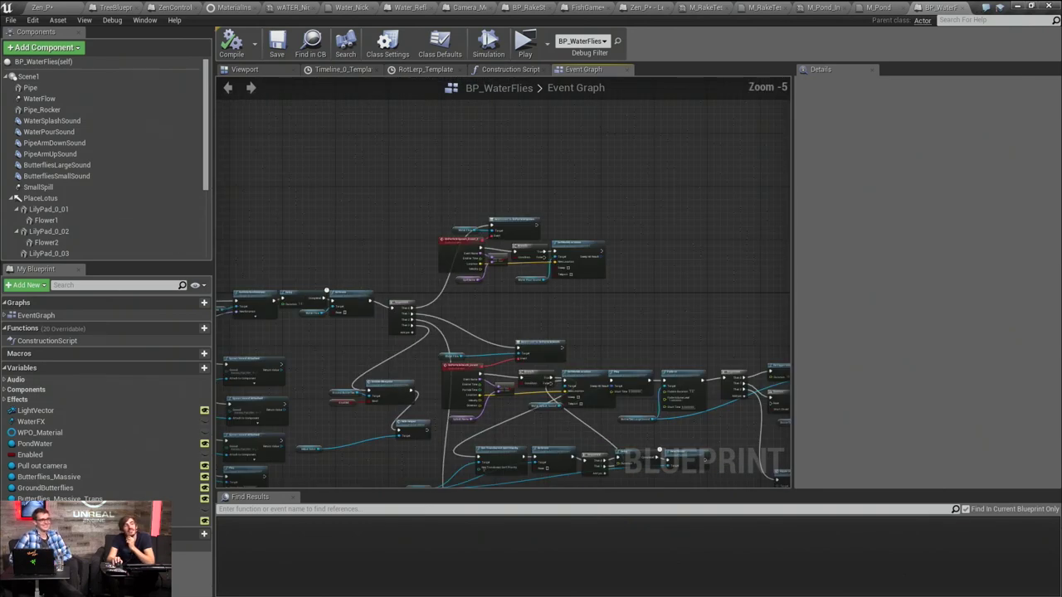
# Examine the remaining branches of the BP_WaterFlies graph and look around the fountain, pond and sand area in the Zen_P level
pyautogui.moveTo(695, 347); pyautogui.dragTo(490, 214, button='right')
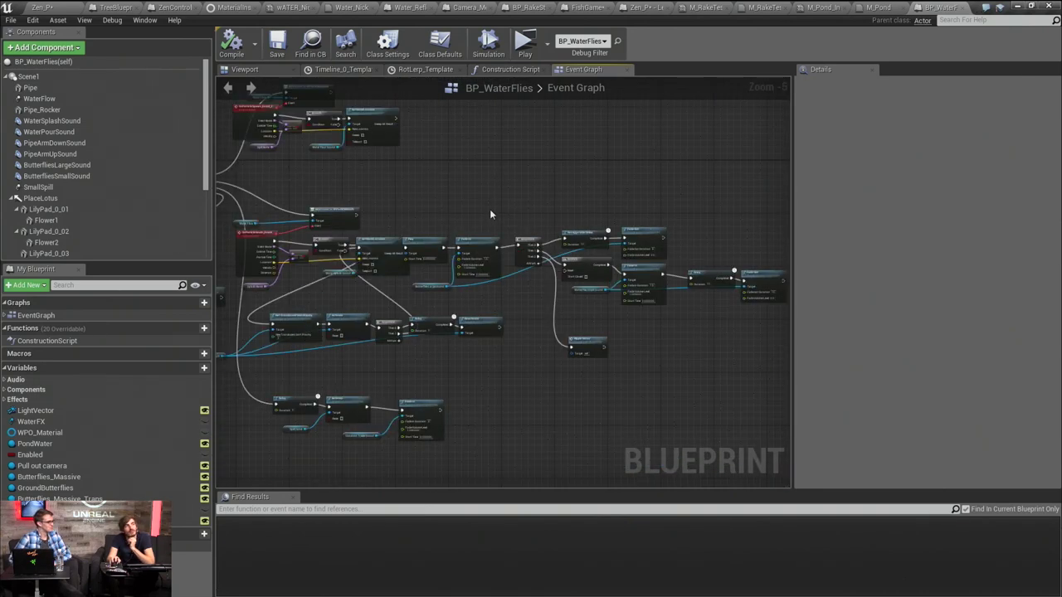
pyautogui.click(49, 7)
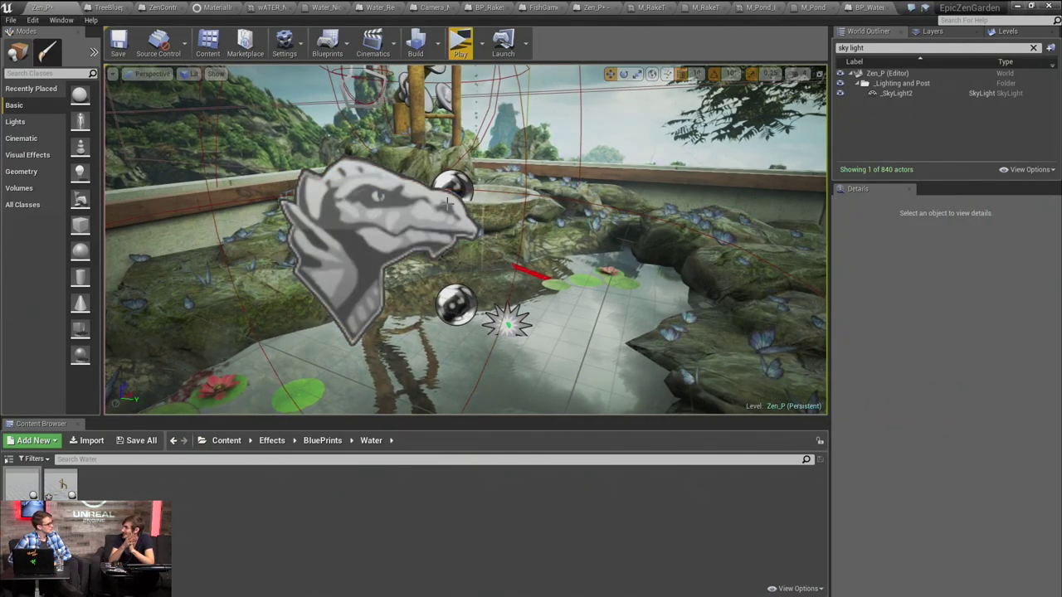
pyautogui.moveTo(636, 264); pyautogui.dragTo(543, 256, button='right')
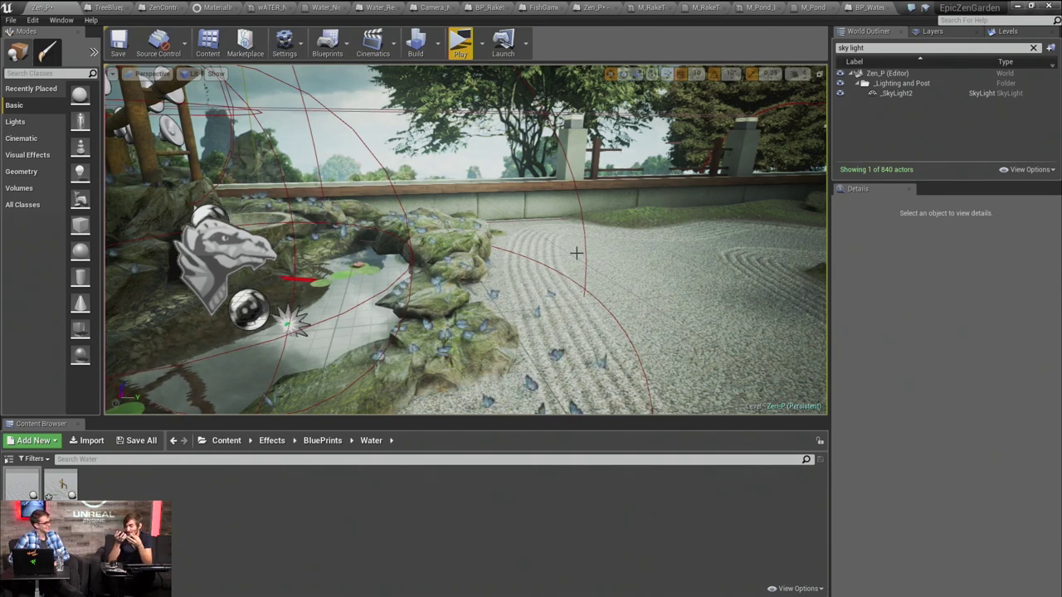
pyautogui.moveTo(649, 198); pyautogui.dragTo(485, 199, button='right')
pyautogui.keyDown('alt'); pyautogui.moveTo(514, 199); pyautogui.dragTo(473, 201); pyautogui.keyUp('alt')
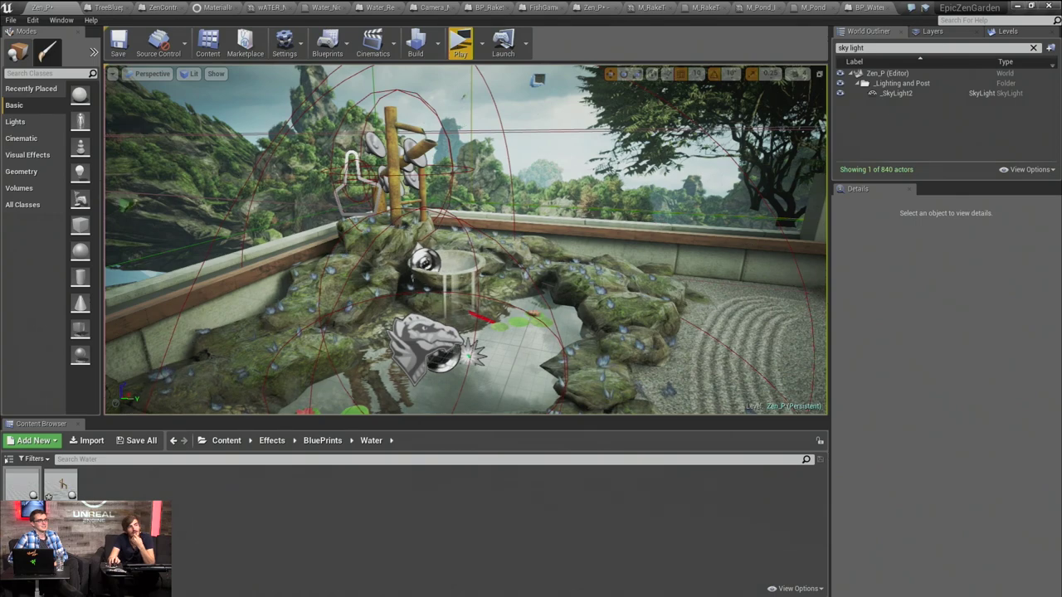
pyautogui.moveTo(502, 231); pyautogui.dragTo(519, 254, button='middle')
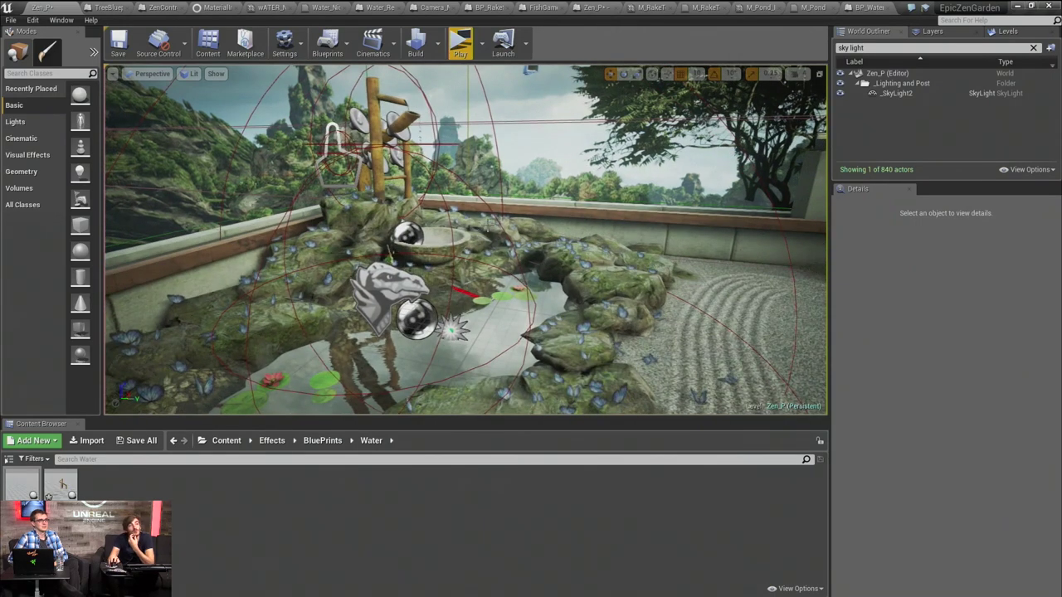
# Select the fountain's BP_WaterFlies actor, jump to its Butterflies Massive Trans reference, and open the blueprint of that butterfly flock
pyautogui.click(448, 240)
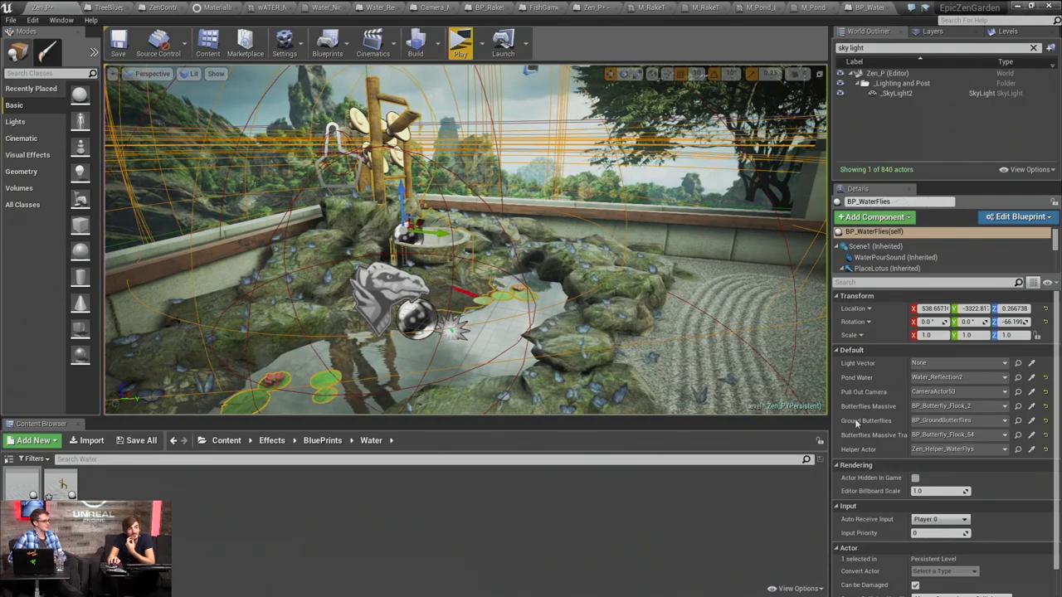
pyautogui.click(1019, 436)
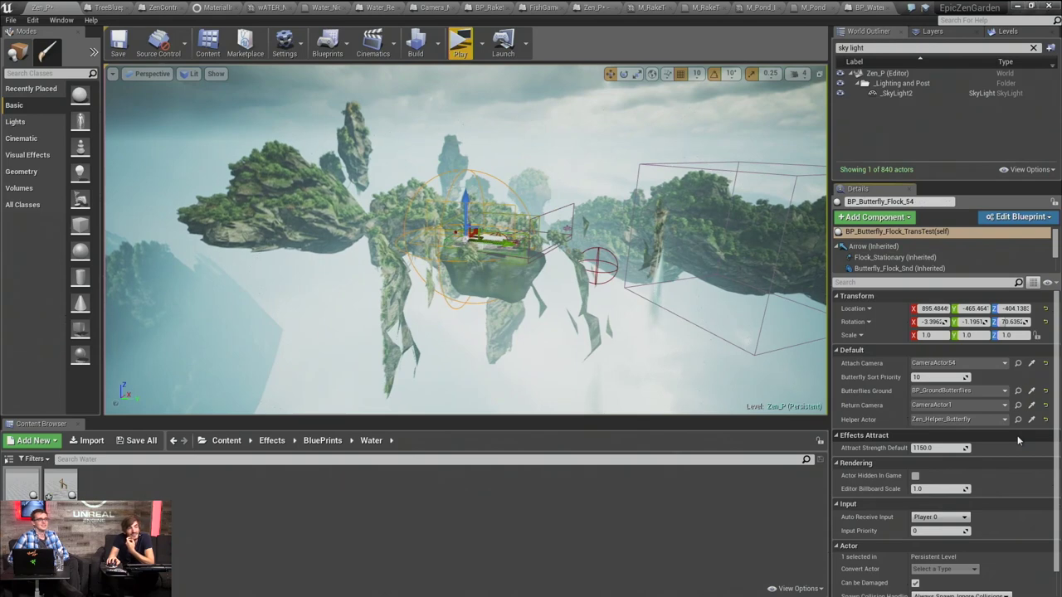
pyautogui.doubleClick(624, 306)
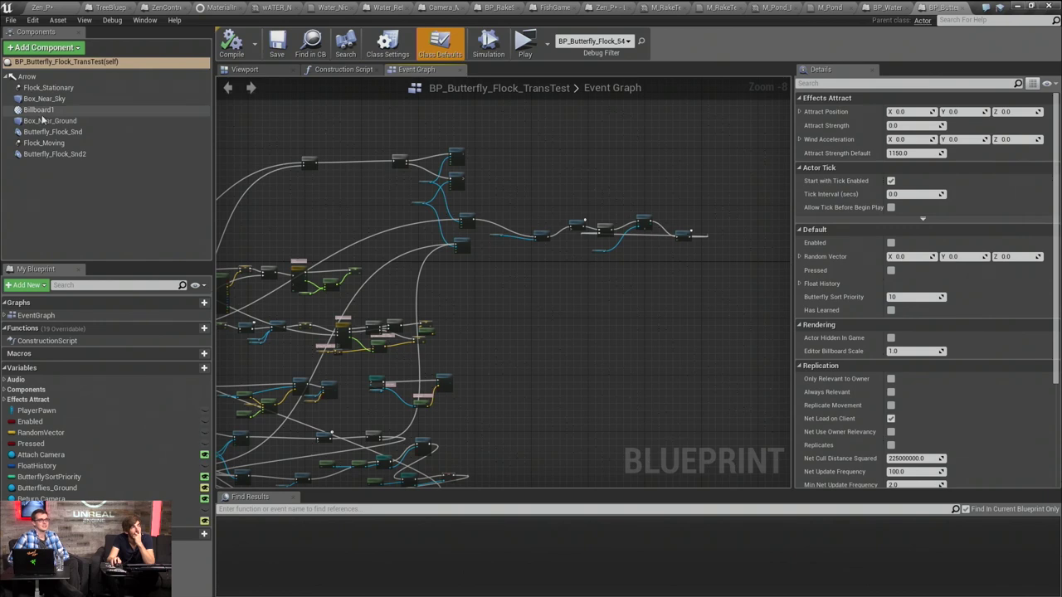
# Open the particle system used by the Flock_Moving component and inspect the Mesh Data of its first two Singles emitters
pyautogui.click(67, 147)
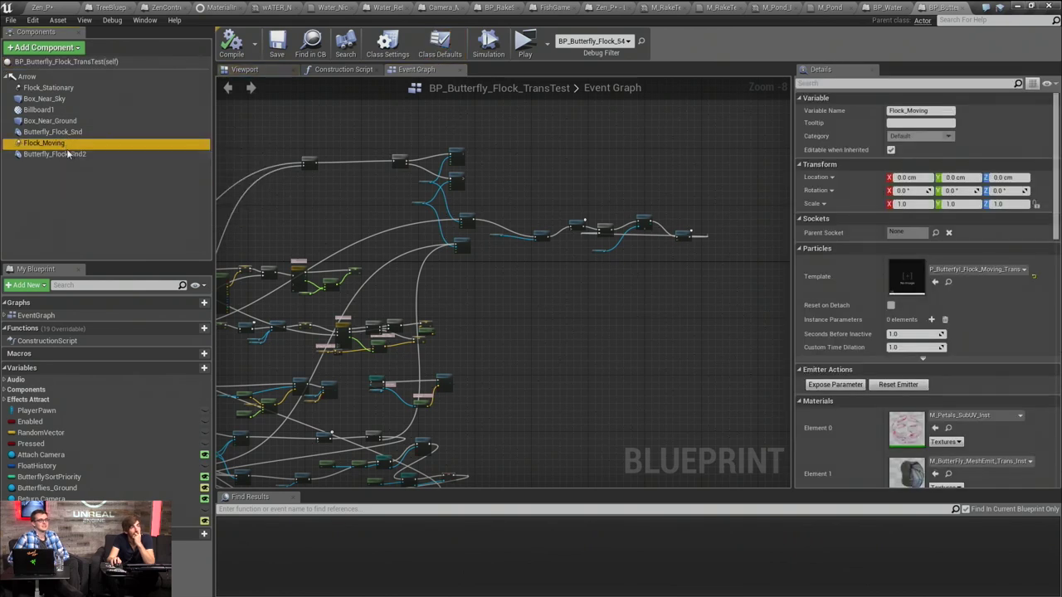
pyautogui.doubleClick(906, 277)
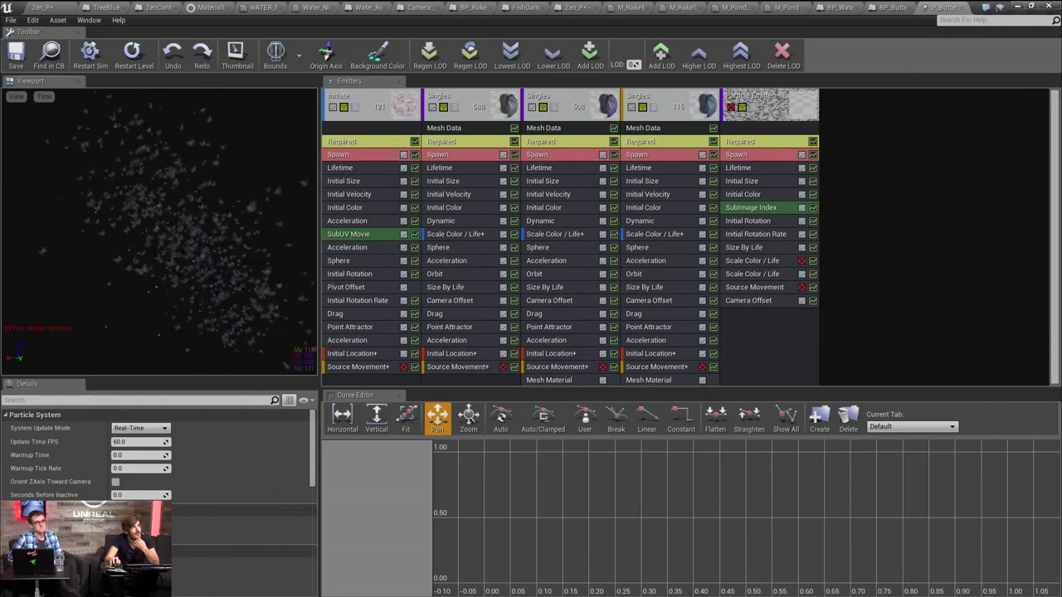
pyautogui.click(490, 128)
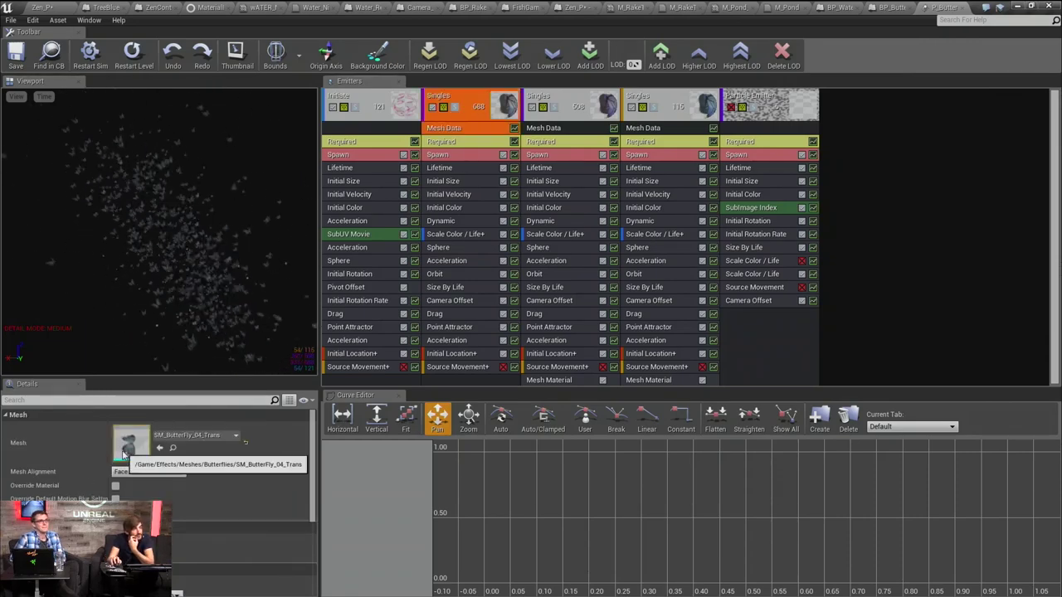
pyautogui.click(535, 129)
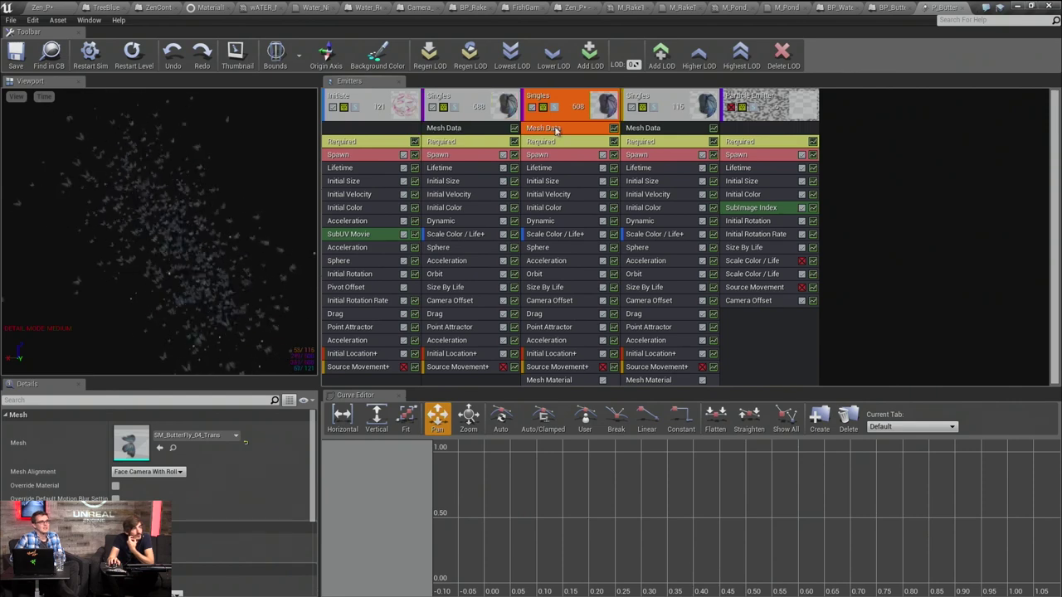
# Open the SM_ButterFly_04_Trans mesh, view its wings up close, and return to the particle system
pyautogui.doubleClick(141, 448)
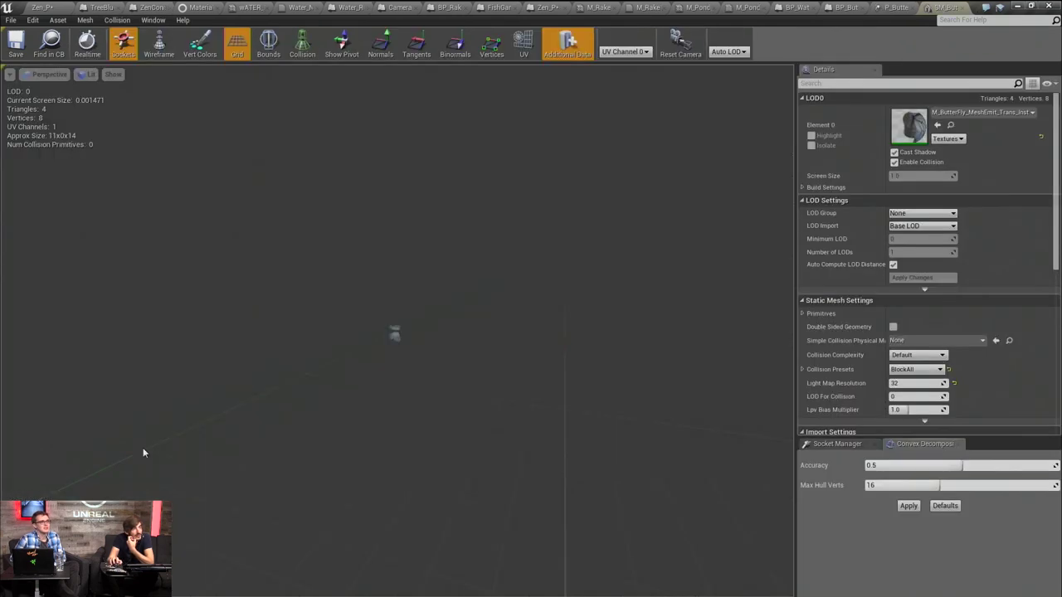
pyautogui.moveTo(268, 372)
pyautogui.mouseDown(button='right')
pyautogui.moveTo(285, 399)
pyautogui.moveTo(268, 372)
pyautogui.mouseUp(button='right')
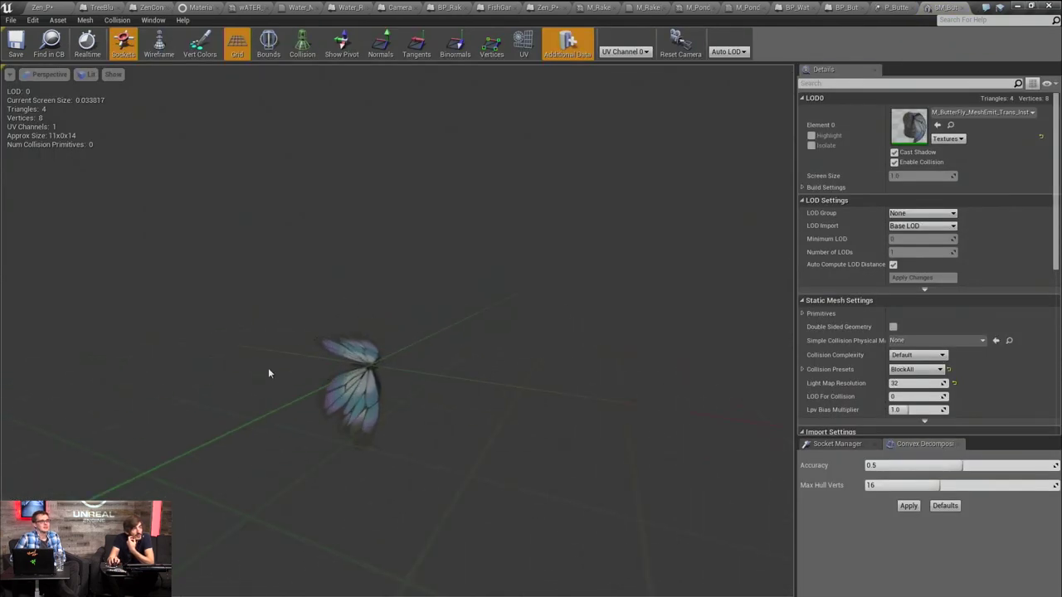
pyautogui.click(913, 8)
# Inspect the Mesh Data of the third Singles emitter and the previewed butterfly flock
pyautogui.click(670, 131)
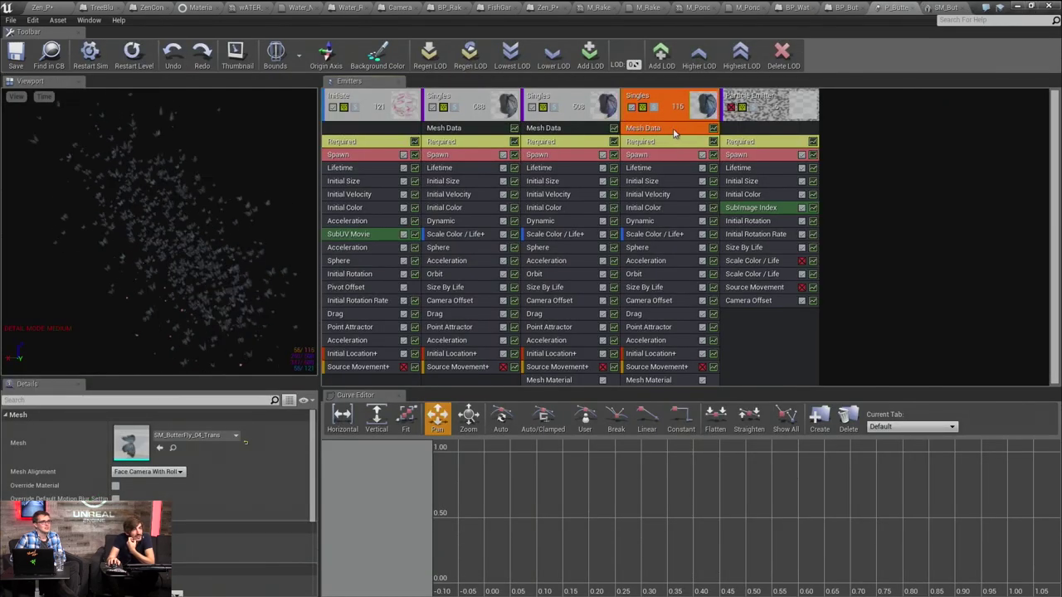
pyautogui.click(754, 132)
pyautogui.click(641, 129)
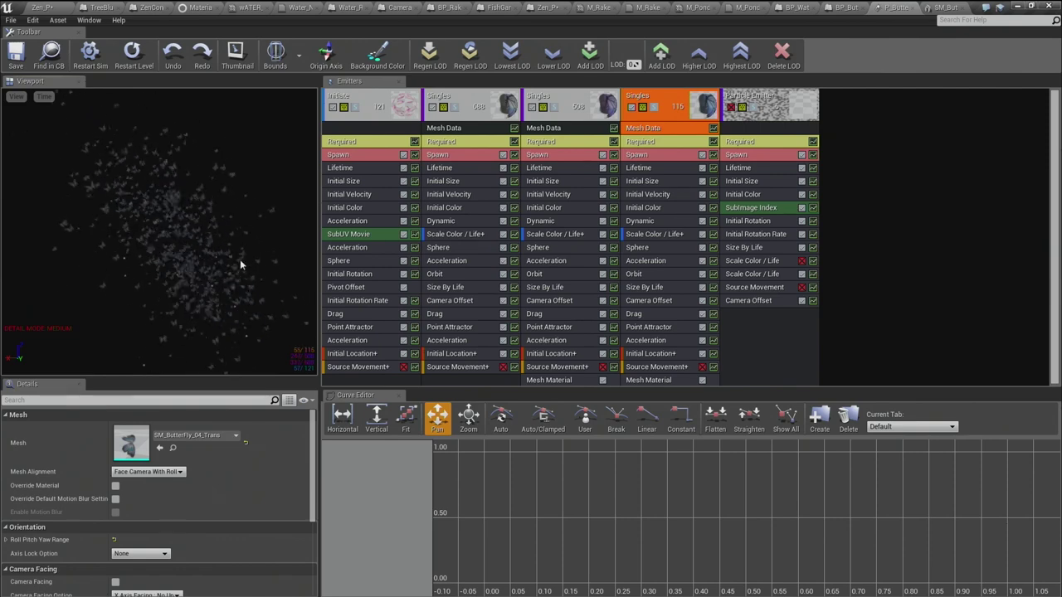
pyautogui.moveTo(225, 250)
pyautogui.mouseDown()
pyautogui.moveTo(237, 250)
pyautogui.moveTo(240, 201)
pyautogui.moveTo(240, 251)
pyautogui.mouseUp()
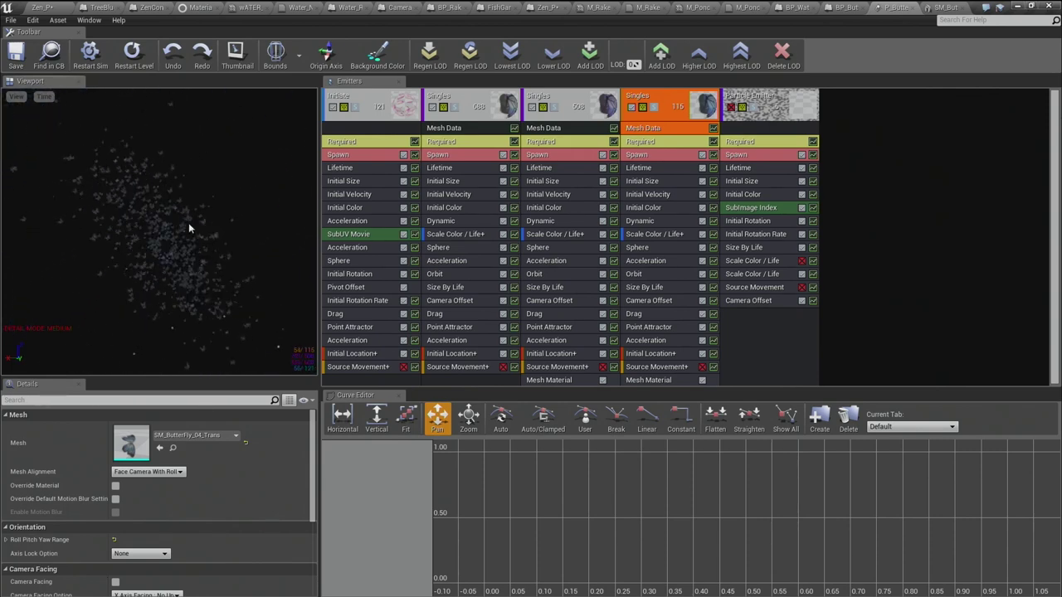
# Close the butterfly mesh, particle system and flock blueprint editors, and return to the Zen_P level
pyautogui.click(911, 9)
pyautogui.click(940, 8)
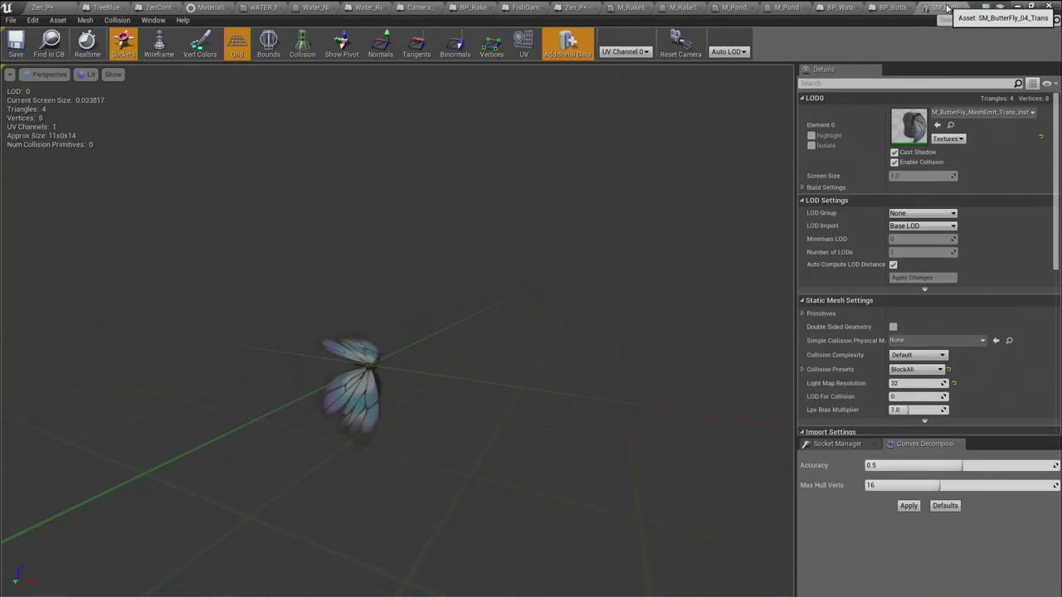
pyautogui.click(947, 7)
pyautogui.middleClick(938, 10)
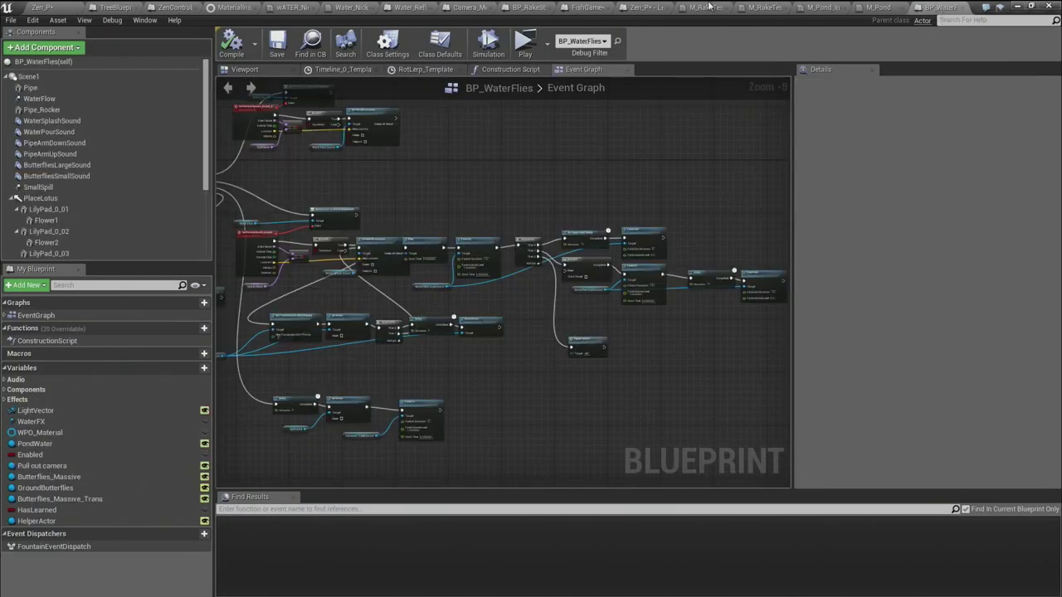
pyautogui.click(47, 8)
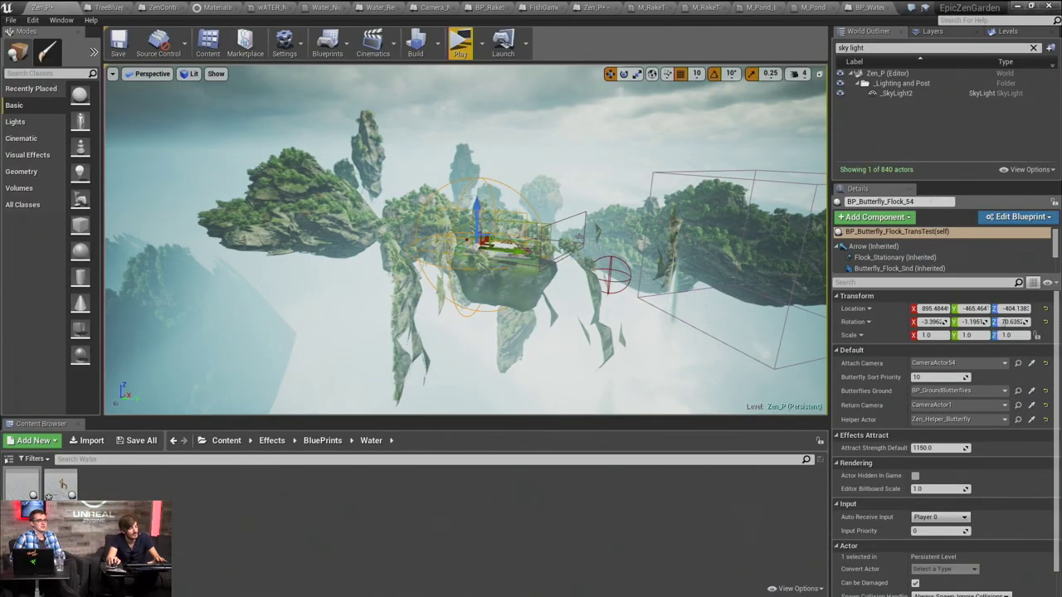
# Jump to the bookmarked view of the floating islands, clear the selection, and hide the editor's helper graphics in the viewport
pyautogui.press('1')
pyautogui.moveTo(384, 287); pyautogui.dragTo(401, 285, button='right')
pyautogui.press('Escape')
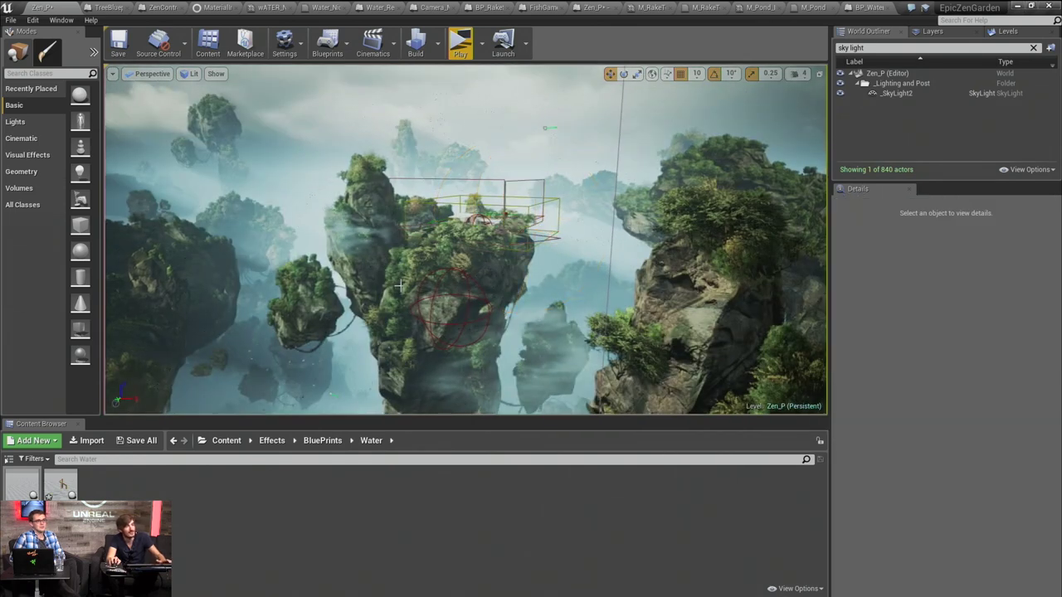
pyautogui.moveTo(491, 260); pyautogui.dragTo(506, 260, button='right')
pyautogui.press('g')
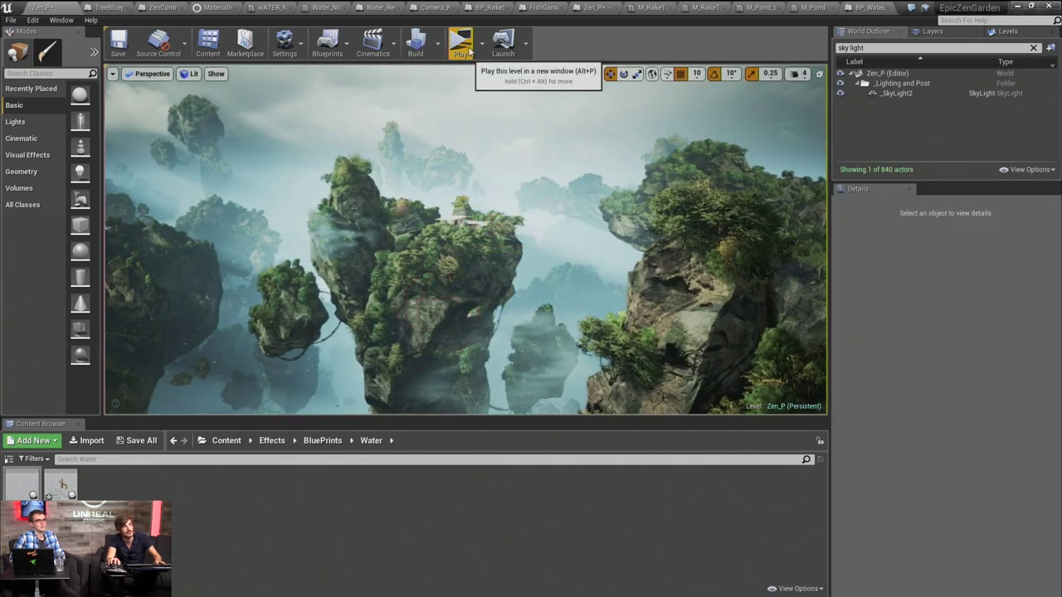
# Play the level in a new window and travel from the house past the fish pond to the garden, activating the red tree's hotspot
pyautogui.click(469, 48)
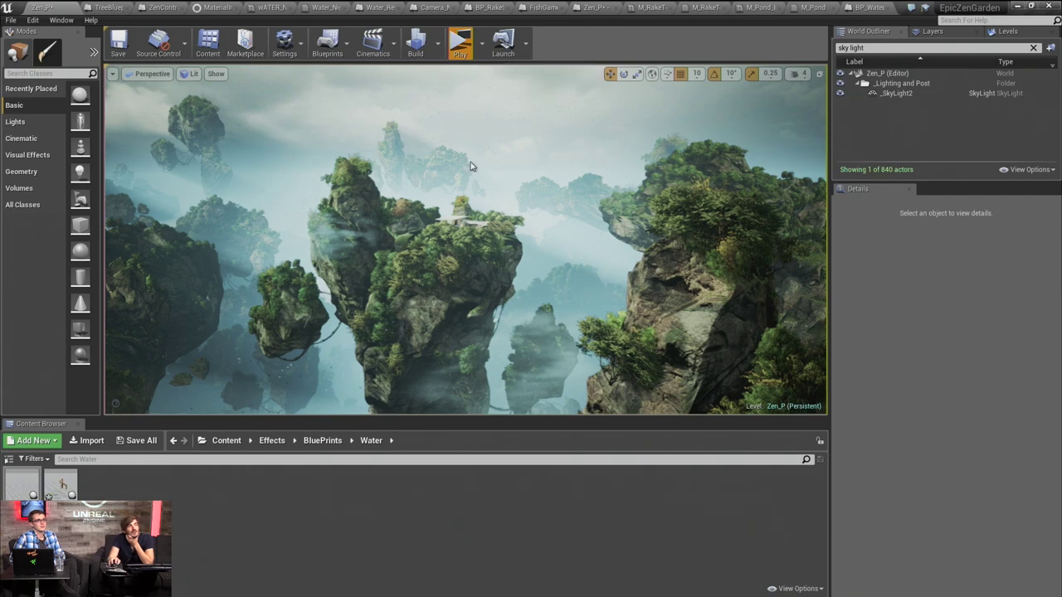
pyautogui.click(519, 370)
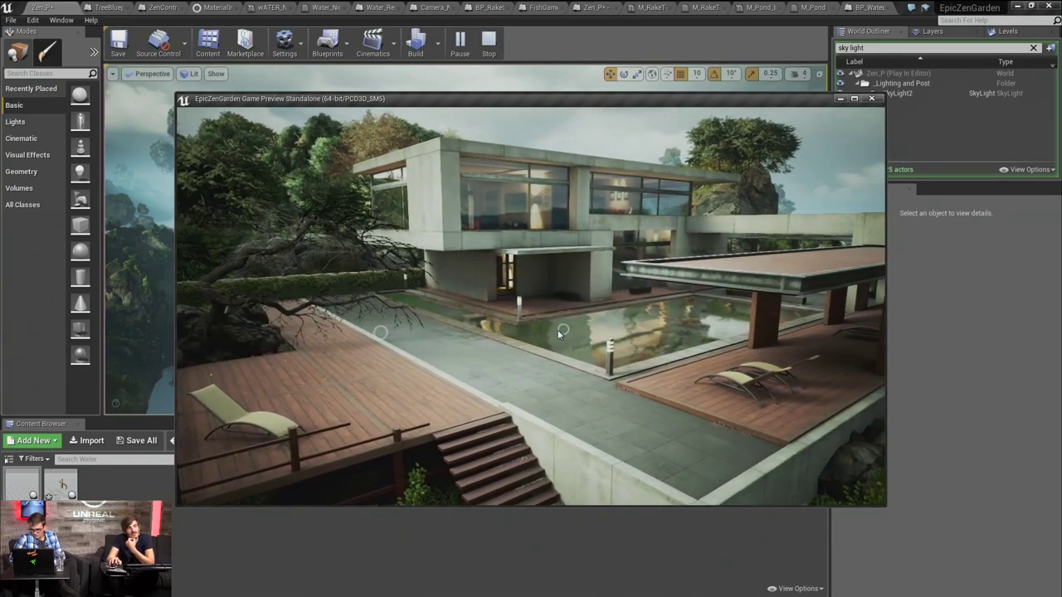
pyautogui.click(567, 332)
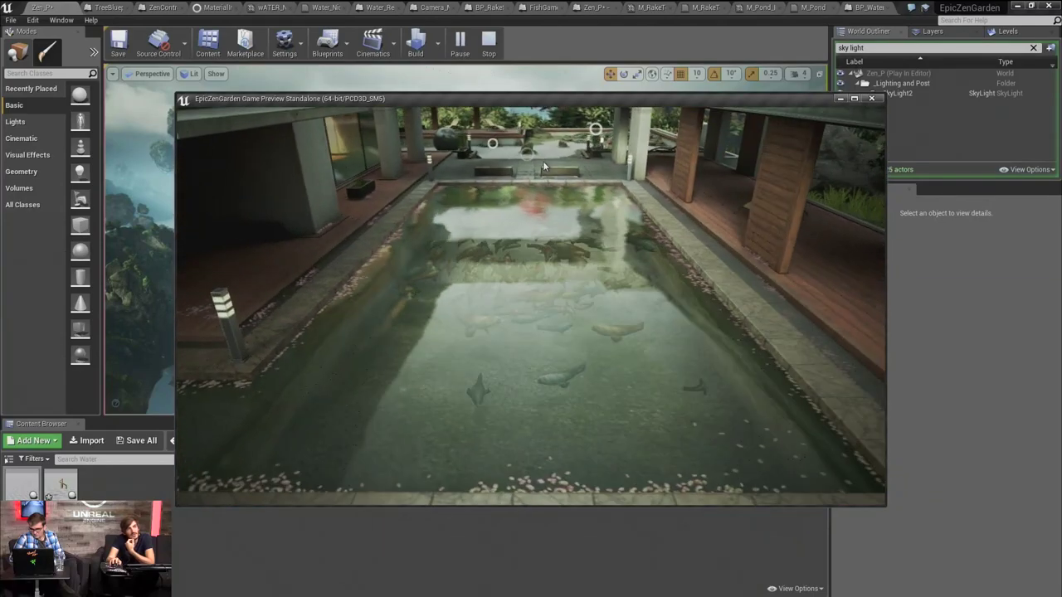
pyautogui.click(528, 156)
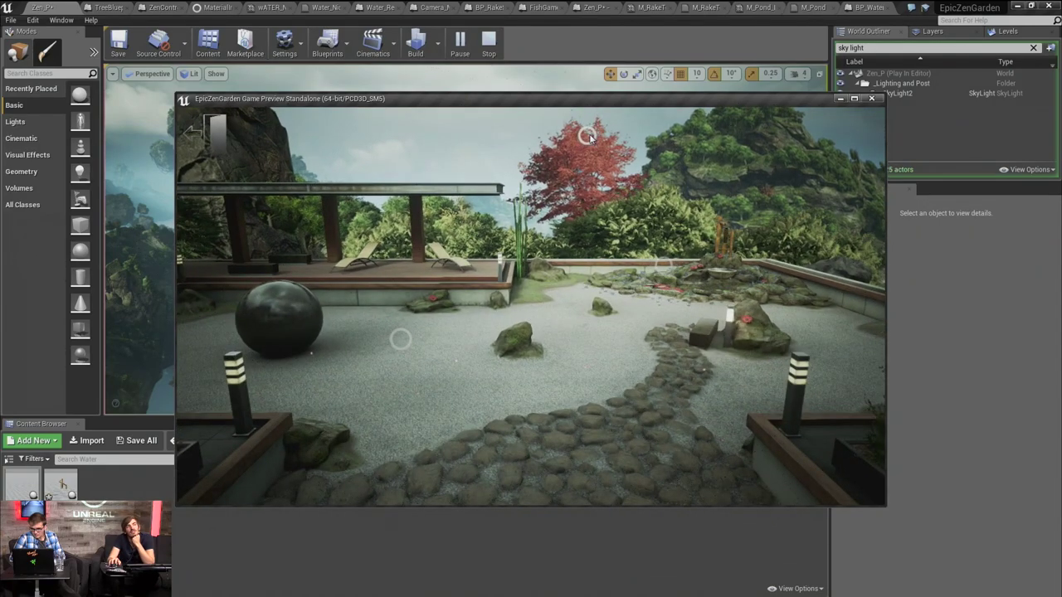
pyautogui.click(590, 138)
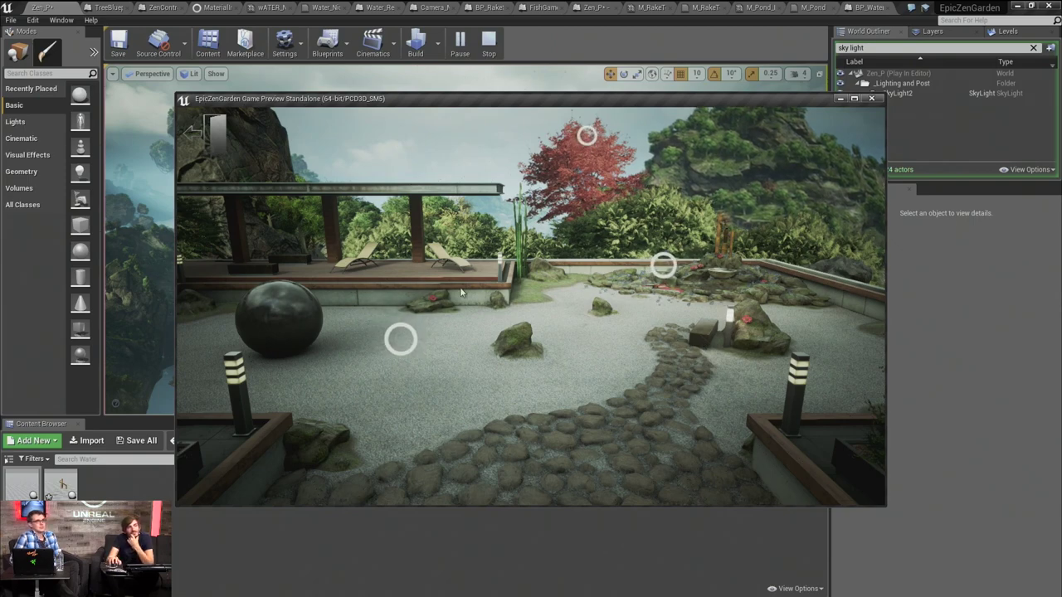
# Enter the sand garden and rake overlapping curved patterns through the sand around the black sphere and the rocks
pyautogui.click(400, 341)
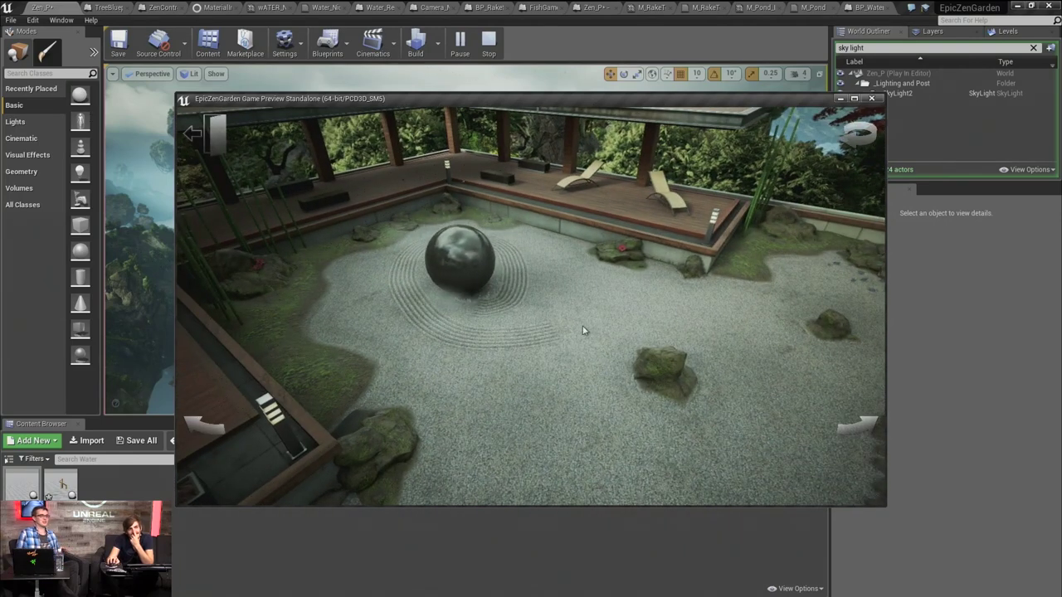
pyautogui.moveTo(640, 429)
pyautogui.mouseDown()
pyautogui.moveTo(636, 344)
pyautogui.moveTo(789, 376)
pyautogui.mouseUp()
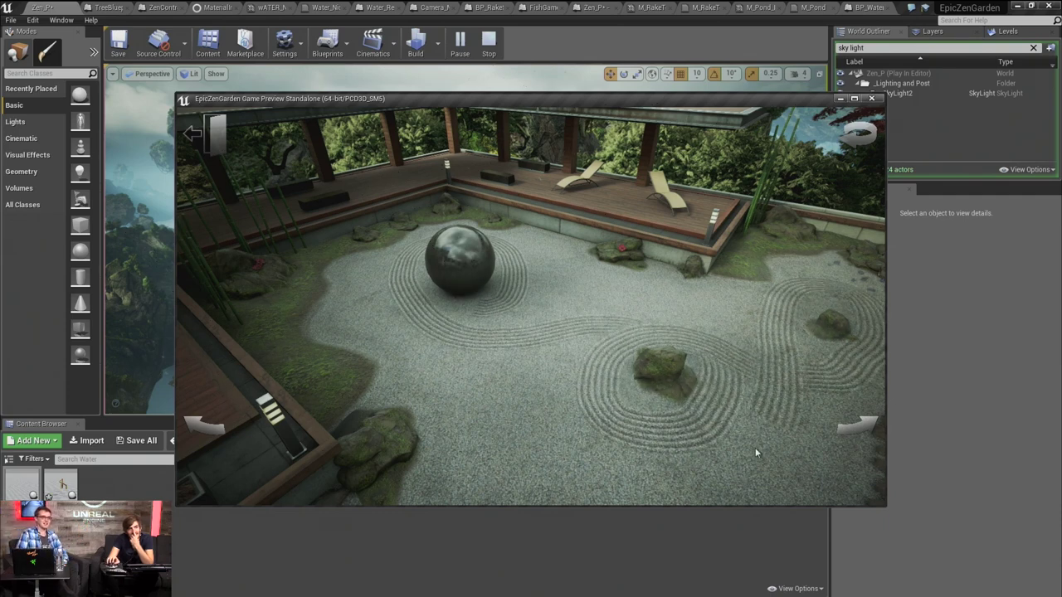
pyautogui.moveTo(755, 453); pyautogui.dragTo(598, 466)
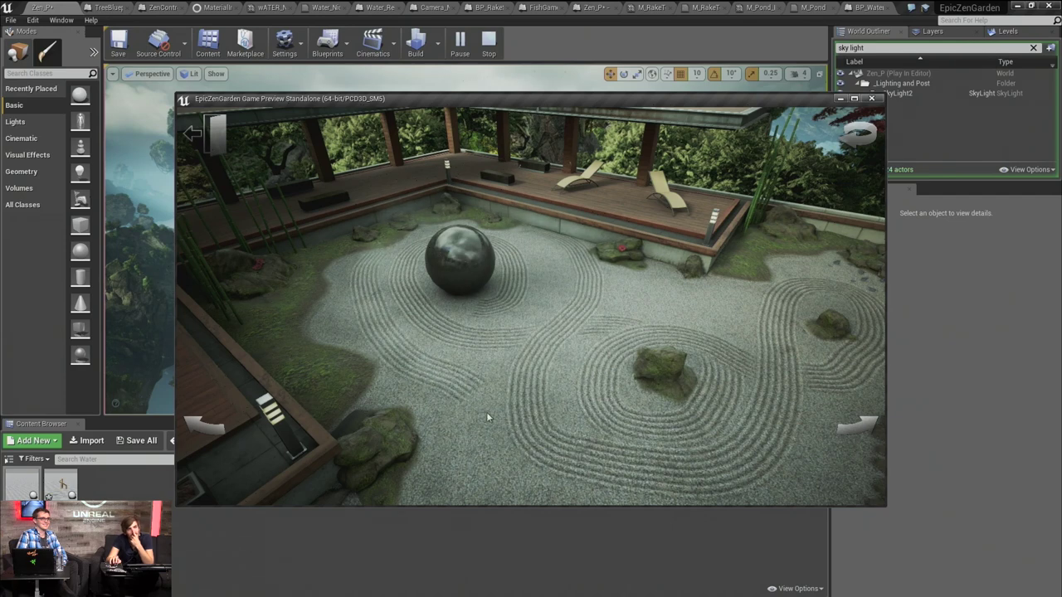
pyautogui.moveTo(812, 484); pyautogui.dragTo(816, 365)
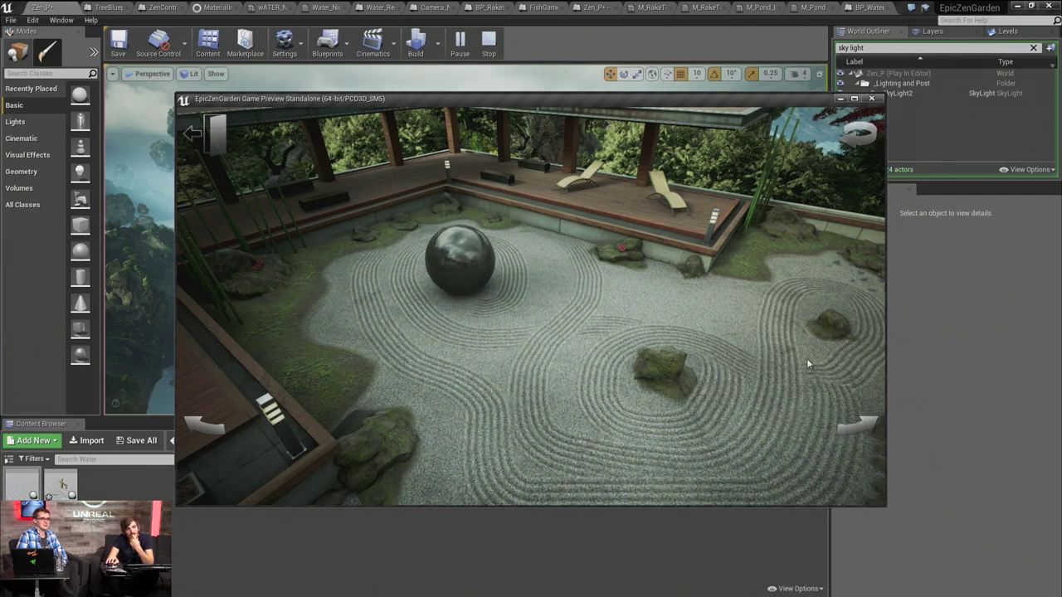
pyautogui.moveTo(554, 384); pyautogui.dragTo(739, 387)
pyautogui.moveTo(603, 343)
pyautogui.mouseDown()
pyautogui.moveTo(676, 434)
pyautogui.moveTo(687, 365)
pyautogui.mouseUp()
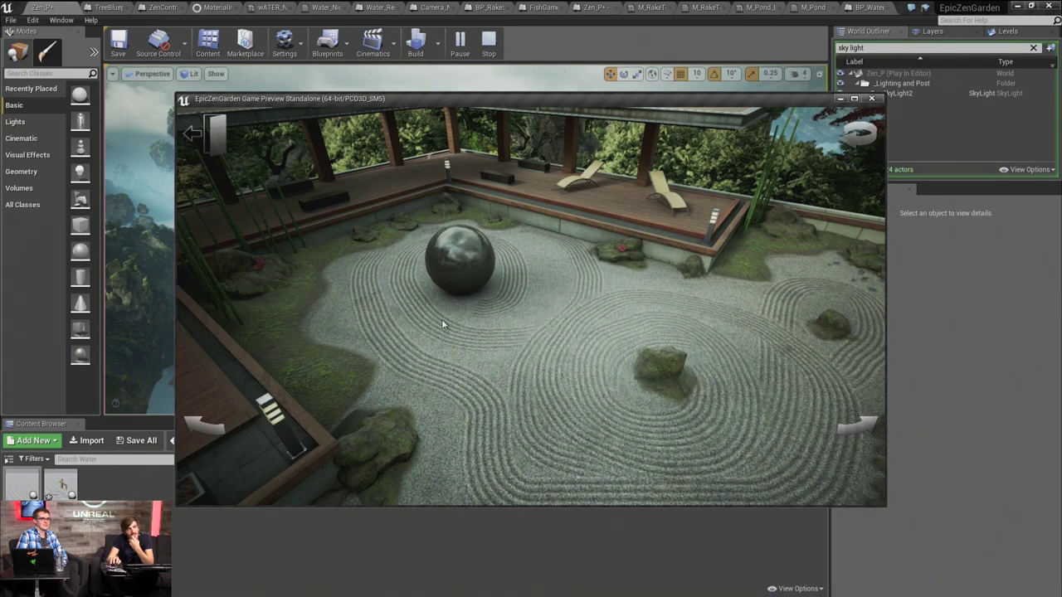
pyautogui.moveTo(514, 278); pyautogui.dragTo(501, 339)
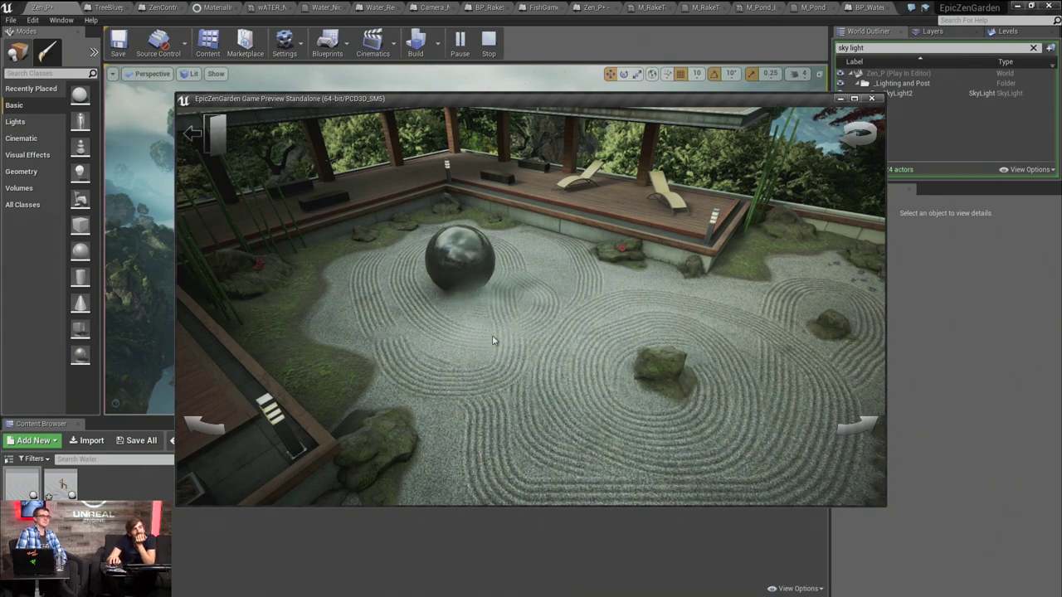
pyautogui.moveTo(416, 293); pyautogui.dragTo(465, 249)
pyautogui.moveTo(442, 339)
pyautogui.mouseDown()
pyautogui.moveTo(489, 299)
pyautogui.moveTo(523, 357)
pyautogui.moveTo(564, 265)
pyautogui.mouseUp()
pyautogui.moveTo(548, 338)
pyautogui.mouseDown()
pyautogui.moveTo(451, 468)
pyautogui.moveTo(531, 489)
pyautogui.moveTo(624, 296)
pyautogui.mouseUp()
pyautogui.moveTo(687, 300)
pyautogui.mouseDown()
pyautogui.moveTo(699, 448)
pyautogui.moveTo(589, 411)
pyautogui.moveTo(746, 363)
pyautogui.mouseUp()
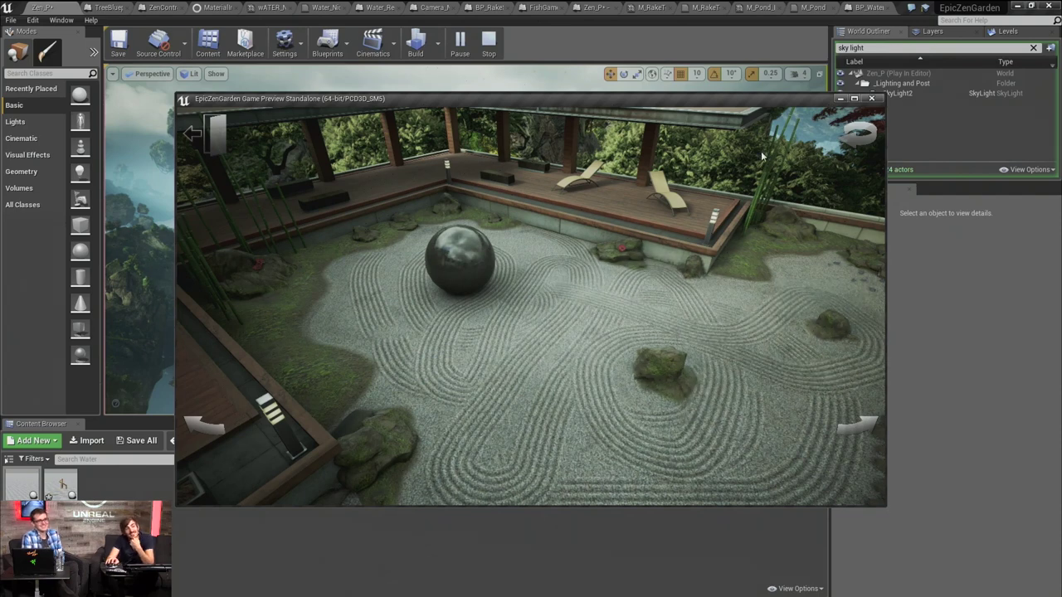
# Reset the raked sand and rake a fresh ring around the middle rock
pyautogui.click(857, 140)
pyautogui.moveTo(582, 402); pyautogui.dragTo(640, 355)
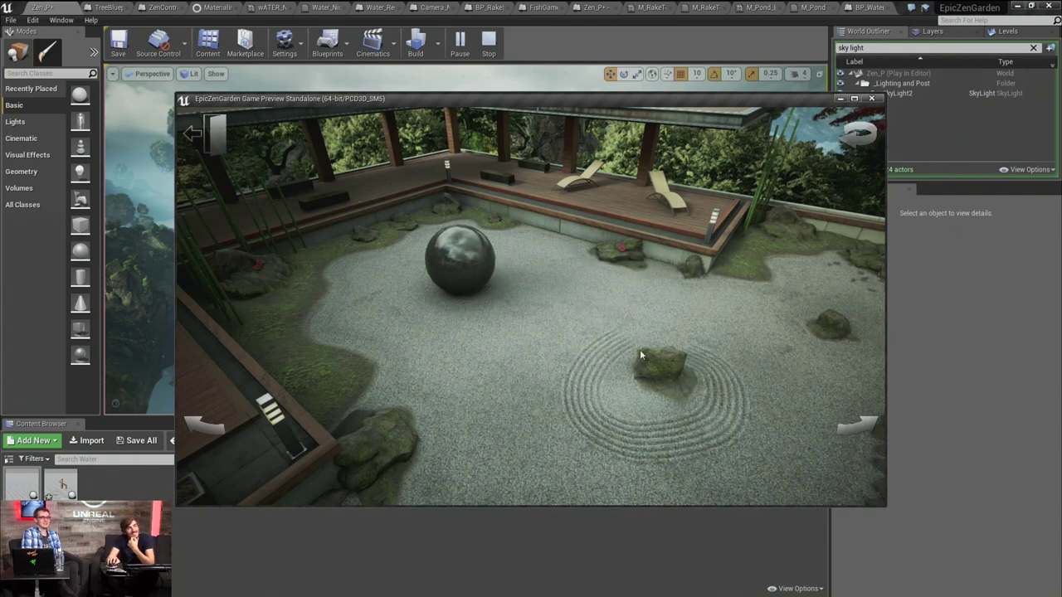
# Leave the sand garden, visit the bamboo fountain's hotspot, return to the garden overview, and end the play session
pyautogui.click(196, 137)
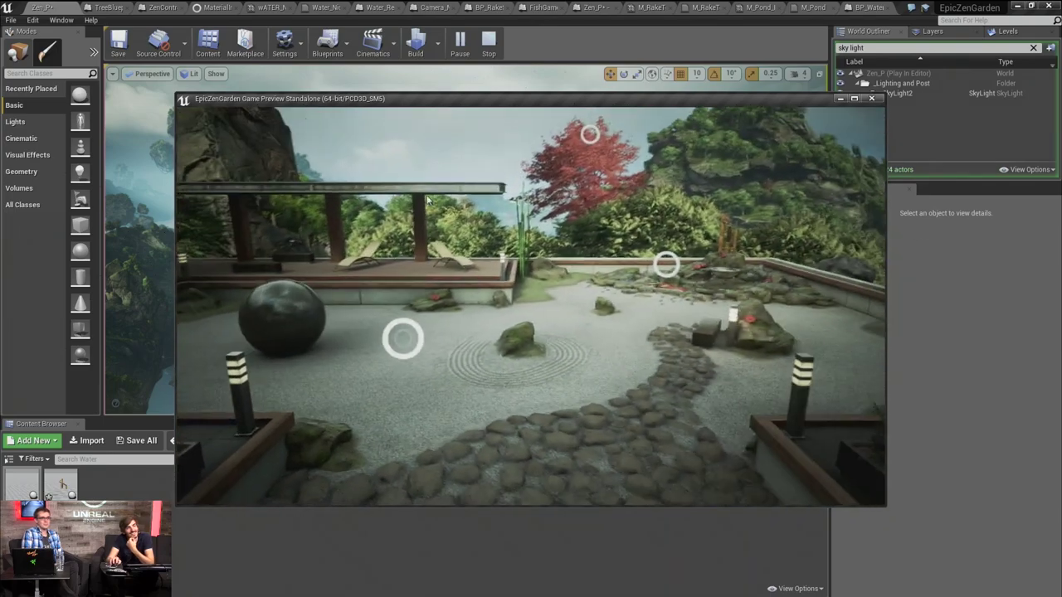
pyautogui.click(664, 266)
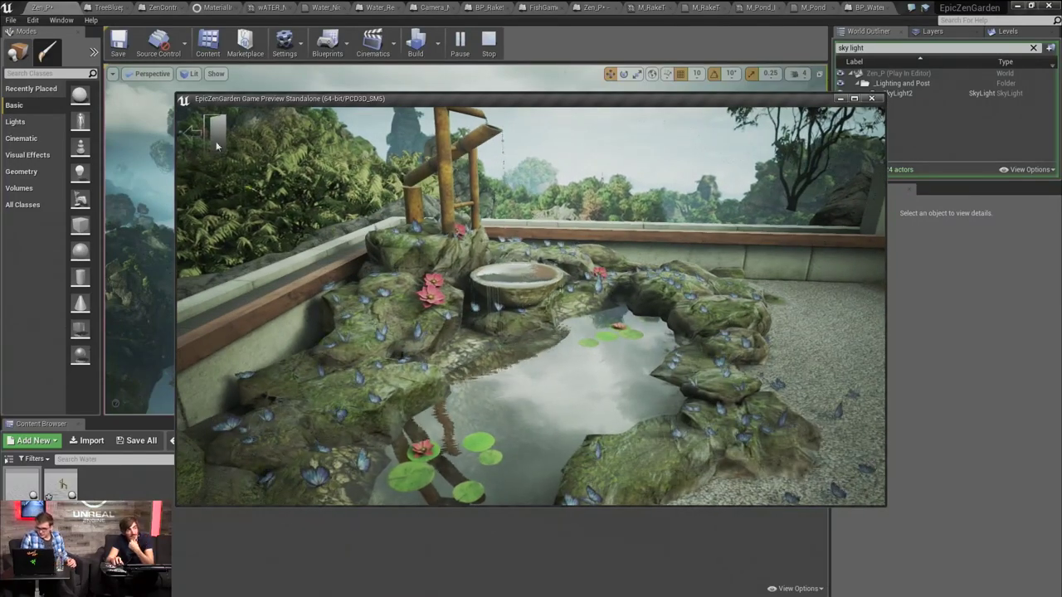
pyautogui.click(200, 135)
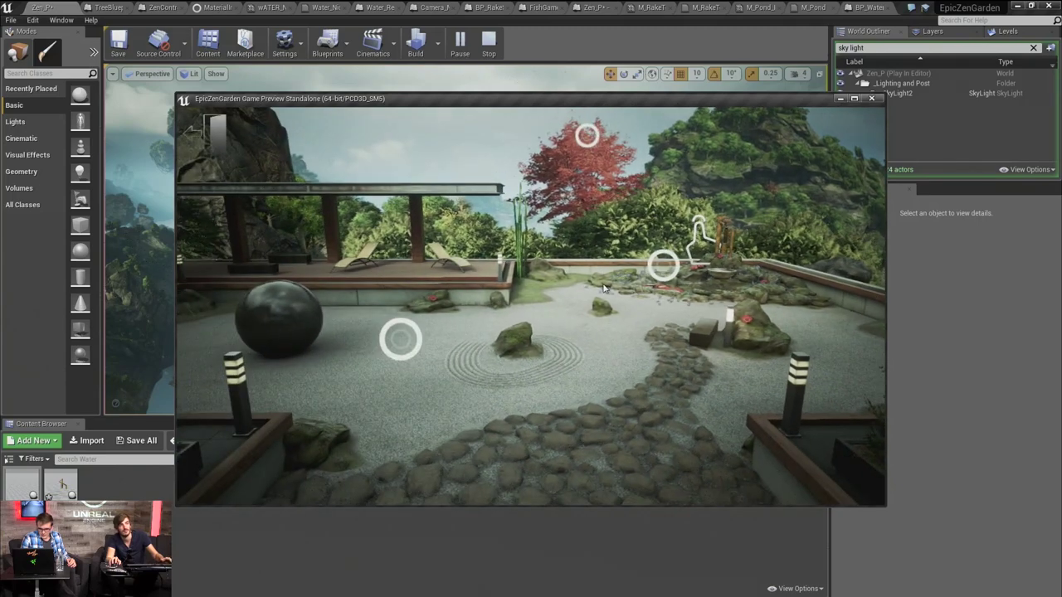
pyautogui.click(871, 98)
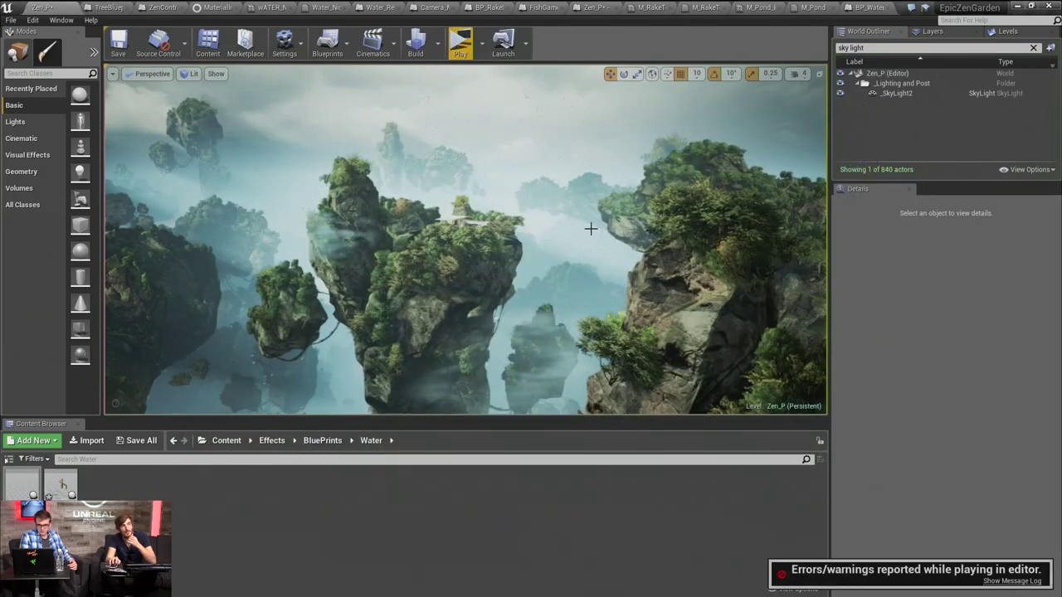
# Jump to the first bookmarked view, move below the fish pond's water surface, and select the SM_Pond mesh
pyautogui.press('1')
pyautogui.moveTo(464, 241); pyautogui.dragTo(689, 240, button='right')
pyautogui.press('w')
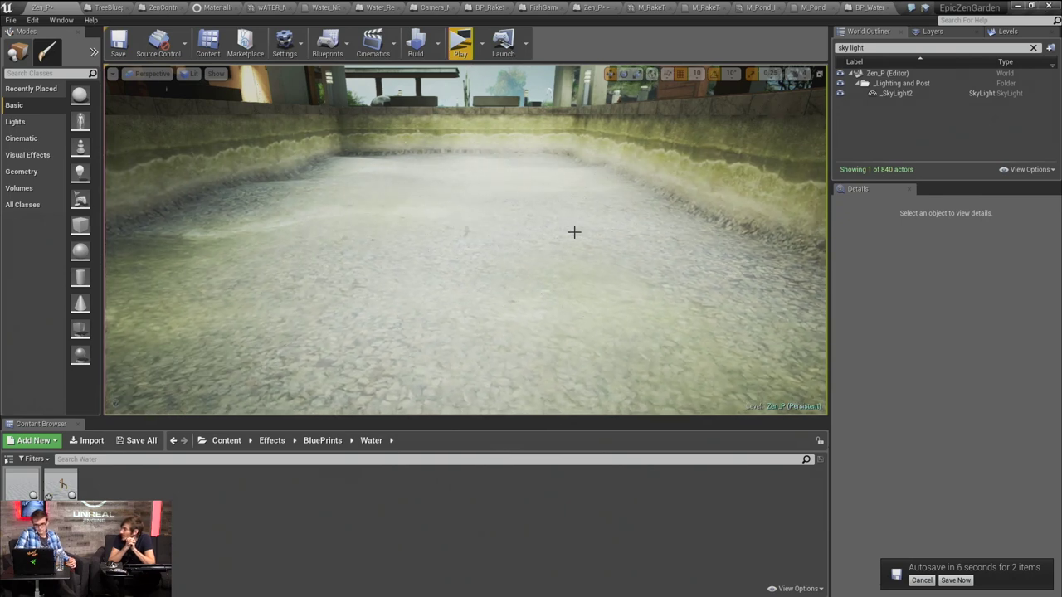
pyautogui.click(569, 239)
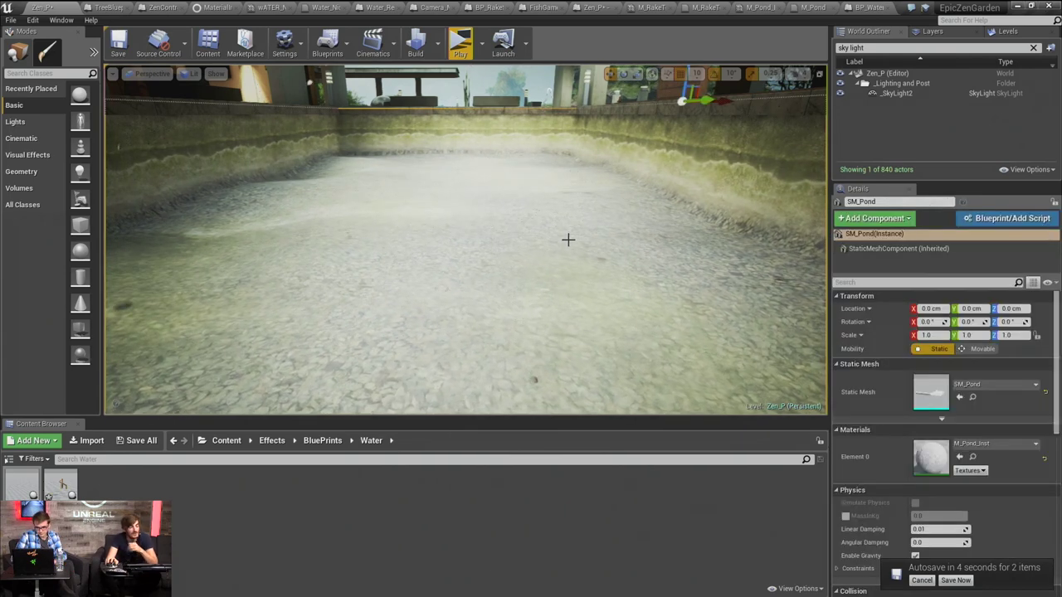
pyautogui.click(541, 240)
pyautogui.moveTo(511, 247); pyautogui.dragTo(503, 247, button='right')
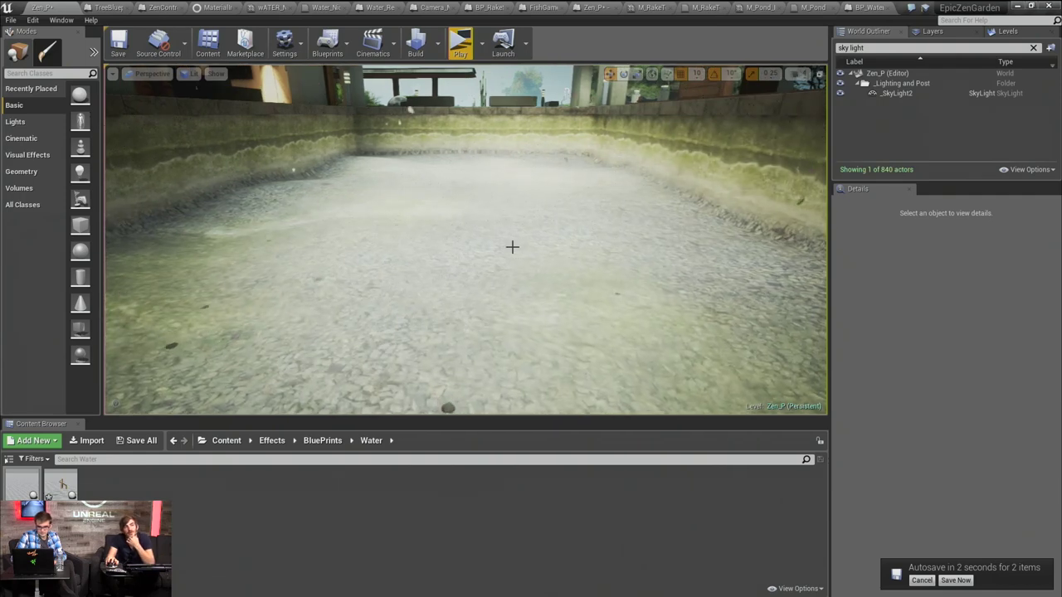
pyautogui.click(512, 246)
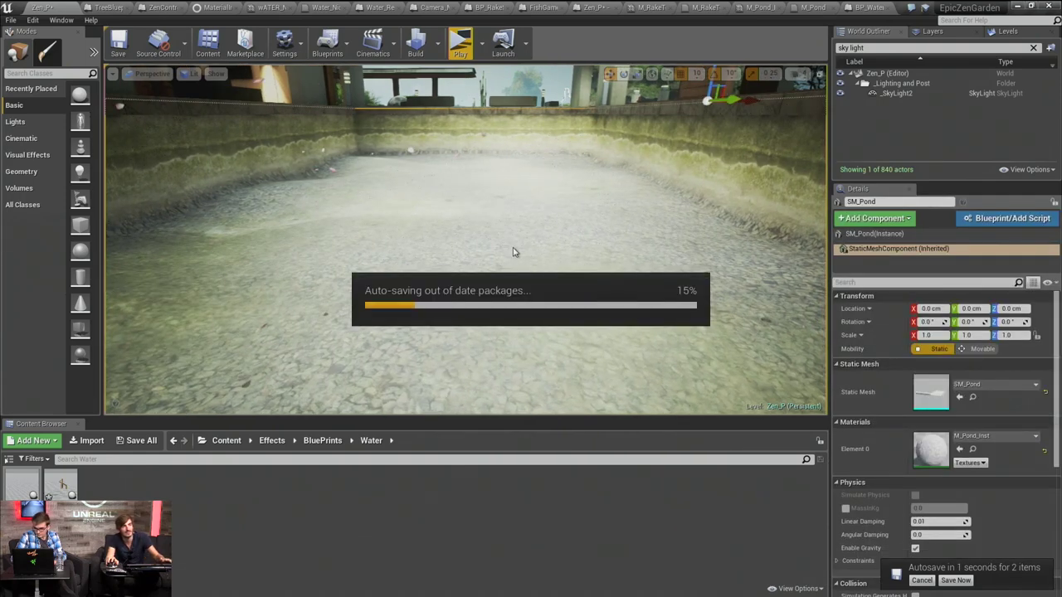
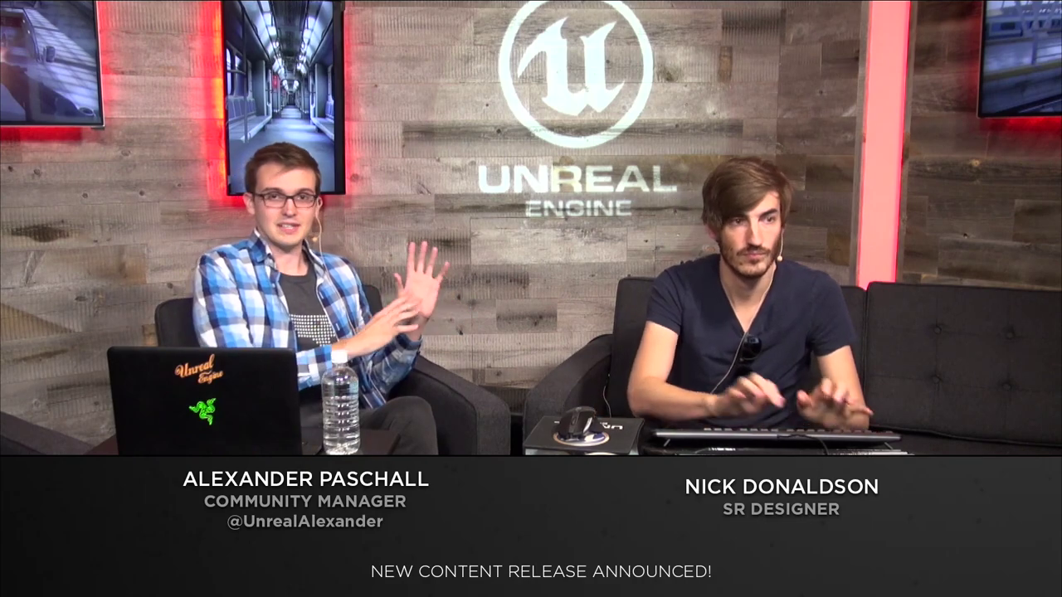
# Open the BP_Fish blueprint and inspect its StaticMesh1 component from several angles
pyautogui.doubleClick(275, 499)
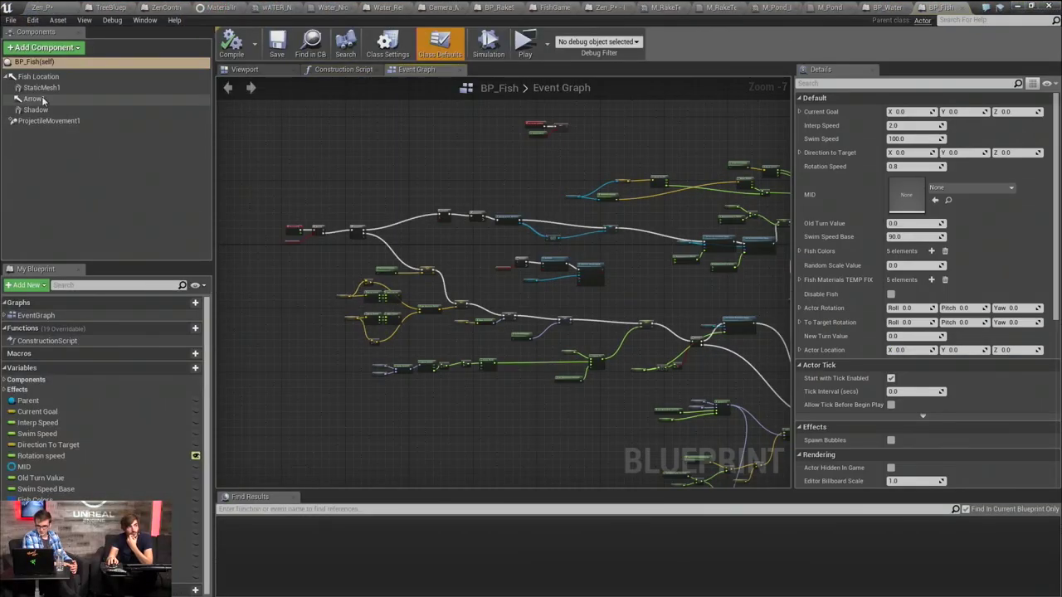
pyautogui.click(42, 87)
pyautogui.press('f')
pyautogui.keyDown('alt'); pyautogui.moveTo(433, 293); pyautogui.dragTo(365, 249); pyautogui.keyUp('alt')
pyautogui.moveTo(471, 320); pyautogui.dragTo(470, 307, button='right')
pyautogui.moveTo(563, 239); pyautogui.dragTo(606, 249)
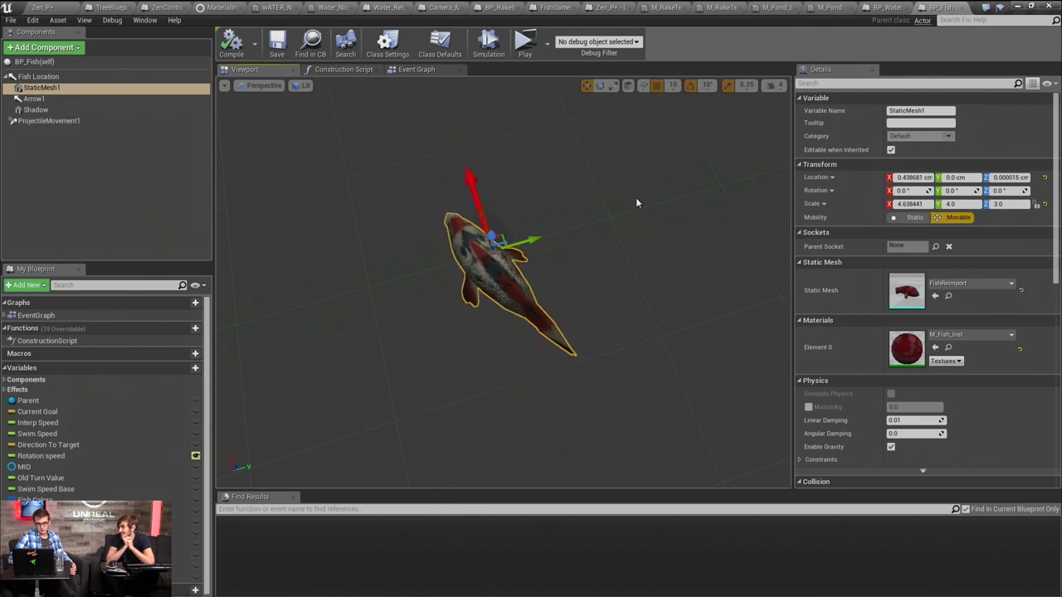
pyautogui.moveTo(503, 282); pyautogui.dragTo(473, 282, button='right')
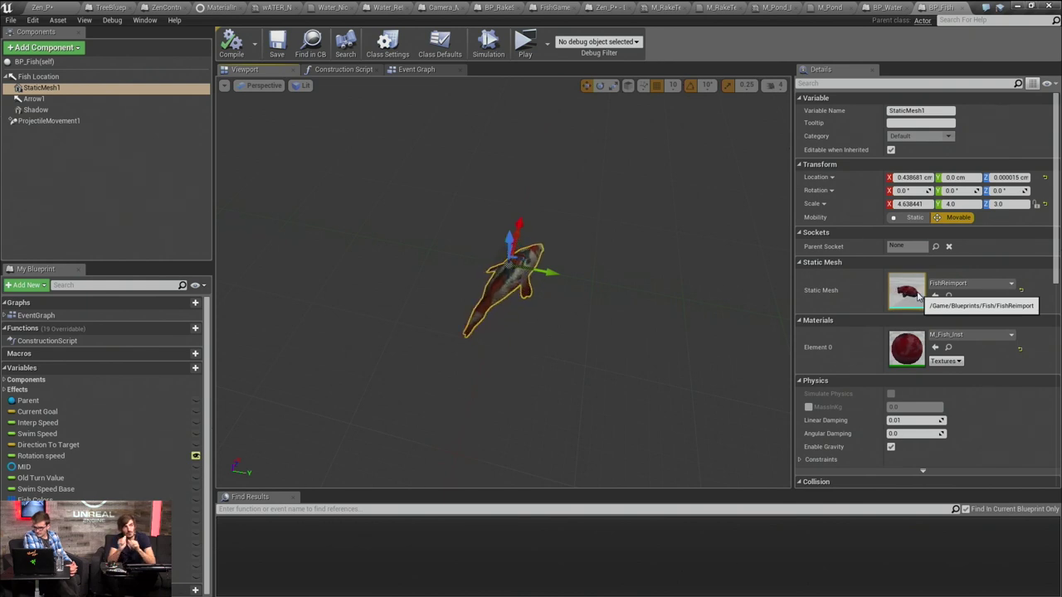
pyautogui.keyDown('alt'); pyautogui.moveTo(664, 228); pyautogui.dragTo(655, 286); pyautogui.keyUp('alt')
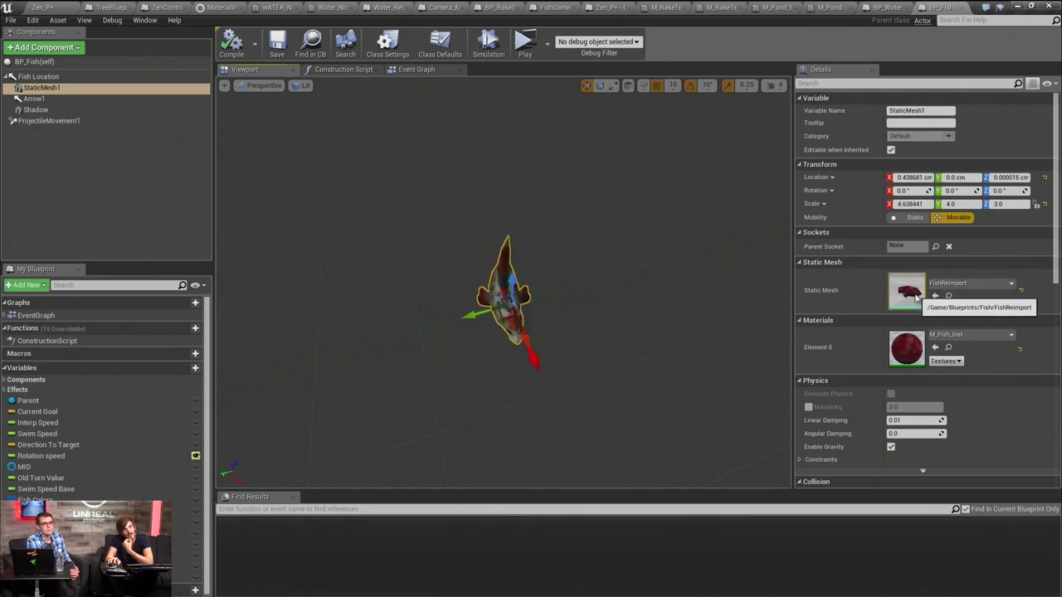
# Open the fish's M_Fish_Inst material instance and its parent material M_Fish to inspect the World Position Offset nodes
pyautogui.doubleClick(916, 353)
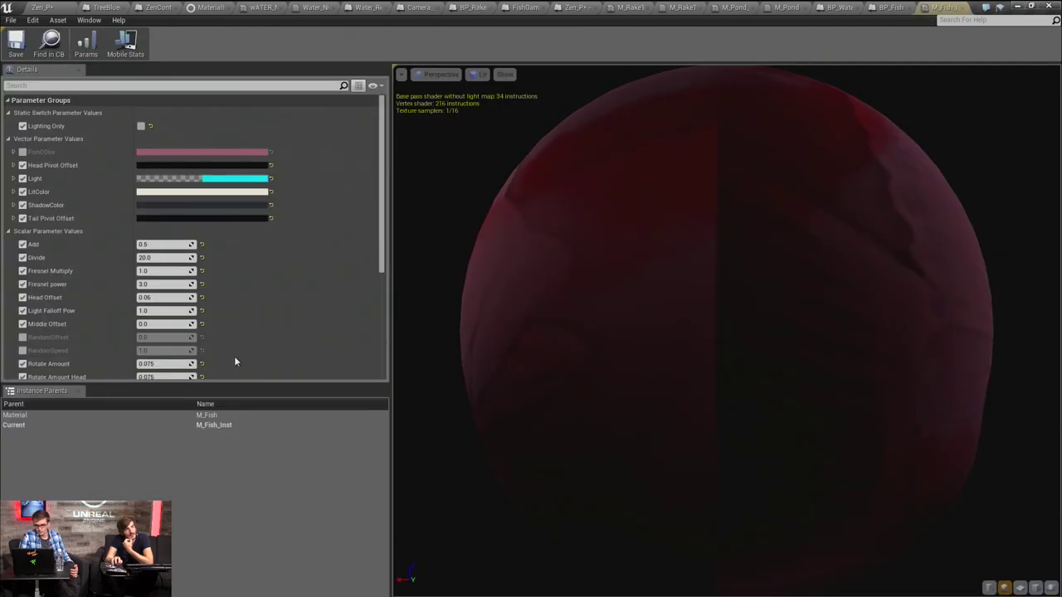
pyautogui.doubleClick(200, 411)
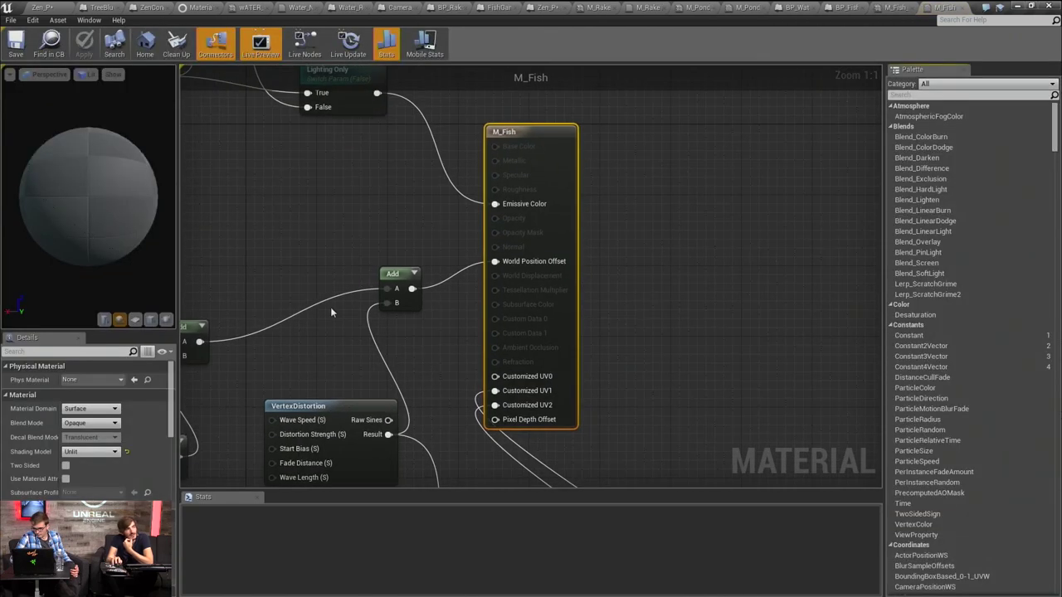
pyautogui.moveTo(112, 221); pyautogui.dragTo(133, 258)
pyautogui.scroll(-3, 112, 222)
pyautogui.scroll(-2, 381, 253)
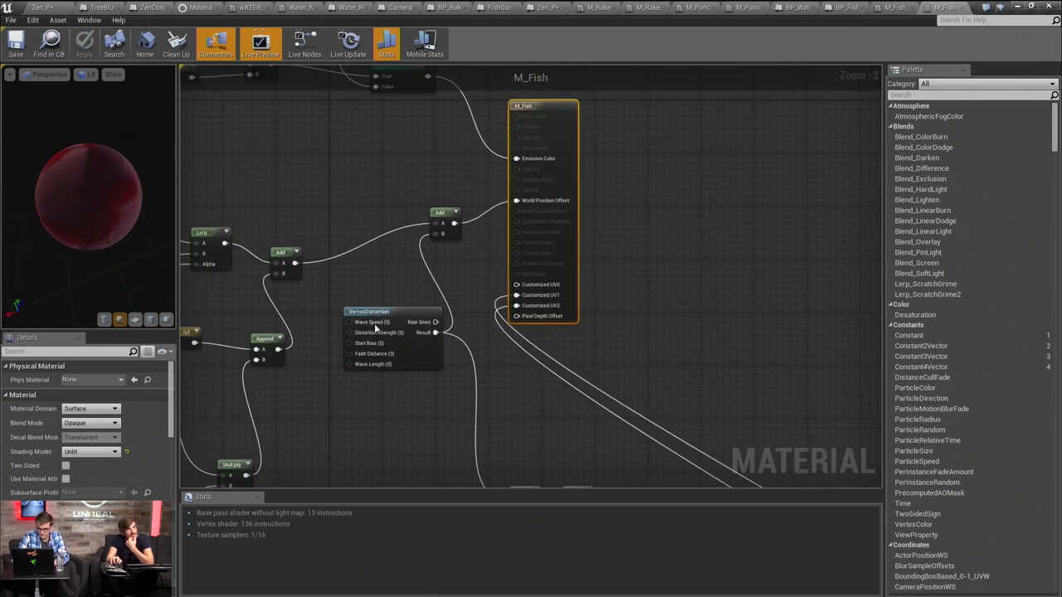
# Reposition the VertexDistortion node below the Add node that feeds World Position Offset
pyautogui.moveTo(373, 326); pyautogui.dragTo(390, 308)
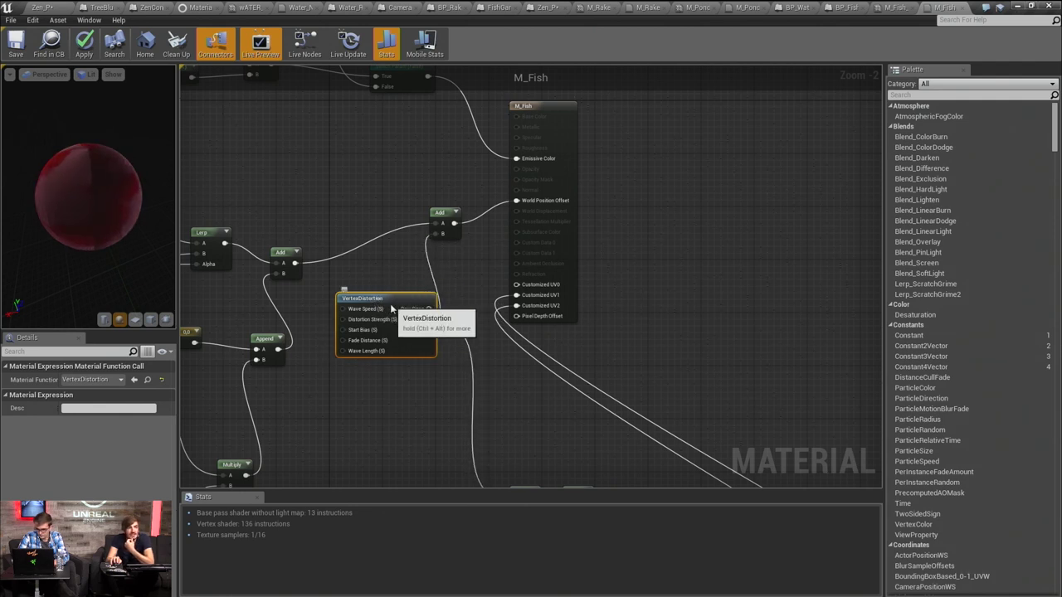
pyautogui.moveTo(382, 276); pyautogui.dragTo(415, 266, button='right')
pyautogui.moveTo(427, 292); pyautogui.dragTo(452, 292)
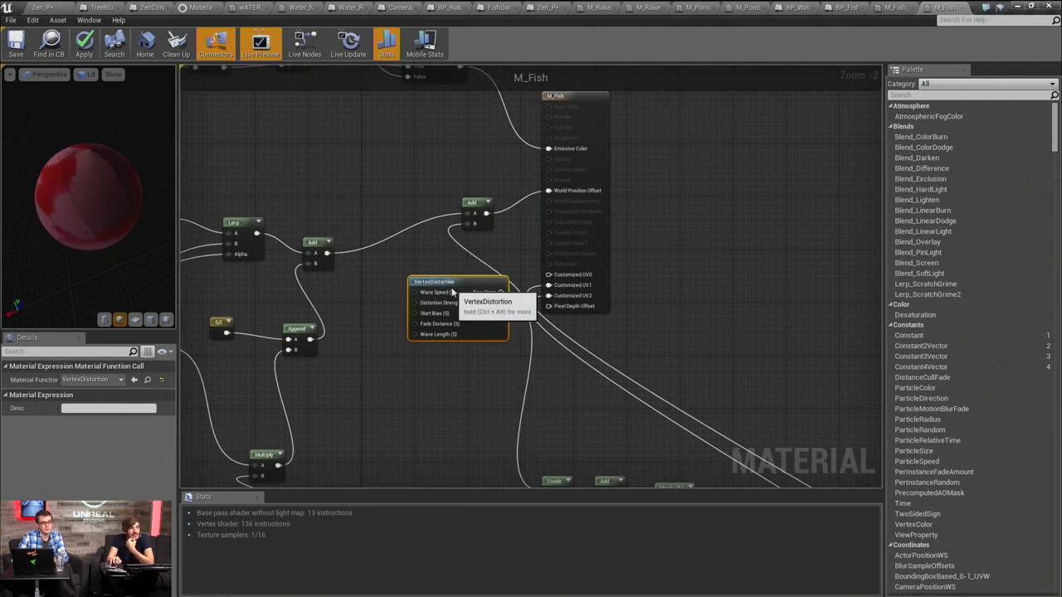
# Examine the overall M_Fish node network, its leftmost nodes, and the Vertex Color node feeding the Lerp blends
pyautogui.scroll(-3, 514, 306)
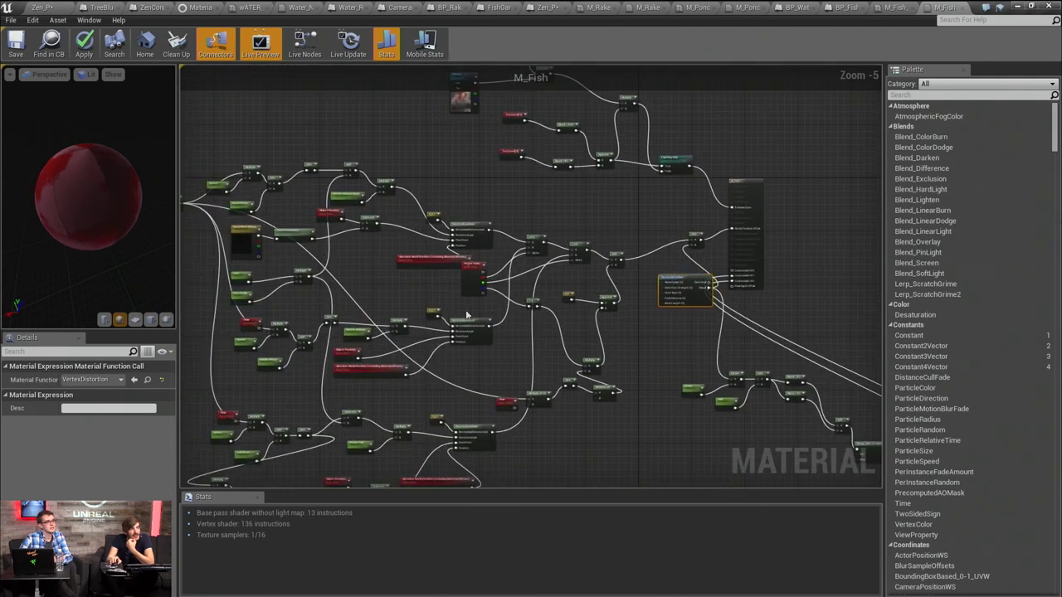
pyautogui.scroll(-1, 448, 274)
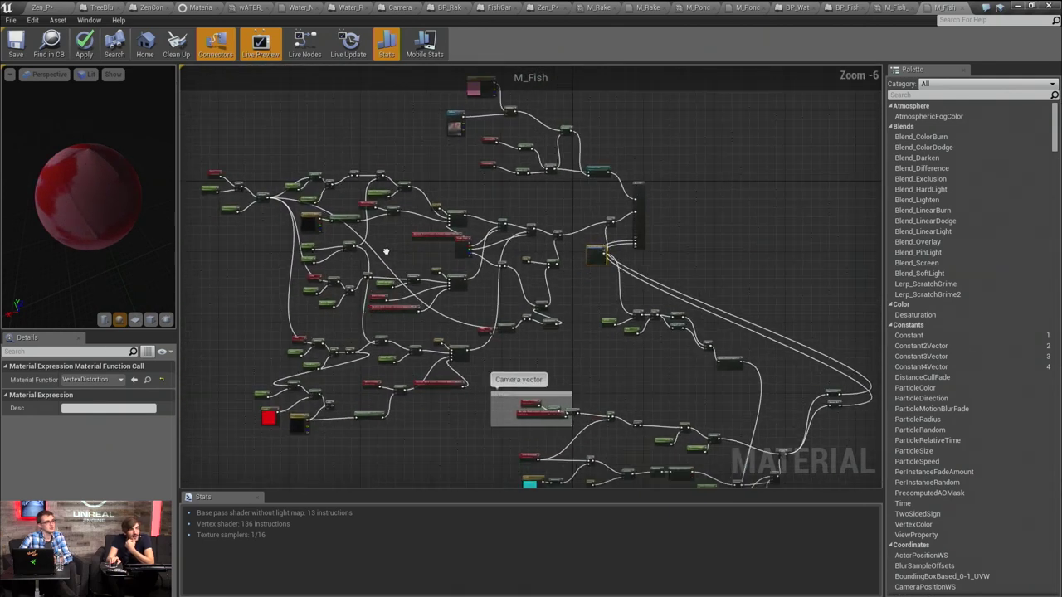
pyautogui.scroll(1, 386, 251)
pyautogui.scroll(-1, 399, 251)
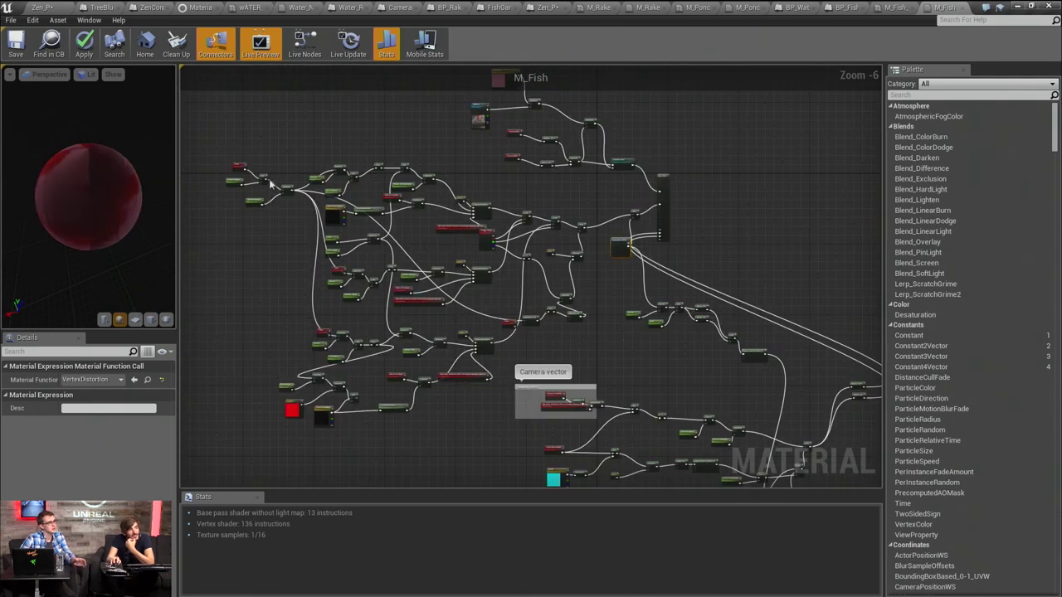
pyautogui.moveTo(202, 150); pyautogui.dragTo(312, 247)
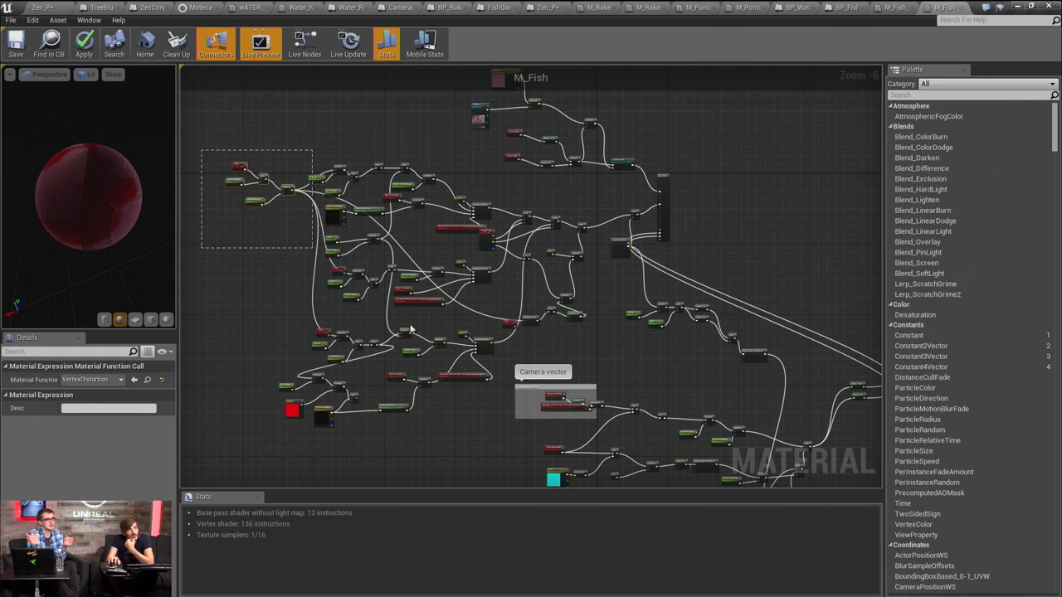
pyautogui.scroll(7, 613, 321)
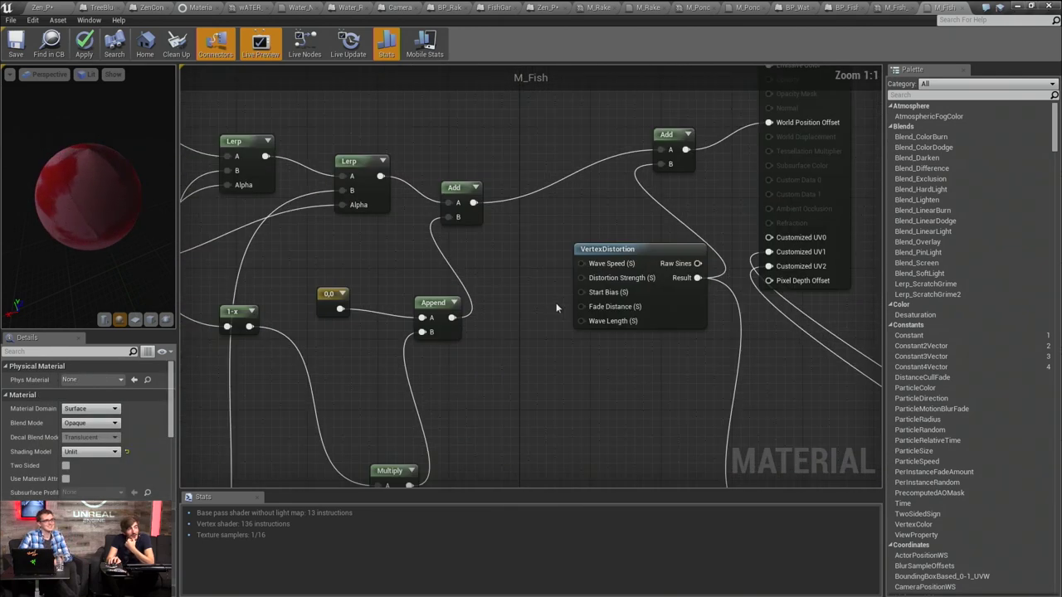
pyautogui.scroll(-4, 556, 308)
pyautogui.click(375, 321)
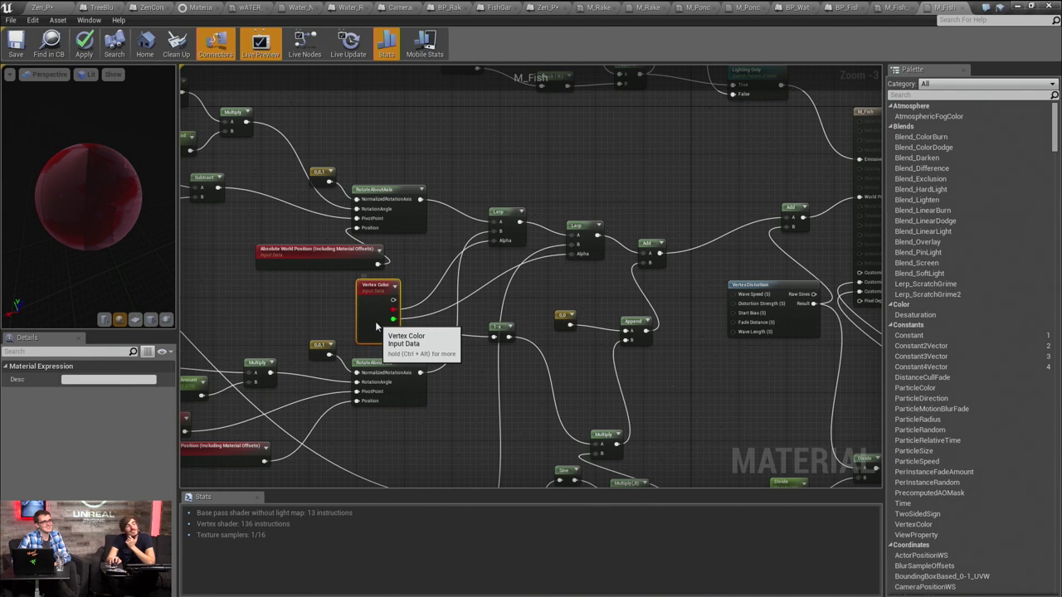
pyautogui.scroll(1, 371, 301)
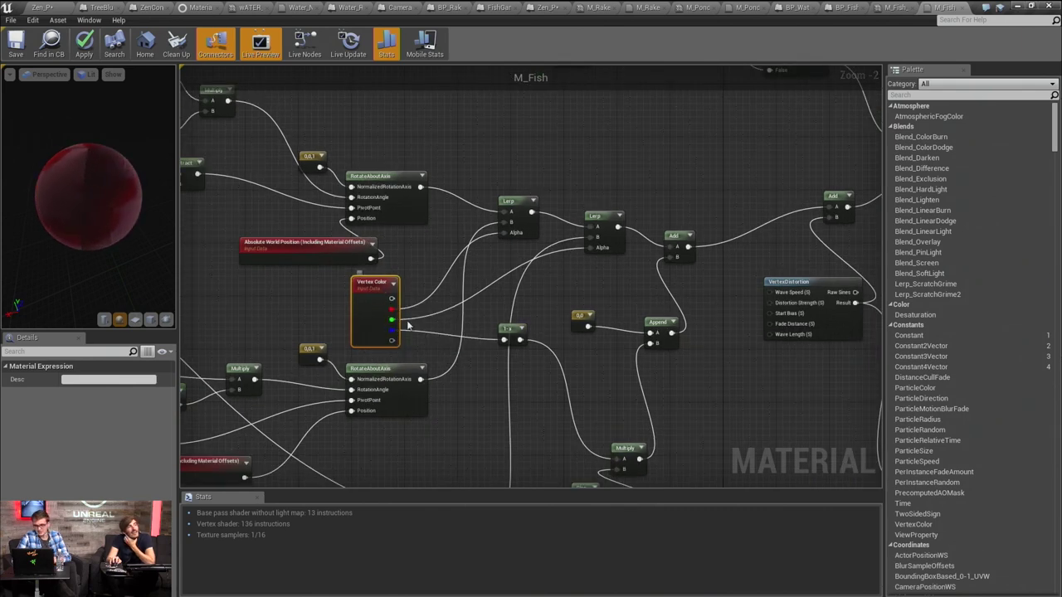
# Return to the Zen_P level, place the FishReimport mesh in the pond, and frame it in view
pyautogui.click(47, 7)
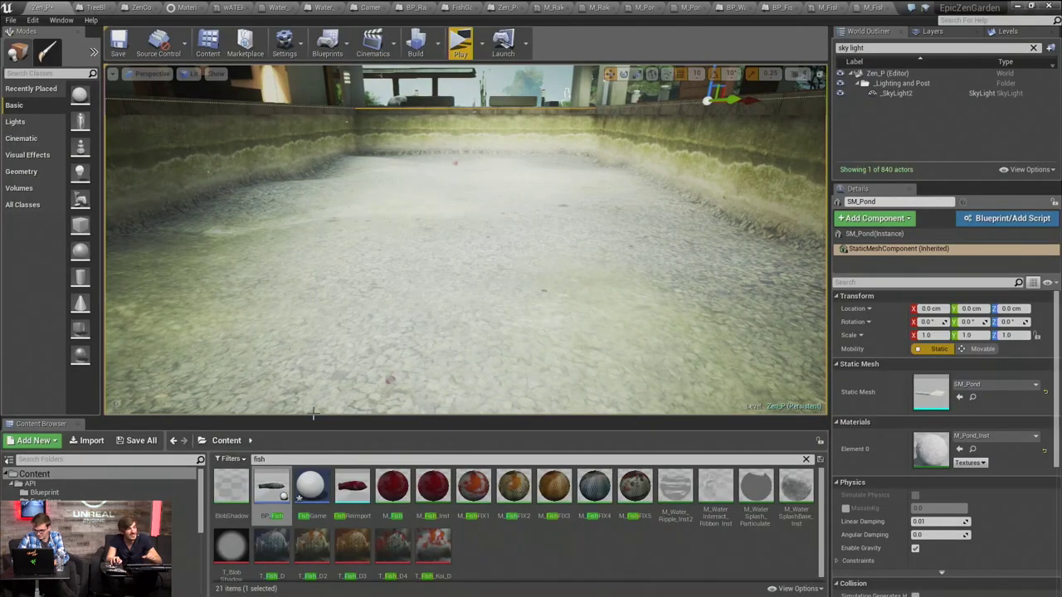
pyautogui.moveTo(352, 485); pyautogui.dragTo(387, 308)
pyautogui.press('f')
pyautogui.keyDown('alt'); pyautogui.moveTo(381, 175); pyautogui.dragTo(349, 229); pyautogui.keyUp('alt')
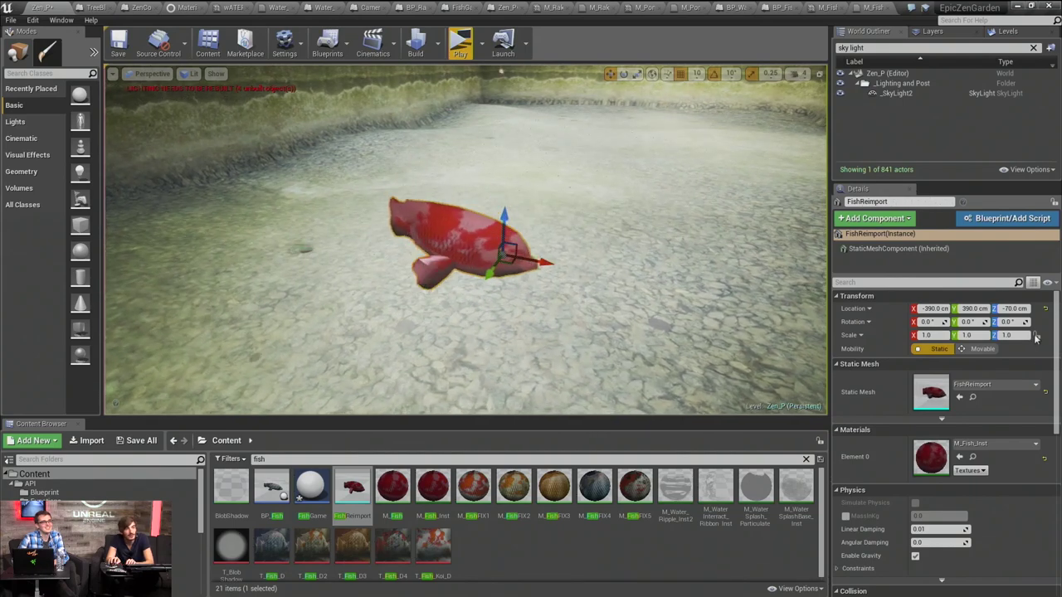
# Lock the placed fish's scale proportions and set its uniform scale to 3
pyautogui.click(1036, 336)
pyautogui.click(1020, 336)
pyautogui.write('2')
pyautogui.press('Return')
pyautogui.write('3')
pyautogui.press('Return')
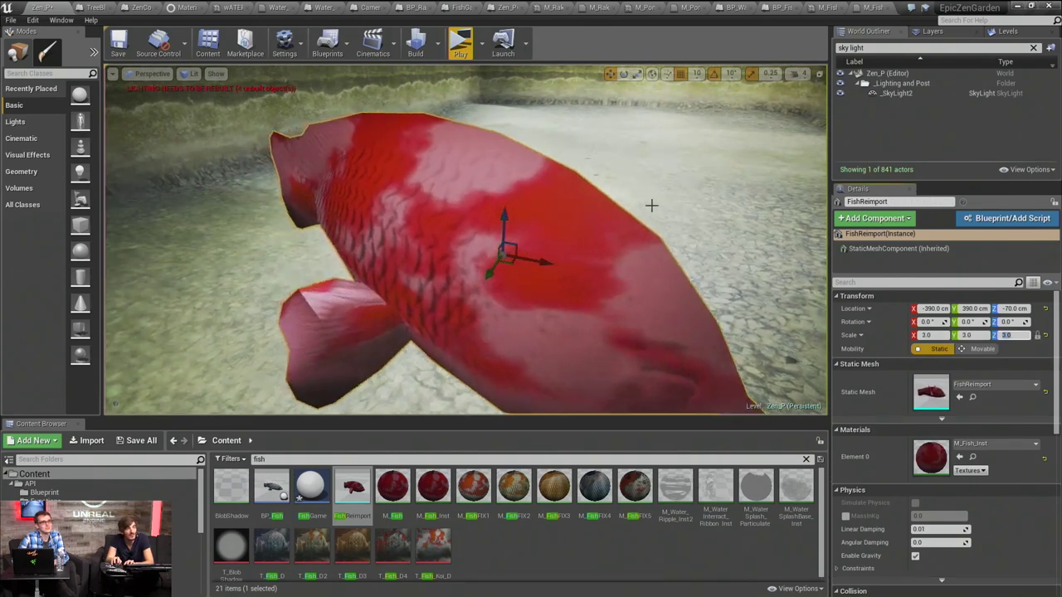
pyautogui.moveTo(652, 205); pyautogui.dragTo(652, 282)
pyautogui.moveTo(652, 204); pyautogui.dragTo(651, 166, button='right')
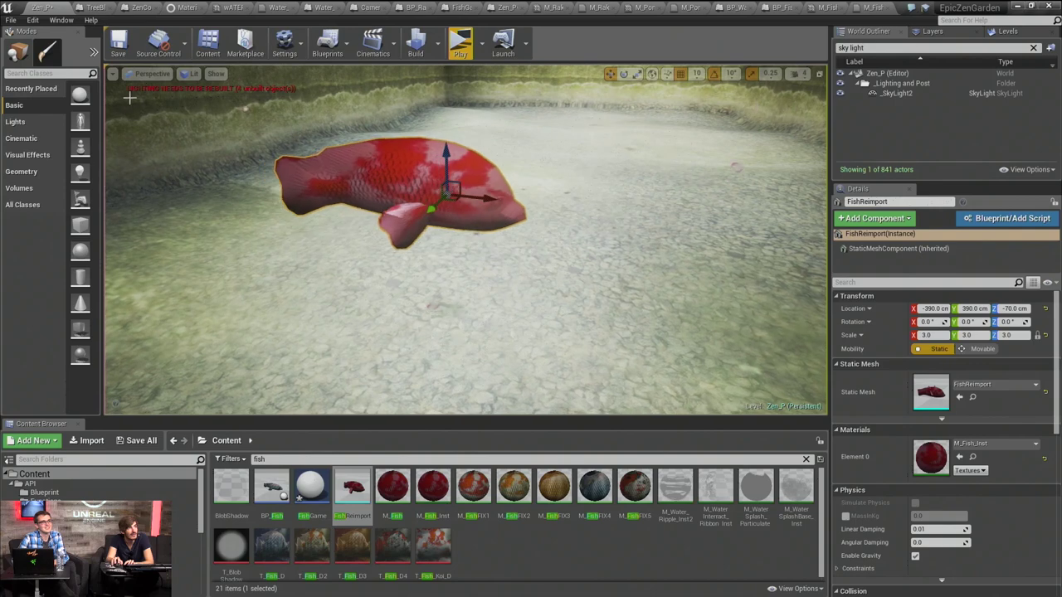
# Switch to Mesh Paint mode, display the fish's RGB vertex colors, and dab white paint on it at 0.2 strength
pyautogui.keyDown('alt'); pyautogui.moveTo(140, 100); pyautogui.dragTo(91, 79); pyautogui.keyUp('alt')
pyautogui.click(39, 54)
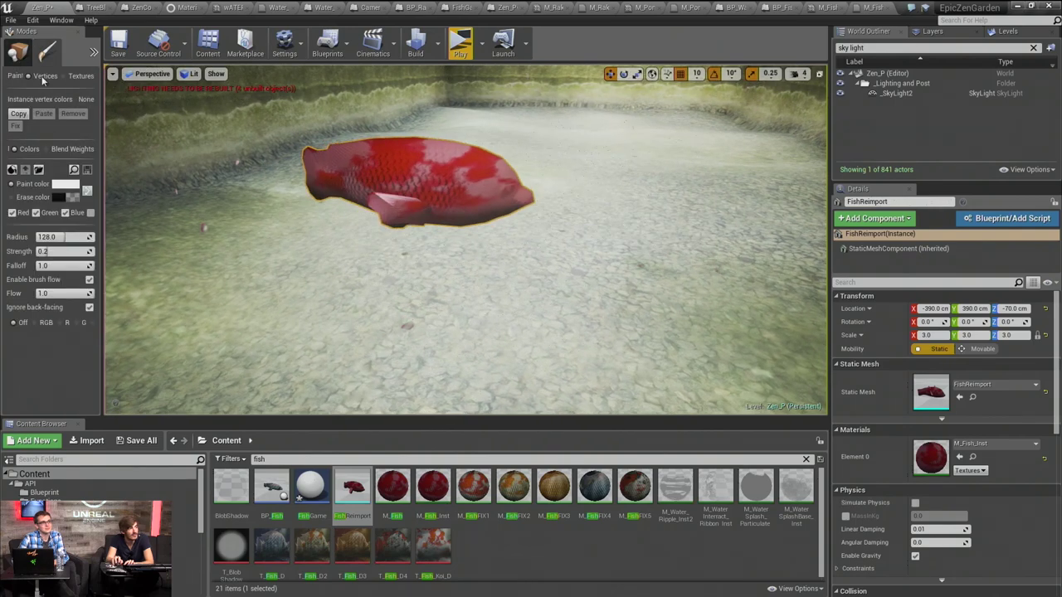
pyautogui.click(35, 323)
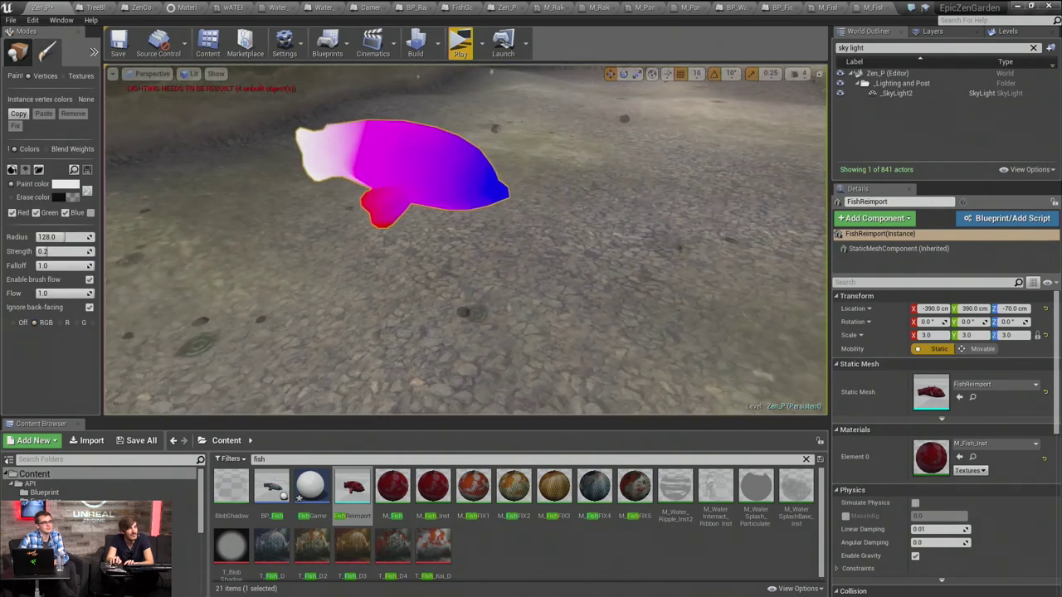
pyautogui.moveTo(354, 217)
pyautogui.keyDown('alt'); pyautogui.mouseDown()
pyautogui.moveTo(332, 249)
pyautogui.moveTo(328, 240)
pyautogui.mouseUp(); pyautogui.keyUp('alt')
pyautogui.click(355, 216)
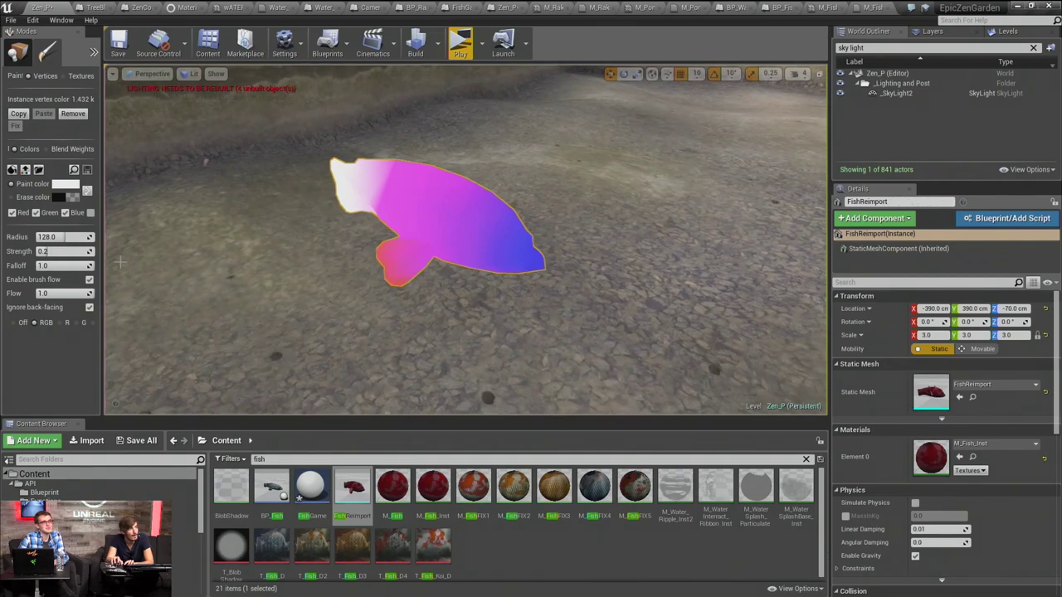
# Widen the mesh paint settings area and inspect the fish's red and green vertex color channels separately
pyautogui.moveTo(102, 267); pyautogui.dragTo(181, 284)
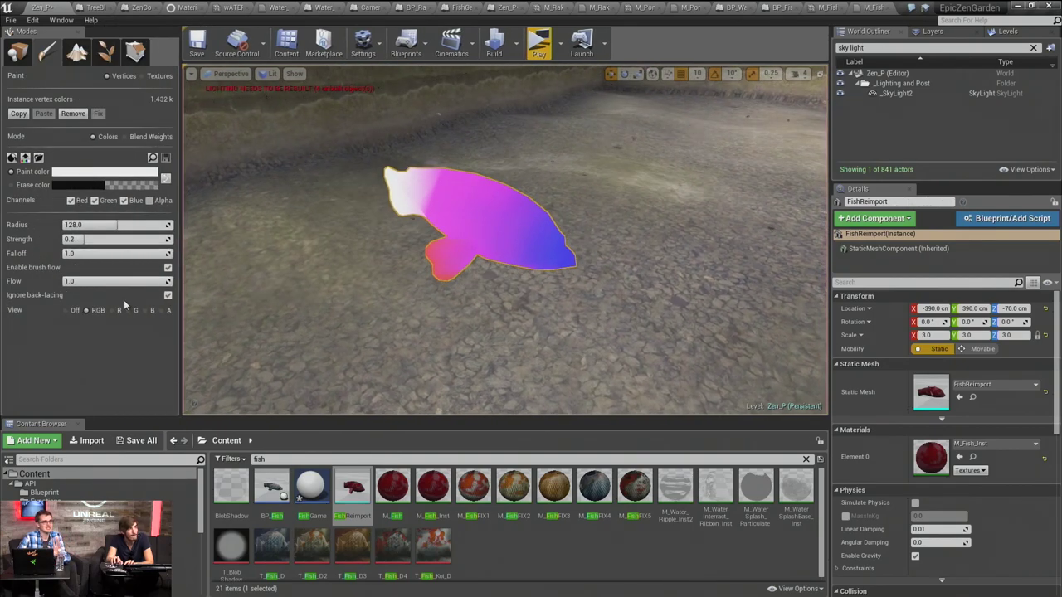
pyautogui.moveTo(441, 252); pyautogui.dragTo(411, 253, button='right')
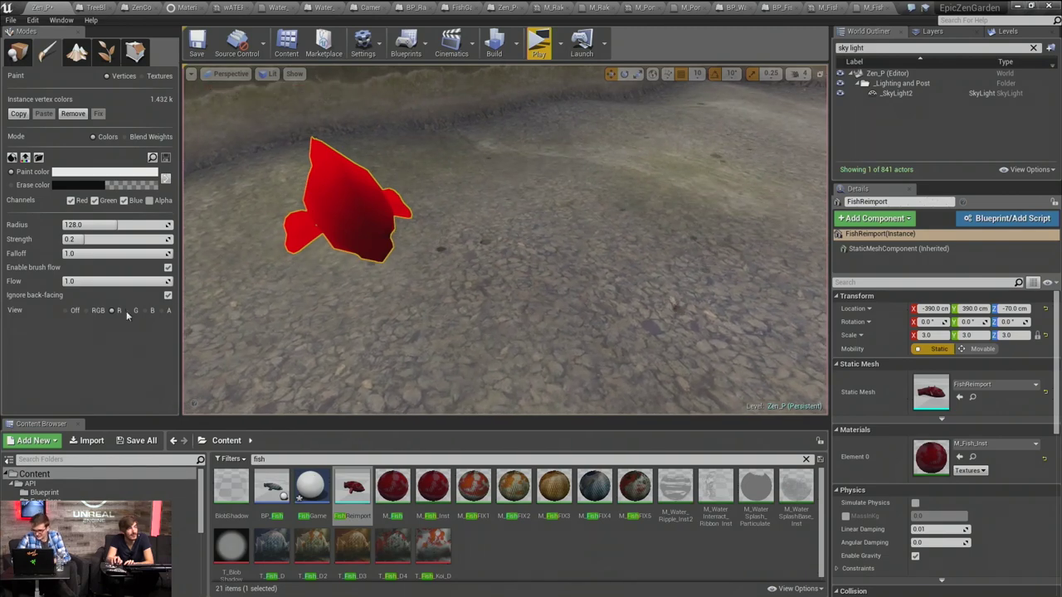
pyautogui.keyDown('alt'); pyautogui.moveTo(390, 249); pyautogui.dragTo(266, 257); pyautogui.keyUp('alt')
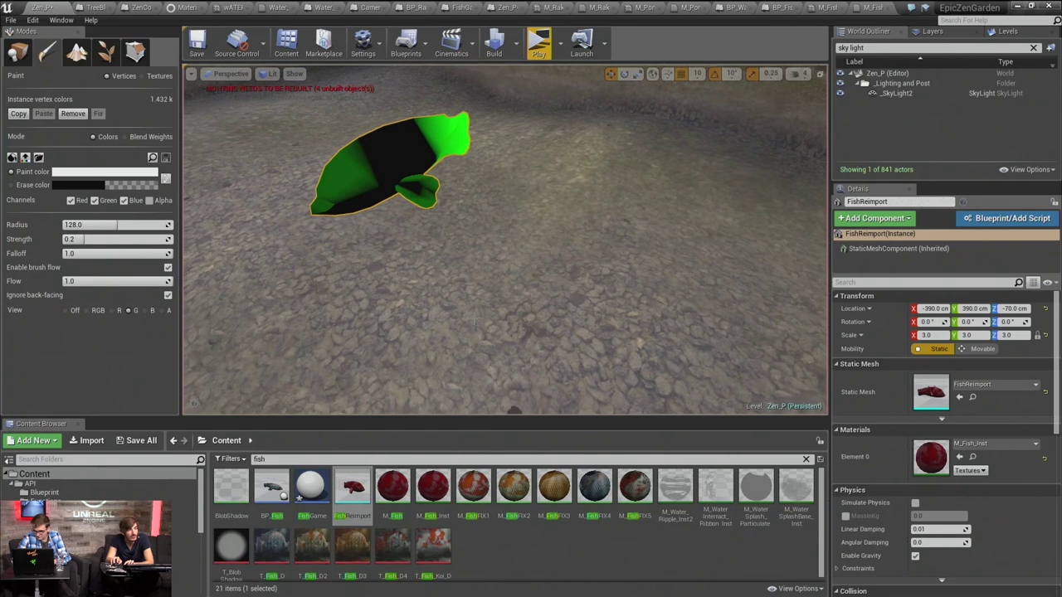
# Display the fish's blue vertex color channel and locate BP_Fish's FishReimport static mesh in the content browser
pyautogui.moveTo(490, 301); pyautogui.dragTo(460, 297, button='right')
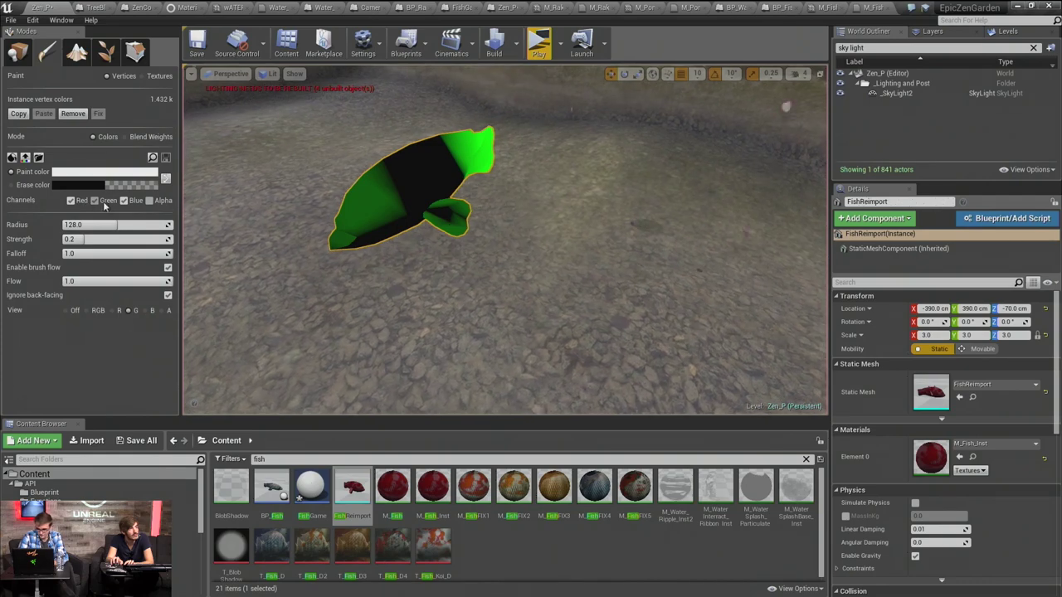
pyautogui.click(151, 311)
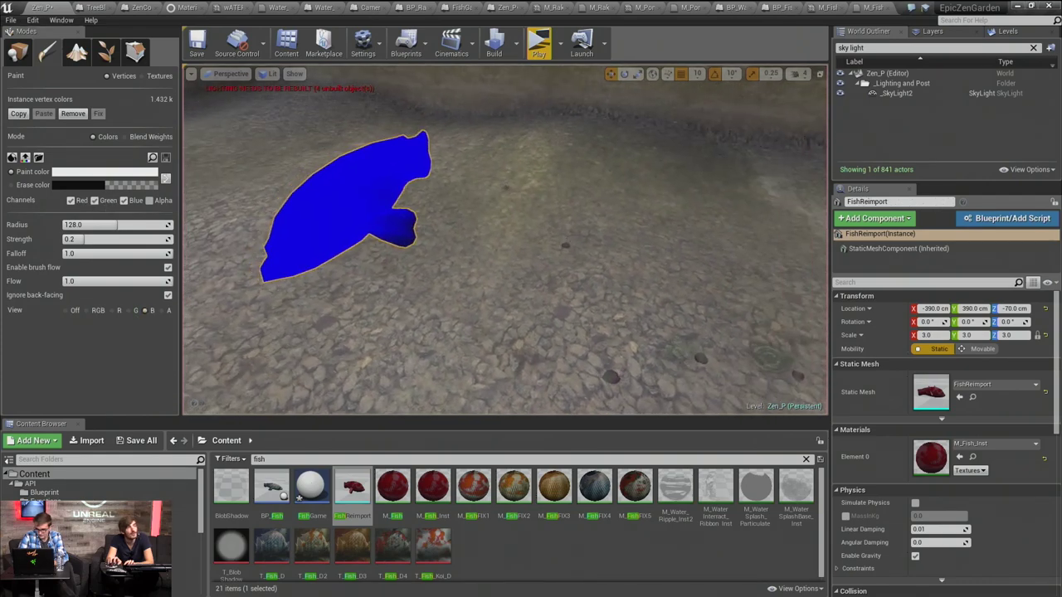
pyautogui.click(829, 7)
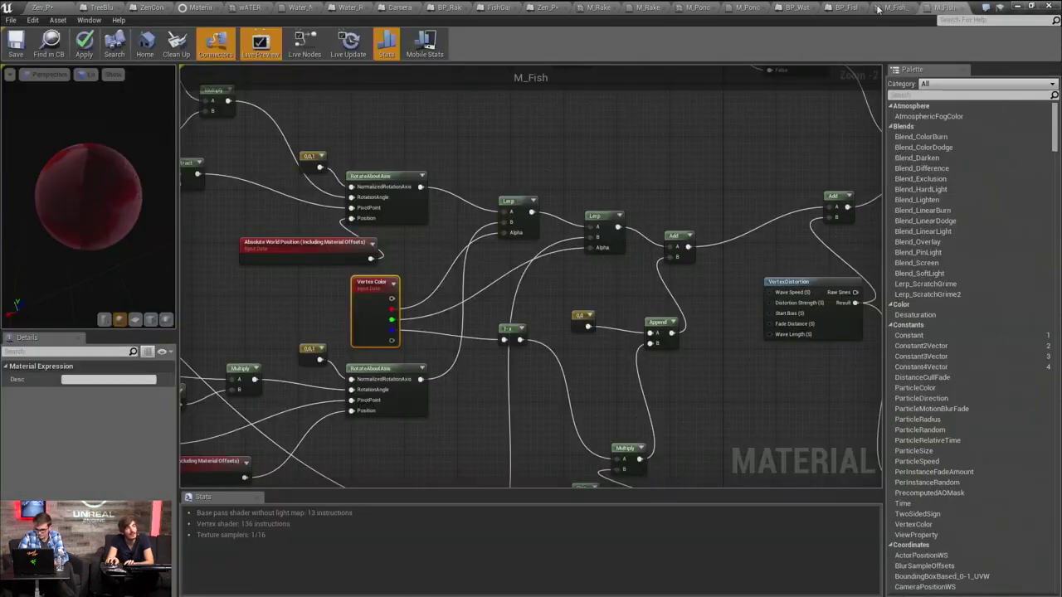
pyautogui.click(832, 7)
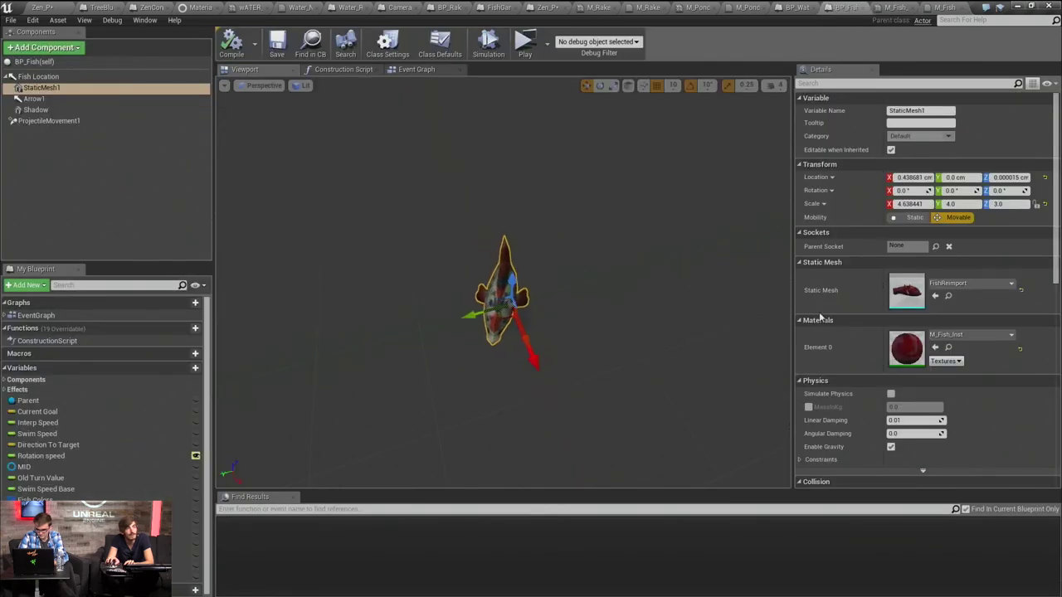
pyautogui.click(948, 297)
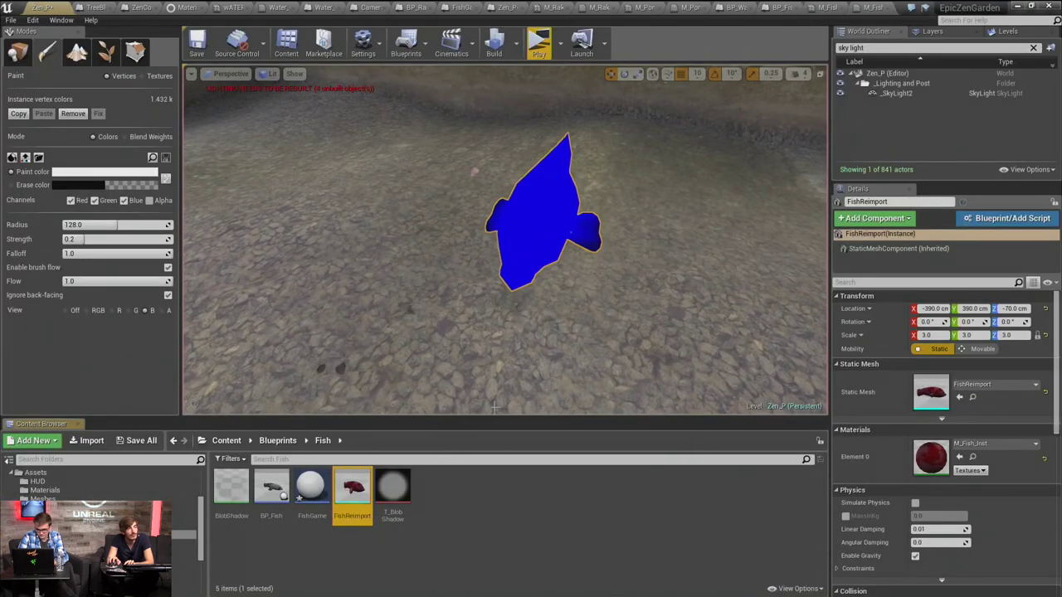
pyautogui.moveTo(415, 249); pyautogui.dragTo(443, 249, button='right')
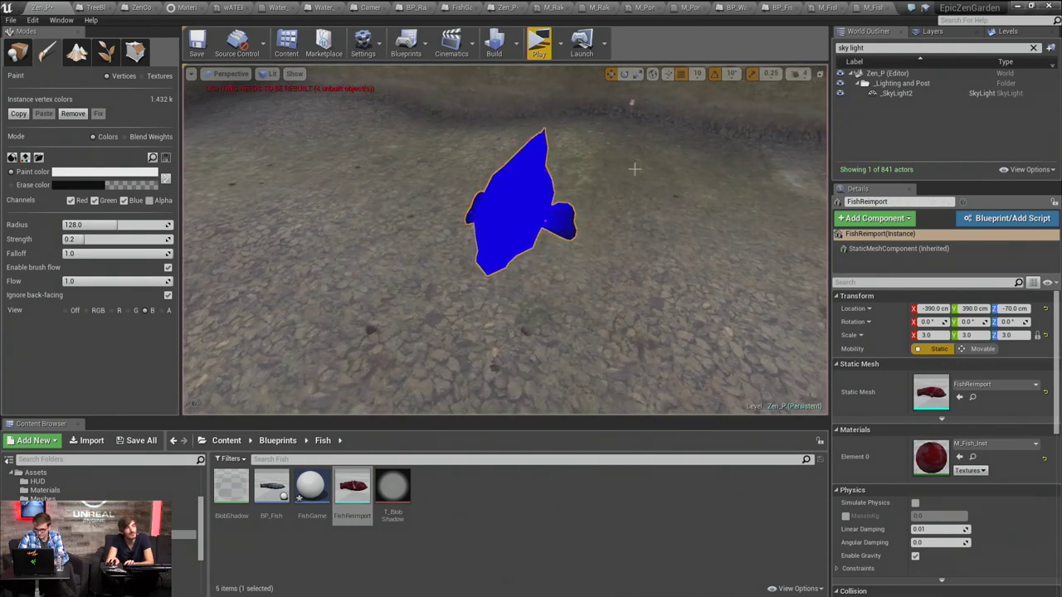
# In the M_Fish graph, reposition the Vertex Color node and the Absolute World Position node feeding the upper RotateAboutAxis
pyautogui.click(861, 10)
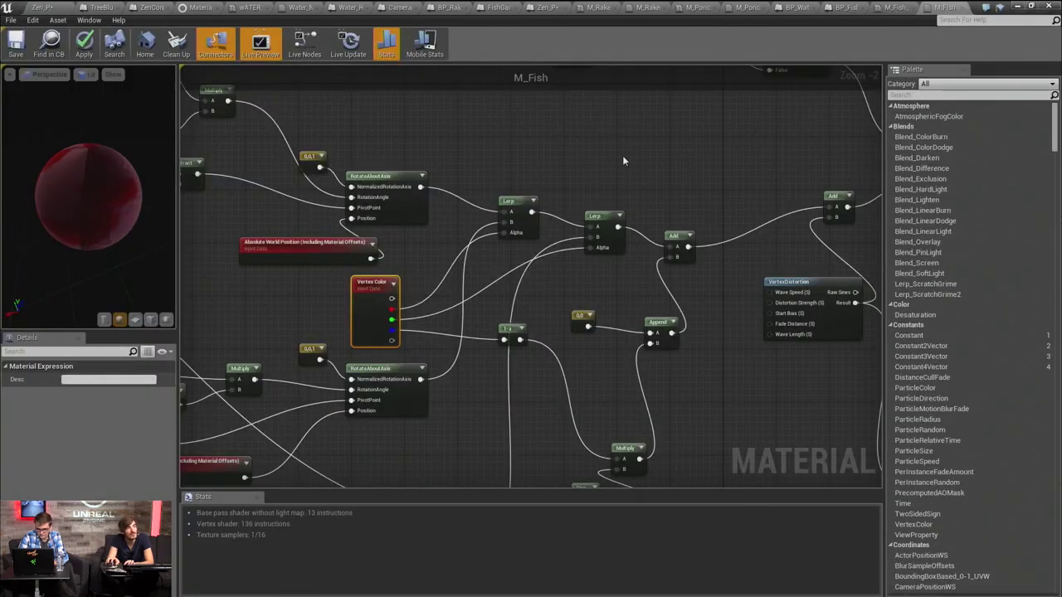
pyautogui.scroll(-5, 621, 158)
pyautogui.scroll(4, 375, 330)
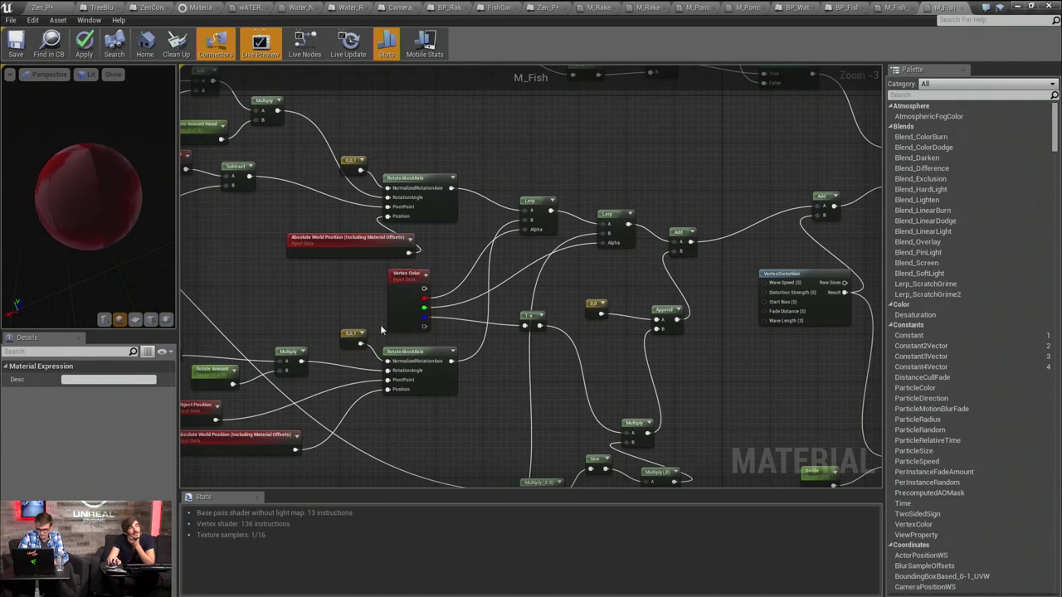
pyautogui.click(376, 327)
pyautogui.moveTo(392, 321); pyautogui.dragTo(404, 313)
pyautogui.moveTo(373, 255); pyautogui.dragTo(395, 267, button='right')
pyautogui.moveTo(381, 257); pyautogui.dragTo(309, 244)
pyautogui.moveTo(439, 294); pyautogui.dragTo(439, 300)
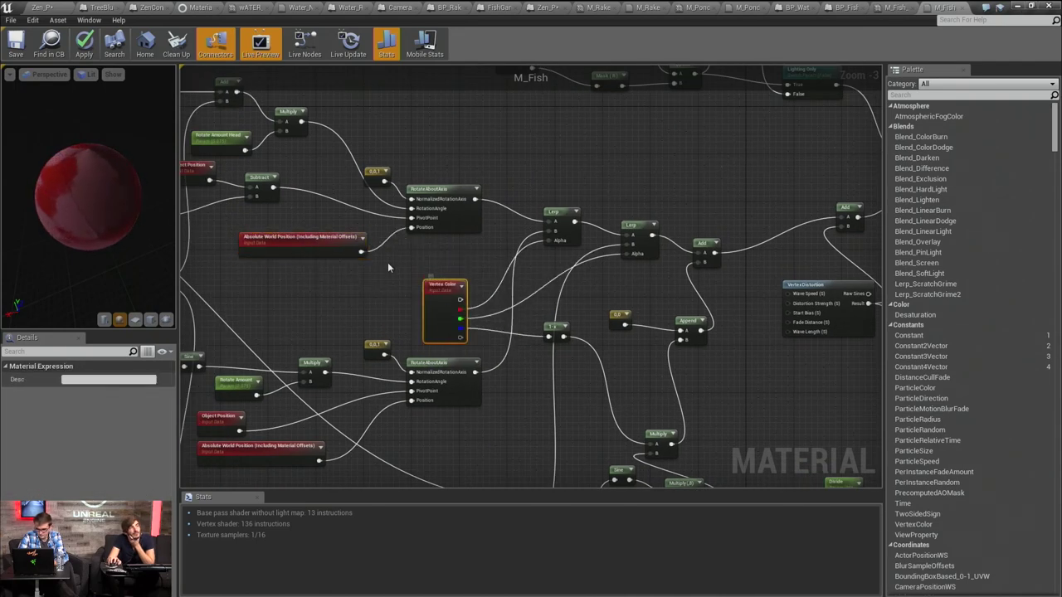
# Examine how the RotateAboutAxis and Vertex Color nodes feed the Lerps, and try the plane preview mesh before restoring the sphere
pyautogui.moveTo(388, 255); pyautogui.dragTo(408, 256, button='right')
pyautogui.scroll(-3, 410, 249)
pyautogui.scroll(4, 412, 248)
pyautogui.click(533, 242)
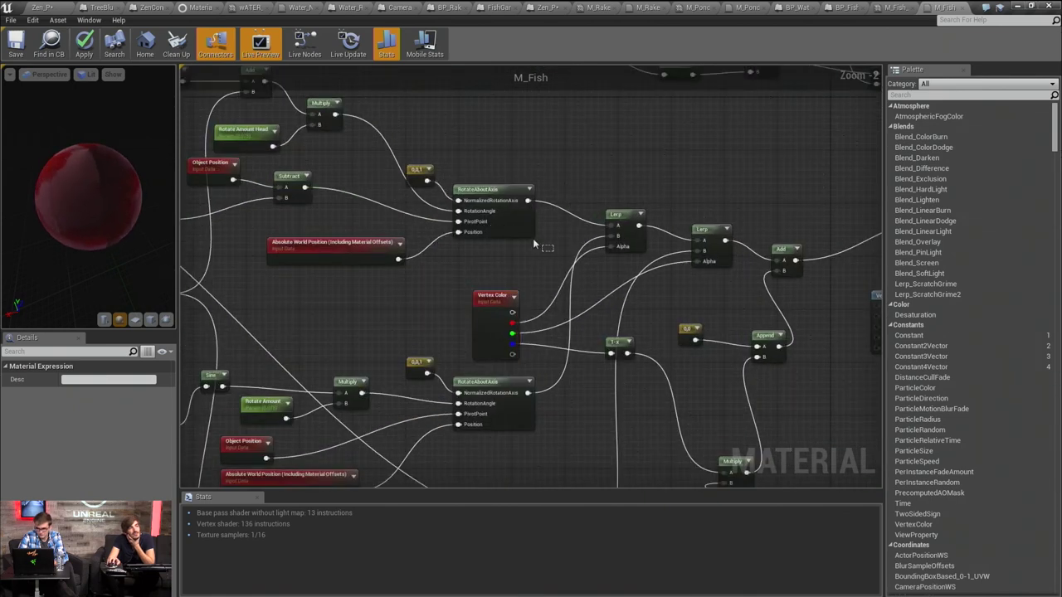
pyautogui.click(498, 193)
pyautogui.moveTo(479, 161); pyautogui.dragTo(526, 180, button='right')
pyautogui.click(526, 180)
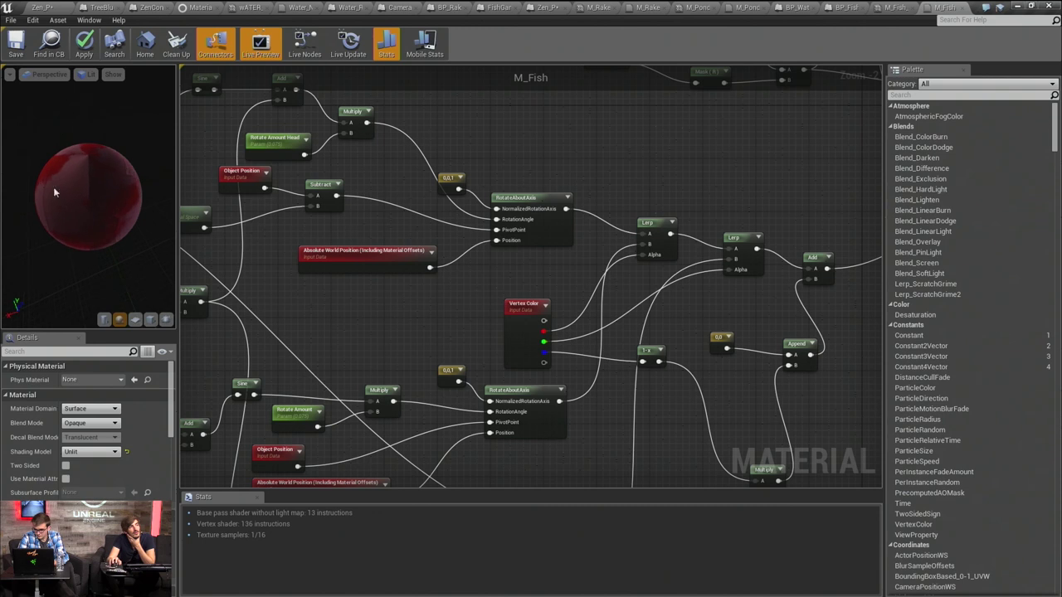
pyautogui.click(135, 319)
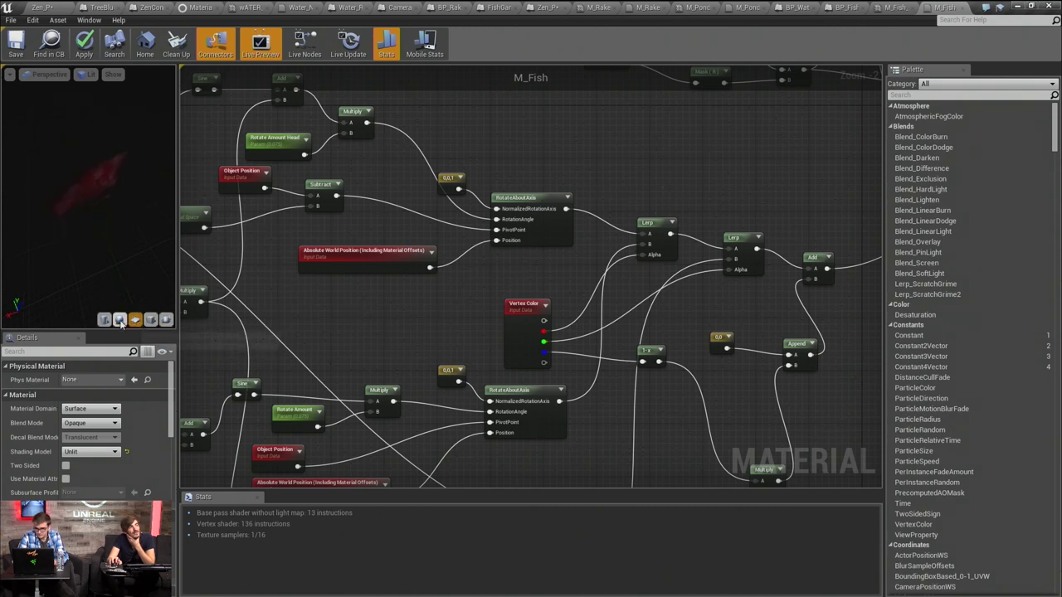
pyautogui.click(120, 319)
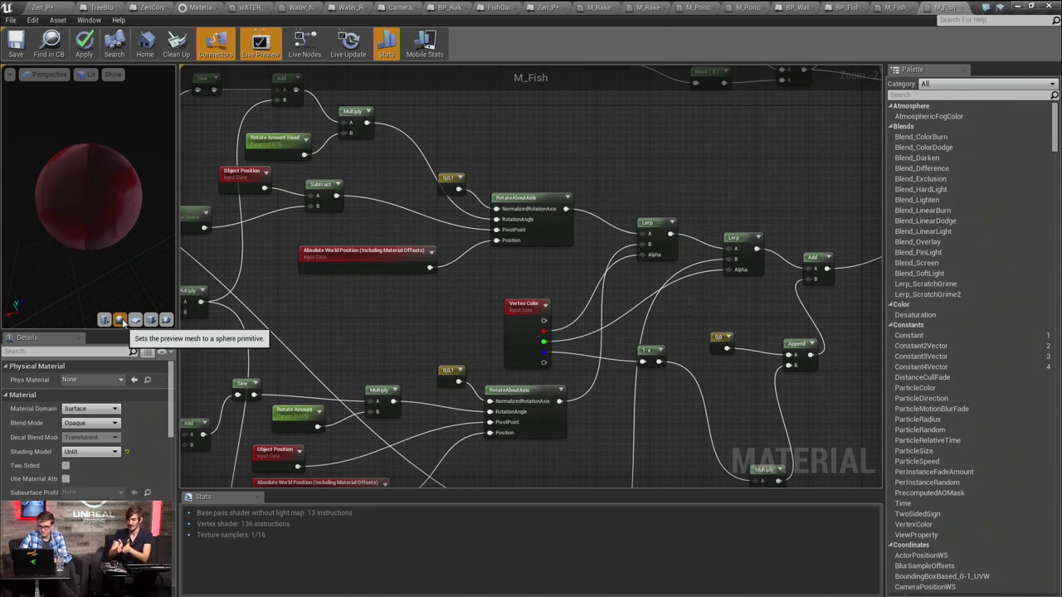
# Examine the Turn, Speed, Time and Middle Offset nodes and the overall layout of the M_Fish material graph
pyautogui.moveTo(525, 304); pyautogui.dragTo(589, 193, button='right')
pyautogui.moveTo(274, 311); pyautogui.dragTo(290, 317, button='right')
pyautogui.click(283, 343)
pyautogui.moveTo(322, 214); pyautogui.dragTo(343, 221, button='right')
pyautogui.click(343, 233)
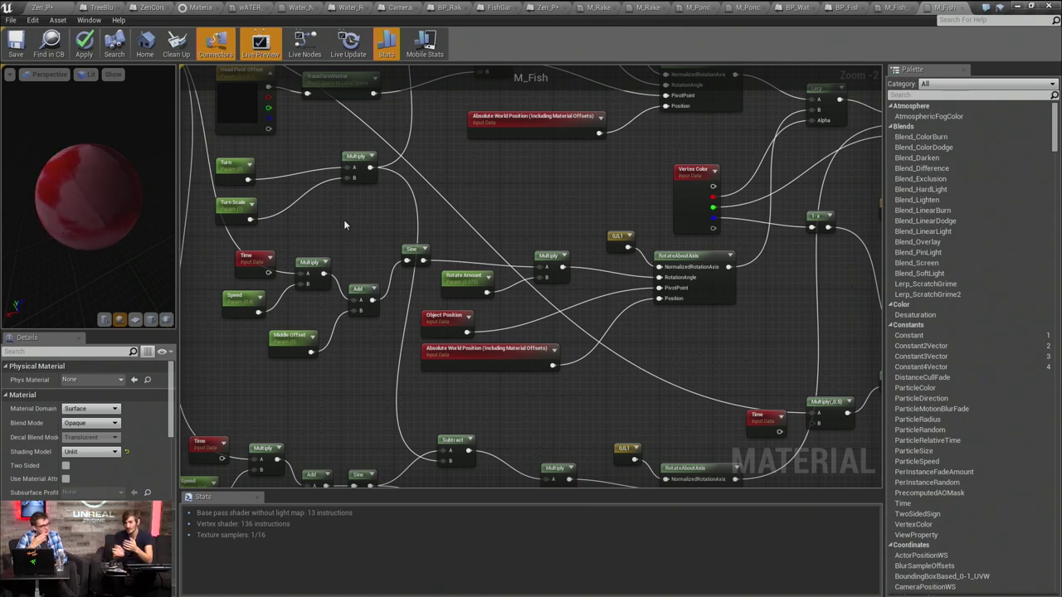
pyautogui.scroll(-5, 448, 183)
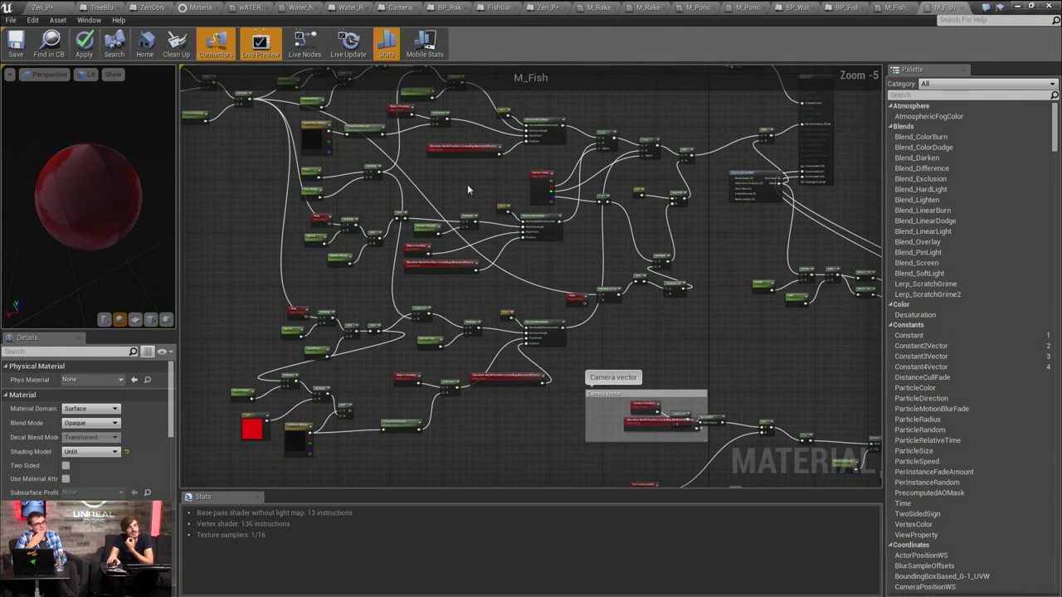
pyautogui.moveTo(435, 207); pyautogui.dragTo(438, 227, button='right')
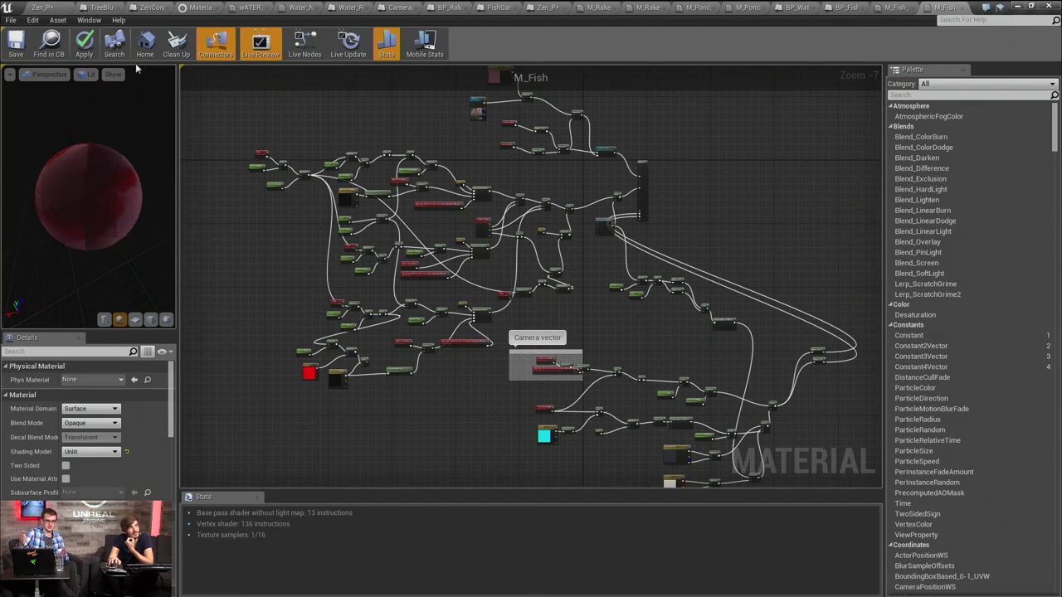
pyautogui.scroll(2, 523, 262)
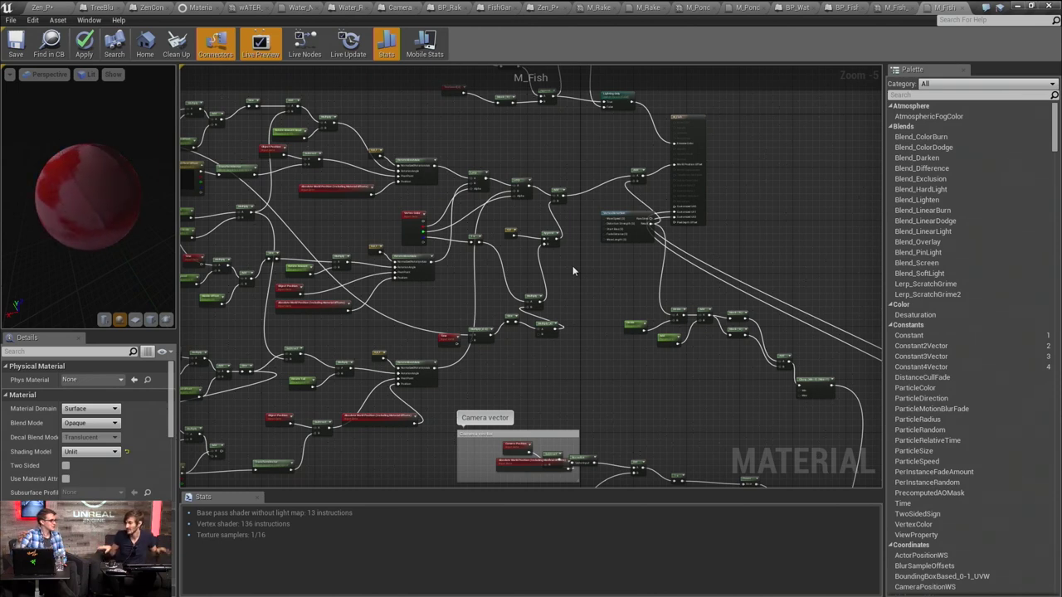
pyautogui.moveTo(603, 252); pyautogui.dragTo(594, 265, button='right')
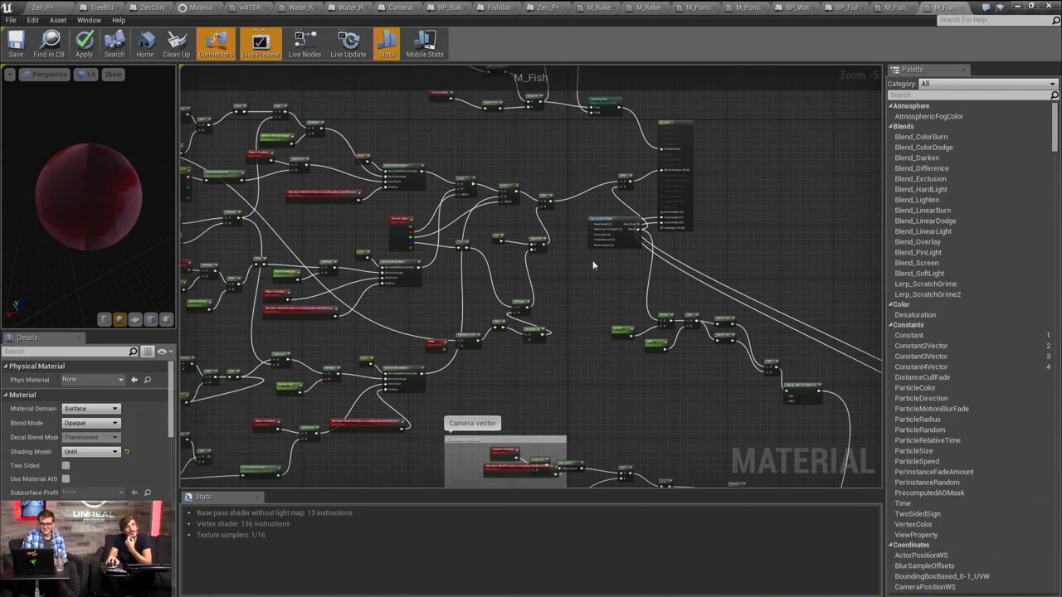
# Return to the Zen_P level and leave Mesh Paint for Place mode, showing the fish with its normal material
pyautogui.click(42, 8)
pyautogui.scroll(2, 385, 197)
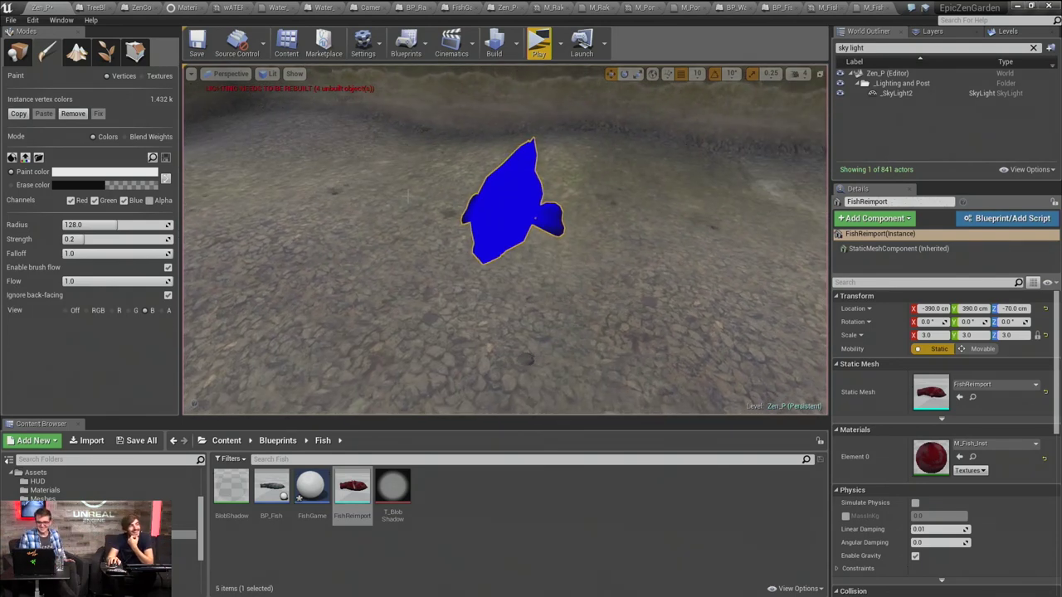
pyautogui.moveTo(343, 143); pyautogui.dragTo(352, 133, button='right')
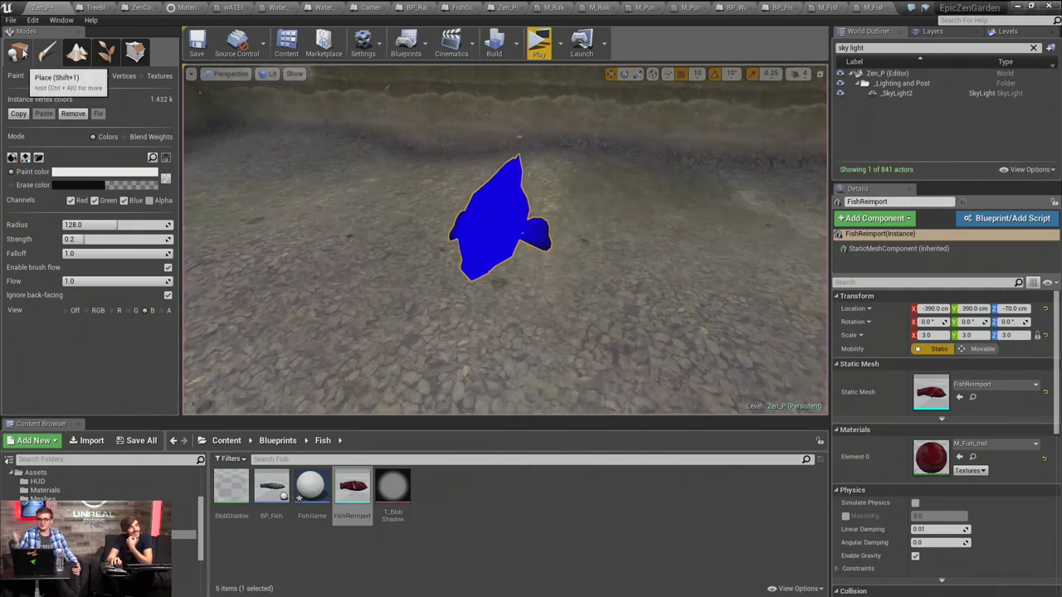
pyautogui.click(17, 52)
pyautogui.click(336, 115)
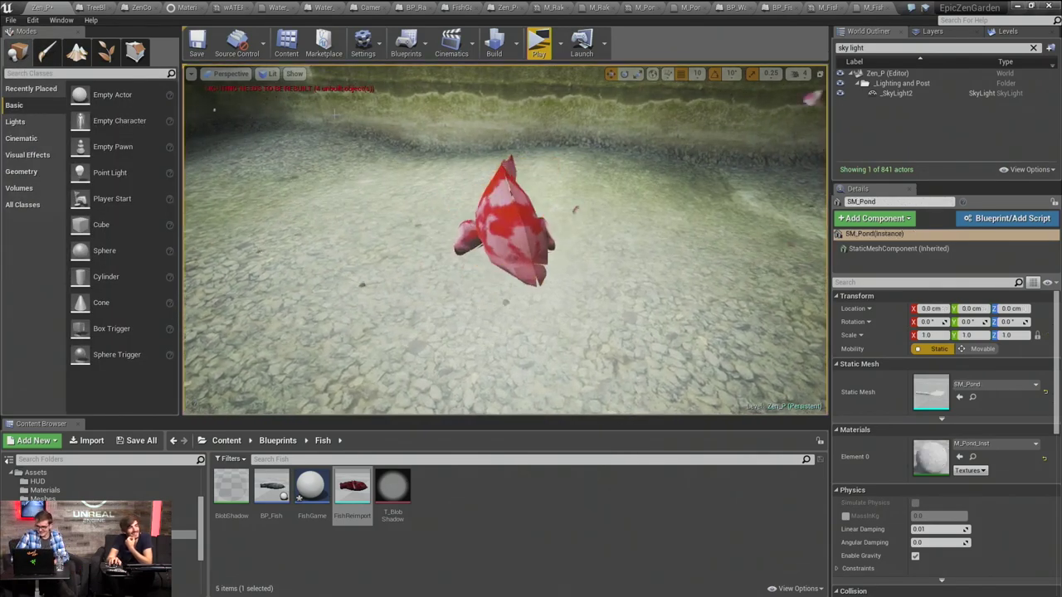
# Select the placed FishReimport mesh in the pond and set its uniform scale to 4
pyautogui.click(540, 43)
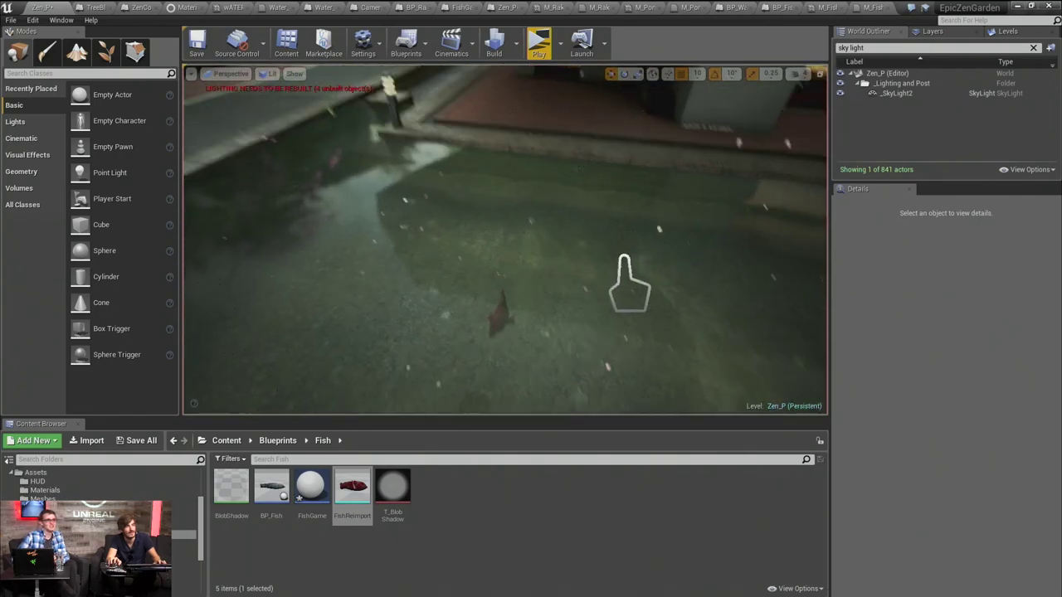
pyautogui.moveTo(624, 257); pyautogui.dragTo(434, 190)
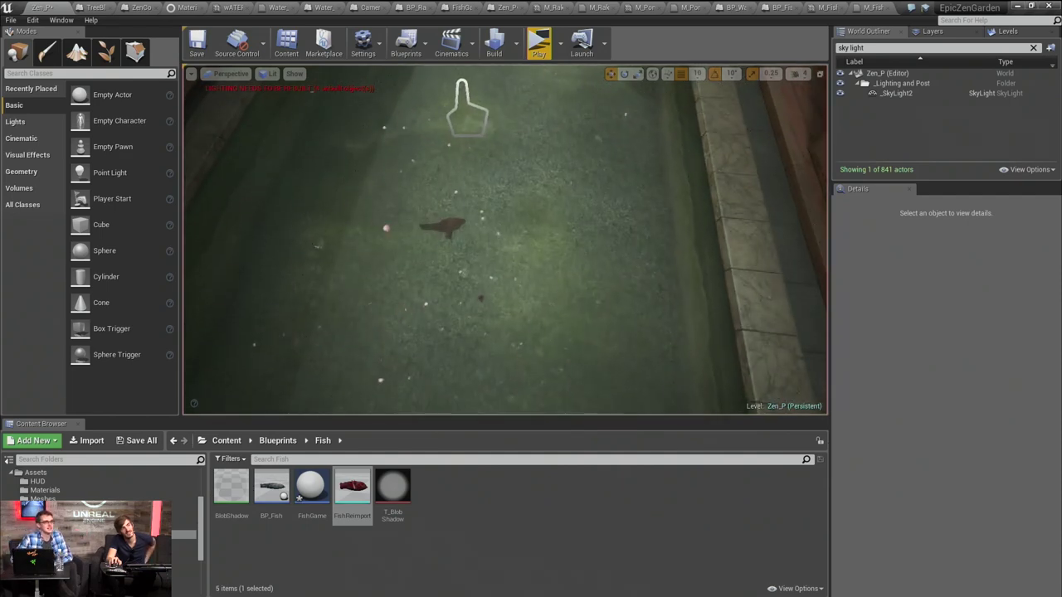
pyautogui.moveTo(509, 256); pyautogui.dragTo(456, 103, button='right')
pyautogui.click(447, 231)
pyautogui.press('w')
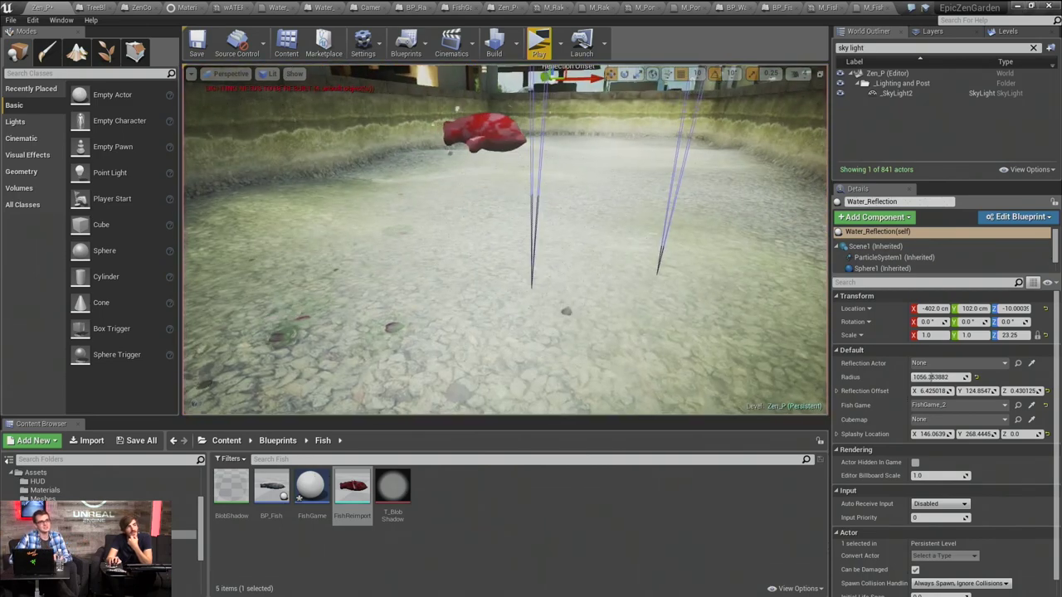
pyautogui.click(532, 137)
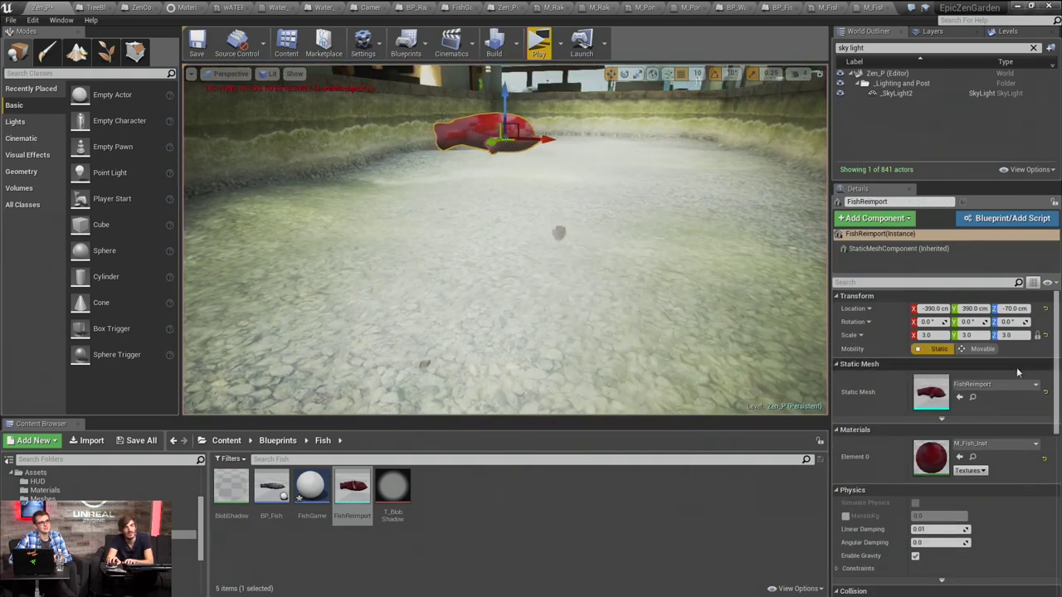
pyautogui.click(1018, 335)
pyautogui.write('4')
pyautogui.press('Return')
# Examine the enlarged fish's swimming motion both through the water surface and from below it
pyautogui.moveTo(455, 287); pyautogui.dragTo(414, 306, button='right')
pyautogui.press('e')
pyautogui.press('Escape')
pyautogui.moveTo(413, 256); pyautogui.dragTo(439, 274, button='right')
pyautogui.press('e')
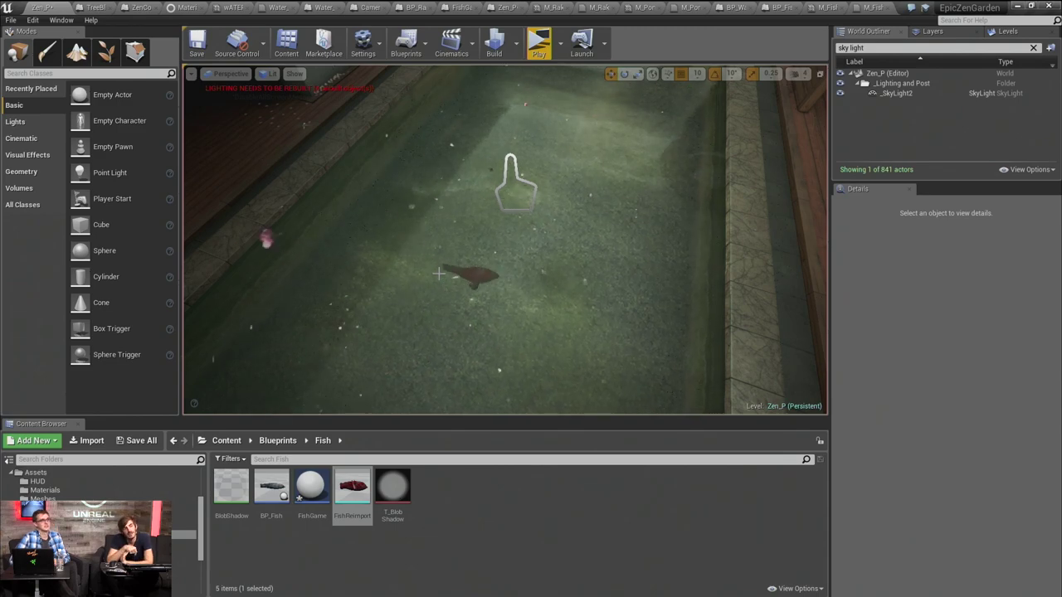
pyautogui.moveTo(437, 271); pyautogui.dragTo(407, 256, button='right')
pyautogui.click(437, 173)
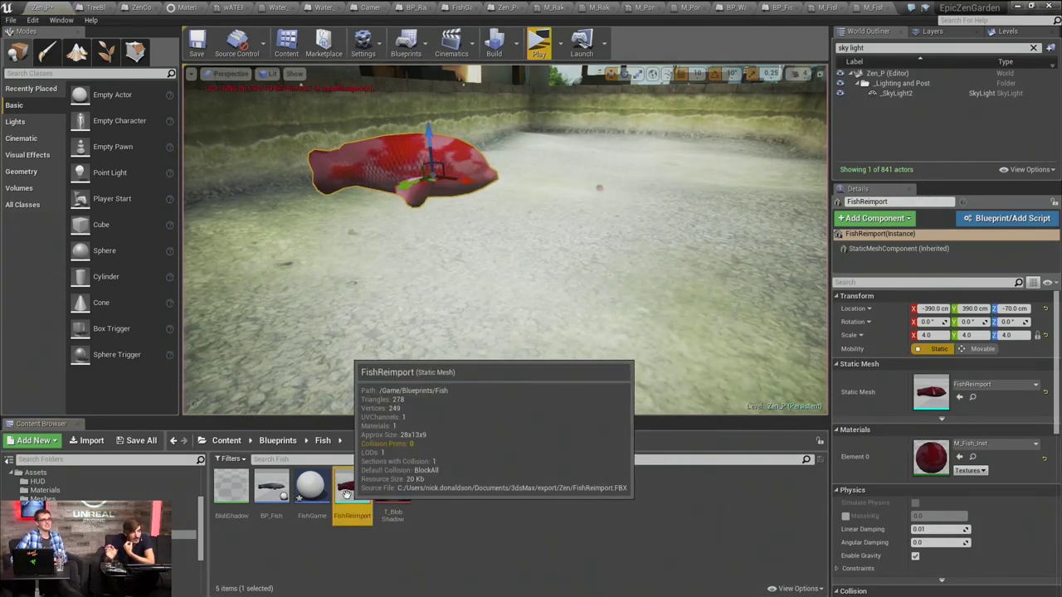
pyautogui.moveTo(525, 185)
pyautogui.mouseDown(button='right')
pyautogui.moveTo(531, 204)
pyautogui.moveTo(524, 190)
pyautogui.mouseUp(button='right')
pyautogui.press('Escape')
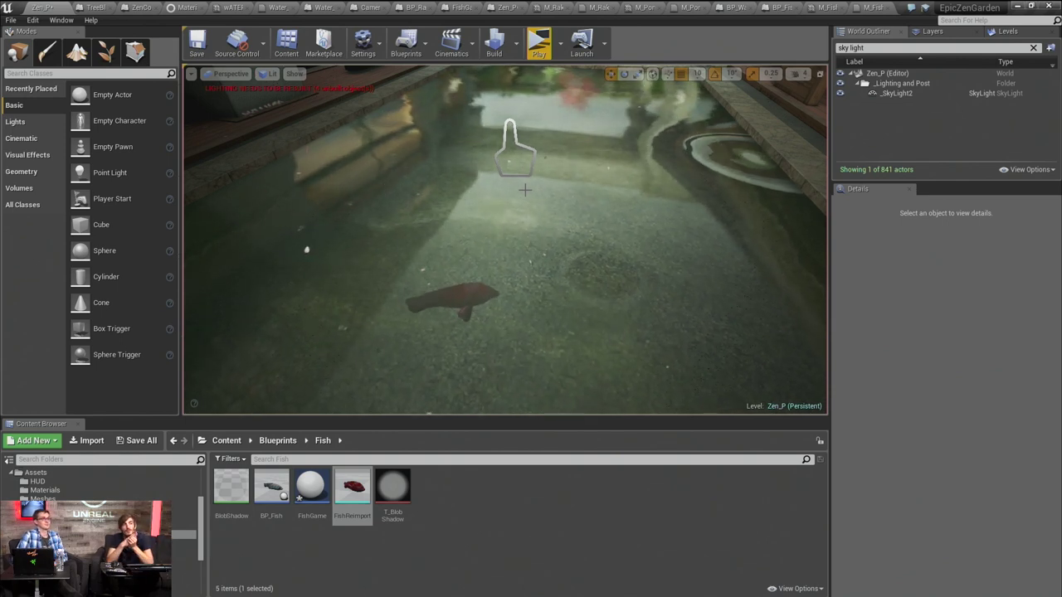
# Open the placed fish's M_Fish_Inst material instance and review its rotation, speed, offset and turn parameters
pyautogui.moveTo(506, 241); pyautogui.dragTo(531, 207, button='right')
pyautogui.click(446, 141)
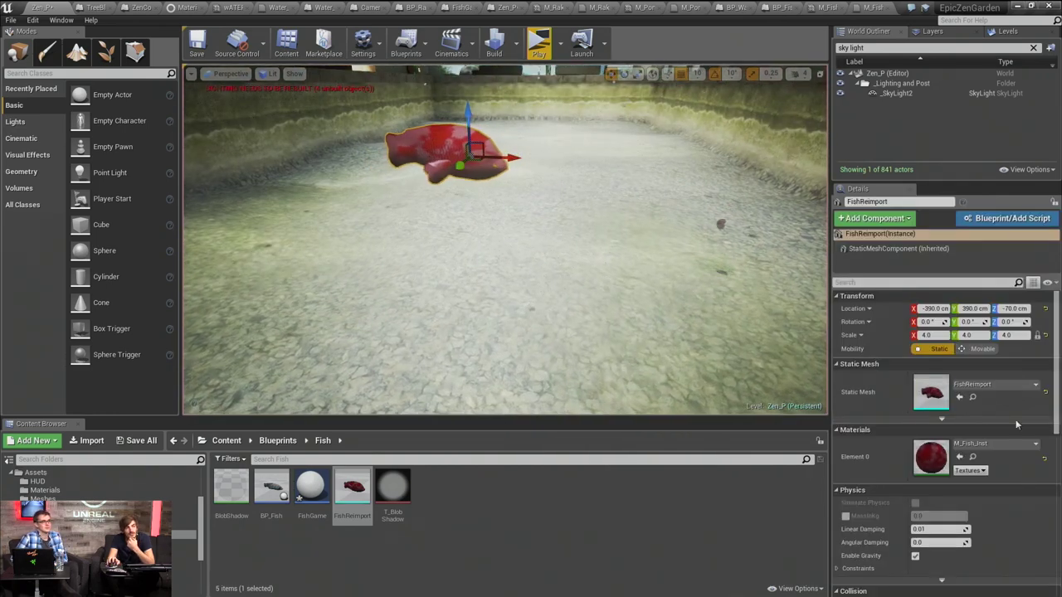
pyautogui.doubleClick(931, 457)
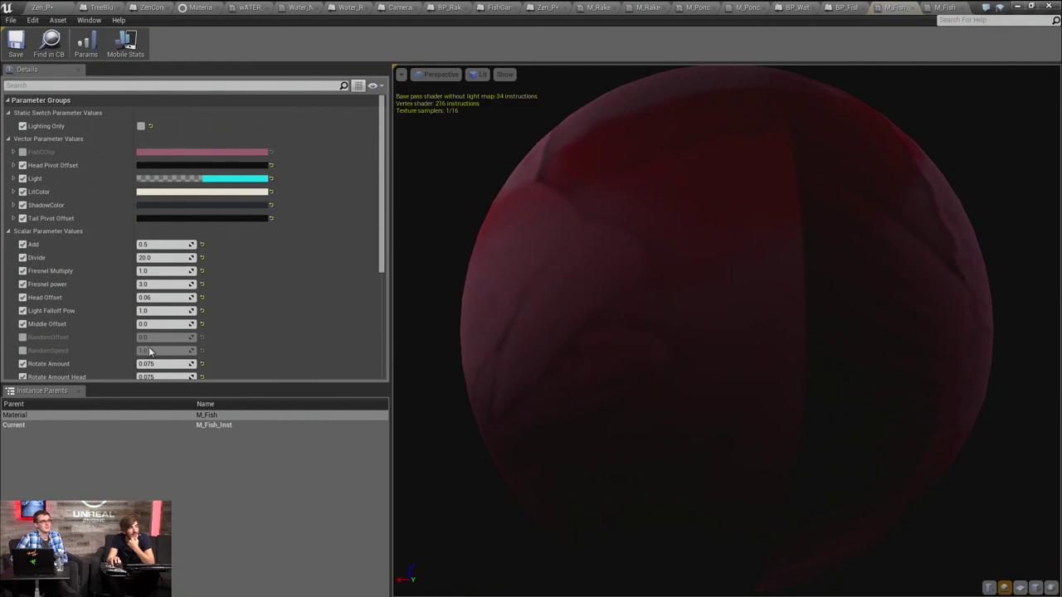
pyautogui.scroll(-3, 156, 254)
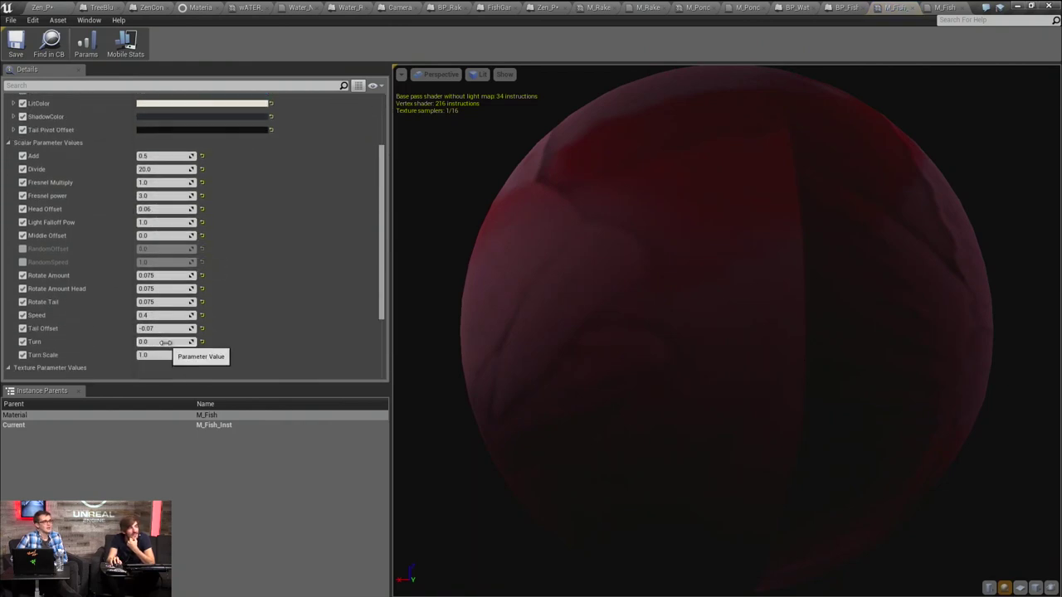
# Select FishReimport in the Zen_P content browser and use it as the preview mesh for M_Fish_Inst
pyautogui.click(50, 7)
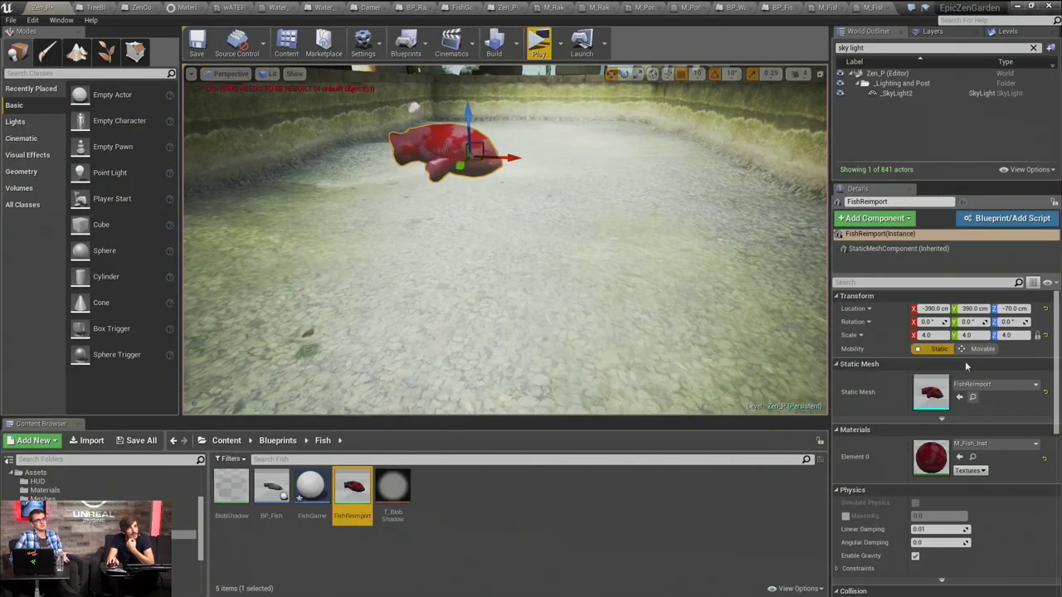
pyautogui.click(875, 7)
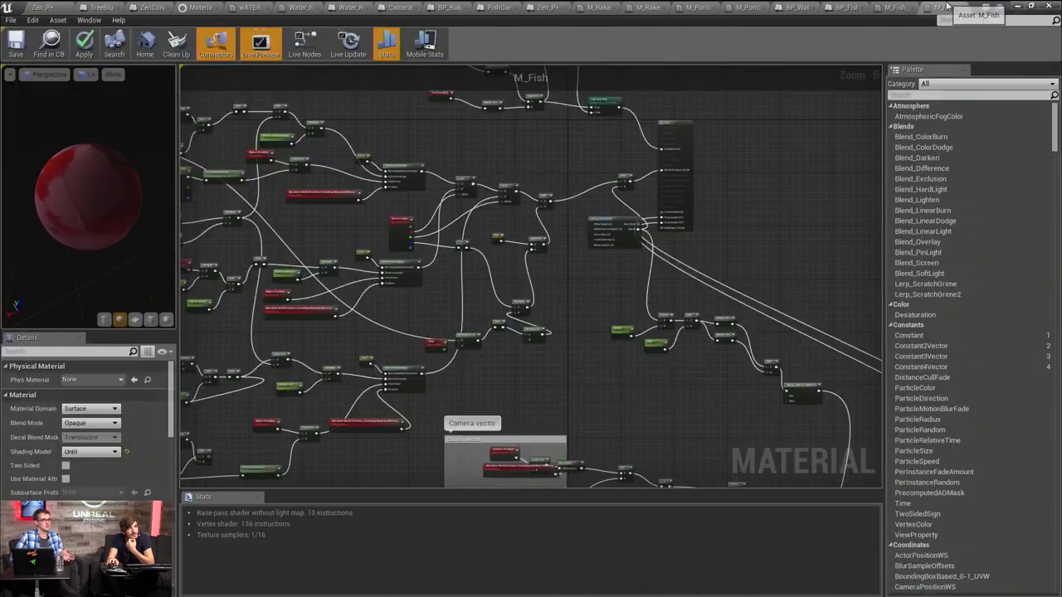
pyautogui.click(896, 8)
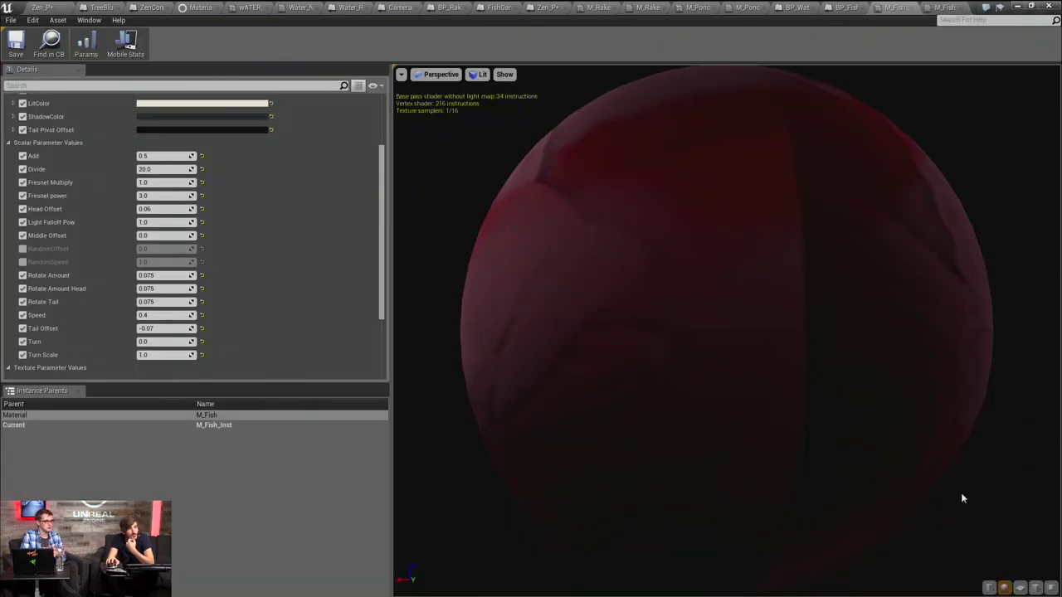
pyautogui.click(1052, 587)
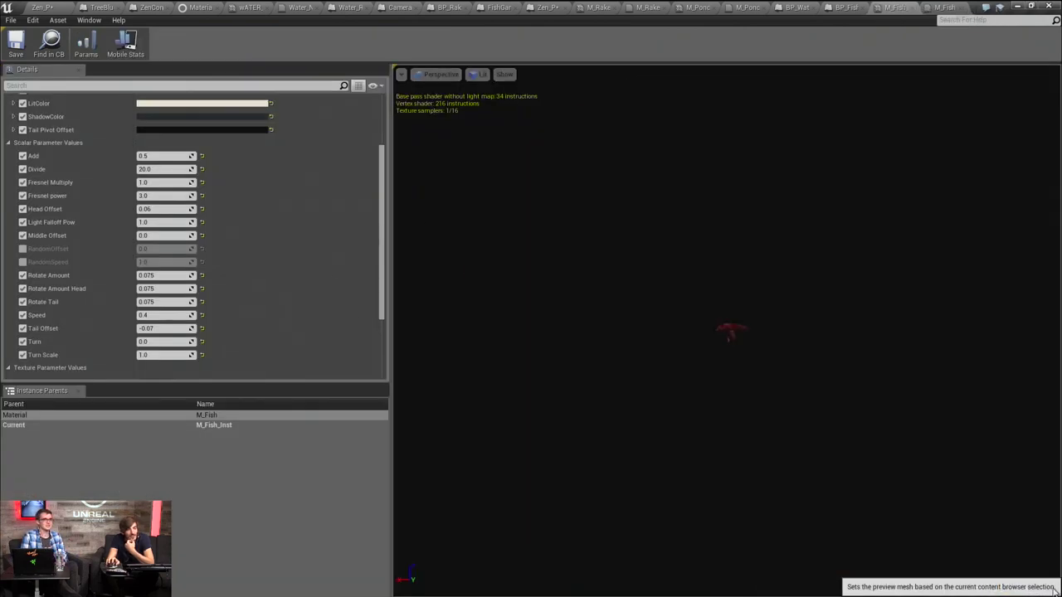
# Frame the fish in the M_Fish_Inst preview and try a Turn parameter value of -1
pyautogui.scroll(6, 777, 375)
pyautogui.moveTo(777, 376); pyautogui.dragTo(764, 363)
pyautogui.scroll(-3, 764, 364)
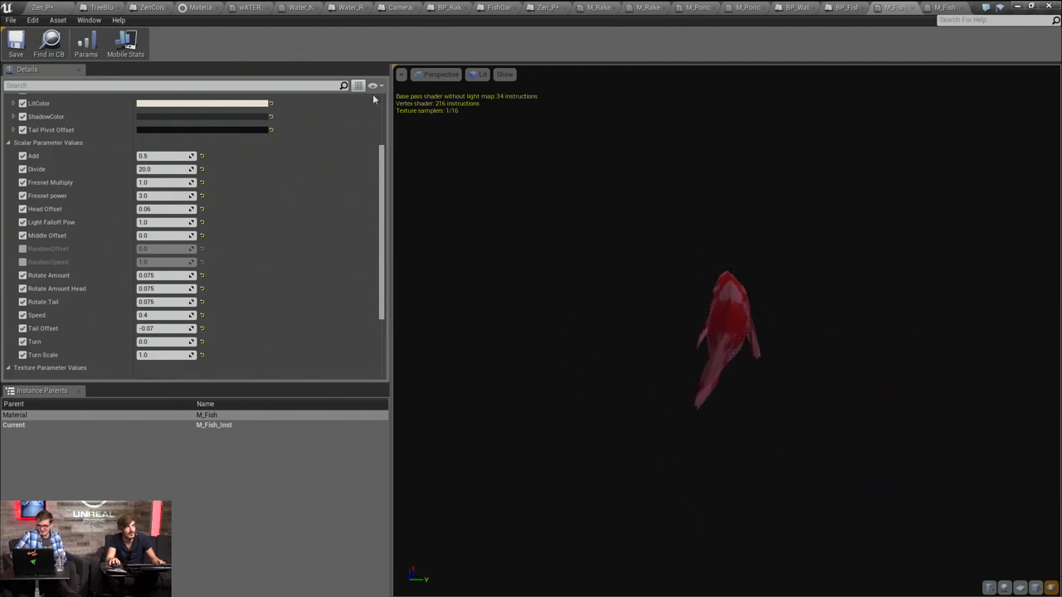
pyautogui.click(401, 74)
pyautogui.click(531, 356)
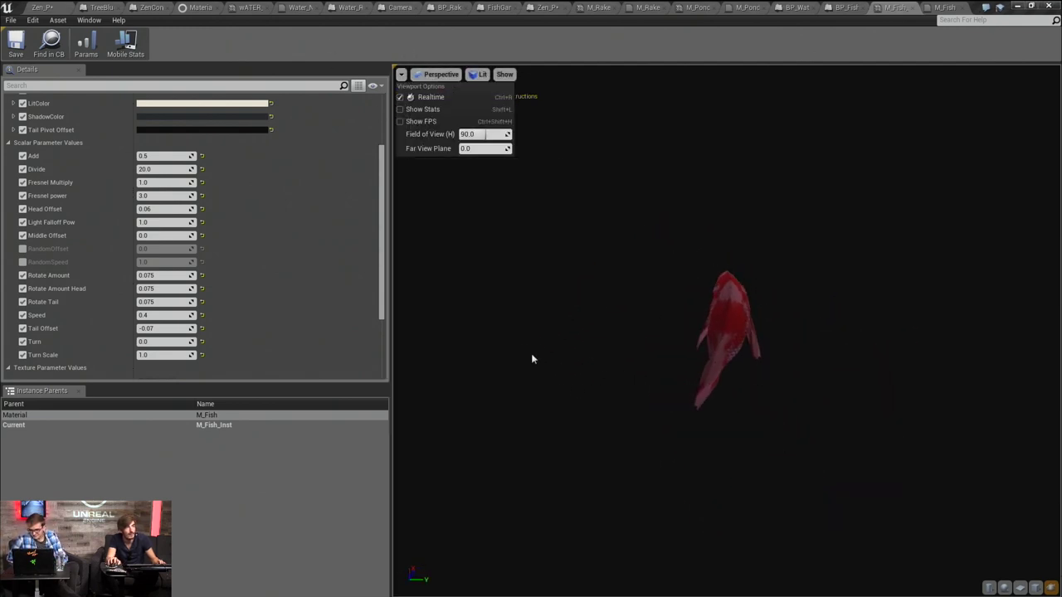
pyautogui.click(154, 341)
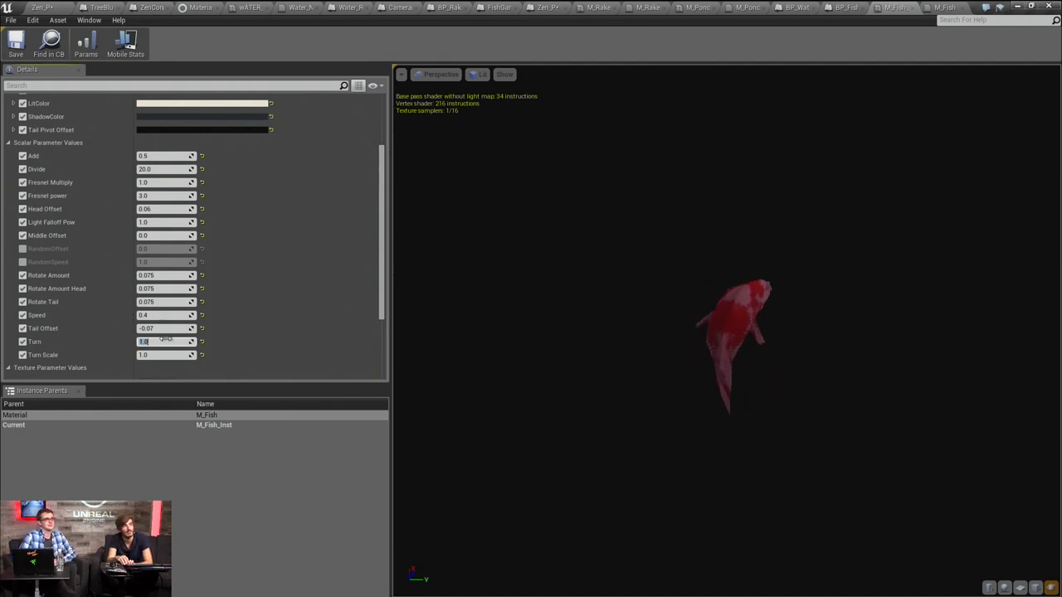
pyautogui.write('-1')
pyautogui.press('Return')
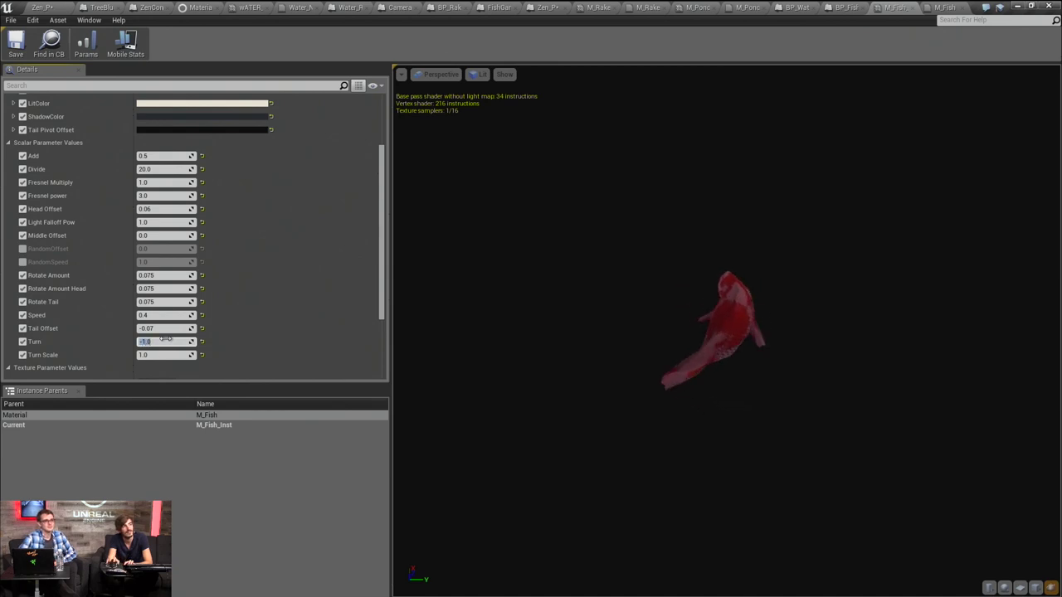
# Try a Turn value of 1 on the previewed fish, and reset the parameter to 0
pyautogui.moveTo(187, 341)
pyautogui.mouseDown()
pyautogui.moveTo(213, 341)
pyautogui.moveTo(180, 341)
pyautogui.mouseUp()
pyautogui.click(180, 341)
pyautogui.write('1')
pyautogui.press('Return')
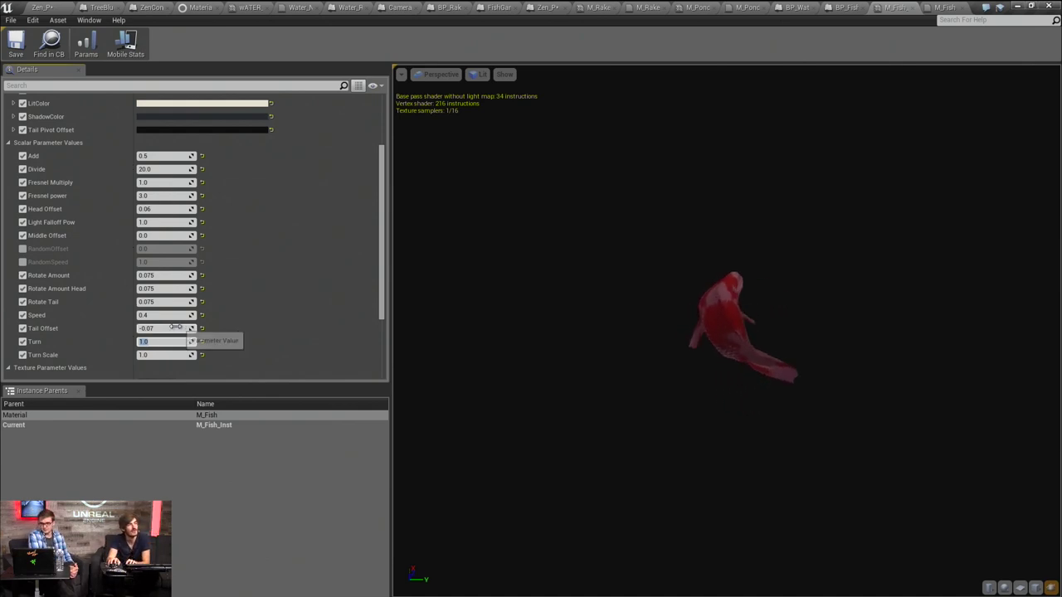
pyautogui.click(165, 355)
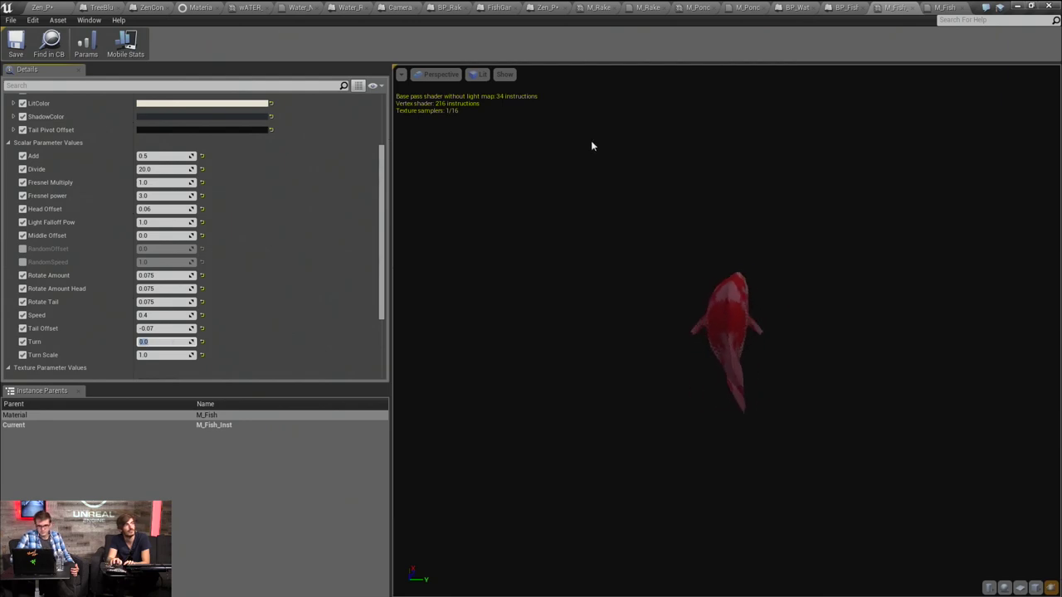
# Return to the Zen_P level, deselect the fish mesh and play the level in the selected viewport
pyautogui.click(50, 8)
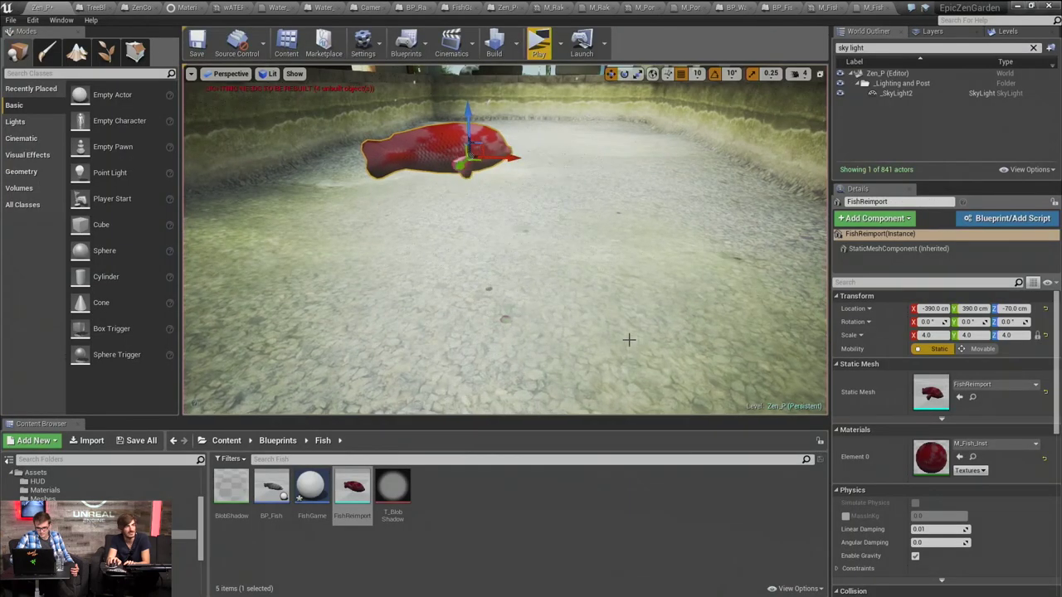
pyautogui.press('Escape')
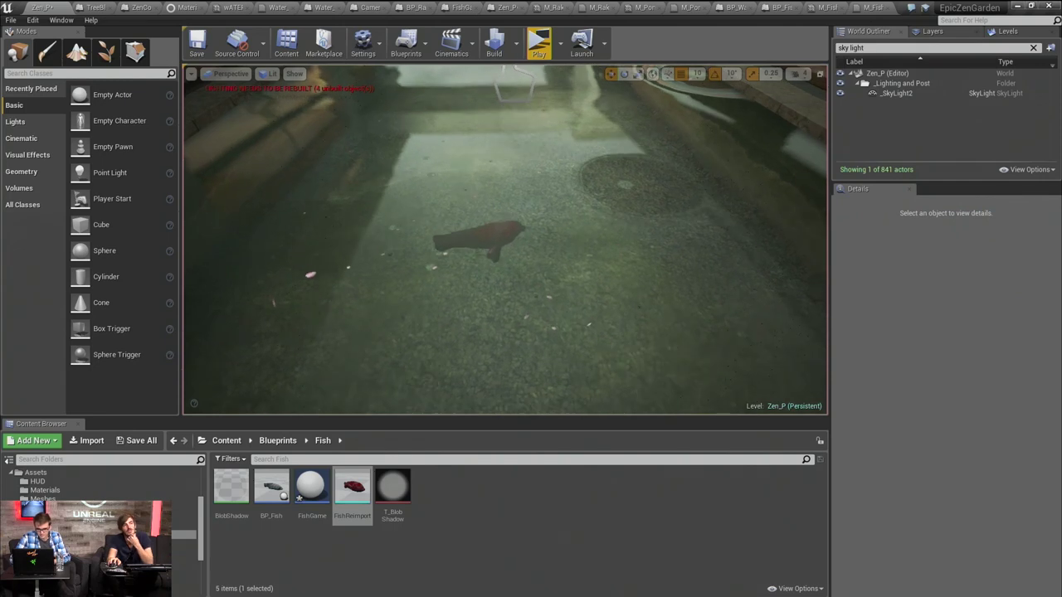
pyautogui.scroll(-3, 569, 275)
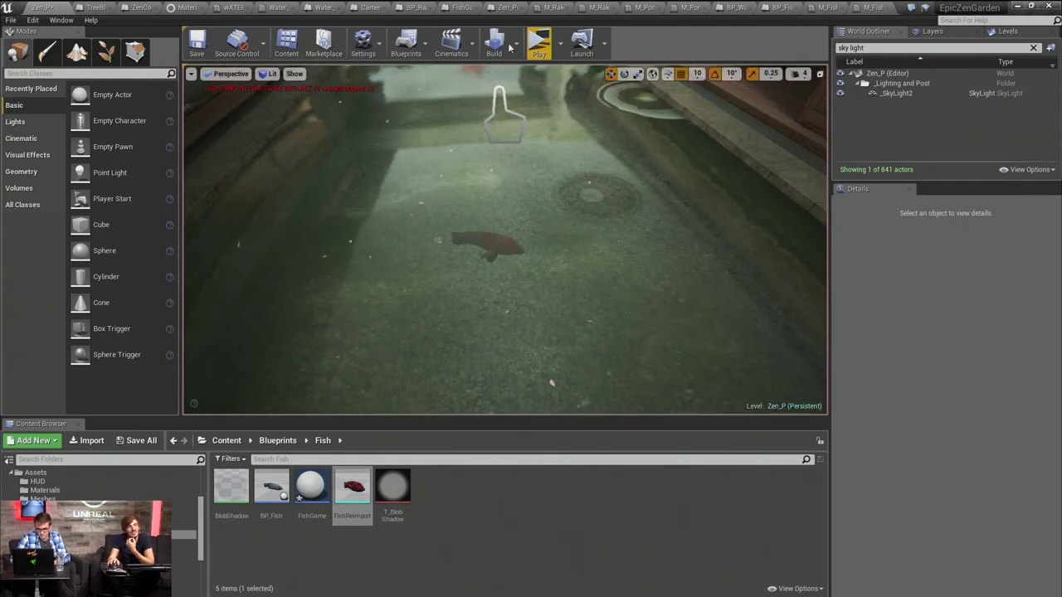
pyautogui.click(561, 40)
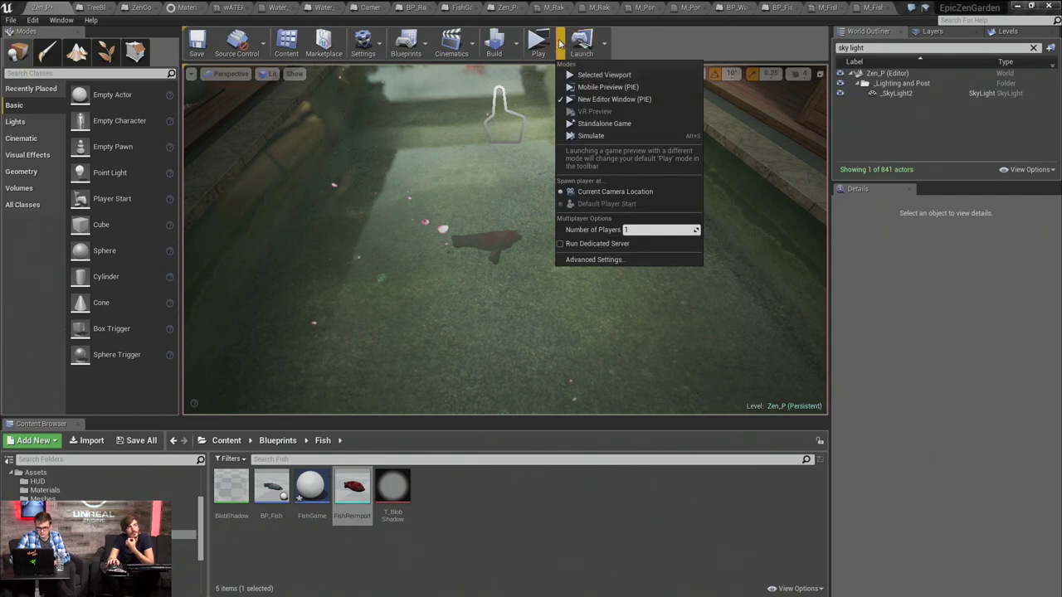
pyautogui.click(581, 74)
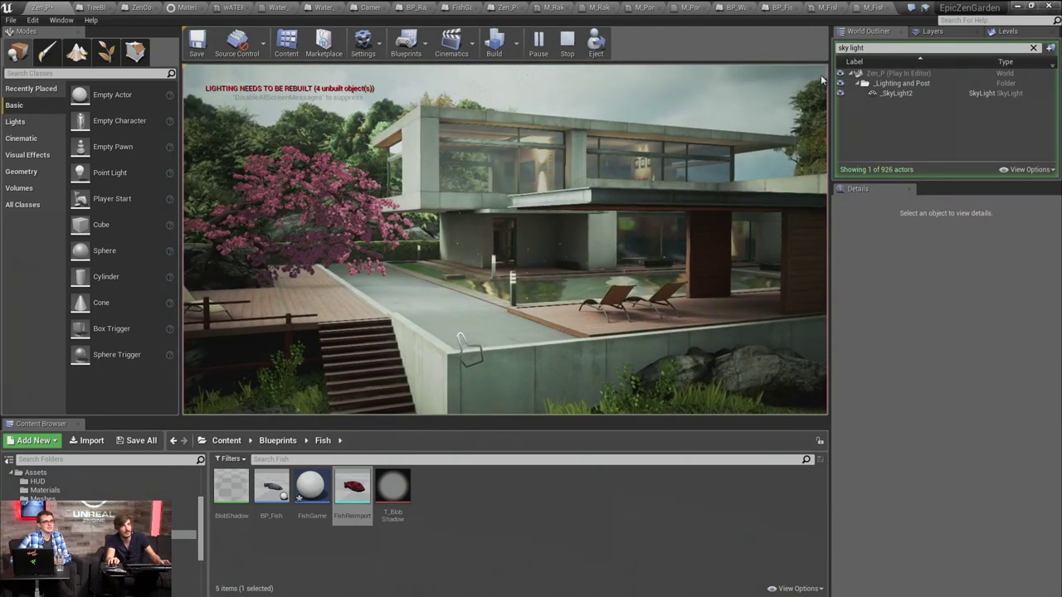
# Filter the World Outliner for "fish" and select every spawned BP_Fish actor, leaving out FishGame_2 and FishReimport
pyautogui.click(1034, 48)
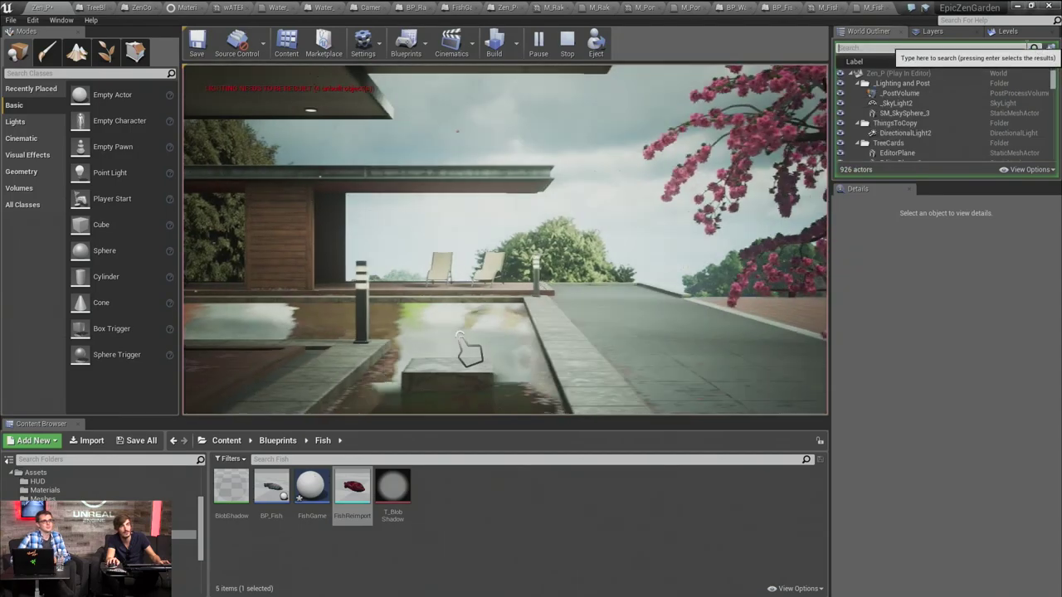
pyautogui.write('fish')
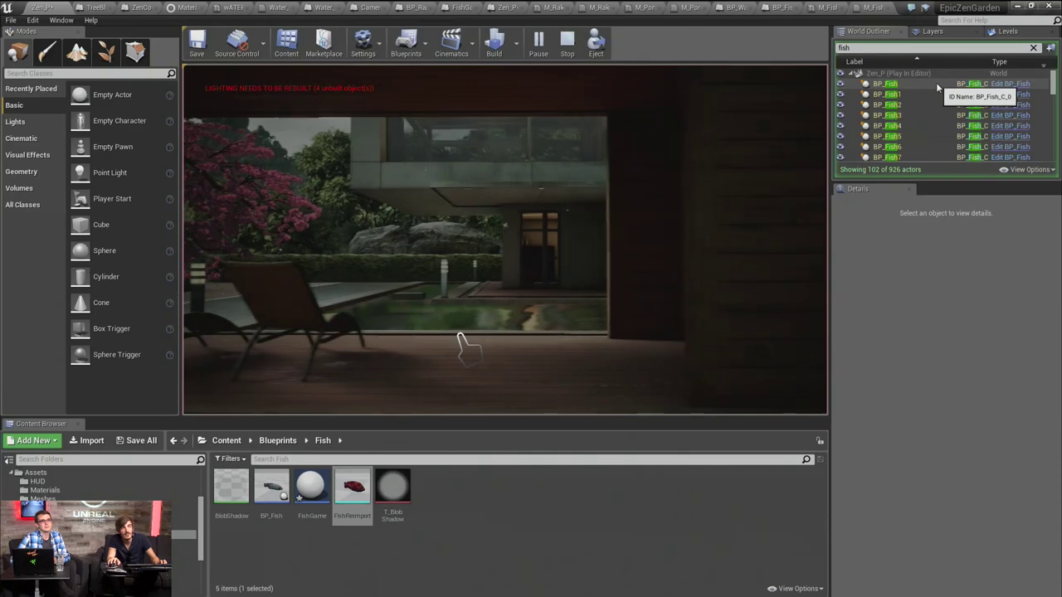
pyautogui.click(938, 86)
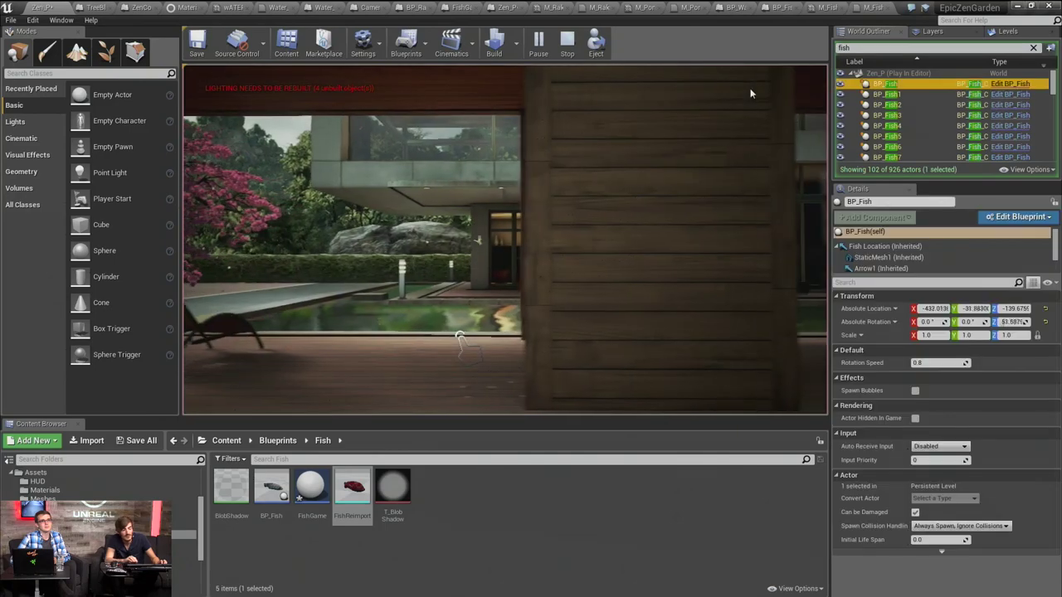
pyautogui.hotkey('shift', 'Down')
pyautogui.hotkey('shift', 'Down')
pyautogui.hotkey('shift', 'Down')
pyautogui.hotkey('shift', 'Down')
pyautogui.hotkey('shift', 'Down')
pyautogui.hotkey('shift', 'Down')
pyautogui.hotkey('shift', 'Down')
pyautogui.hotkey('shift', 'Down')
pyautogui.hotkey('shift', 'Down')
pyautogui.hotkey('shift', 'Down')
pyautogui.hotkey('shift', 'Down')
pyautogui.hotkey('shift', 'Down')
pyautogui.hotkey('shift', 'Down')
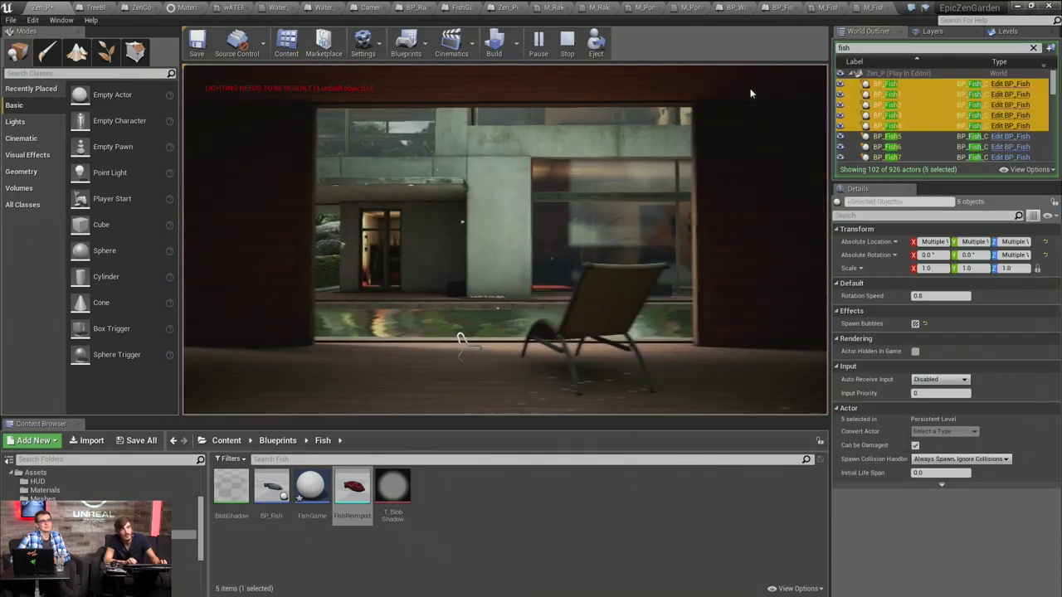
pyautogui.hotkey('shift', 'Down')
pyautogui.hotkey('shift', 'Down')
pyautogui.hotkey('shift', 'Down')
pyautogui.hotkey('shift', 'Down')
pyautogui.hotkey('shift', 'Down')
pyautogui.hotkey('shift', 'Down')
pyautogui.hotkey('shift', 'Down')
pyautogui.hotkey('shift', 'Down')
pyautogui.hotkey('shift', 'Down')
pyautogui.hotkey('shift', 'Down')
pyautogui.hotkey('shift', 'Down')
pyautogui.hotkey('shift', 'Down')
pyautogui.hotkey('shift', 'Down')
pyautogui.hotkey('shift', 'Down')
pyautogui.hotkey('shift', 'Down')
pyautogui.hotkey('shift', 'Down')
pyautogui.hotkey('shift', 'Down')
pyautogui.hotkey('shift', 'Down')
pyautogui.hotkey('shift', 'Down')
pyautogui.hotkey('shift', 'Down')
pyautogui.hotkey('shift', 'Down')
pyautogui.hotkey('shift', 'Down')
pyautogui.hotkey('shift', 'Down')
pyautogui.hotkey('shift', 'Down')
pyautogui.hotkey('shift', 'Down')
pyautogui.hotkey('shift', 'Down')
pyautogui.hotkey('shift', 'Down')
pyautogui.hotkey('shift', 'Down')
pyautogui.hotkey('shift', 'Down')
pyautogui.hotkey('shift', 'Down')
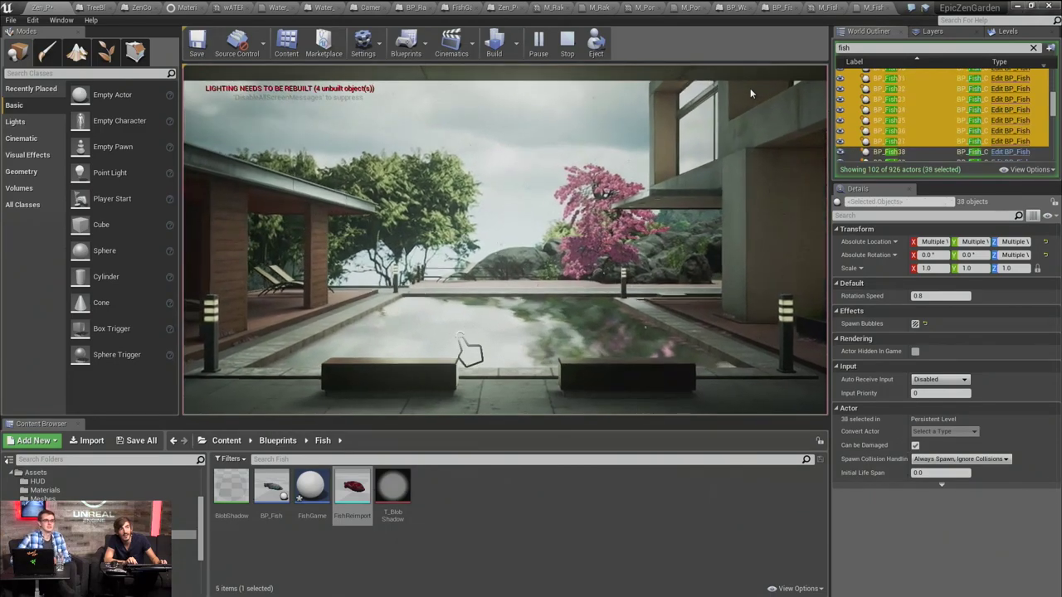
pyautogui.hotkey('shift', 'Down')
pyautogui.hotkey('shift', 'Down')
pyautogui.hotkey('shift', 'Down')
pyautogui.hotkey('shift', 'Down')
pyautogui.hotkey('shift', 'Down')
pyautogui.hotkey('shift', 'Down')
pyautogui.hotkey('shift', 'Down')
pyautogui.hotkey('shift', 'Down')
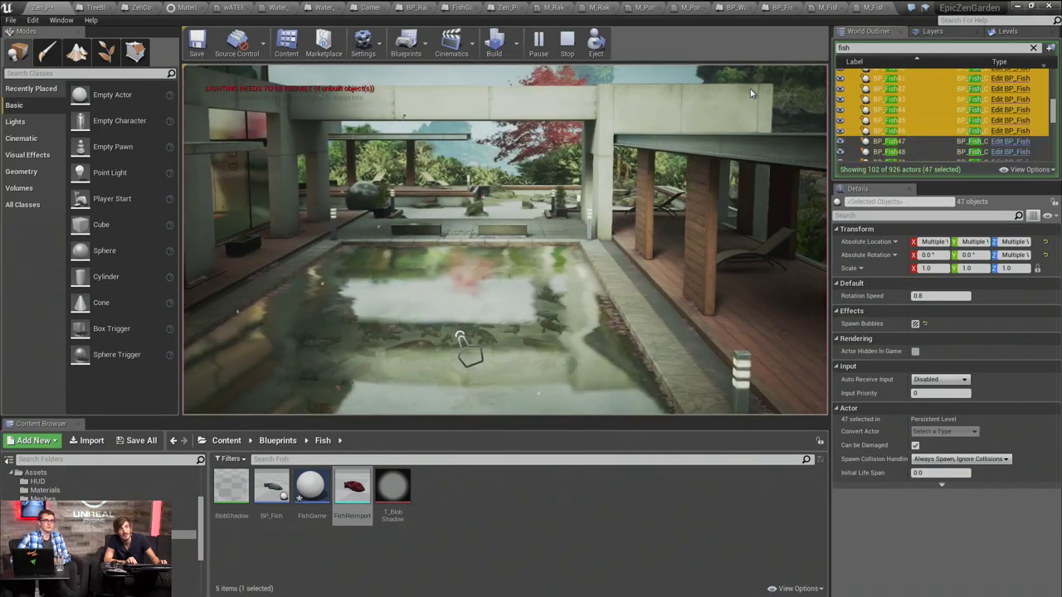
pyautogui.hotkey('shift', 'Down')
pyautogui.hotkey('shift', 'Down')
pyautogui.hotkey('shift', 'Down')
pyautogui.hotkey('shift', 'Down')
pyautogui.hotkey('shift', 'Down')
pyautogui.hotkey('shift', 'Down')
pyautogui.hotkey('shift', 'Down')
pyautogui.hotkey('shift', 'Down')
pyautogui.hotkey('shift', 'Down')
pyautogui.hotkey('shift', 'Down')
pyautogui.hotkey('shift', 'Down')
pyautogui.hotkey('shift', 'Down')
pyautogui.hotkey('shift', 'Down')
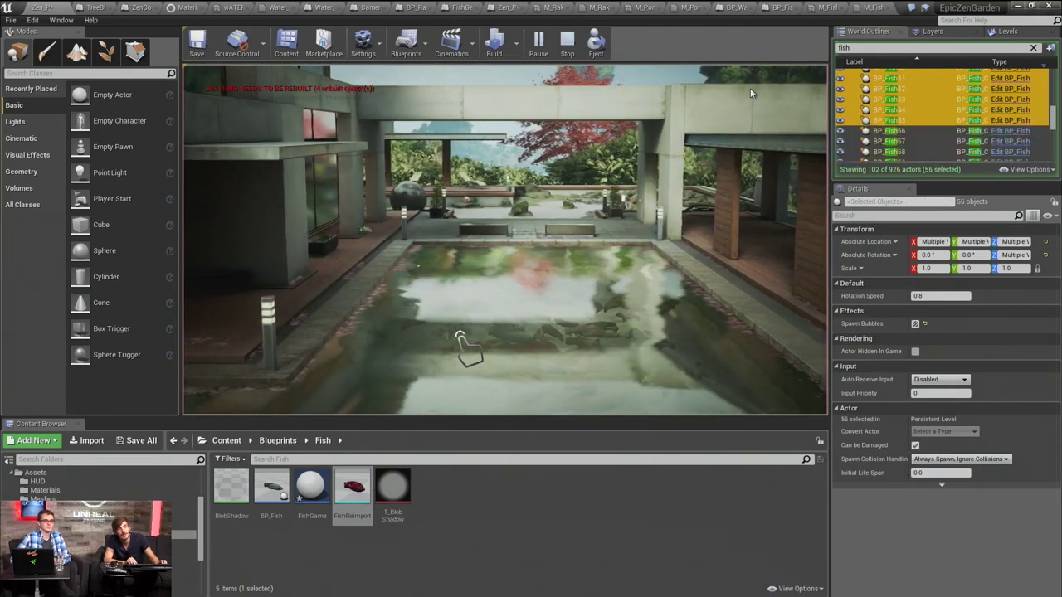
pyautogui.hotkey('shift', 'Down')
pyautogui.hotkey('shift', 'Down')
pyautogui.hotkey('shift', 'Down')
pyautogui.hotkey('shift', 'Down')
pyautogui.hotkey('shift', 'Down')
pyautogui.hotkey('shift', 'Down')
pyautogui.hotkey('shift', 'Down')
pyautogui.hotkey('shift', 'Down')
pyautogui.hotkey('shift', 'Down')
pyautogui.hotkey('shift', 'Down')
pyautogui.hotkey('shift', 'Down')
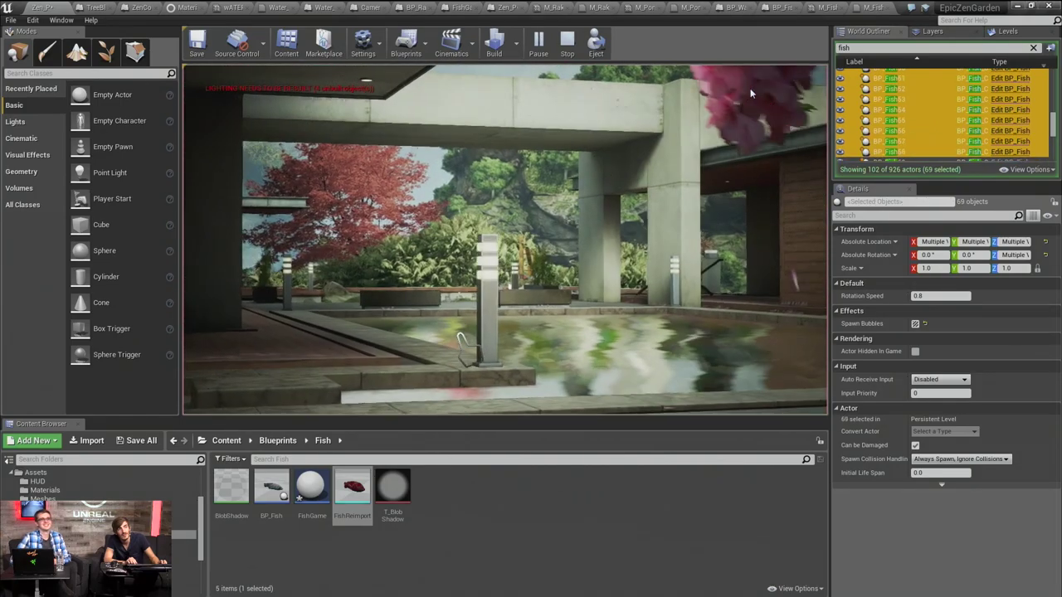
pyautogui.hotkey('shift', 'Down')
pyautogui.hotkey('shift', 'Down')
pyautogui.hotkey('shift', 'Down')
pyautogui.hotkey('shift', 'Down')
pyautogui.hotkey('shift', 'Down')
pyautogui.hotkey('shift', 'Down')
pyautogui.hotkey('shift', 'Down')
pyautogui.hotkey('shift', 'Down')
pyautogui.hotkey('shift', 'Down')
pyautogui.hotkey('shift', 'Down')
pyautogui.hotkey('shift', 'Down')
pyautogui.hotkey('shift', 'Down')
pyautogui.hotkey('shift', 'Down')
pyautogui.hotkey('shift', 'Down')
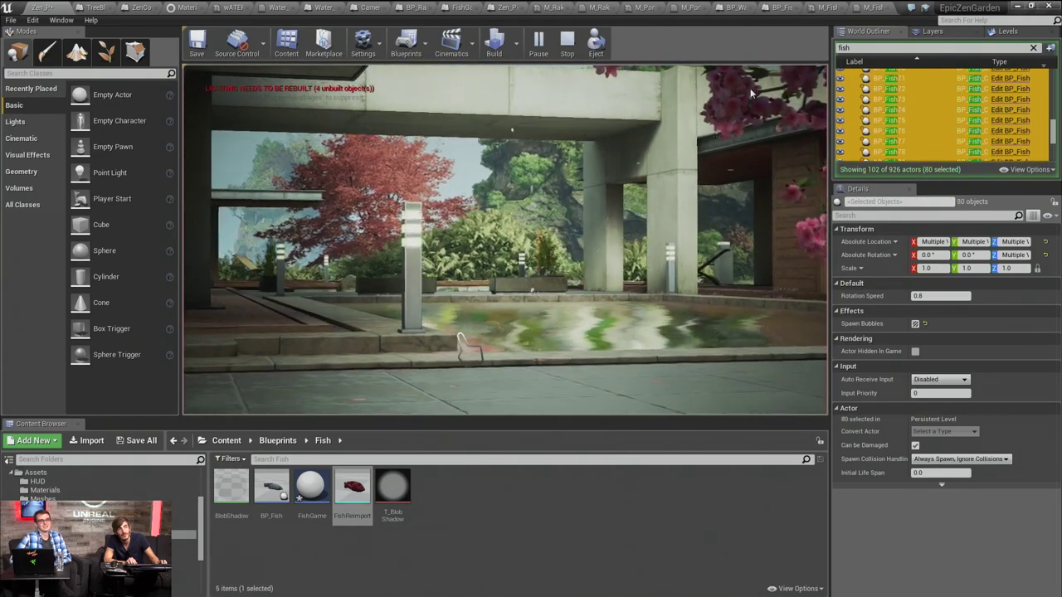
pyautogui.hotkey('shift', 'Down')
pyautogui.hotkey('shift', 'Down')
pyautogui.hotkey('shift', 'Down')
pyautogui.hotkey('shift', 'Down')
pyautogui.hotkey('shift', 'Down')
pyautogui.hotkey('shift', 'Down')
pyautogui.hotkey('shift', 'Down')
pyautogui.hotkey('shift', 'Down')
pyautogui.hotkey('shift', 'Down')
pyautogui.hotkey('shift', 'Down')
pyautogui.hotkey('shift', 'Down')
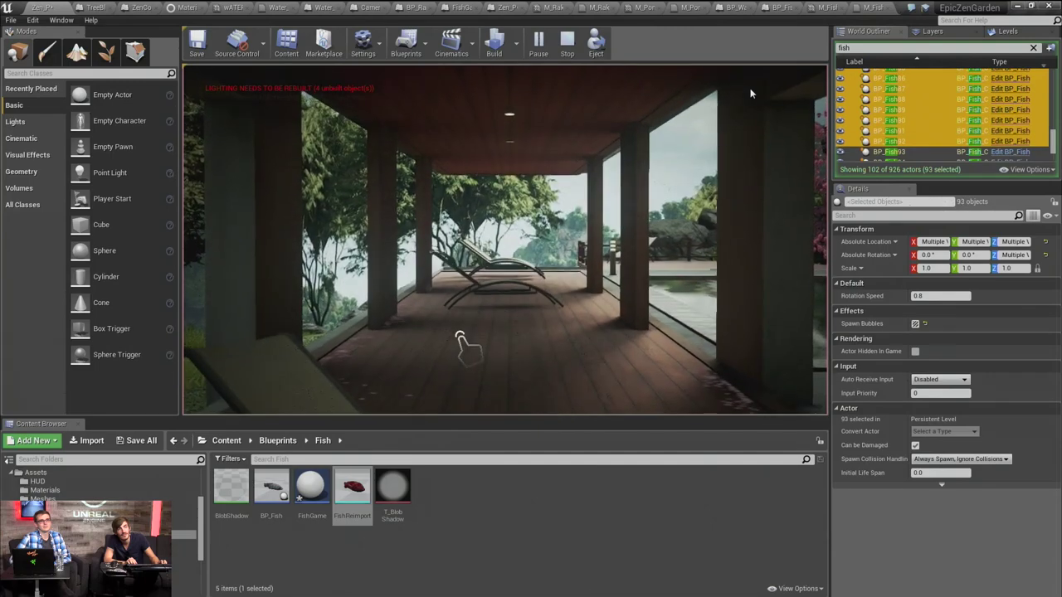
pyautogui.hotkey('shift', 'Up')
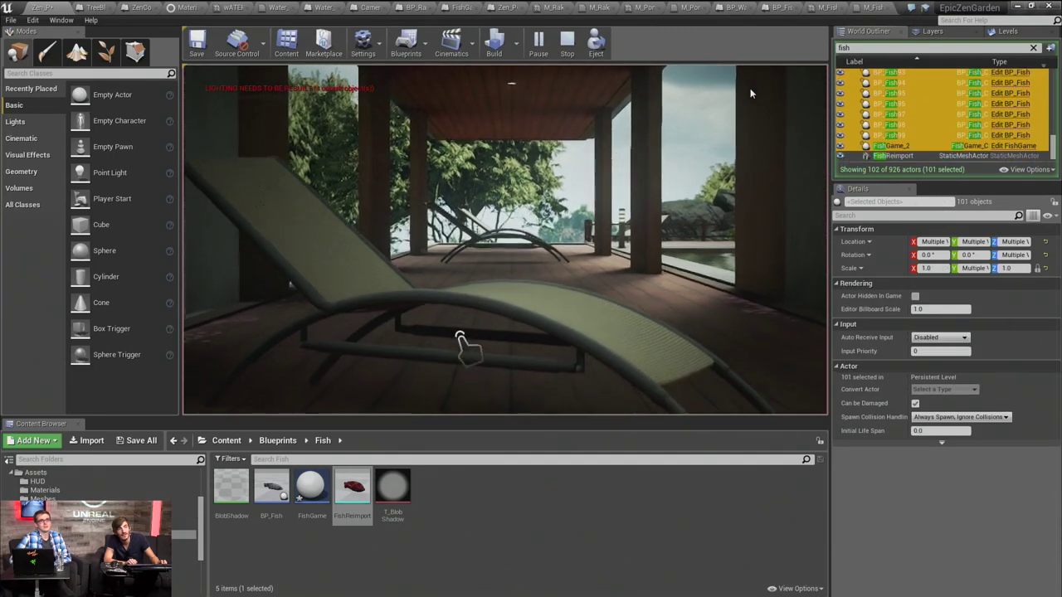
pyautogui.hotkey('shift', 'Up')
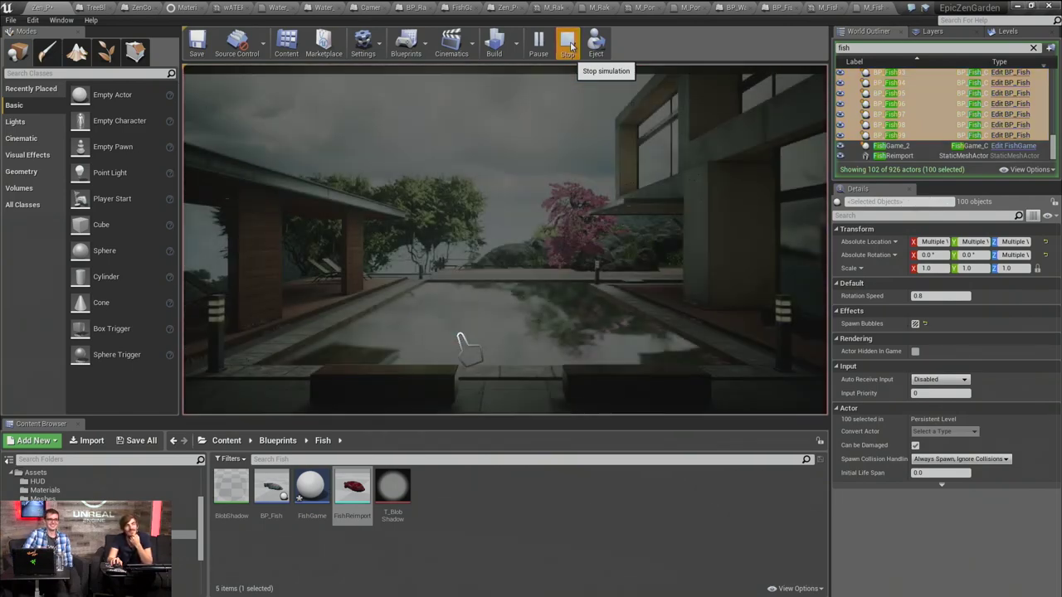
# Stop the play session and view the pond with the placed fish from its near edge
pyautogui.click(569, 45)
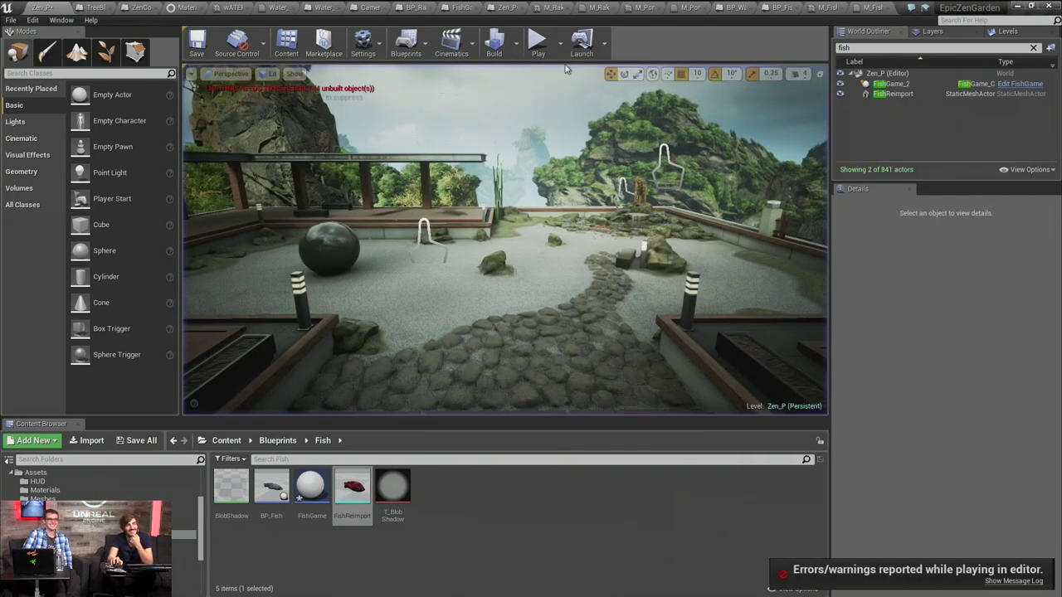
pyautogui.press('s')
pyautogui.moveTo(557, 210); pyautogui.dragTo(548, 278, button='right')
pyautogui.moveTo(547, 237); pyautogui.dragTo(515, 264, button='right')
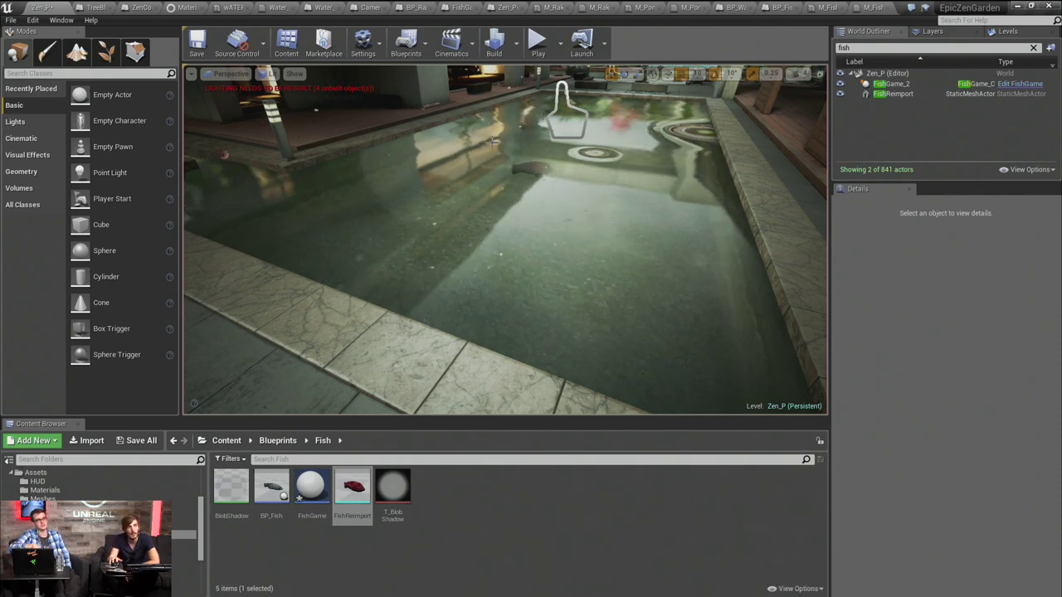
pyautogui.moveTo(581, 279); pyautogui.dragTo(593, 253, button='right')
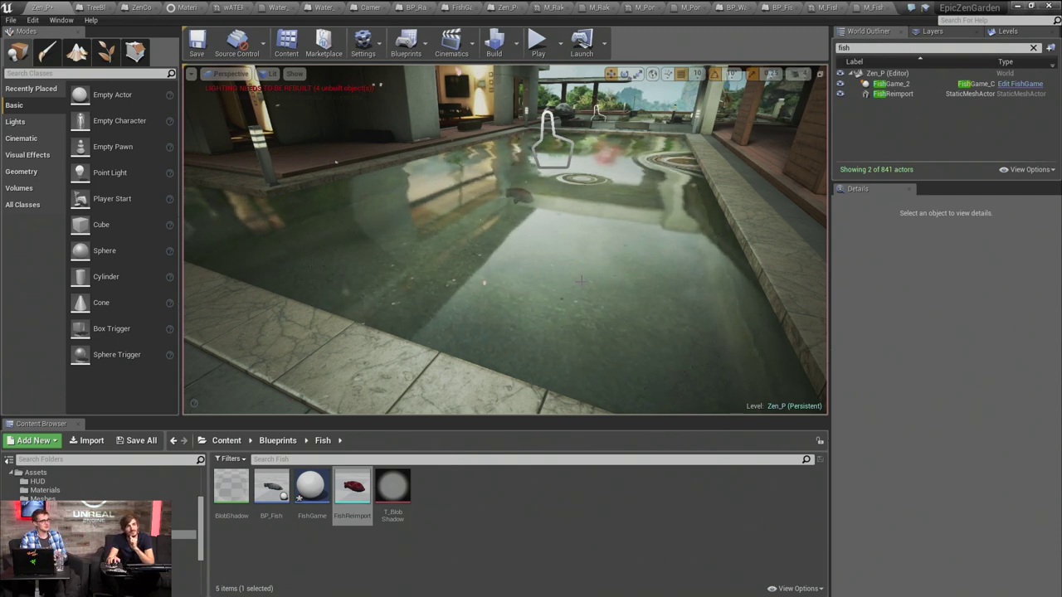
pyautogui.press('s')
pyautogui.moveTo(539, 155); pyautogui.dragTo(558, 205, button='right')
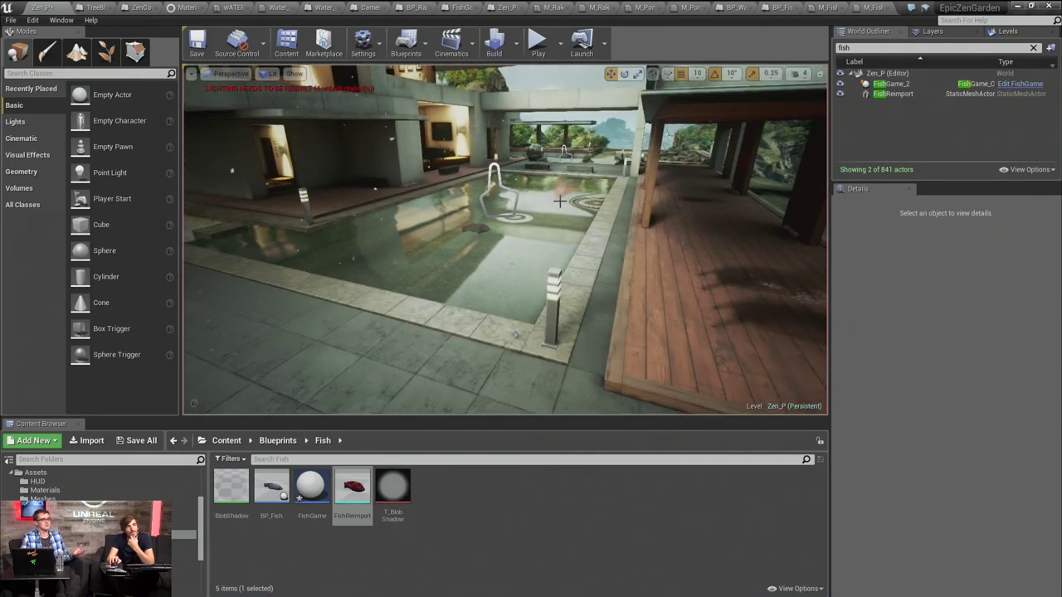
# Turn off game view to show the editor icons over the wooden deck beside the house
pyautogui.click(561, 44)
pyautogui.moveTo(531, 204); pyautogui.dragTo(502, 204, button='right')
pyautogui.press('s')
pyautogui.moveTo(566, 190); pyautogui.dragTo(411, 187, button='right')
pyautogui.press('g')
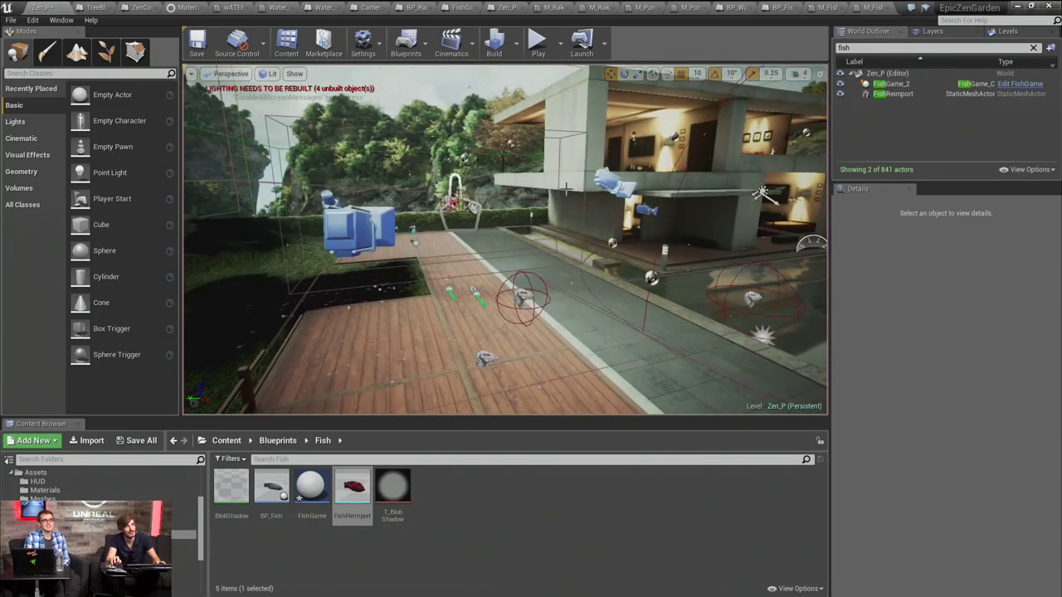
# Select the TreeBlueprint actor above the wooden deck and open its blueprint for editing
pyautogui.press('w')
pyautogui.moveTo(505, 122); pyautogui.dragTo(473, 137, button='right')
pyautogui.press('w')
pyautogui.press('w')
pyautogui.press('w')
pyautogui.press('s')
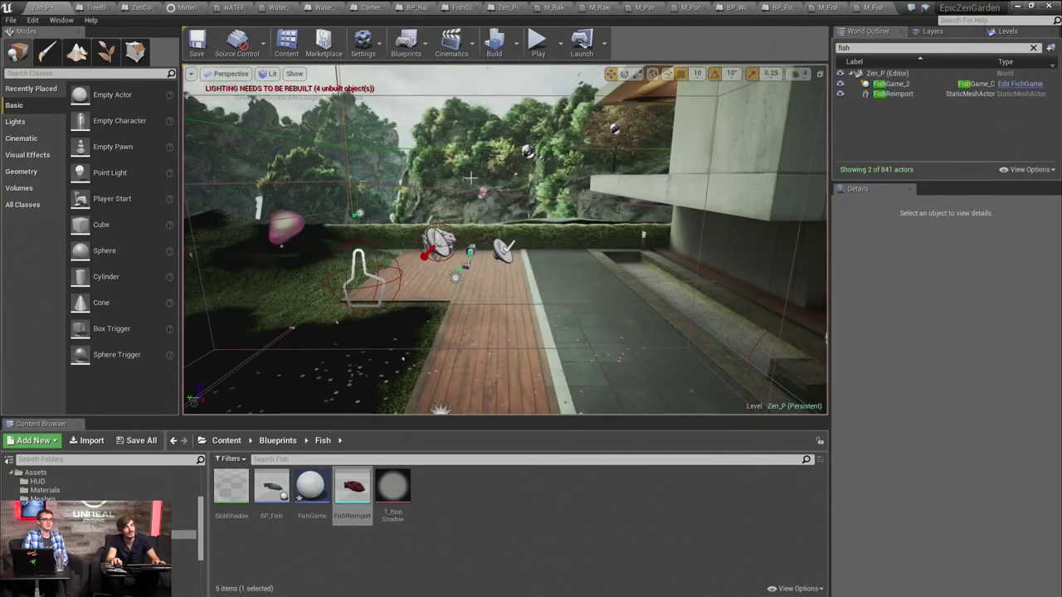
pyautogui.click(470, 177)
pyautogui.moveTo(469, 177); pyautogui.dragTo(498, 177, button='right')
pyautogui.press('s')
pyautogui.click(430, 240)
pyautogui.moveTo(430, 239)
pyautogui.mouseDown(button='right')
pyautogui.moveTo(456, 248)
pyautogui.moveTo(448, 236)
pyautogui.mouseUp(button='right')
pyautogui.press('s')
pyautogui.moveTo(520, 115); pyautogui.dragTo(518, 126, button='right')
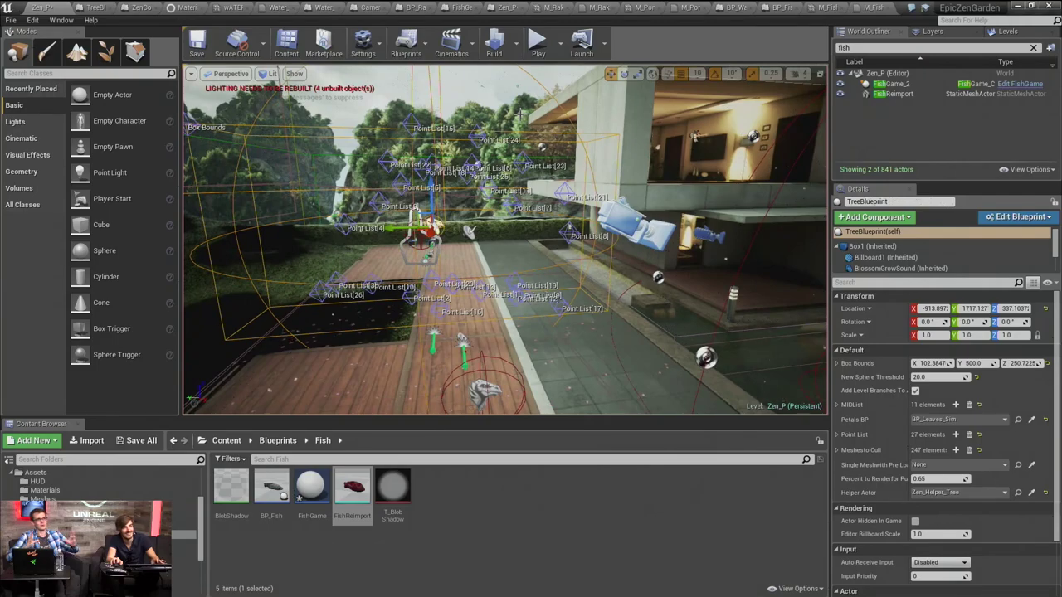
pyautogui.hotkey('ctrl', 'e')
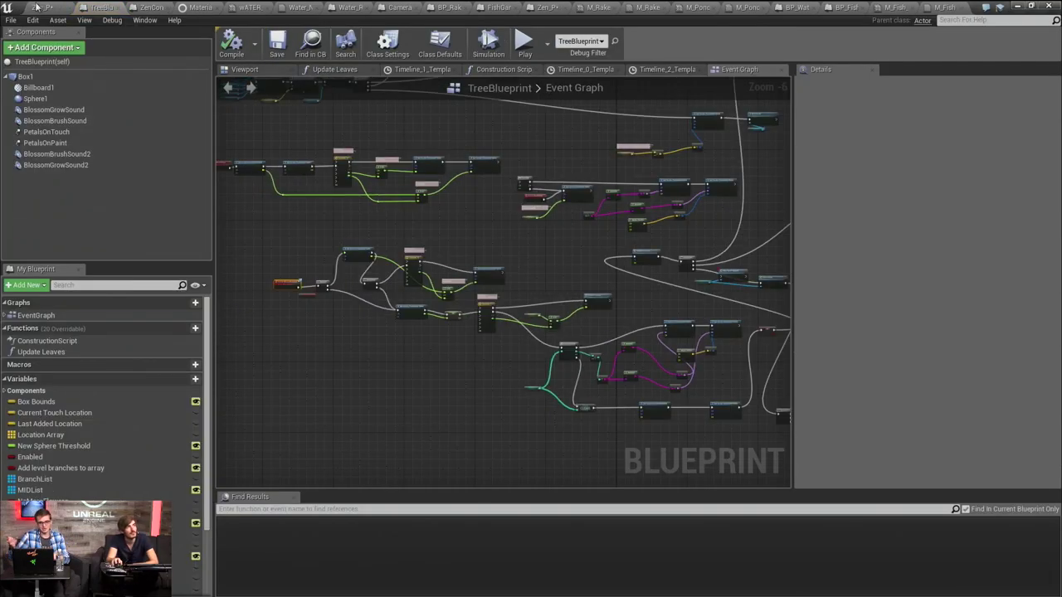
# Return to the Zen_P level and examine TreeBlueprint's box bounds and Point List markers around the deck
pyautogui.click(41, 7)
pyautogui.moveTo(506, 240)
pyautogui.mouseDown(button='right')
pyautogui.moveTo(535, 244)
pyautogui.moveTo(532, 259)
pyautogui.moveTo(493, 269)
pyautogui.moveTo(469, 261)
pyautogui.moveTo(491, 248)
pyautogui.moveTo(512, 256)
pyautogui.moveTo(509, 277)
pyautogui.moveTo(477, 279)
pyautogui.moveTo(511, 254)
pyautogui.mouseUp(button='right')
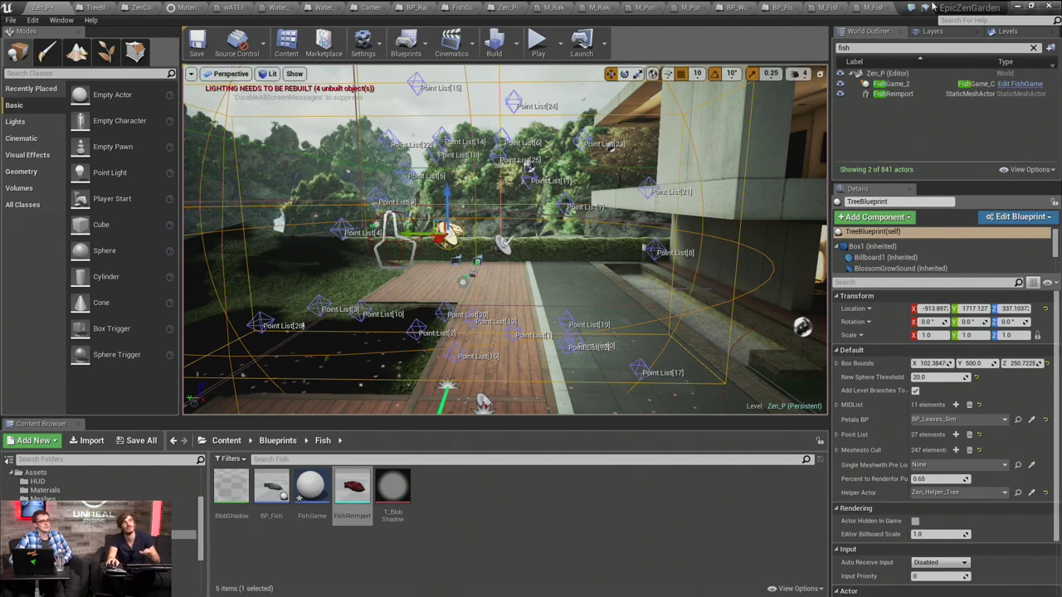
pyautogui.moveTo(501, 244); pyautogui.dragTo(385, 324, button='right')
# Reopen TreeBlueprint and examine the overall node layout of its Event Graph
pyautogui.hotkey('ctrl', 'e')
pyautogui.scroll(-4, 474, 268)
pyautogui.scroll(-2, 384, 324)
pyautogui.scroll(4, 390, 336)
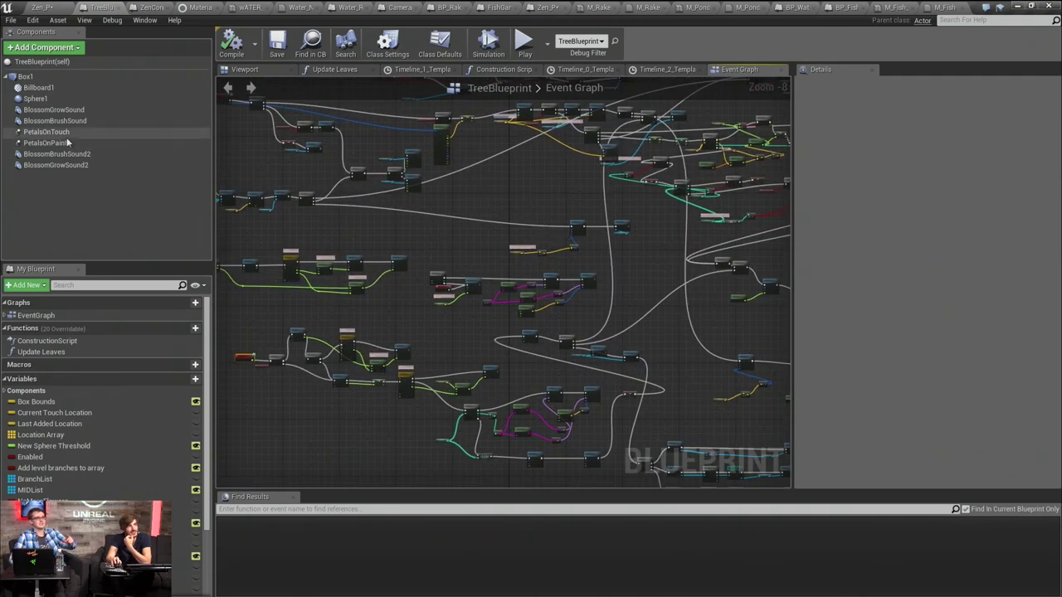
pyautogui.scroll(-3, 550, 203)
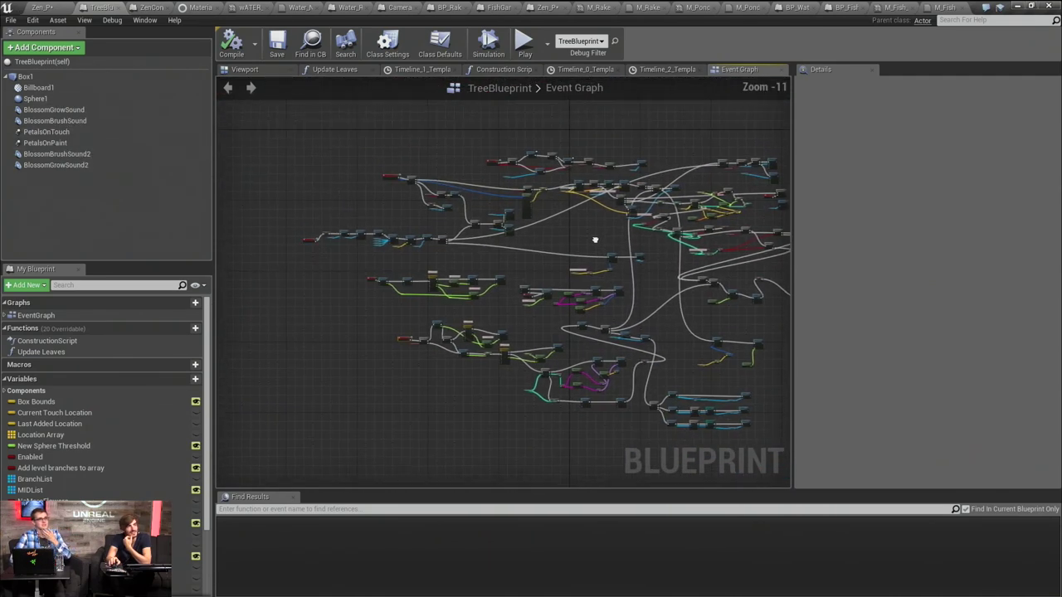
pyautogui.moveTo(279, 229); pyautogui.dragTo(450, 258)
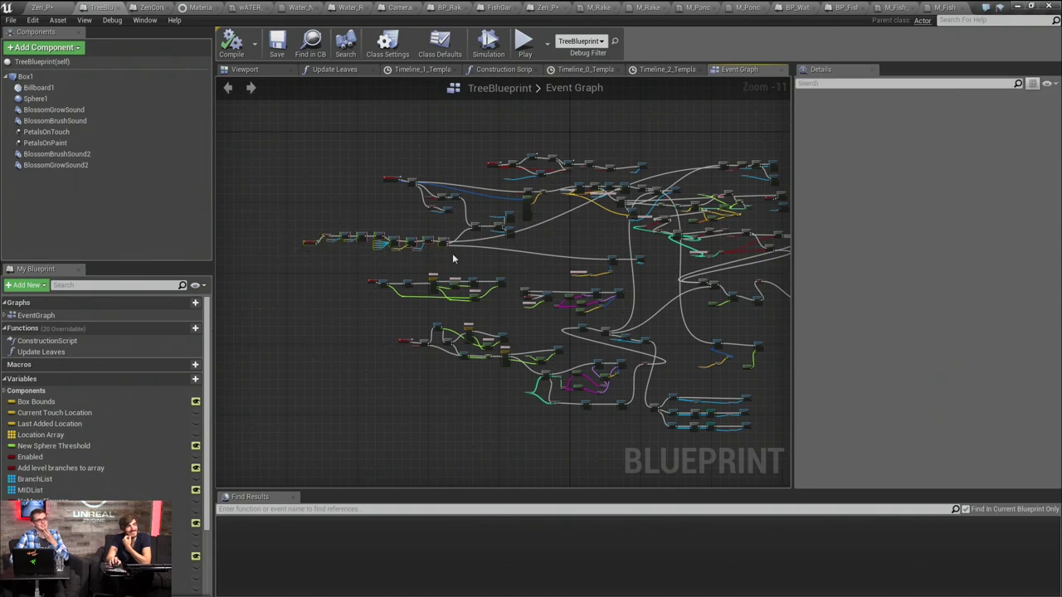
pyautogui.scroll(2, 452, 245)
pyautogui.moveTo(580, 237); pyautogui.dragTo(513, 255, button='right')
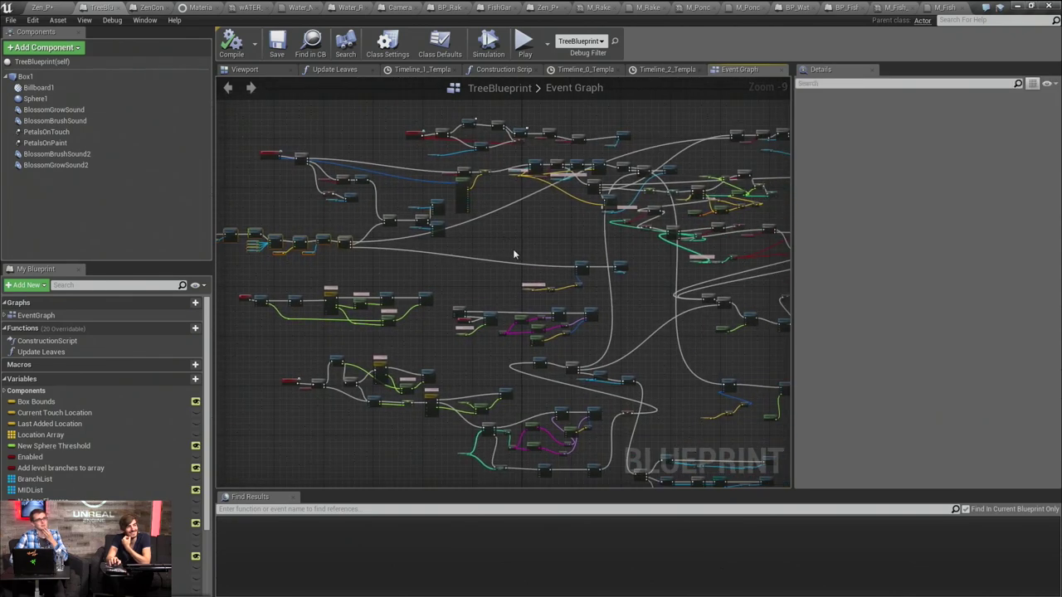
# Examine the Event Graph nodes that feed Current Touch Location into the WindSpot parameter of Set Vector Parameter Value
pyautogui.scroll(7, 564, 287)
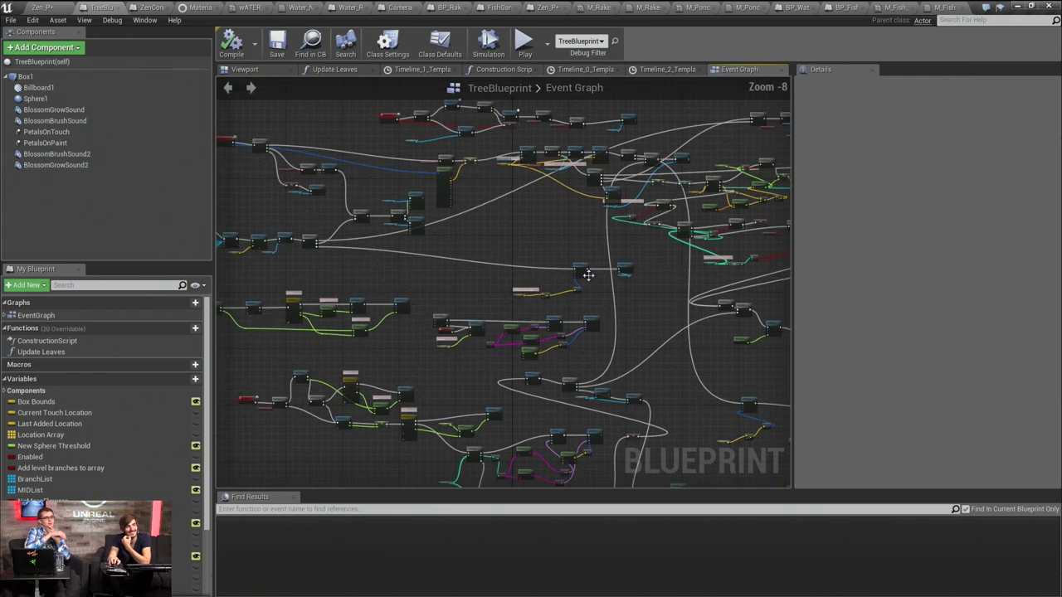
pyautogui.moveTo(378, 292); pyautogui.dragTo(526, 284)
pyautogui.moveTo(594, 314); pyautogui.dragTo(421, 269)
pyautogui.moveTo(584, 271); pyautogui.dragTo(511, 231)
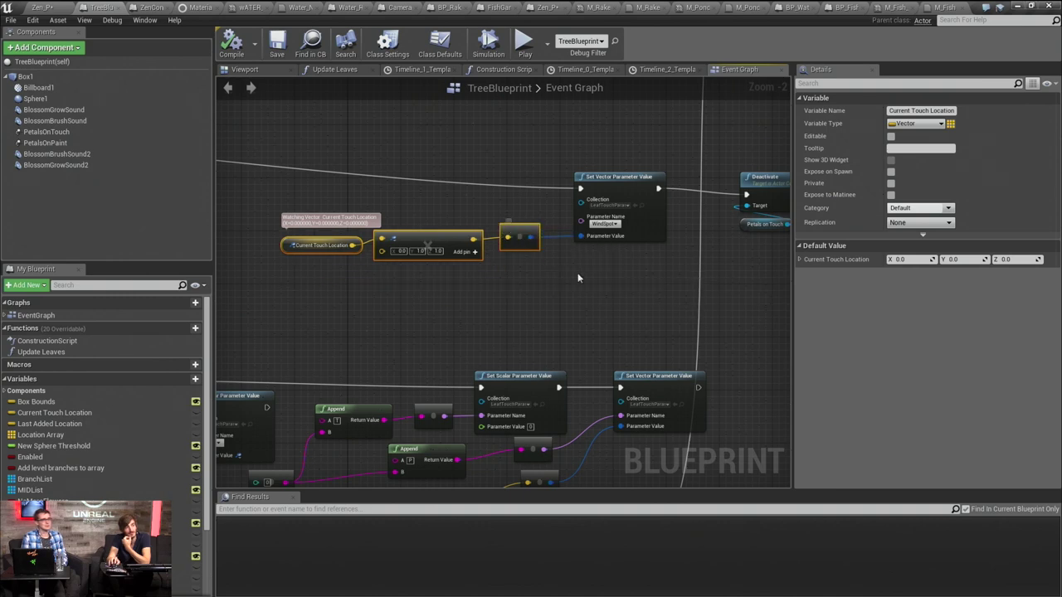
# Return to the Zen_P level and view the stone-edged water pool between the wooden decks
pyautogui.click(46, 7)
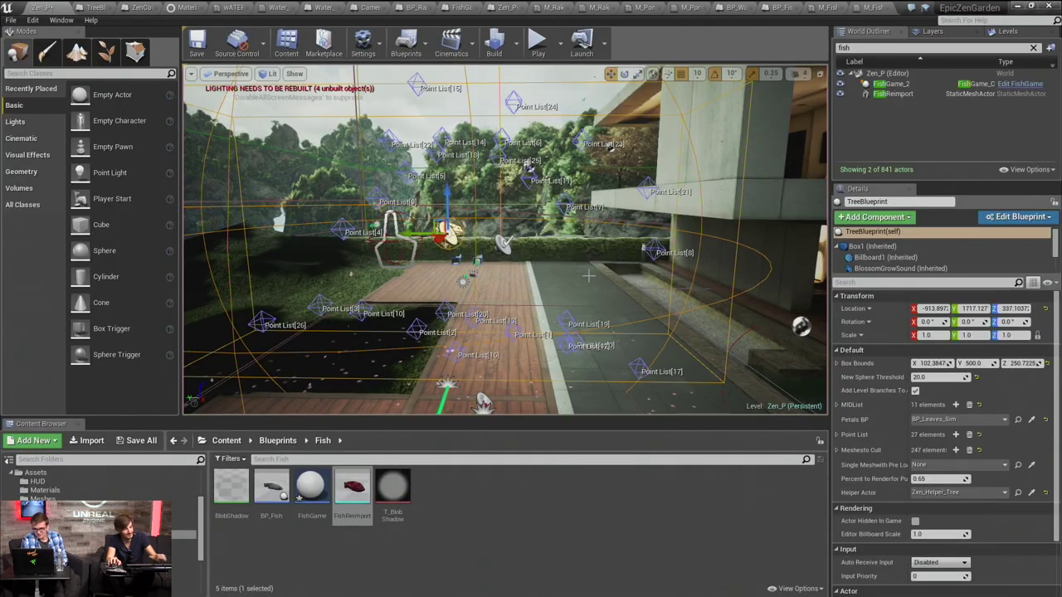
pyautogui.moveTo(504, 240); pyautogui.dragTo(760, 309, button='right')
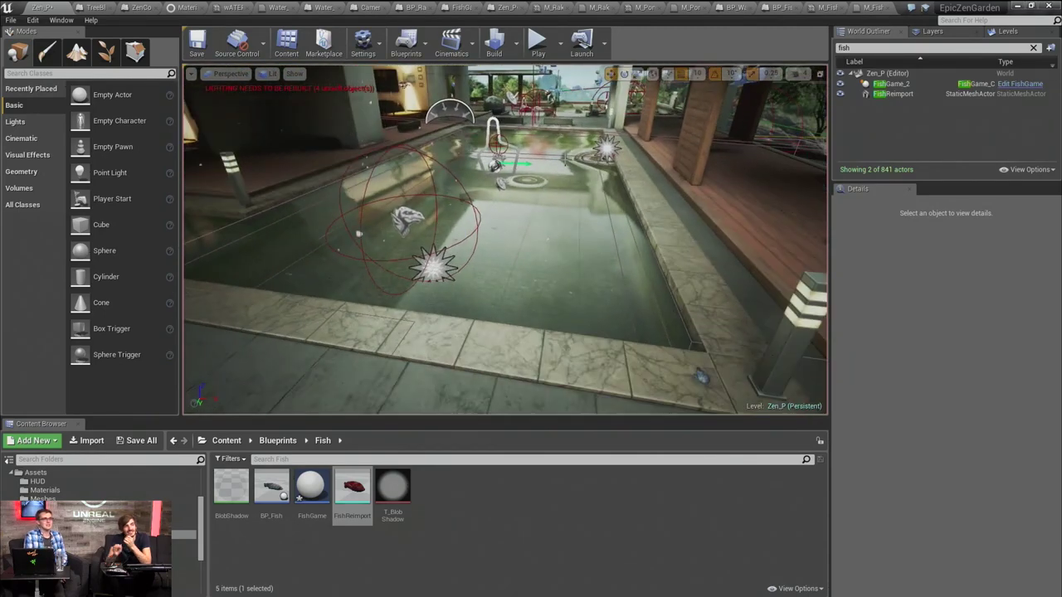